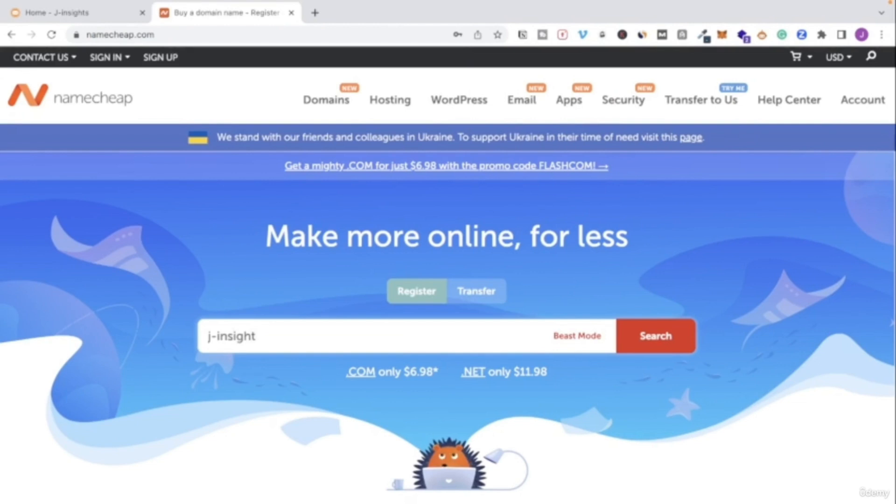
# Search Namecheap for j-insights and add the suggested j-insights.org ($8.98/yr) to the cart.
pyautogui.write('s')
pyautogui.press('Return')
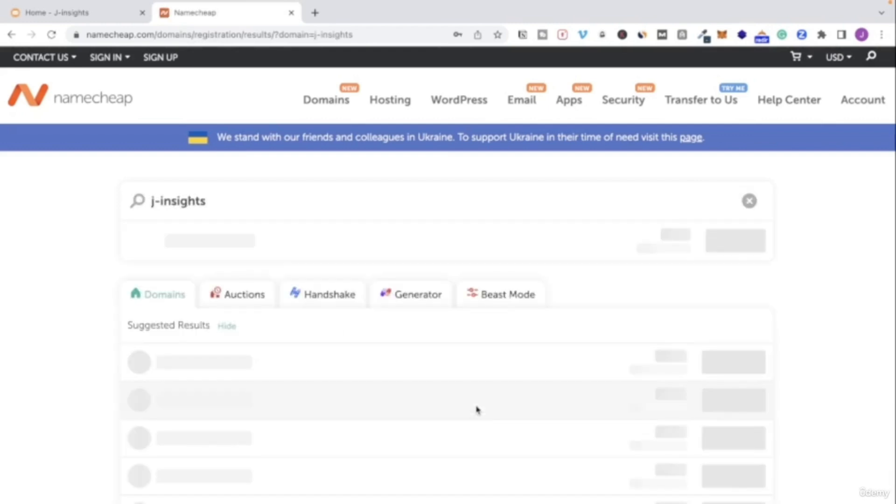
pyautogui.scroll(-2, 477, 409)
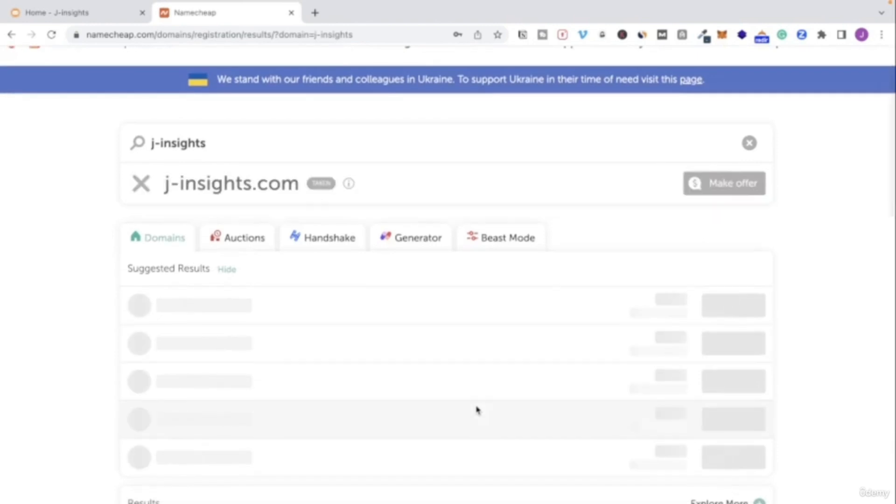
pyautogui.scroll(-1, 477, 410)
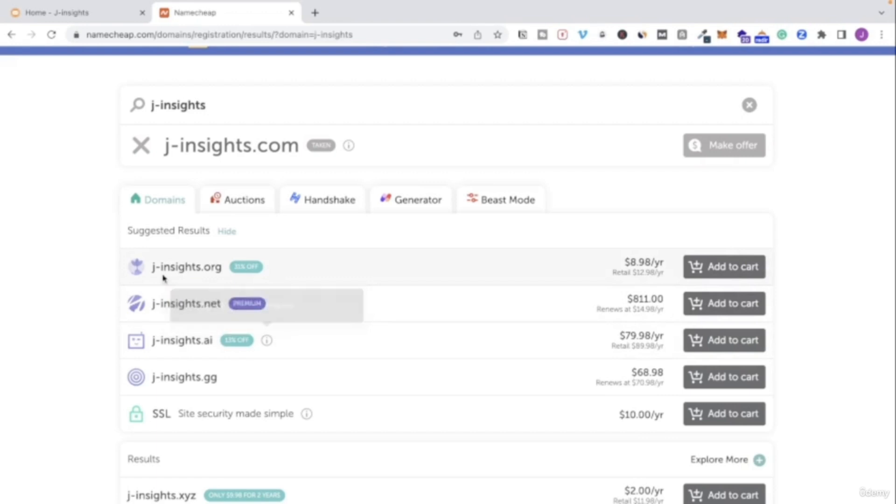
pyautogui.click(724, 267)
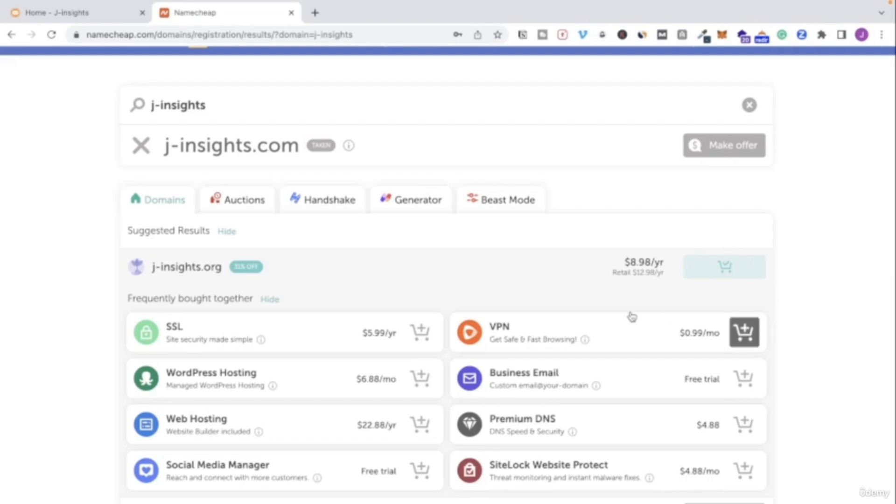
# Scroll past the Frequently bought together add-ons to the cart showing a $9.16 subtotal.
pyautogui.scroll(-2, 630, 315)
pyautogui.scroll(-1, 635, 315)
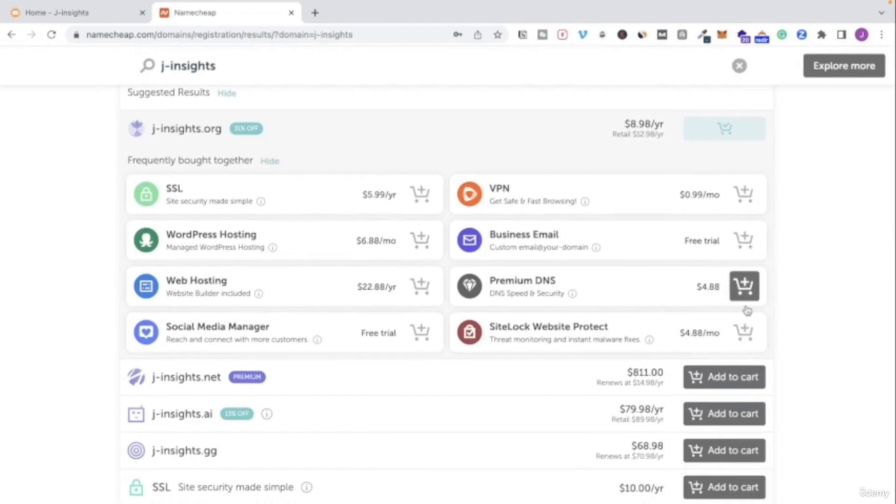
pyautogui.scroll(1, 747, 310)
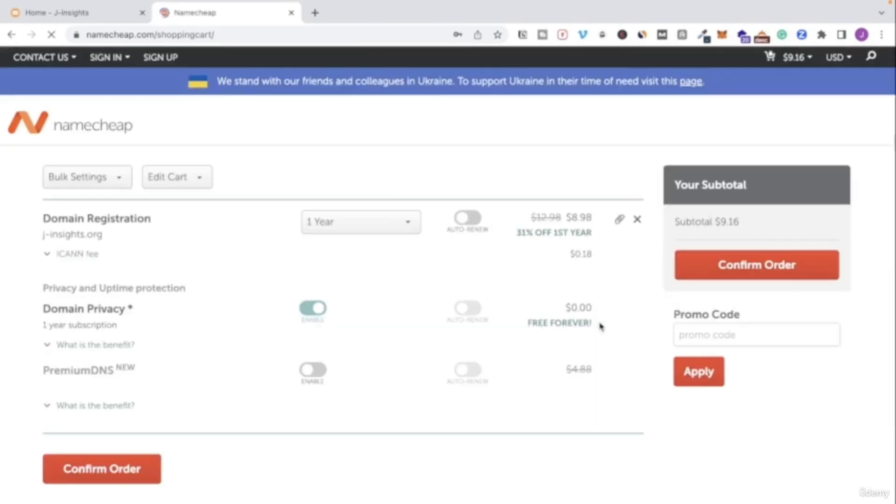
pyautogui.scroll(-1, 600, 324)
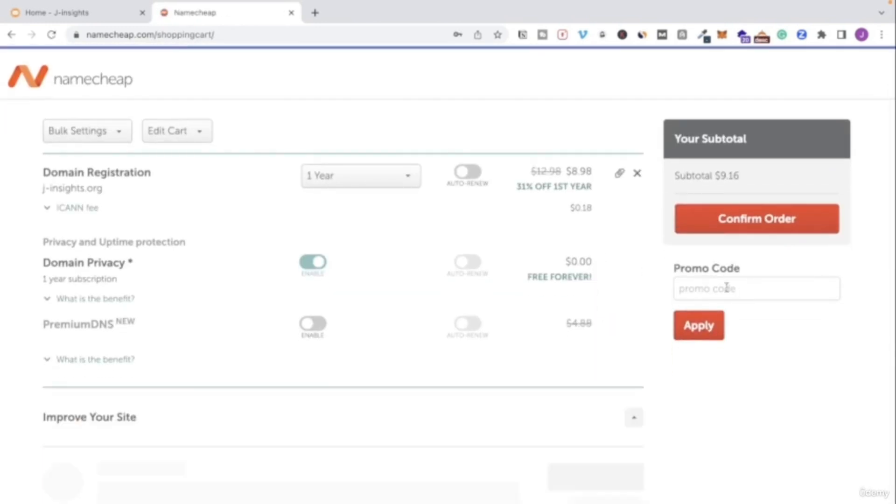
# Click into the Promo Code field, then confirm the j-insights.org order to reach Login/Signup.
pyautogui.click(720, 287)
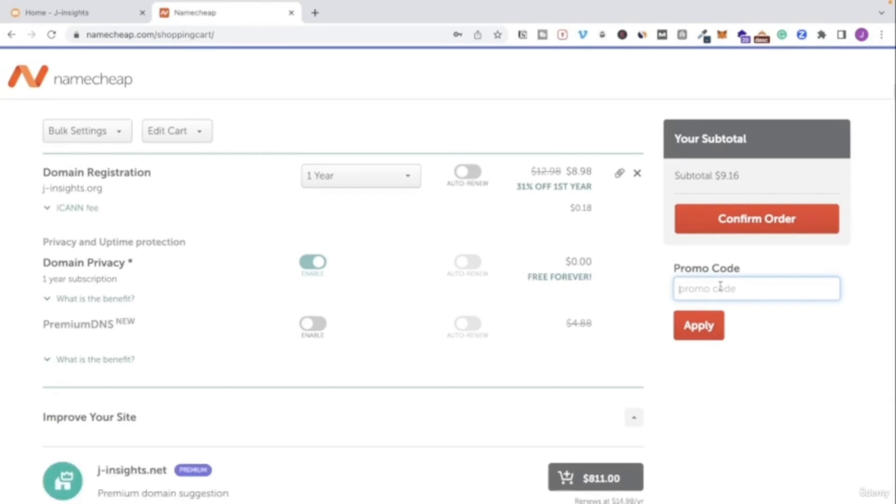
pyautogui.click(750, 221)
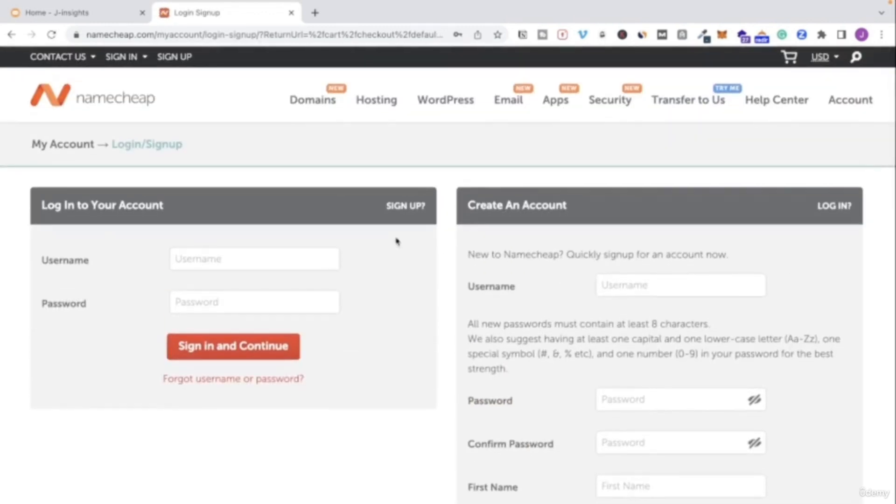
pyautogui.click(207, 260)
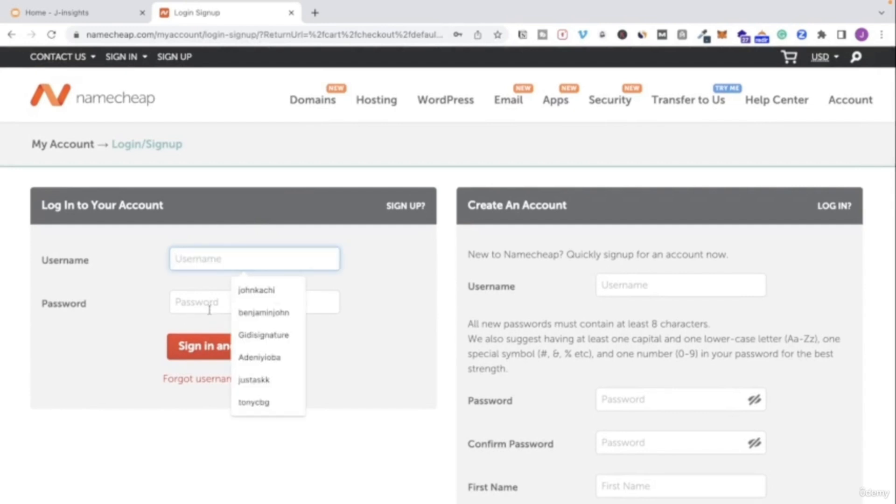
pyautogui.click(667, 288)
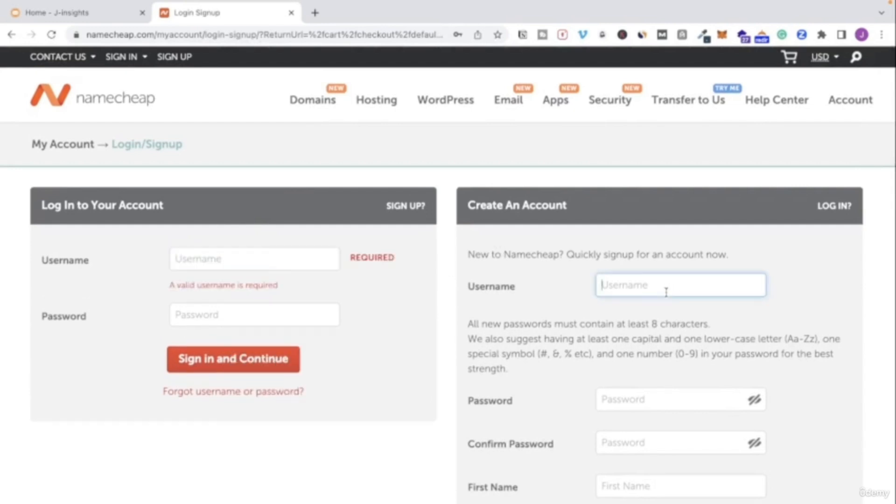
pyautogui.scroll(-2, 667, 293)
pyautogui.scroll(1, 667, 293)
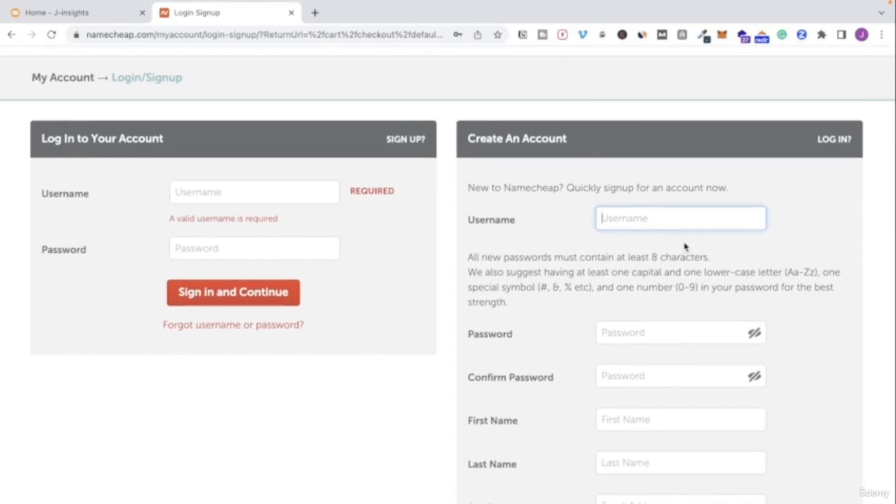
pyautogui.scroll(-1, 685, 245)
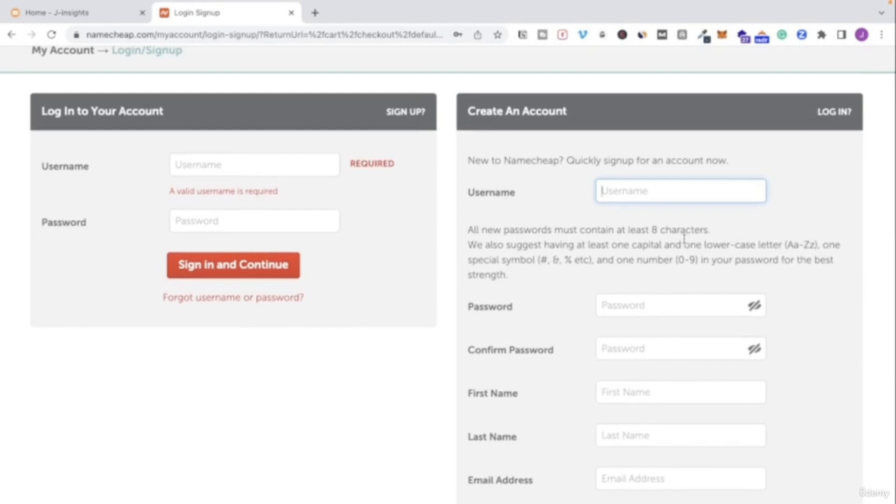
pyautogui.scroll(-1, 684, 241)
pyautogui.scroll(-1, 684, 239)
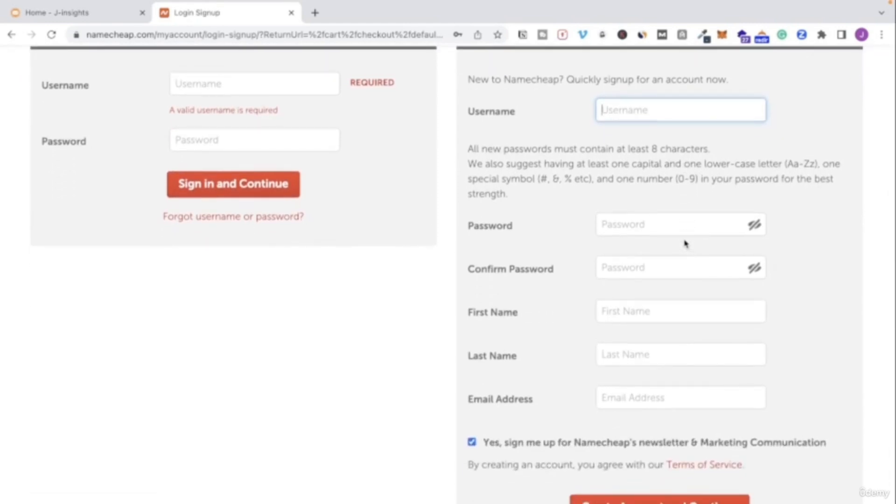
pyautogui.scroll(-1, 685, 243)
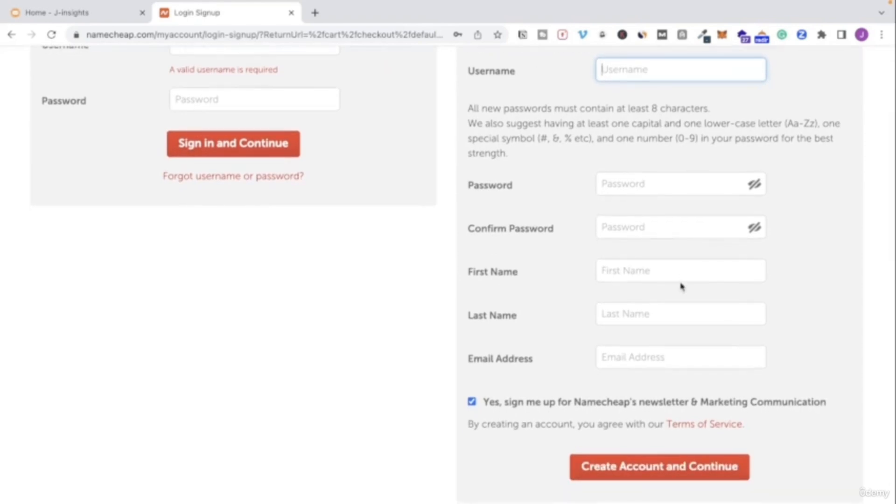
pyautogui.scroll(-1, 681, 287)
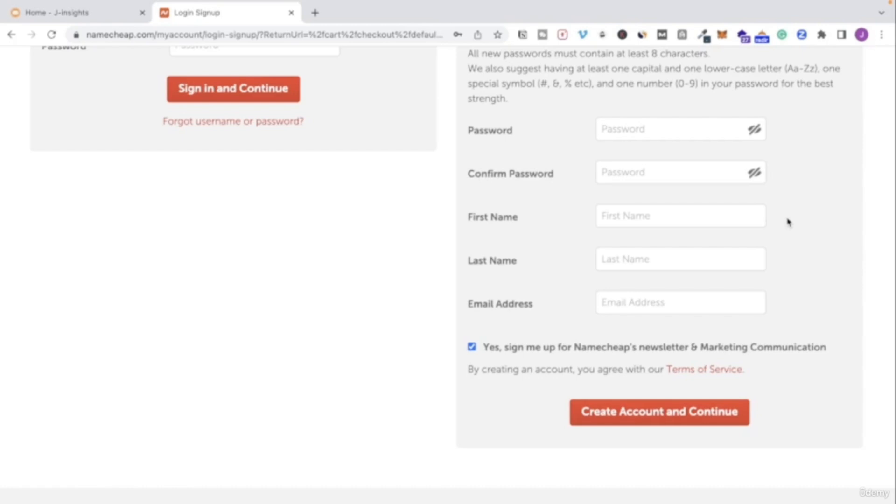
pyautogui.scroll(3, 810, 210)
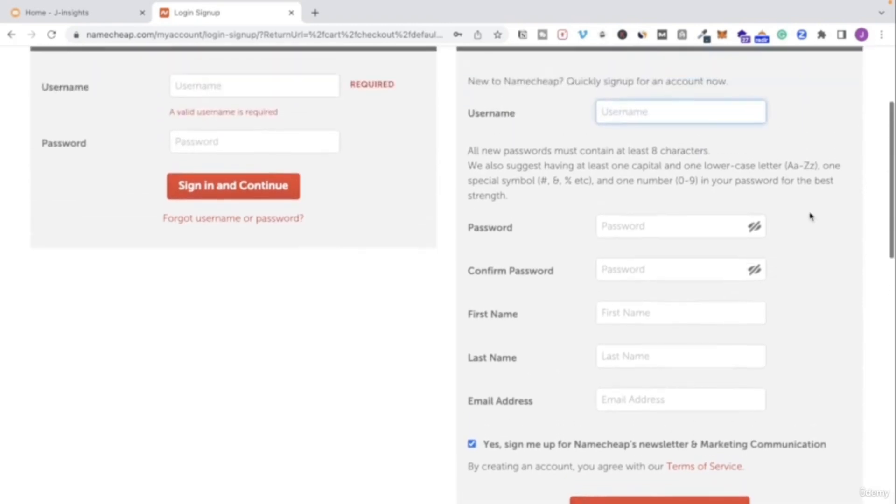
pyautogui.scroll(-2, 811, 214)
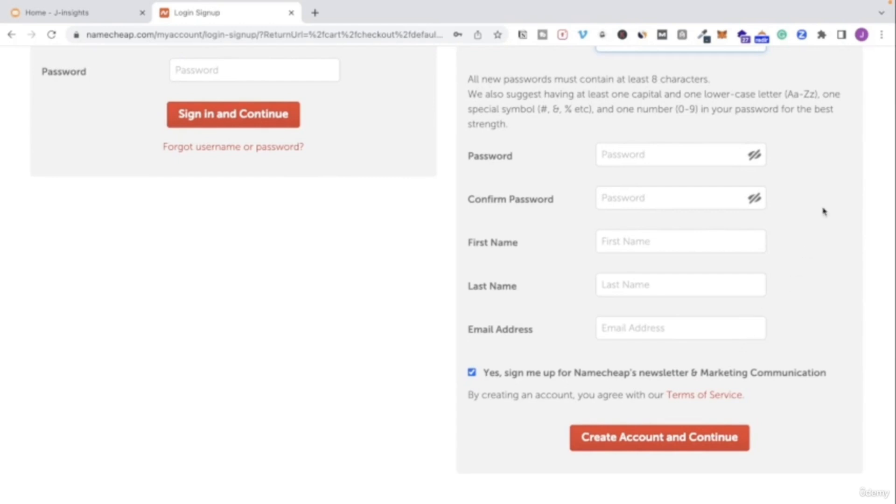
pyautogui.scroll(2, 368, 159)
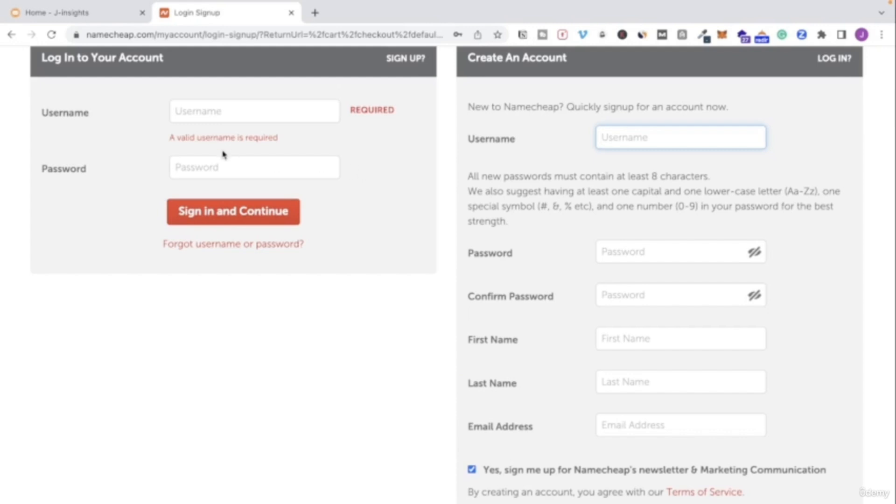
pyautogui.click(226, 166)
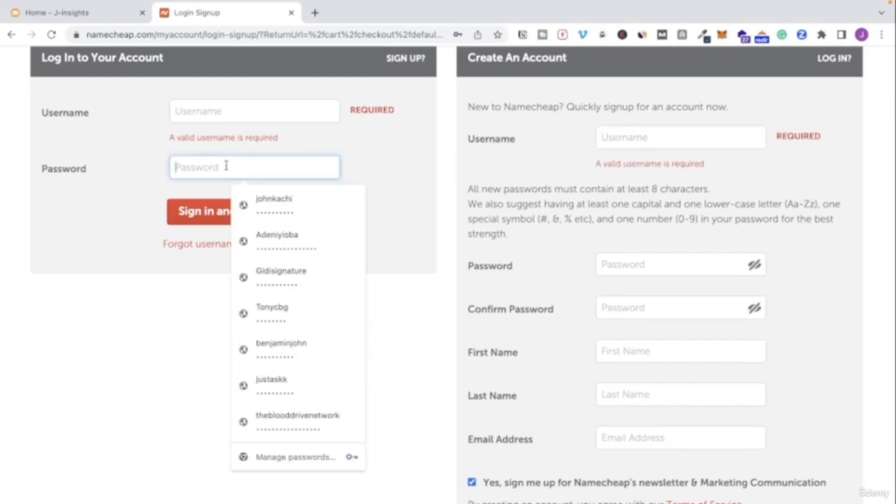
# Sign in with the saved Namecheap login and continue past Payment Option using the default saved card.
pyautogui.click(280, 213)
pyautogui.click(211, 201)
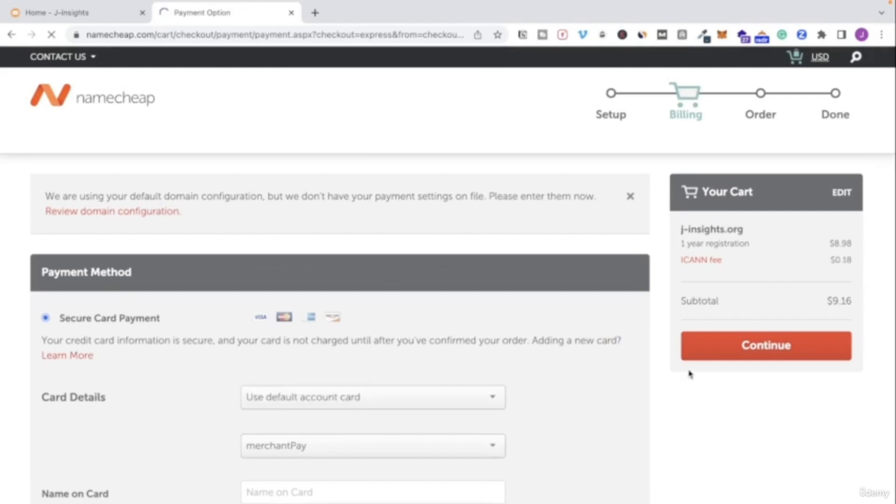
pyautogui.scroll(-3, 690, 374)
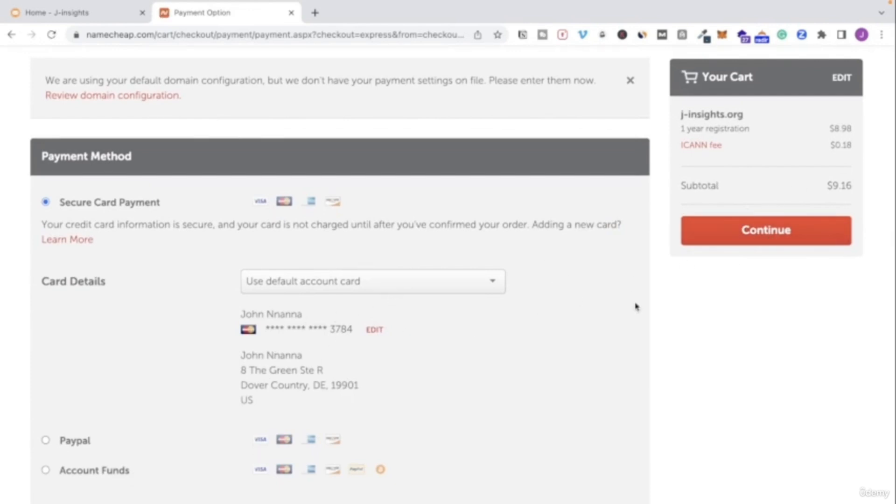
pyautogui.click(761, 241)
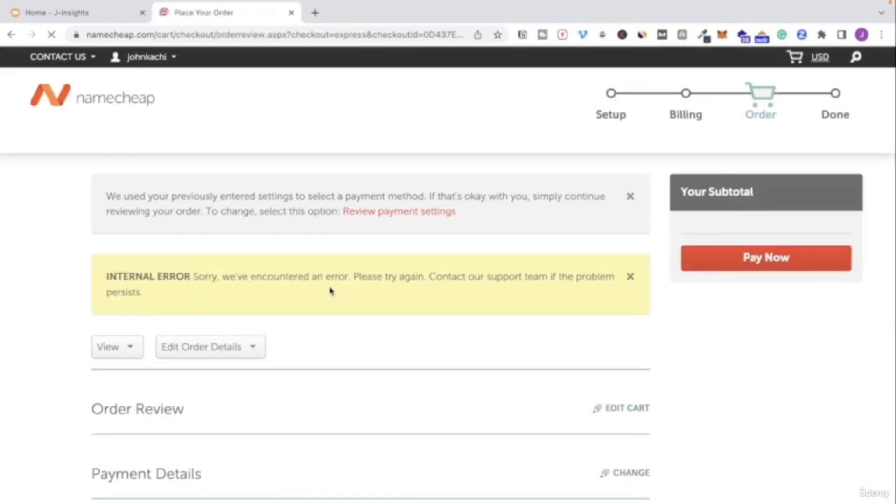
pyautogui.scroll(-2, 330, 290)
# Remove j-insights.org from the shopping cart, leaving it empty at $0.00.
pyautogui.scroll(-1, 331, 291)
pyautogui.scroll(2, 333, 291)
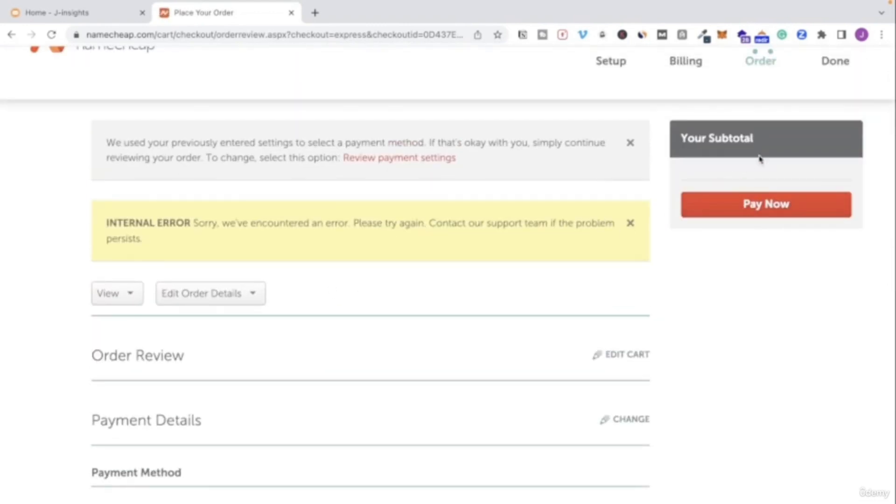
pyautogui.scroll(2, 608, 133)
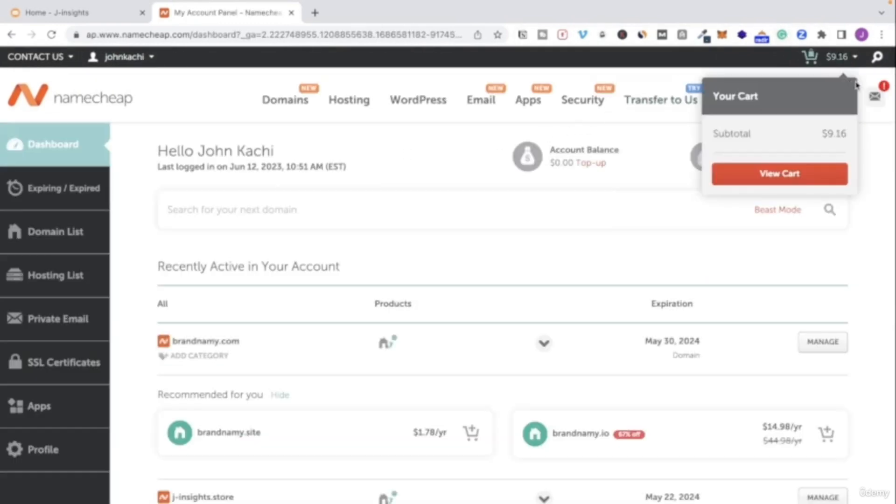
pyautogui.moveTo(812, 100)
pyautogui.moveTo(835, 55)
pyautogui.click(767, 173)
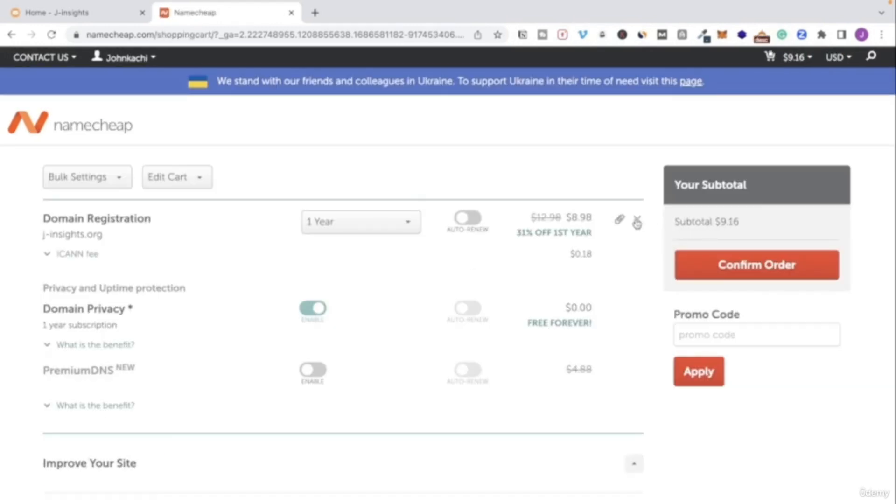
pyautogui.click(639, 220)
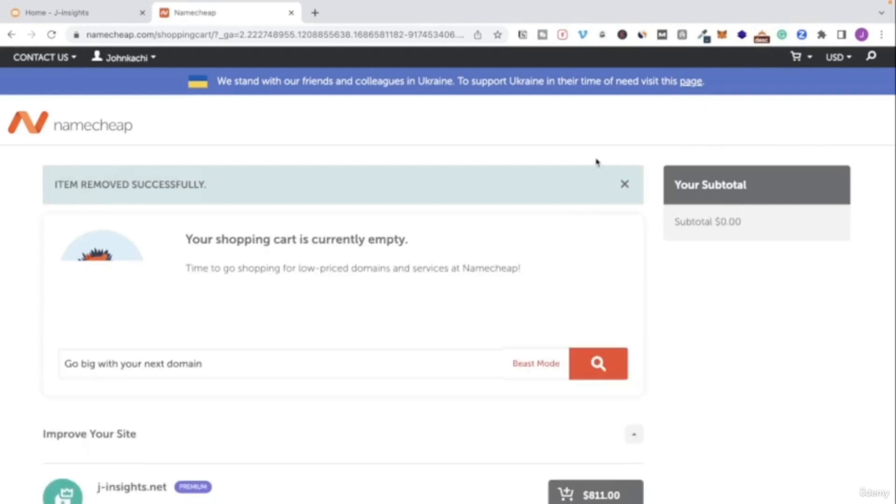
# Go to the account dashboard and open the Domain List.
pyautogui.moveTo(131, 62)
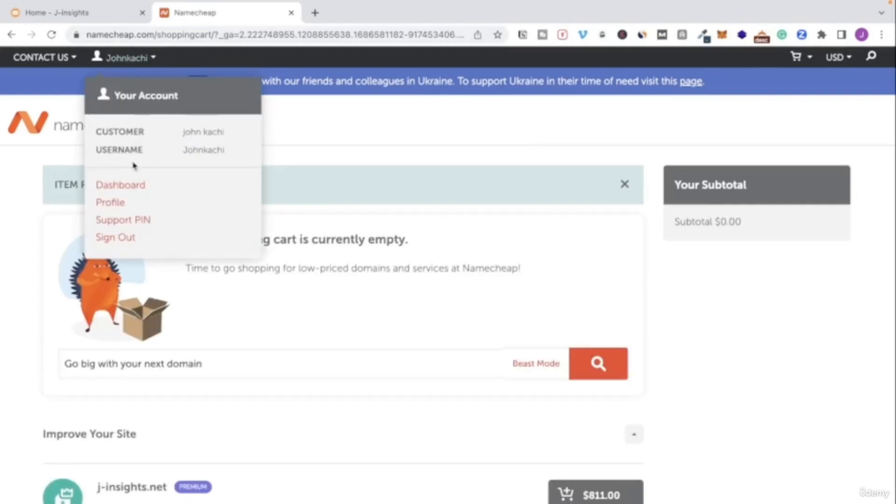
pyautogui.click(122, 186)
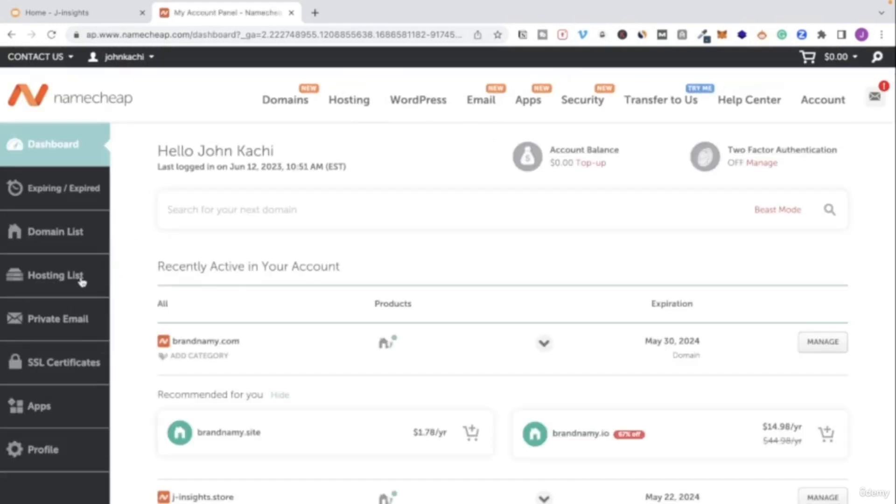
pyautogui.click(66, 236)
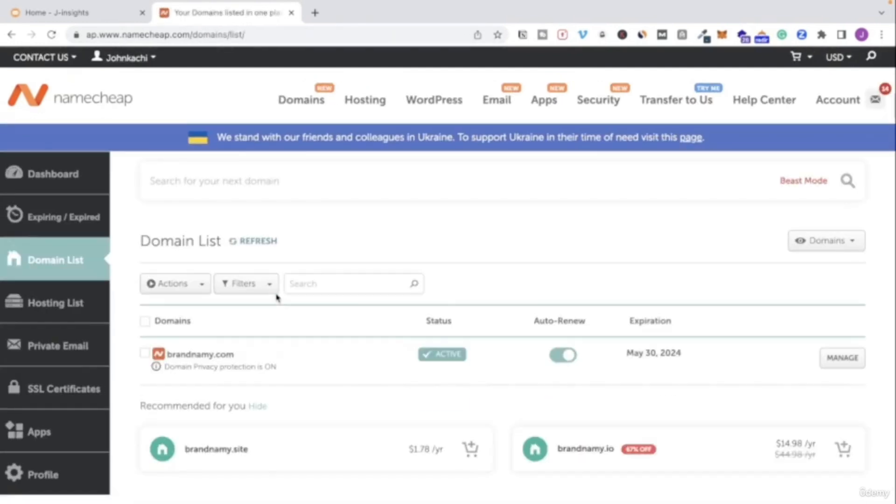
# Open the MANAGE details page for j-insights.online from the Domain List.
pyautogui.scroll(-10, 277, 297)
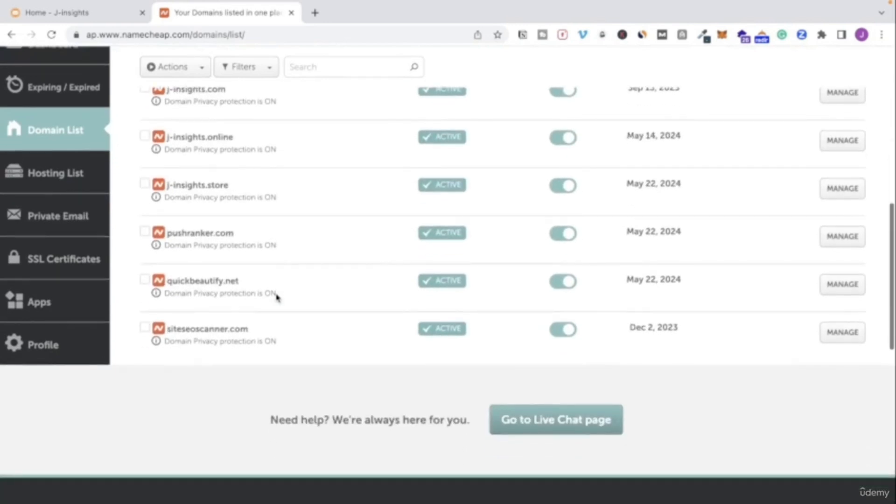
pyautogui.scroll(4, 277, 298)
pyautogui.scroll(3, 277, 297)
pyautogui.scroll(-5, 277, 297)
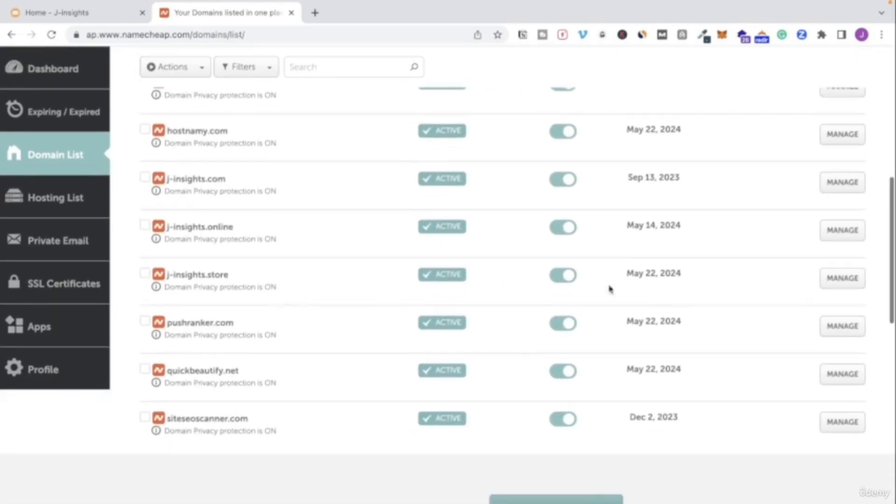
pyautogui.click(837, 241)
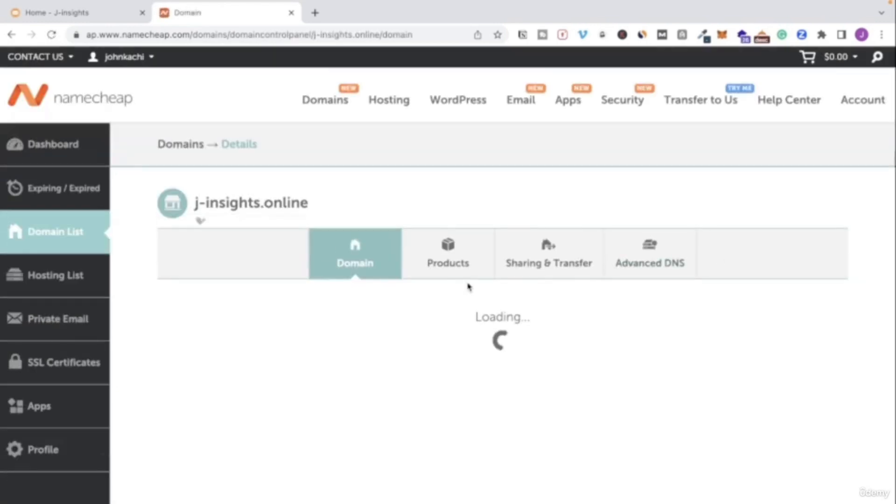
# Under Nameservers, replace Custom DNS with Namecheap BasicDNS for j-insights.online.
pyautogui.scroll(-5, 395, 389)
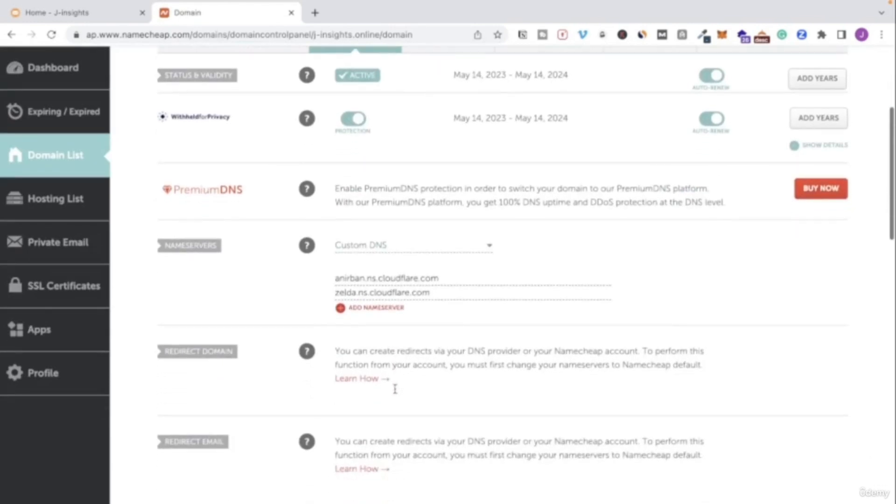
pyautogui.click(394, 252)
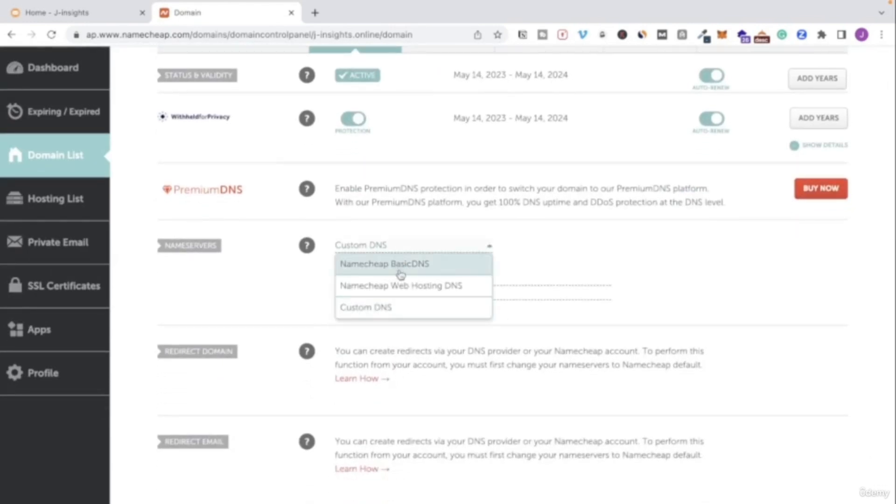
pyautogui.click(401, 273)
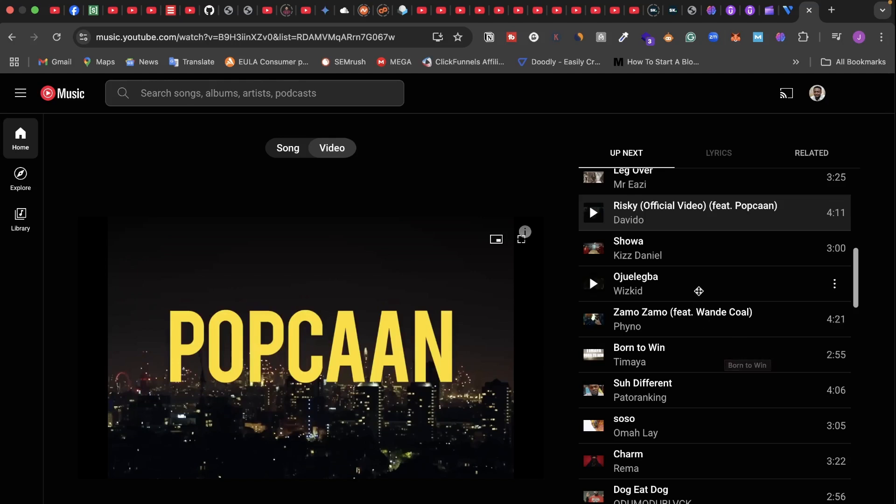
# Open contabo.com in a new browser tab.
pyautogui.click(831, 11)
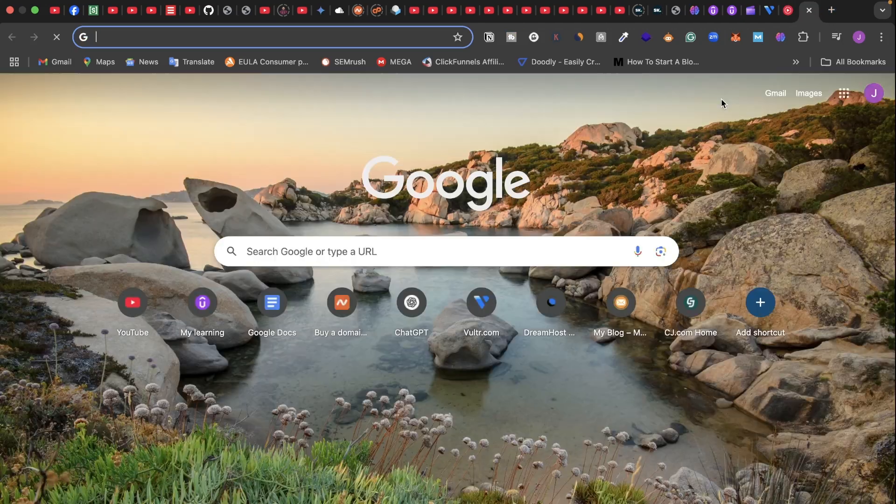
pyautogui.write('contabo.com')
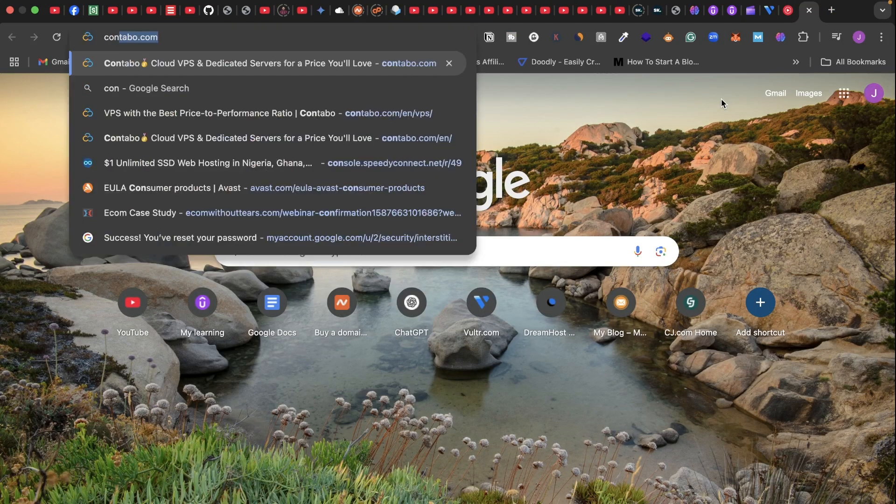
pyautogui.press('Return')
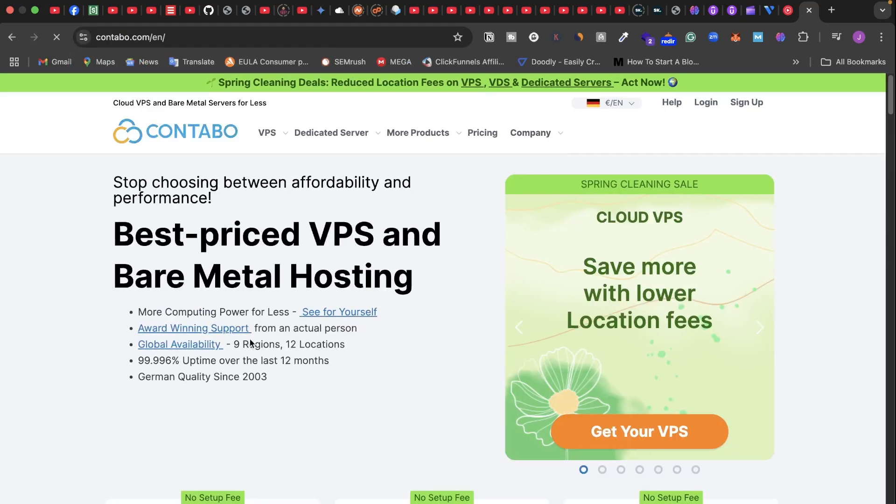
# Browse Contabo's VPS offerings and choose the €4.50/month Cloud VPS 4C plan.
pyautogui.scroll(-5, 250, 341)
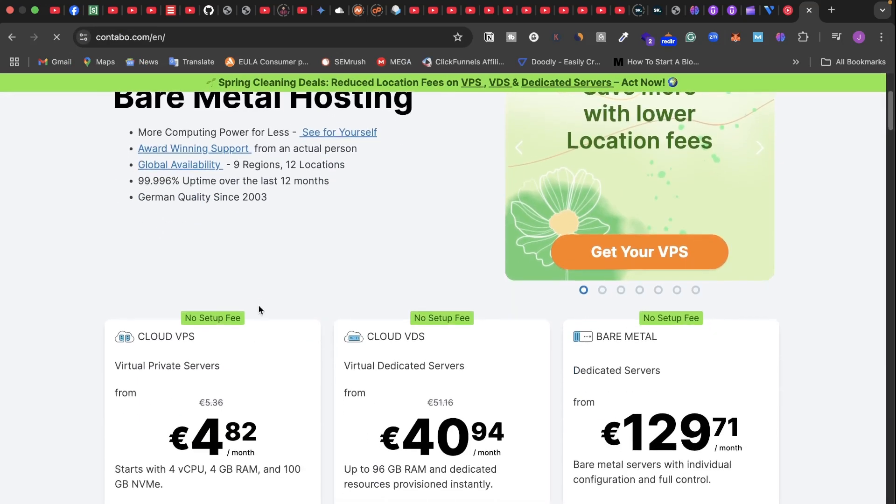
pyautogui.scroll(3, 257, 299)
pyautogui.scroll(-1, 257, 301)
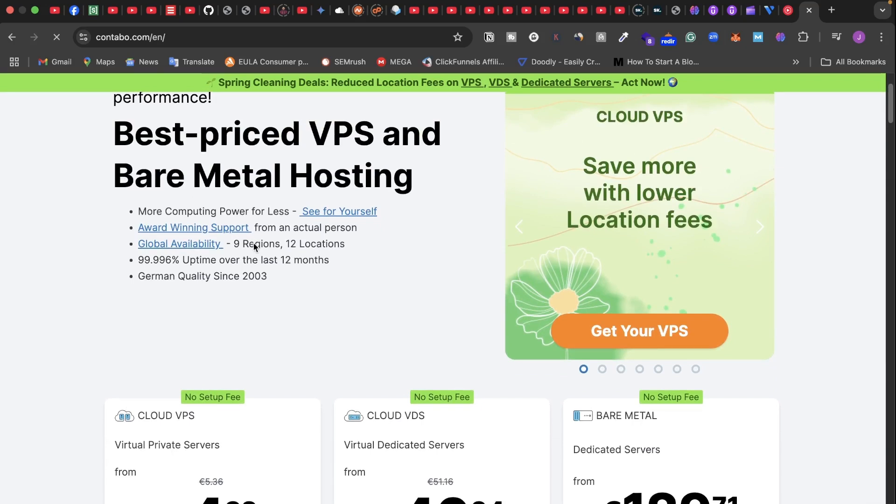
pyautogui.scroll(3, 253, 243)
pyautogui.moveTo(269, 135)
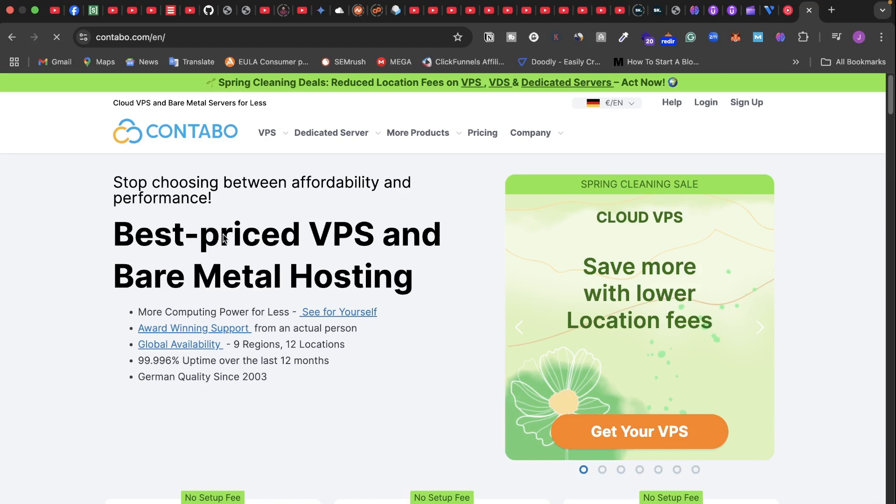
pyautogui.scroll(-3, 224, 239)
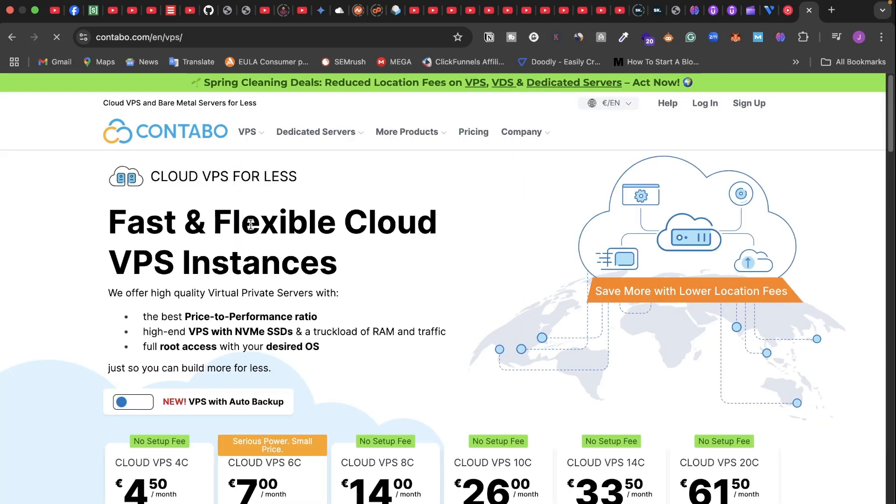
pyautogui.scroll(-7, 255, 241)
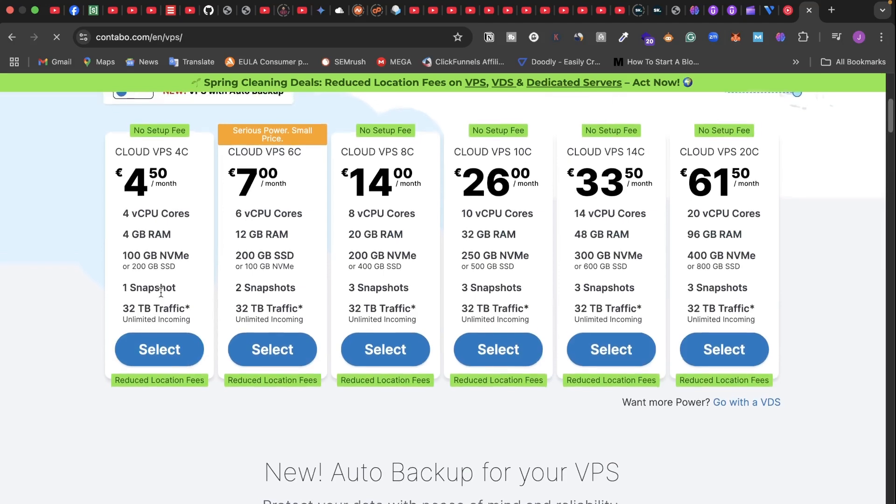
pyautogui.scroll(1, 161, 294)
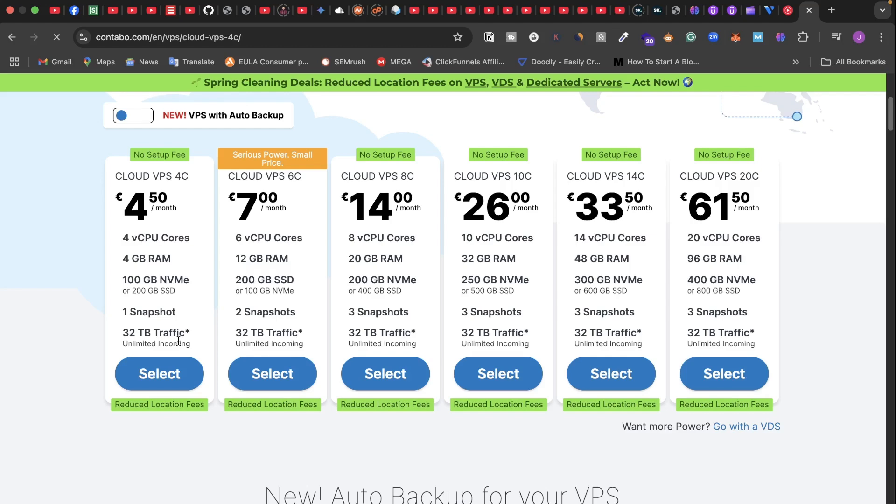
# Compare the 6 and 12 Months terms, then keep Cloud VPS 4C on 1 Month at €5.36/month.
pyautogui.scroll(-1, 311, 374)
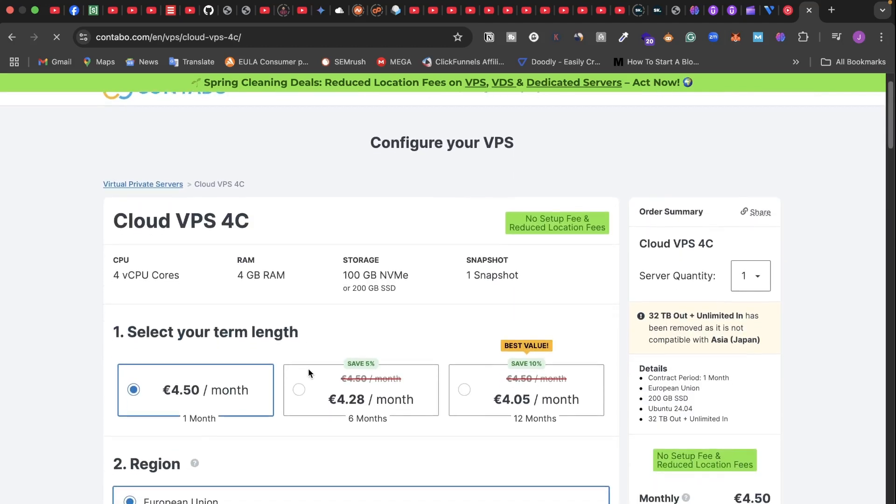
pyautogui.scroll(-2, 309, 373)
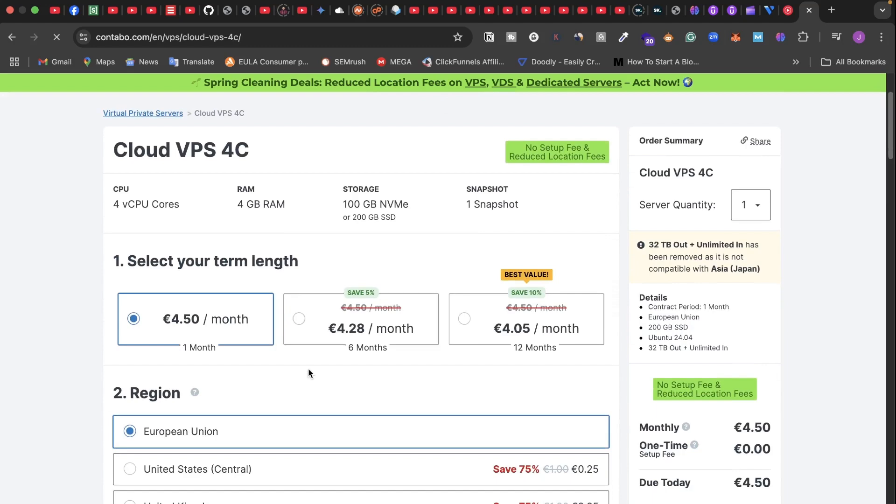
pyautogui.scroll(-1, 308, 371)
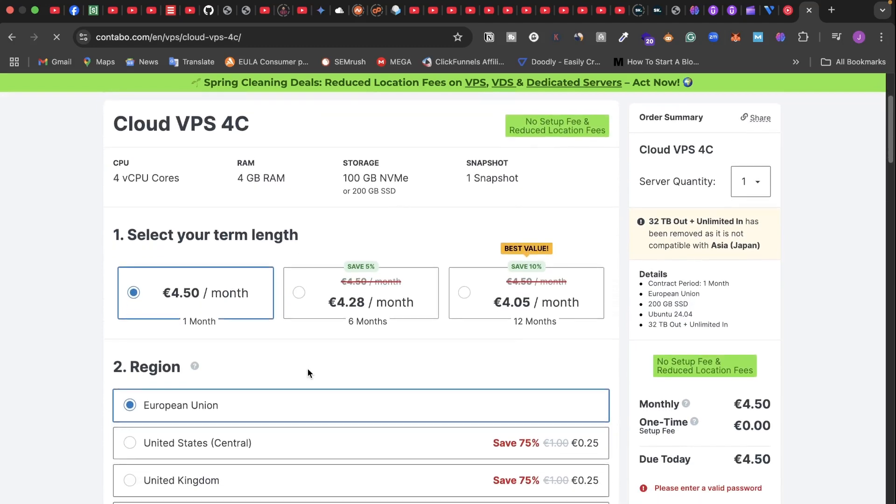
pyautogui.scroll(1, 307, 368)
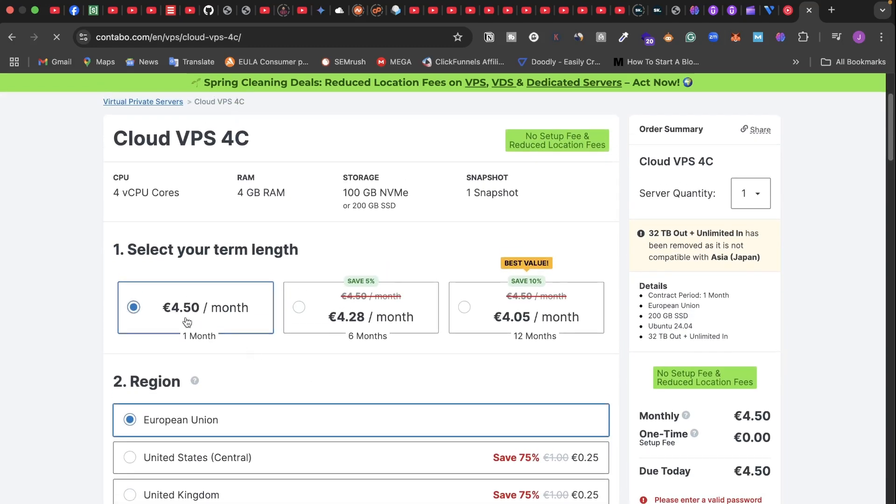
pyautogui.scroll(-2, 246, 347)
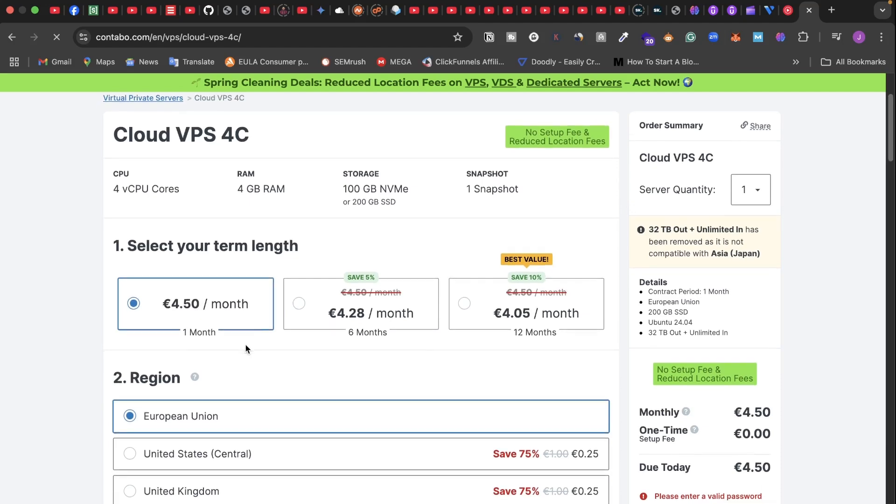
pyautogui.scroll(-2, 245, 348)
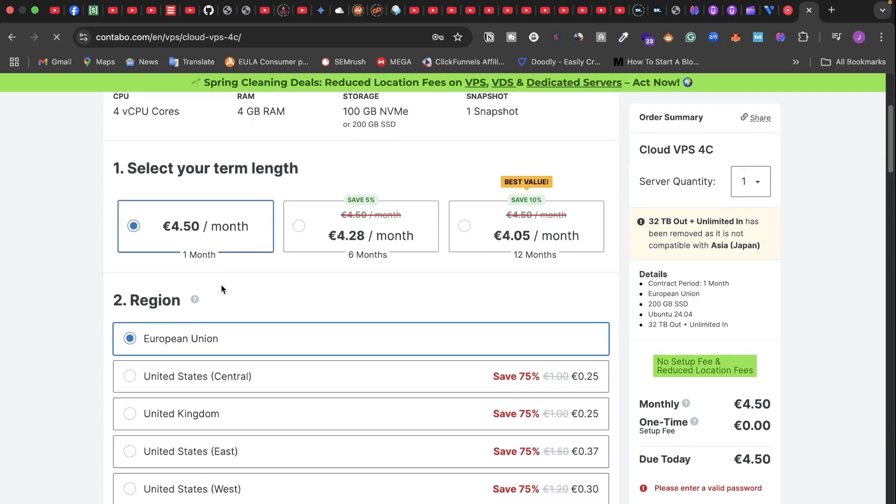
pyautogui.click(360, 240)
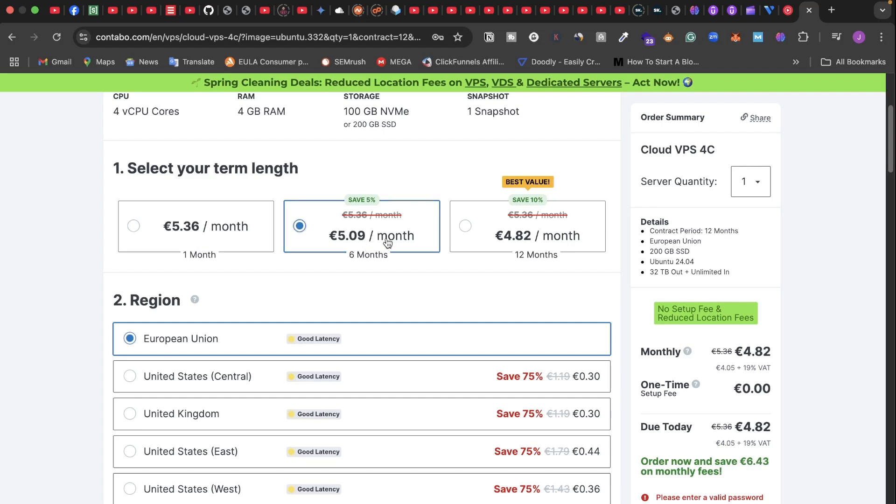
pyautogui.click(513, 245)
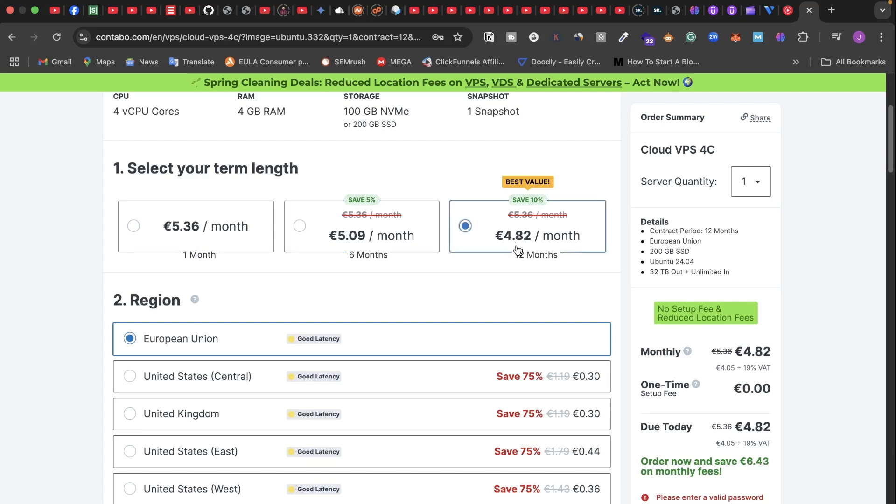
pyautogui.click(188, 240)
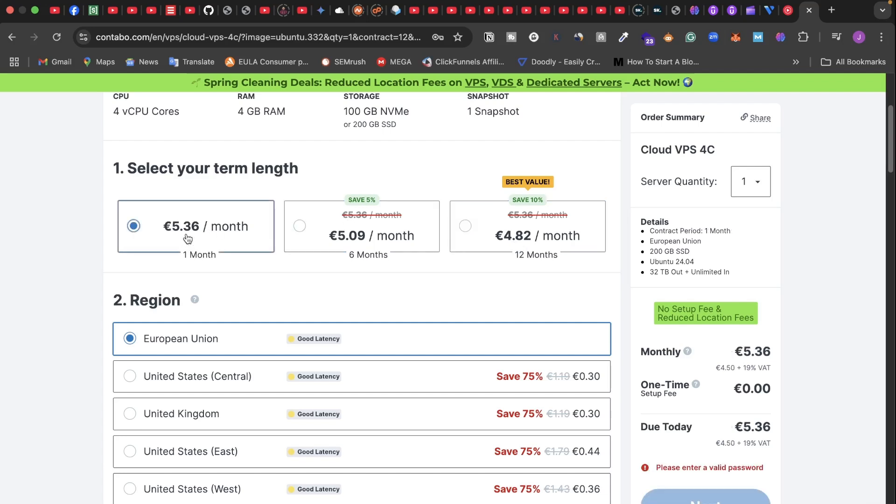
pyautogui.scroll(-1, 190, 246)
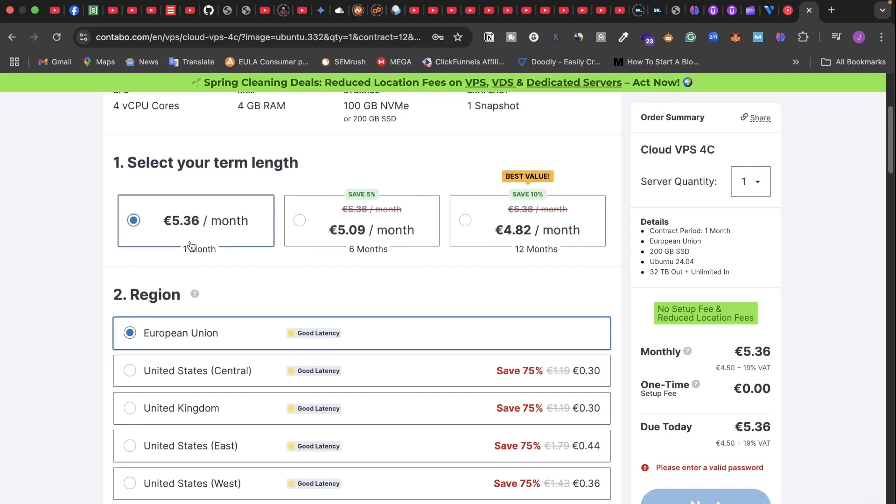
pyautogui.scroll(-1, 191, 246)
pyautogui.scroll(-2, 172, 262)
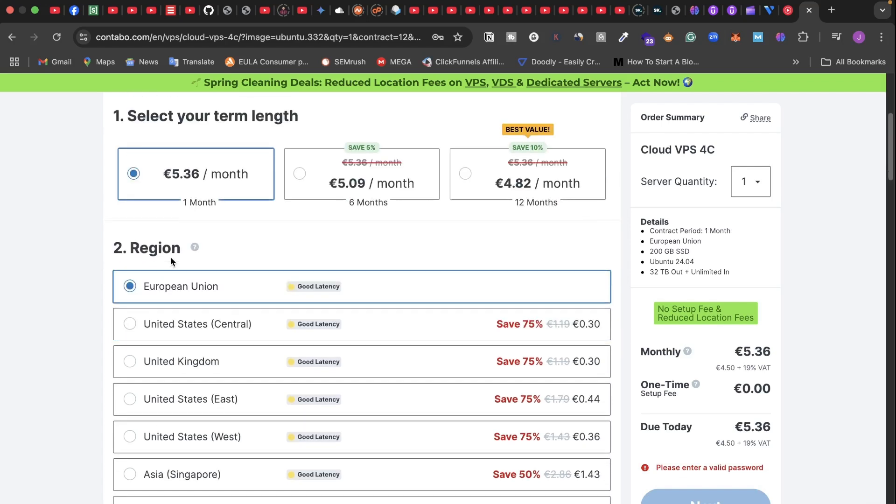
pyautogui.scroll(-5, 311, 297)
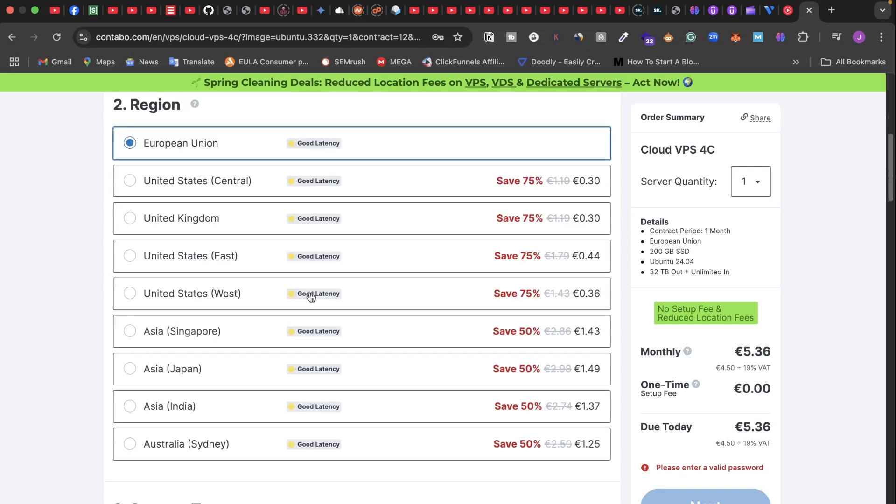
pyautogui.scroll(5, 311, 297)
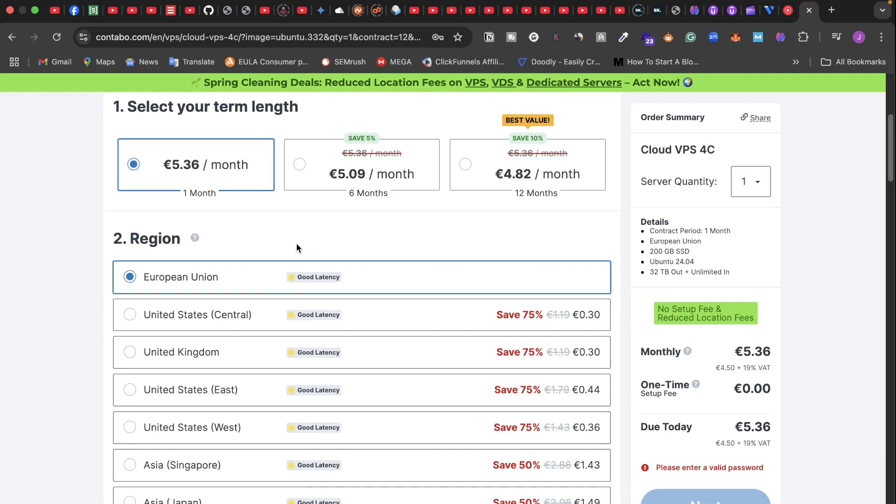
pyautogui.scroll(-1, 295, 308)
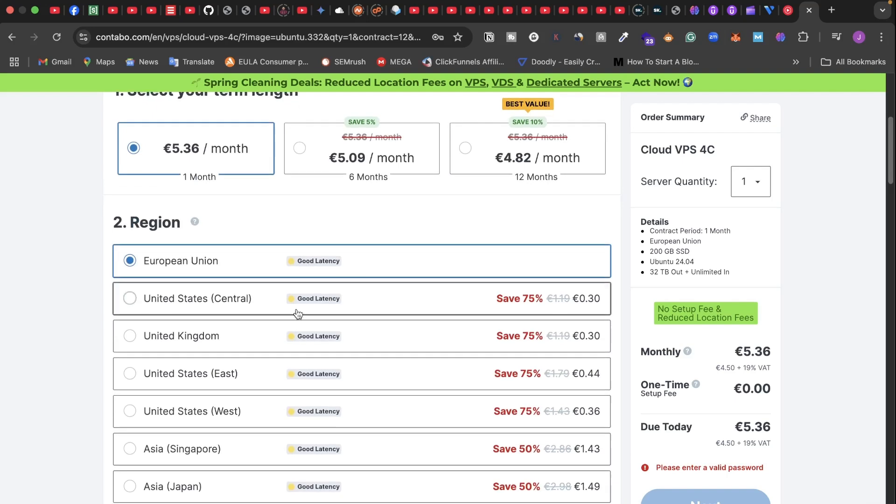
pyautogui.scroll(-4, 293, 317)
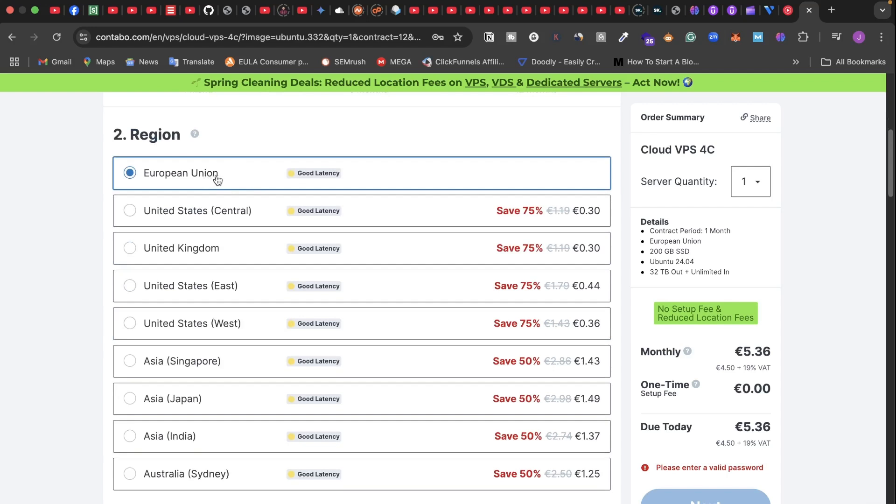
pyautogui.scroll(-1, 262, 219)
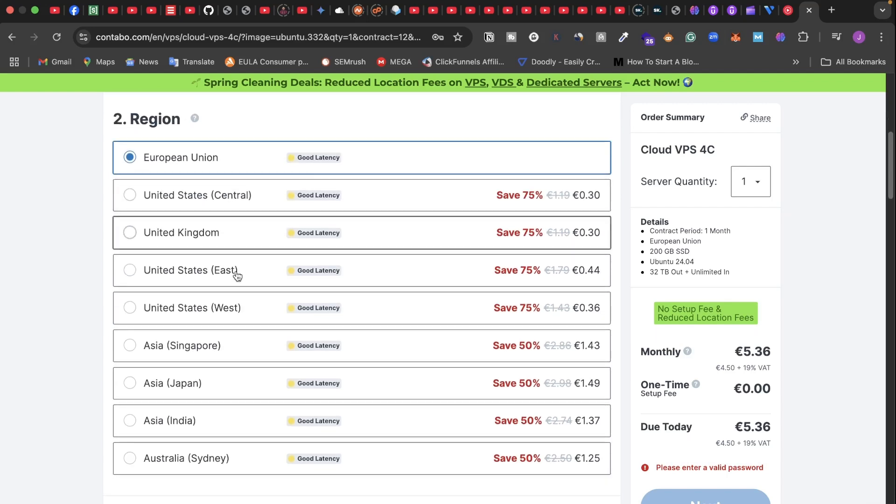
pyautogui.scroll(-1, 561, 225)
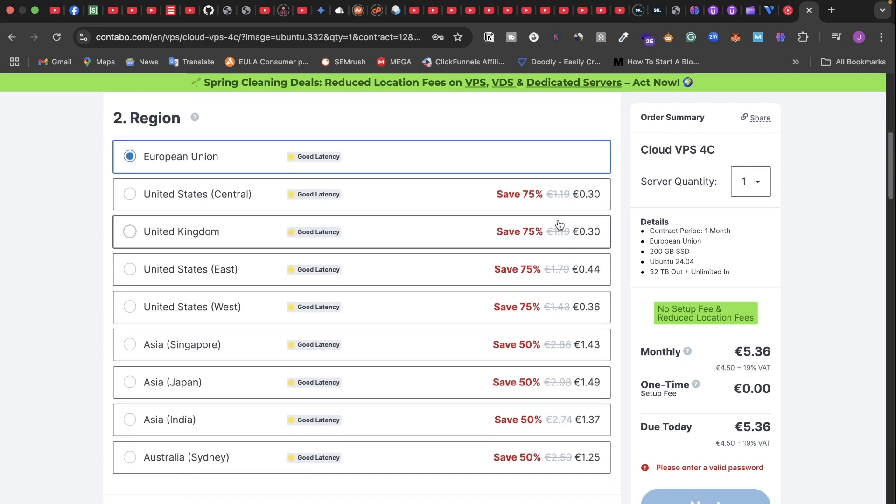
pyautogui.scroll(-1, 560, 225)
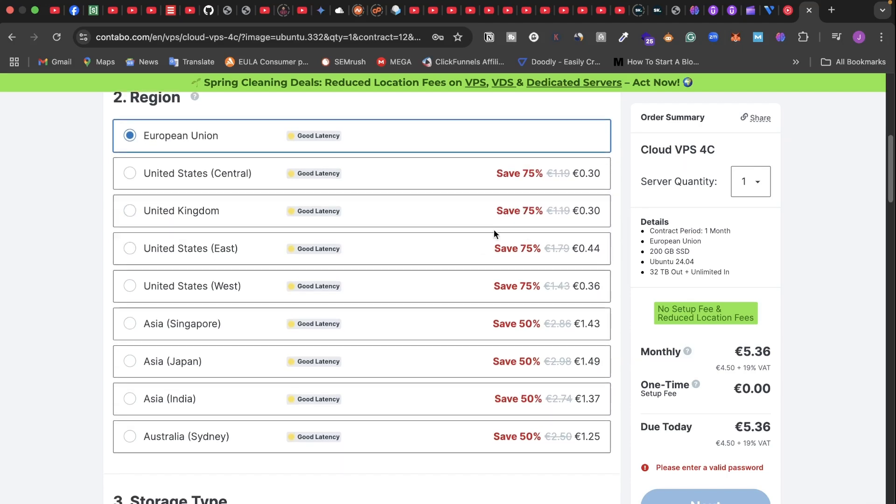
pyautogui.scroll(-5, 484, 253)
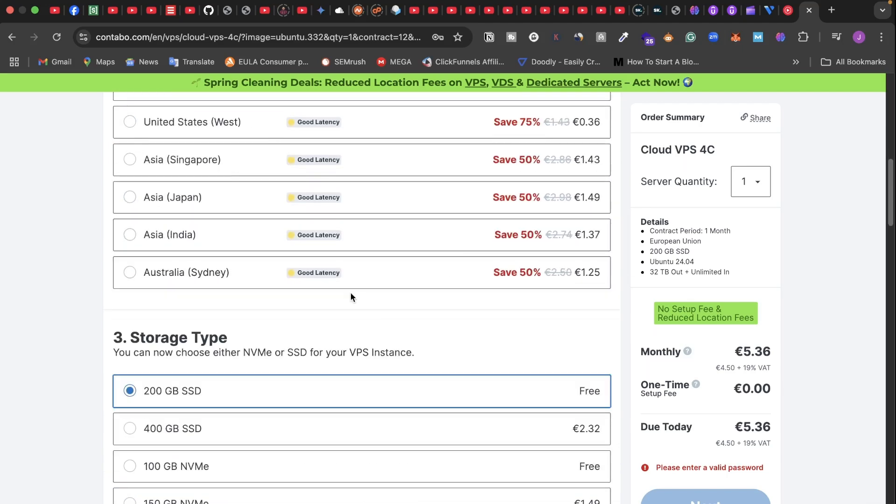
pyautogui.scroll(-2, 351, 297)
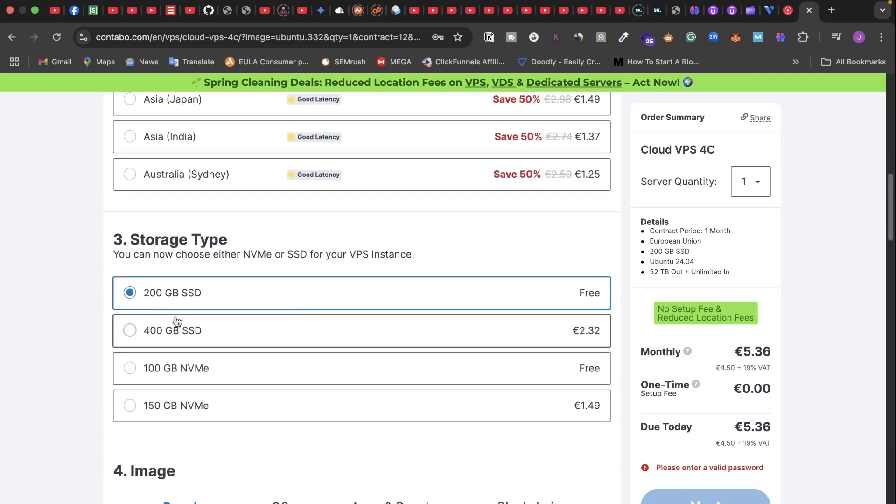
pyautogui.scroll(-7, 209, 310)
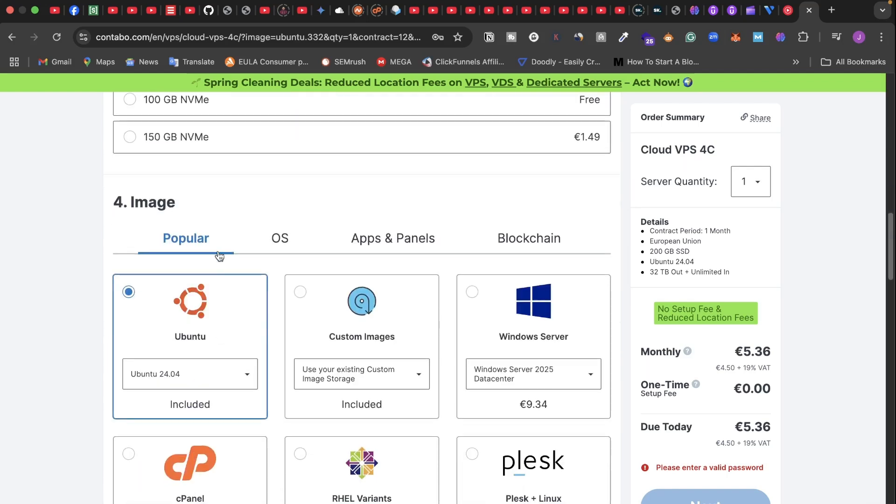
pyautogui.scroll(-1, 219, 292)
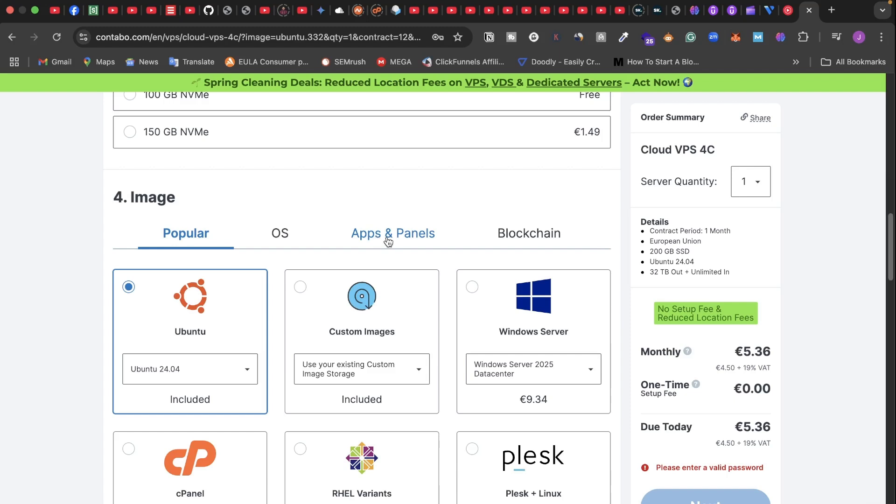
# In the Image section, pick Ubuntu 22.04 instead of 24.04, keeping €5.36 due today.
pyautogui.scroll(-2, 292, 289)
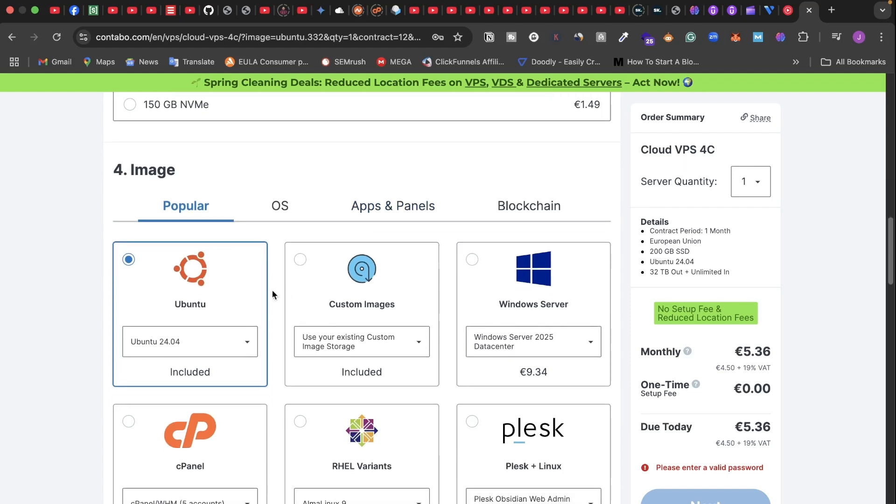
pyautogui.scroll(-1, 256, 302)
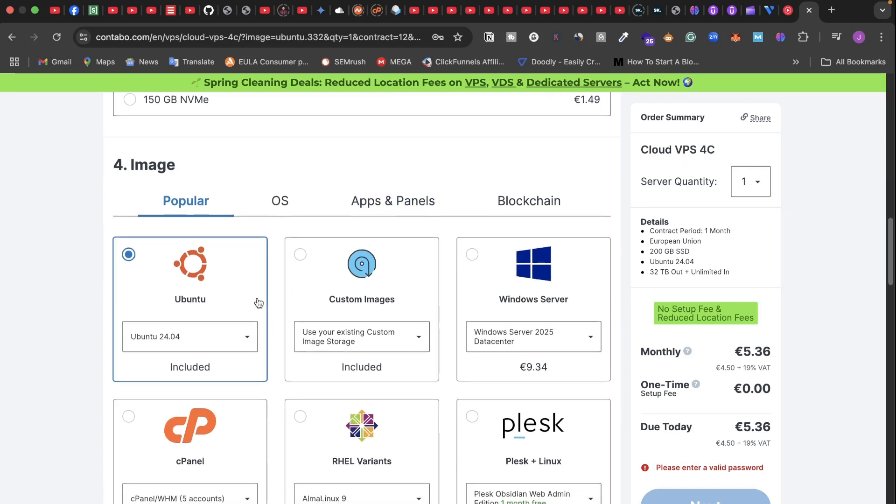
pyautogui.click(191, 326)
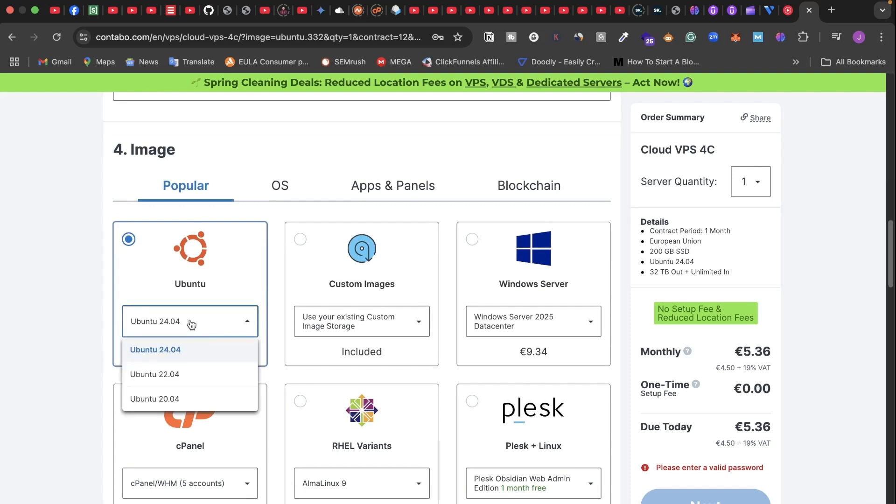
pyautogui.click(176, 370)
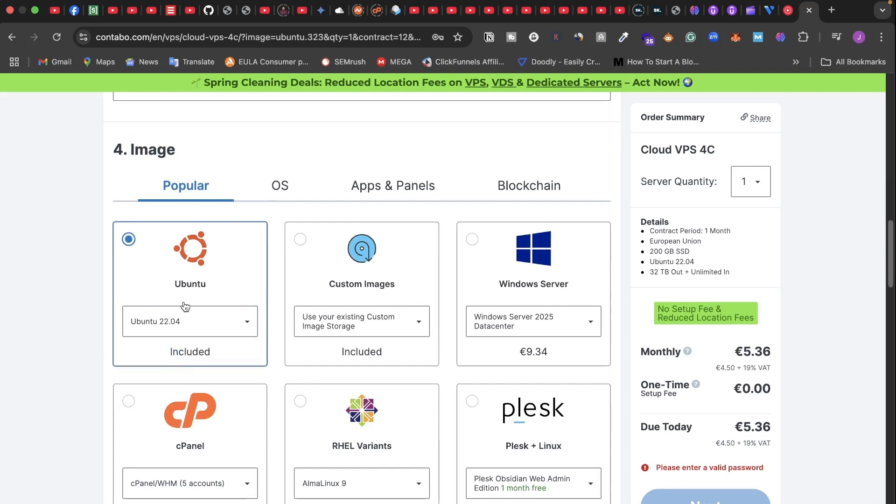
pyautogui.scroll(-3, 185, 281)
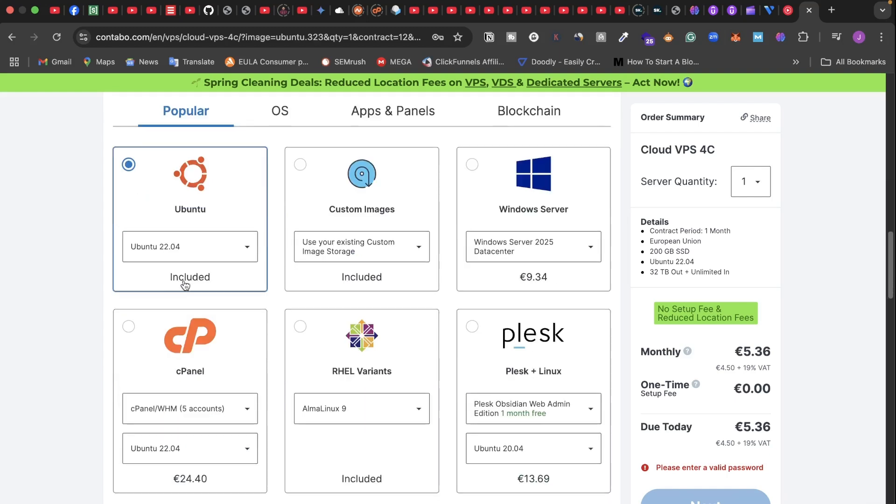
pyautogui.scroll(-1, 185, 285)
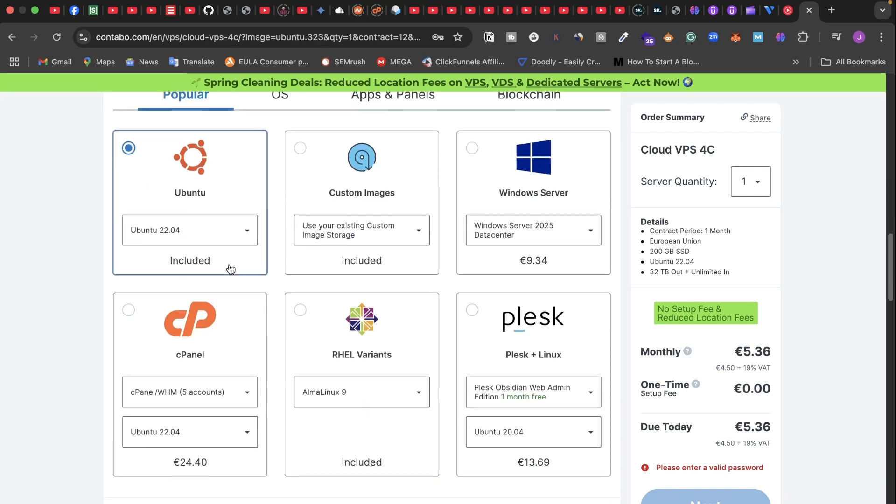
pyautogui.scroll(-2, 230, 267)
pyautogui.scroll(-12, 235, 287)
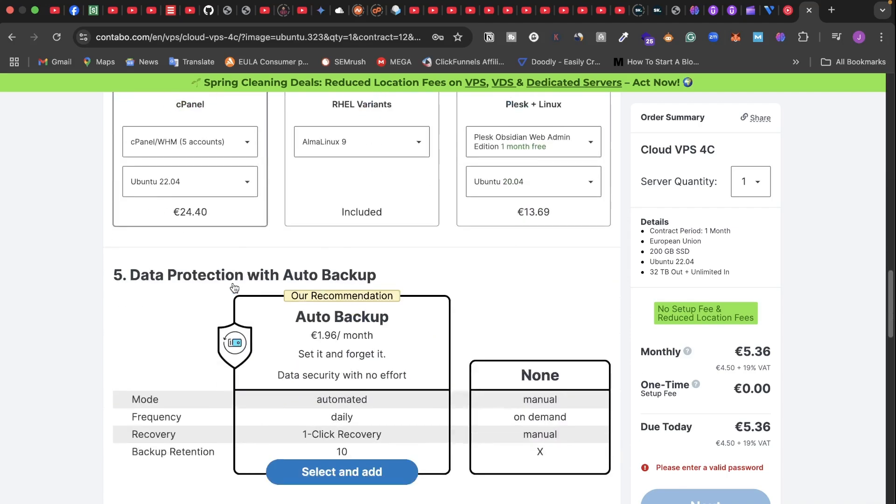
pyautogui.scroll(-8, 248, 304)
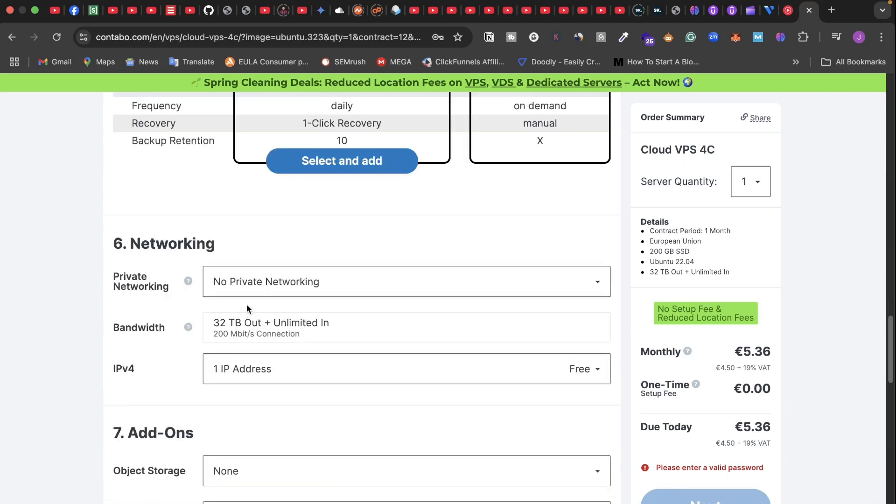
pyautogui.scroll(-3, 246, 306)
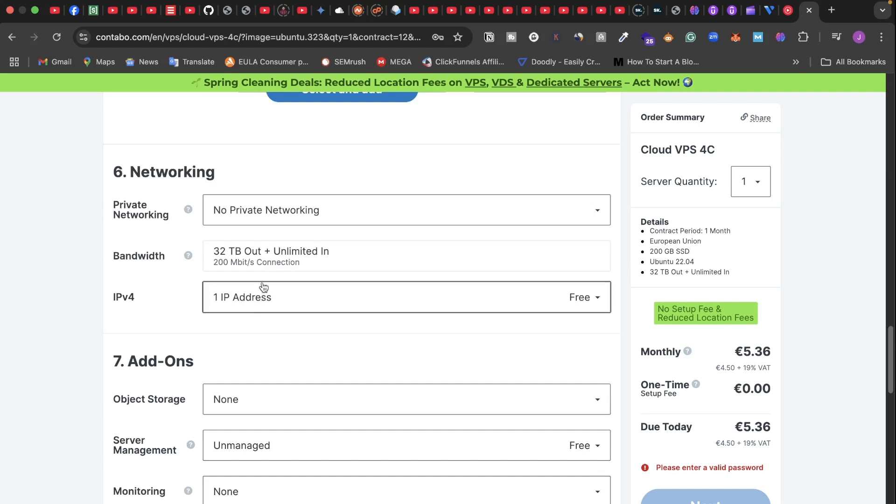
pyautogui.scroll(-2, 249, 320)
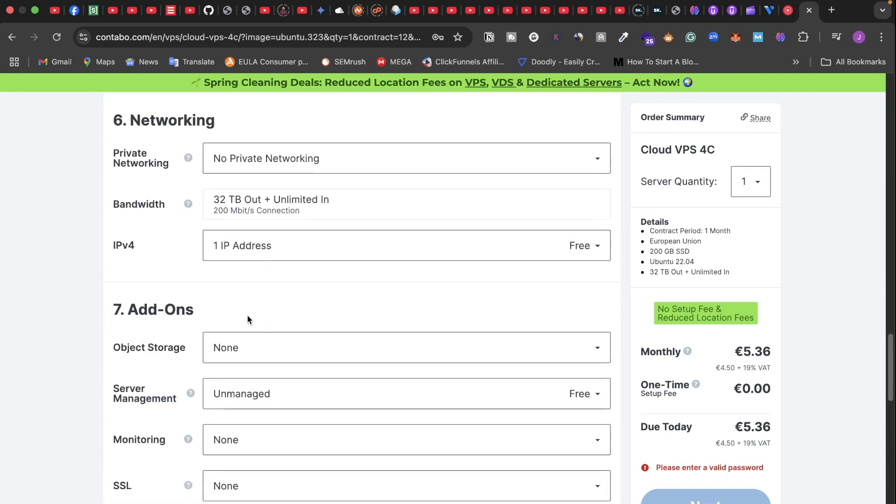
pyautogui.click(254, 249)
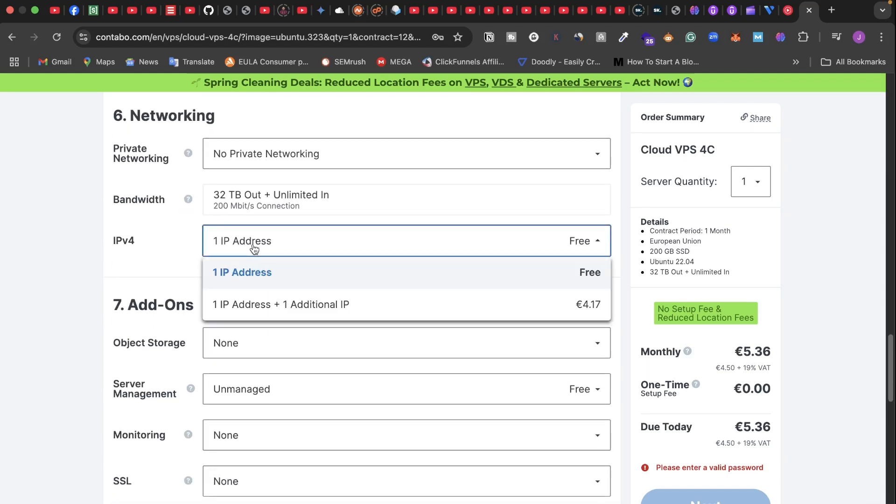
pyautogui.click(172, 246)
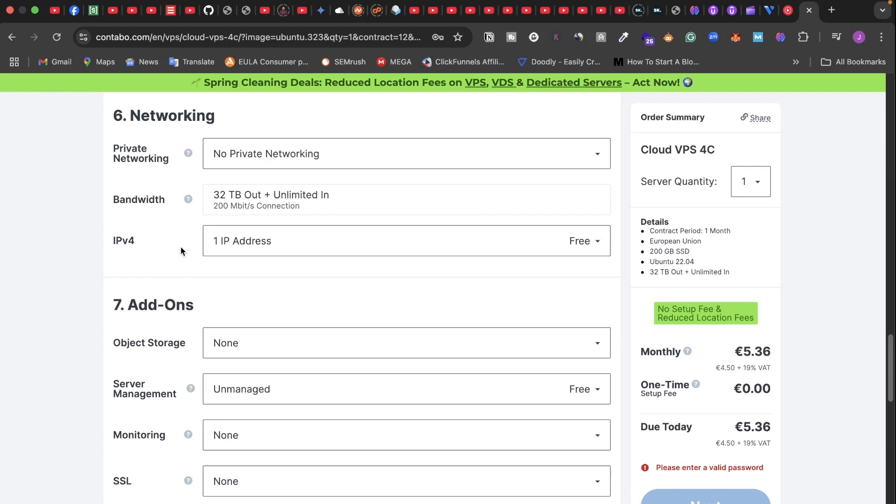
pyautogui.scroll(-4, 194, 273)
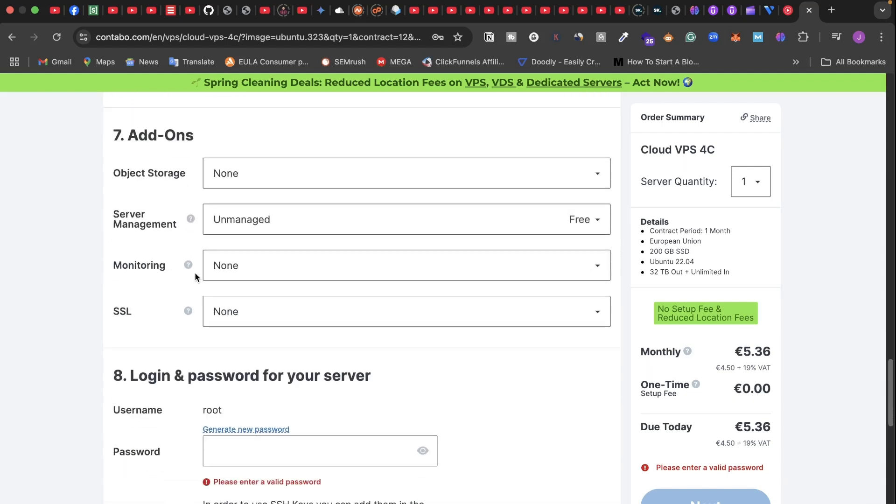
# Fill the root password with Chrome's saved password, reveal it, and continue to customer registration.
pyautogui.scroll(-4, 194, 276)
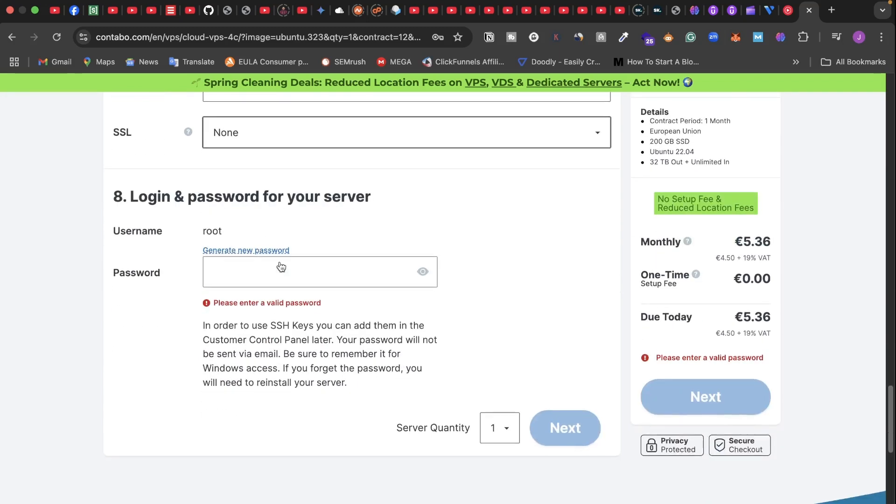
pyautogui.click(256, 263)
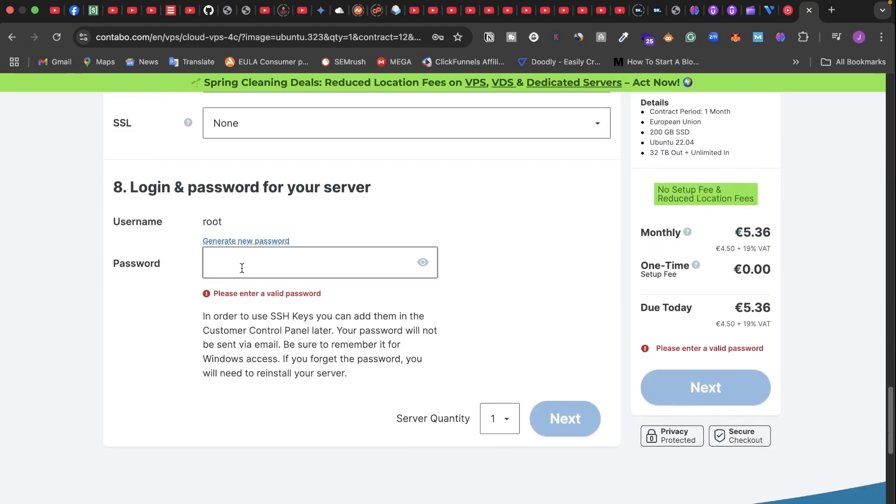
pyautogui.click(242, 268)
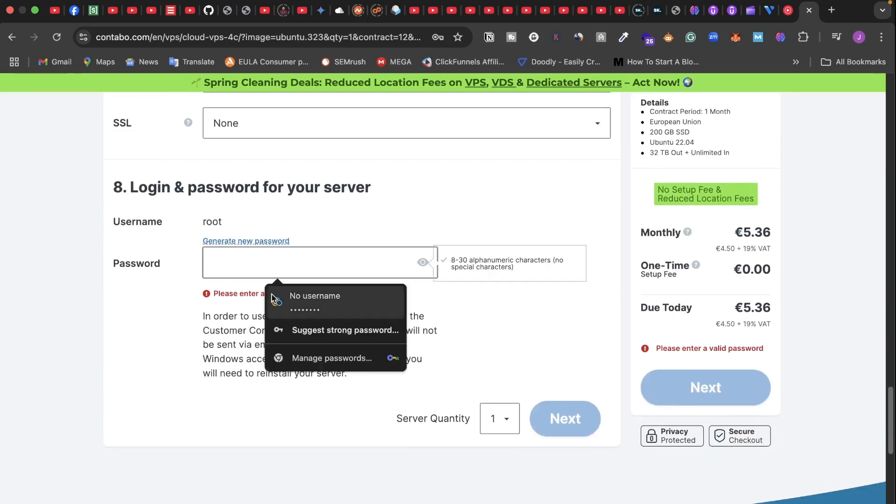
pyautogui.click(288, 300)
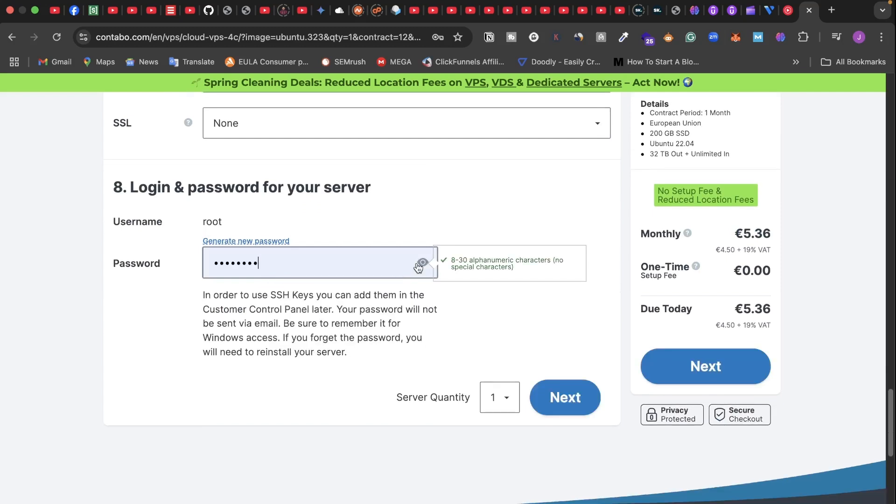
pyautogui.click(422, 262)
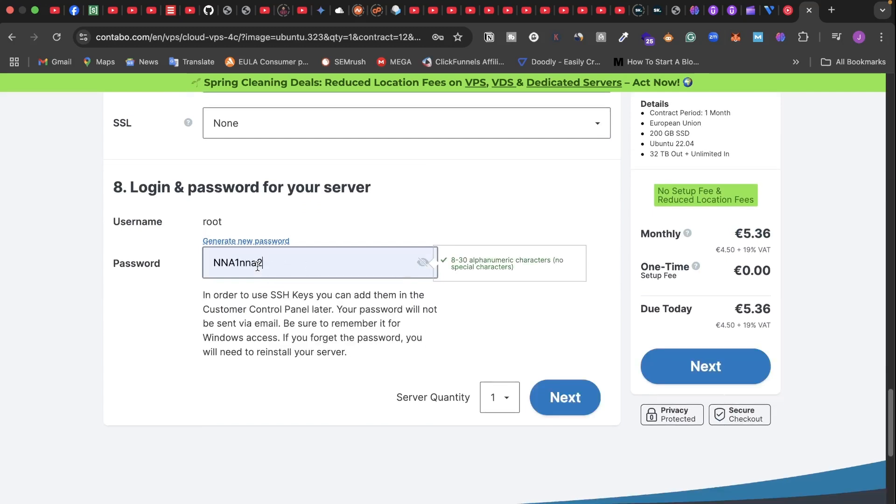
pyautogui.click(272, 263)
pyautogui.scroll(-3, 578, 202)
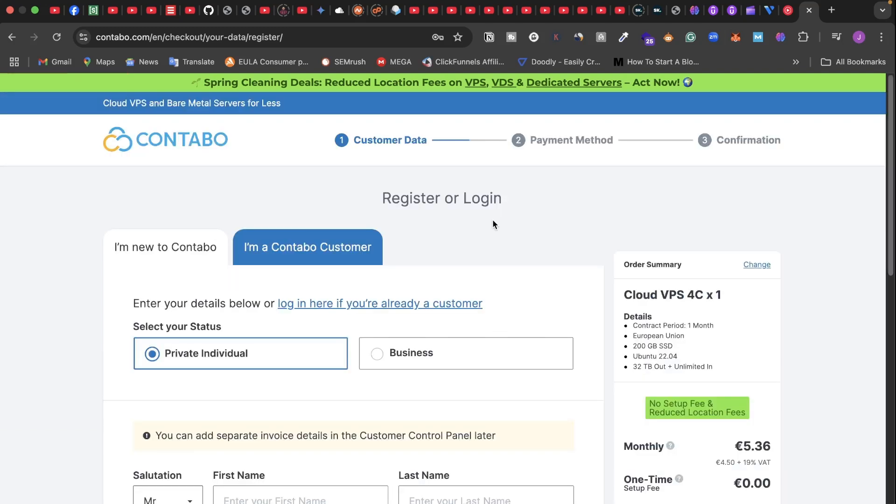
# Look over the Register or Login page and choose the 'I'm a Contabo Customer' option.
pyautogui.scroll(-3, 496, 234)
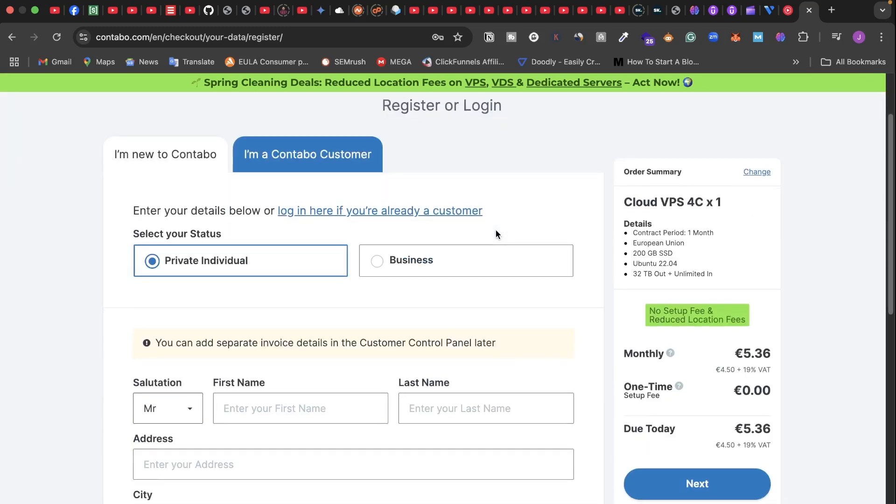
pyautogui.scroll(-2, 480, 271)
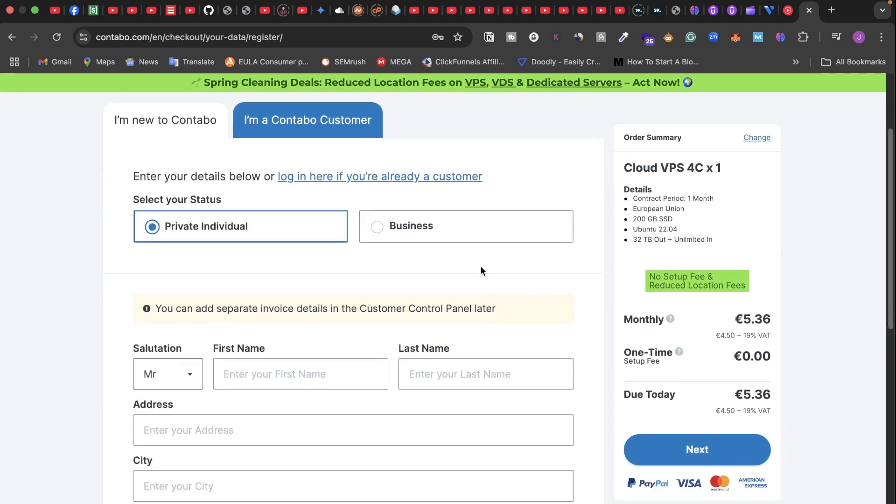
pyautogui.scroll(-3, 481, 267)
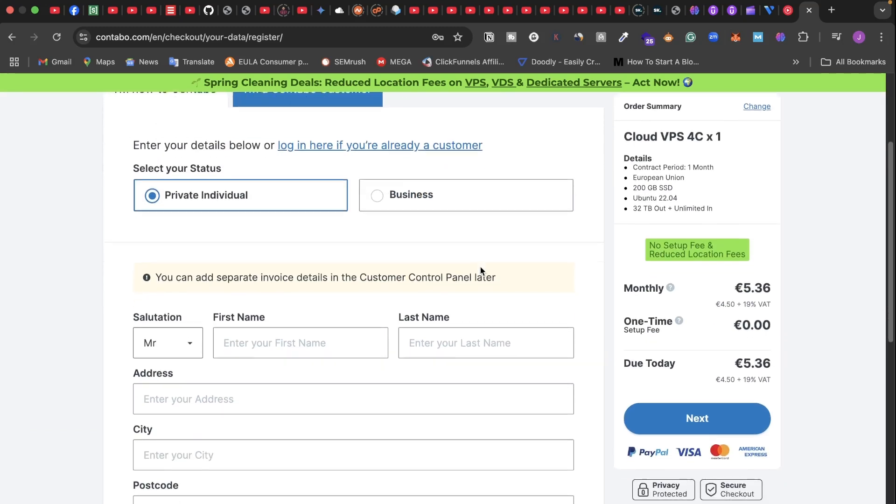
pyautogui.scroll(3, 481, 268)
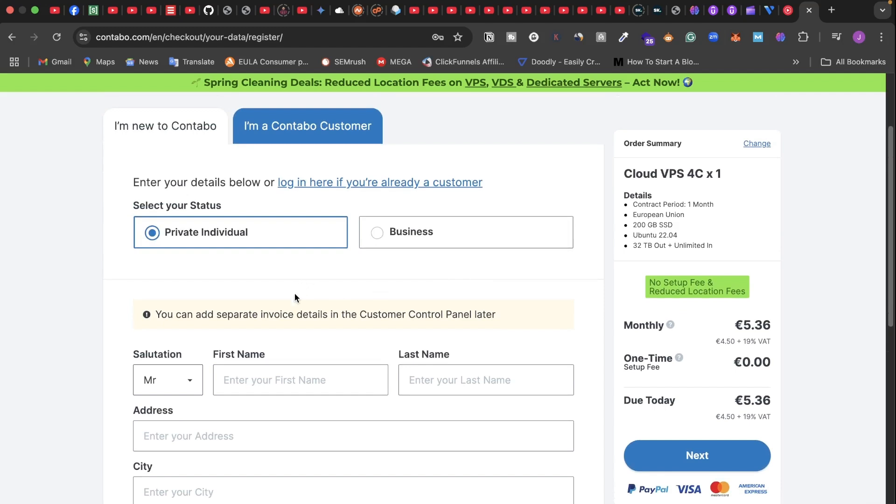
pyautogui.scroll(-3, 295, 294)
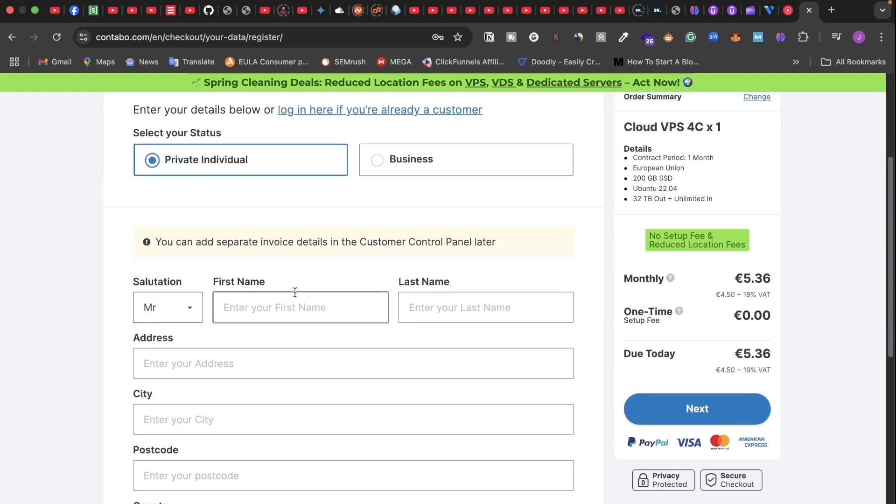
pyautogui.scroll(8, 359, 249)
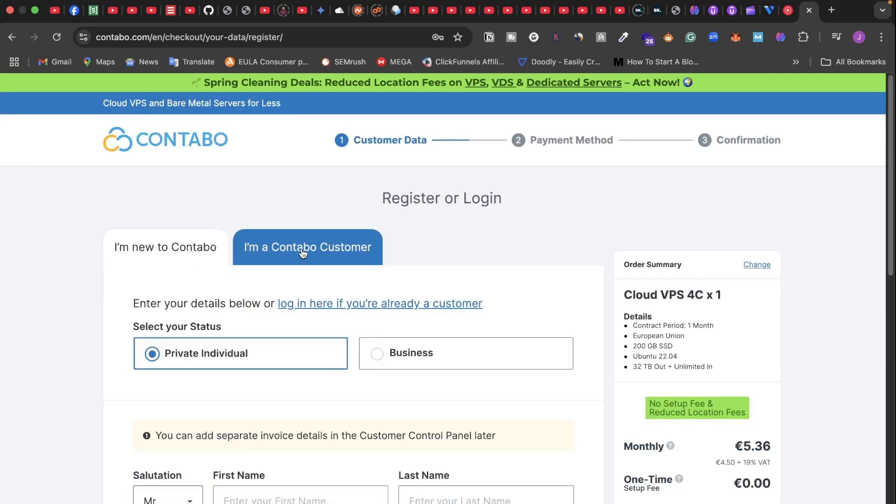
pyautogui.click(303, 252)
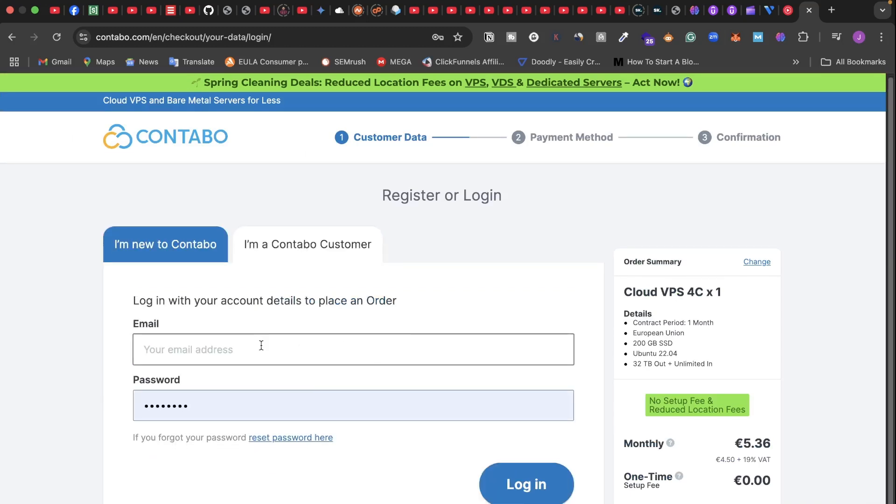
pyautogui.scroll(-1, 261, 346)
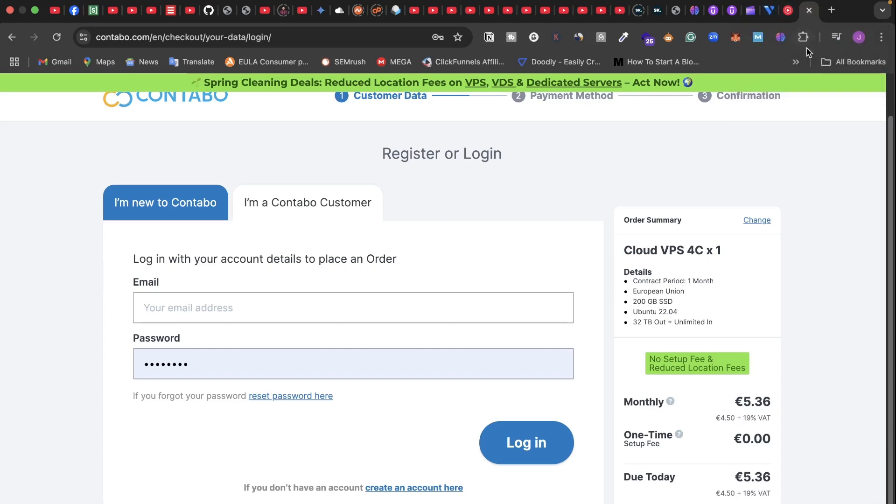
pyautogui.click(832, 10)
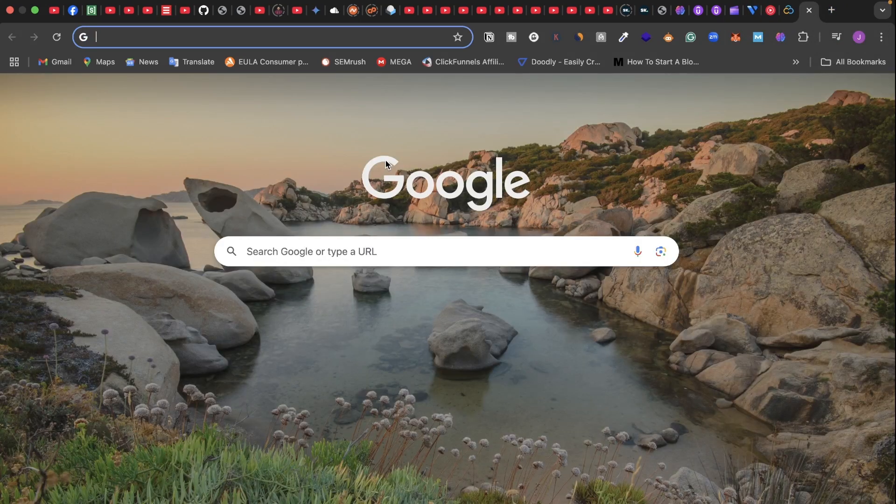
# Load verpex.com in the new tab, briefly checking the Contabo checkout tab before returning.
pyautogui.write('verpex')
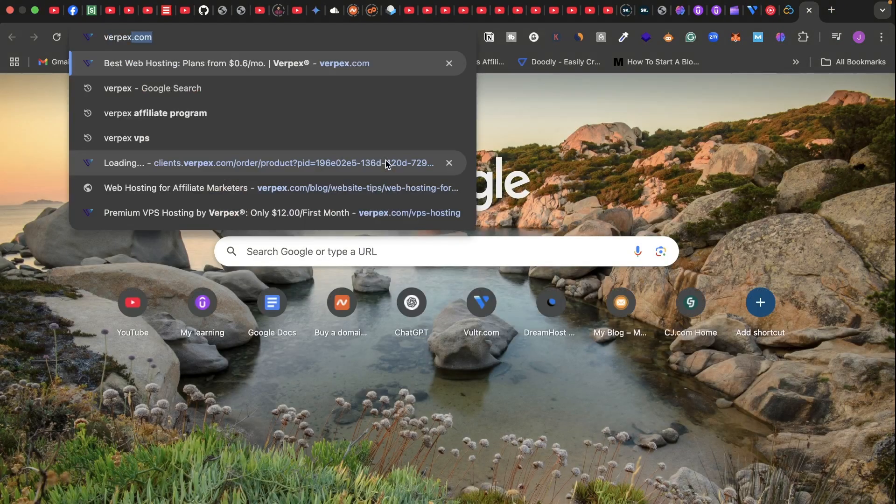
pyautogui.press('Return')
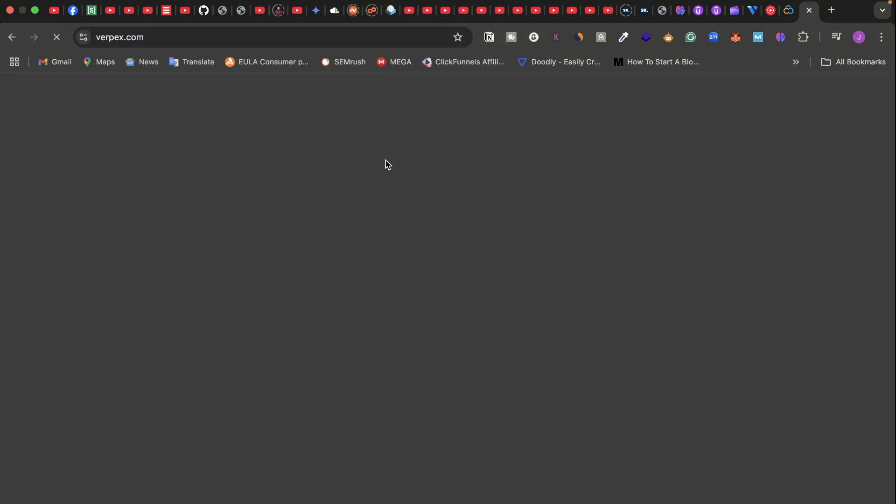
pyautogui.click(787, 13)
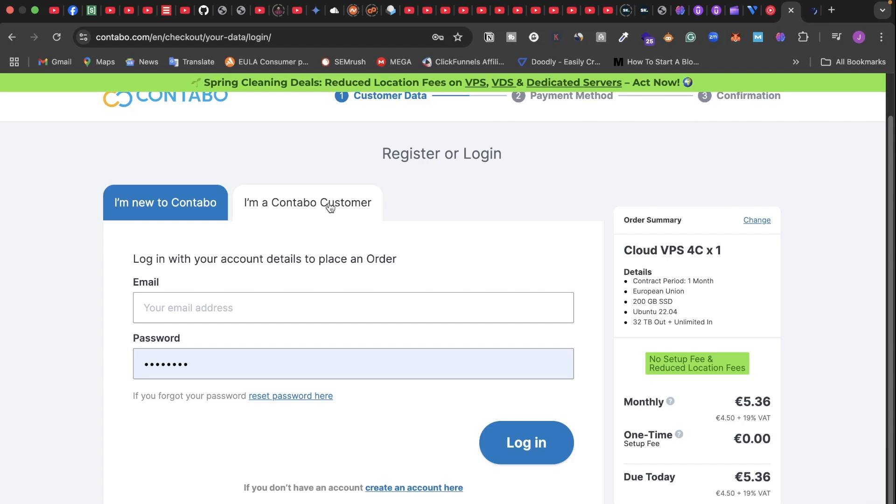
pyautogui.click(812, 13)
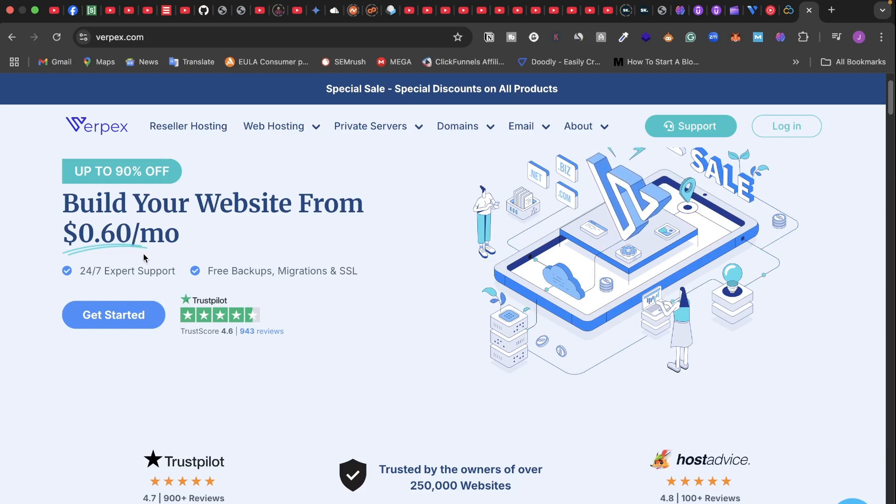
# Browse Verpex's hosting plan cards and prices on the homepage.
pyautogui.scroll(-1, 120, 217)
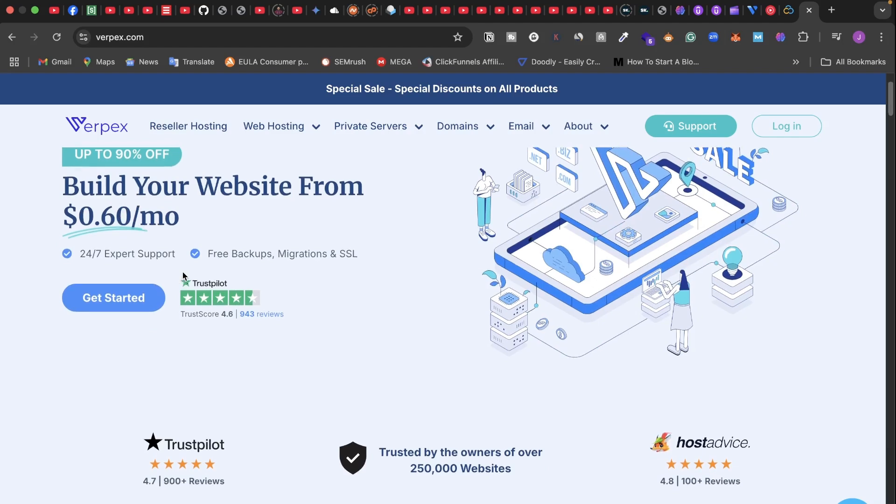
pyautogui.scroll(-1, 116, 221)
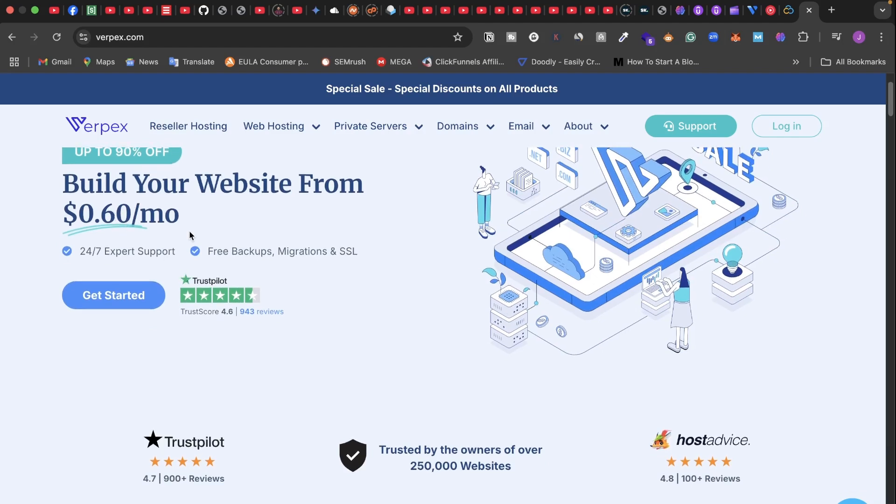
pyautogui.scroll(-5, 192, 236)
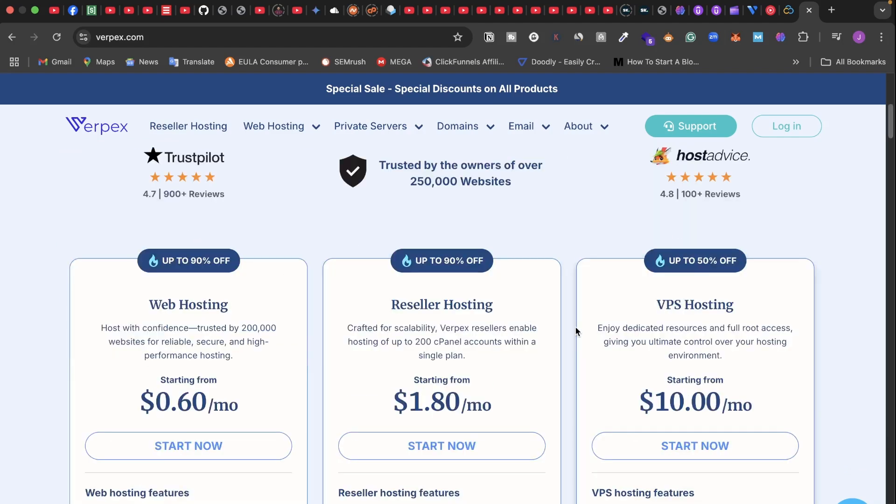
pyautogui.scroll(-1, 576, 330)
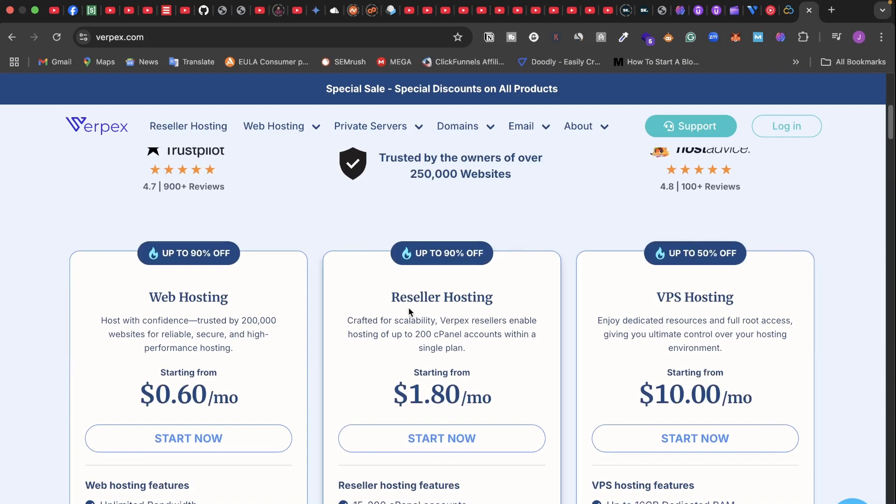
pyautogui.scroll(4, 407, 309)
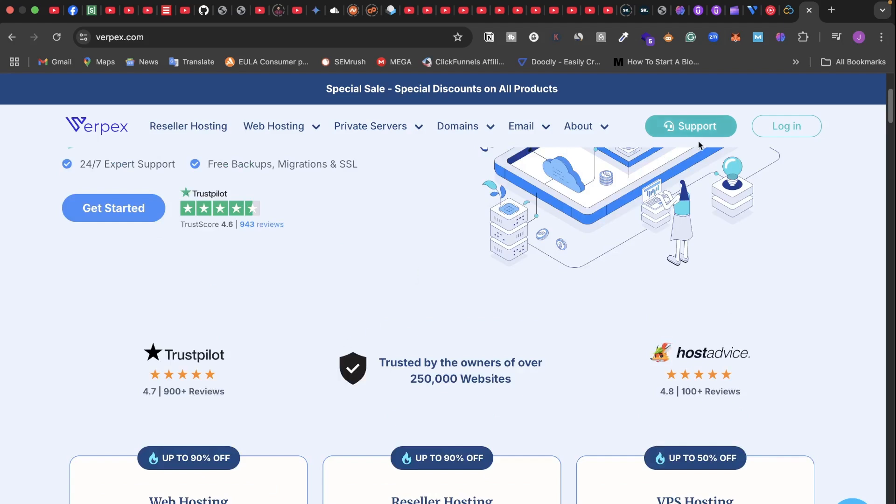
pyautogui.scroll(-1, 452, 272)
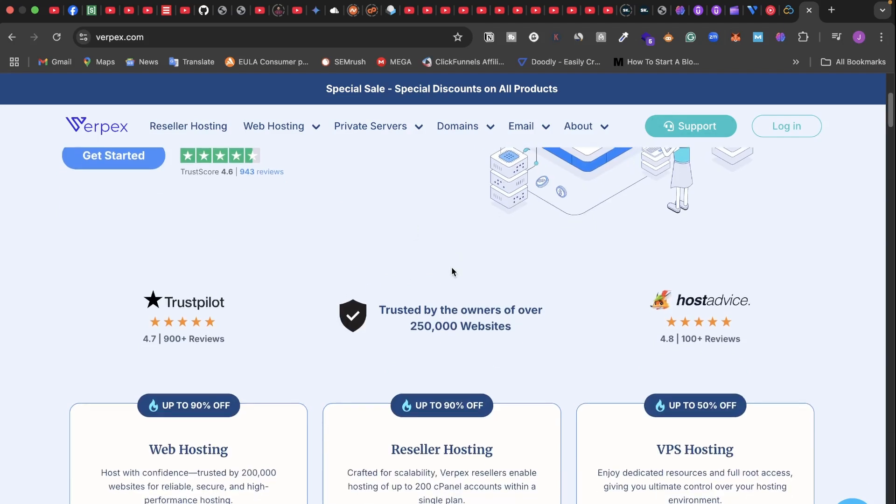
pyautogui.scroll(-1, 452, 270)
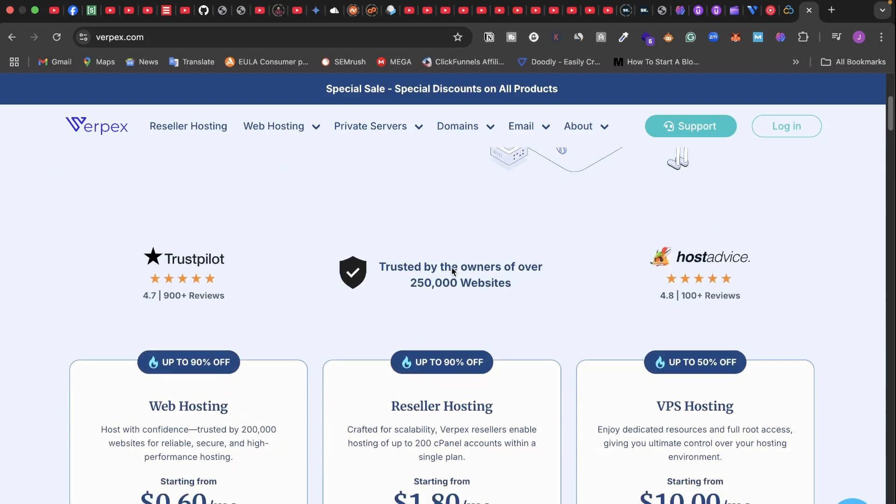
pyautogui.scroll(-1, 452, 271)
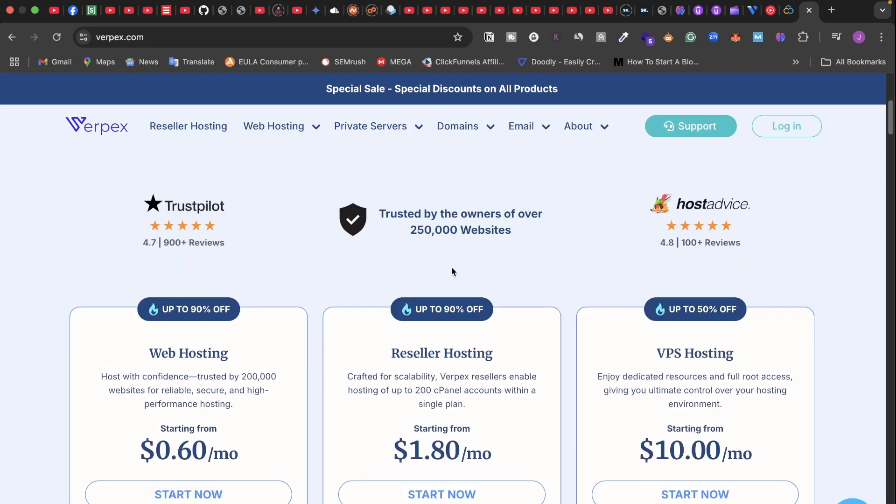
# Close the Verpex tab with Cmd+W and move to the Clipchamp tab.
pyautogui.click(789, 13)
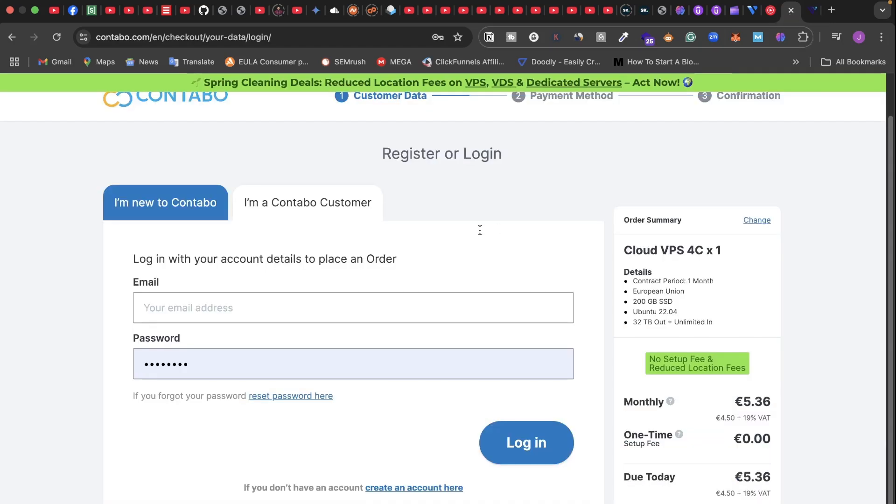
pyautogui.click(815, 14)
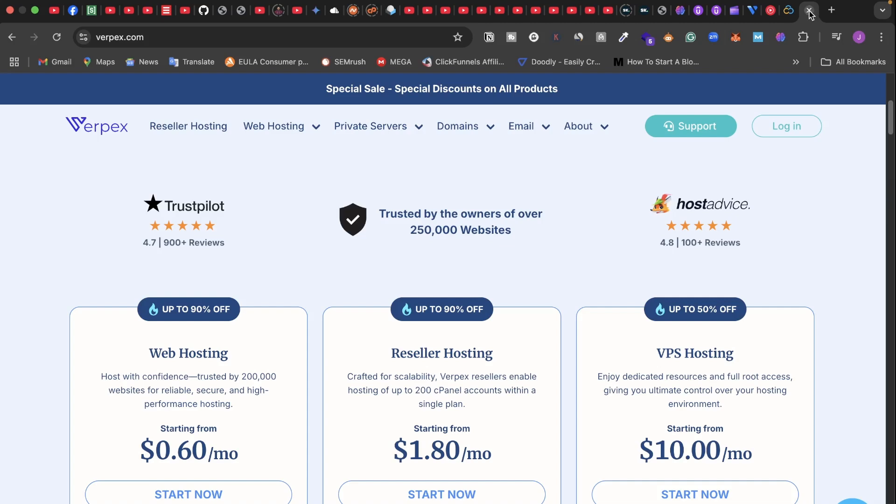
pyautogui.press('super+w')
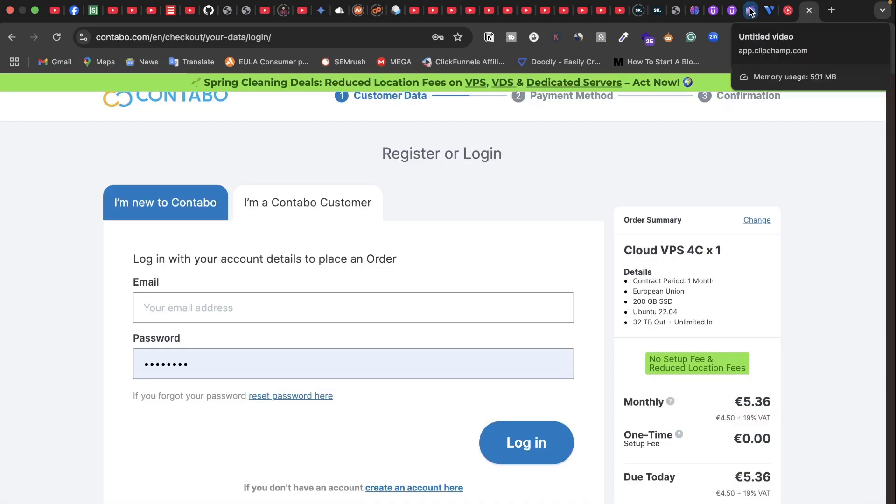
pyautogui.click(750, 11)
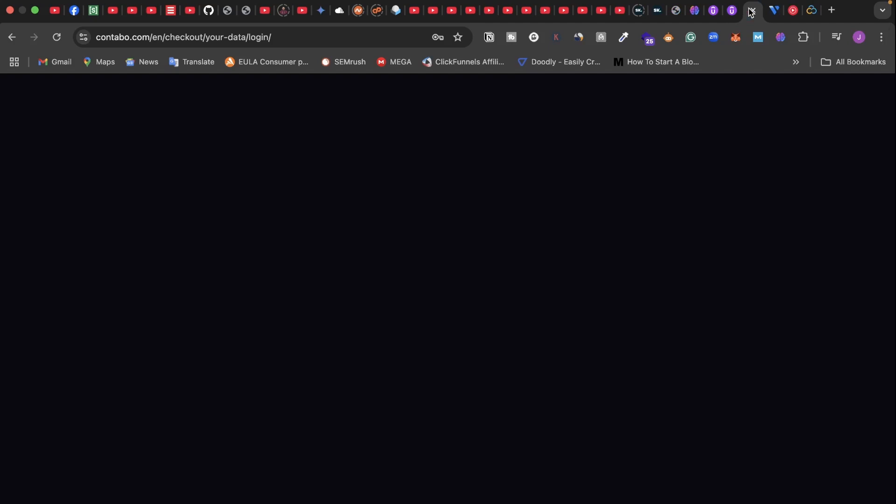
# From the Vultr dashboard, choose Deploy New Server under the Deploy + menu.
pyautogui.click(776, 12)
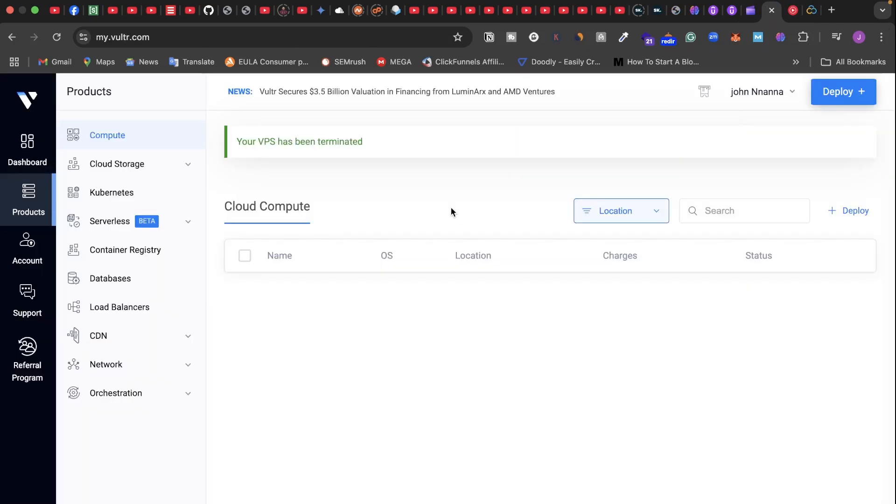
pyautogui.click(824, 89)
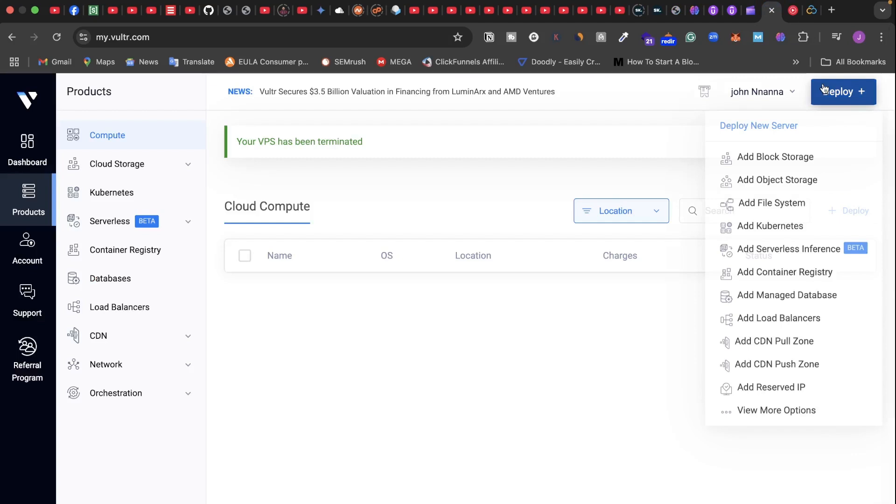
pyautogui.click(751, 130)
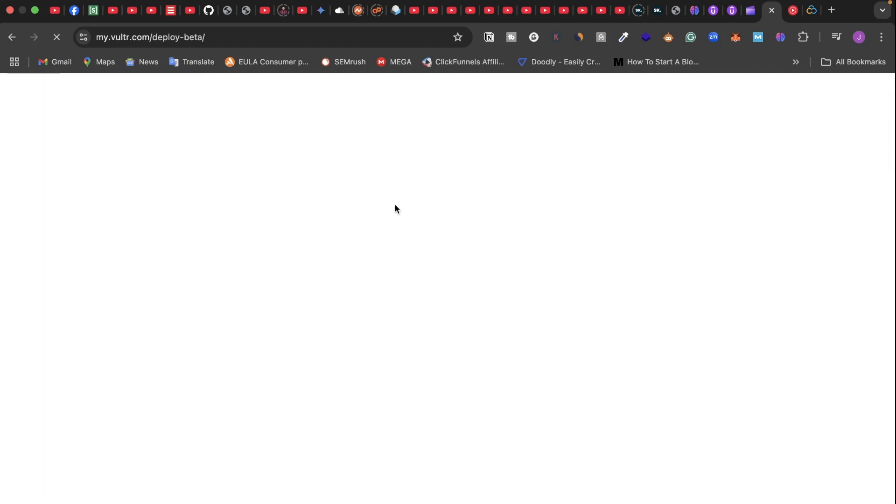
pyautogui.moveTo(854, 108)
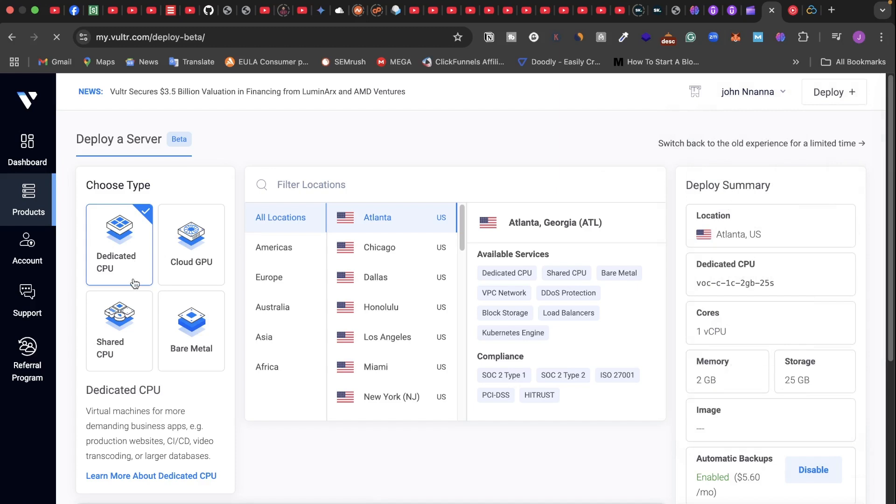
# Pick the Shared CPU server type and browse its available plans.
pyautogui.click(118, 346)
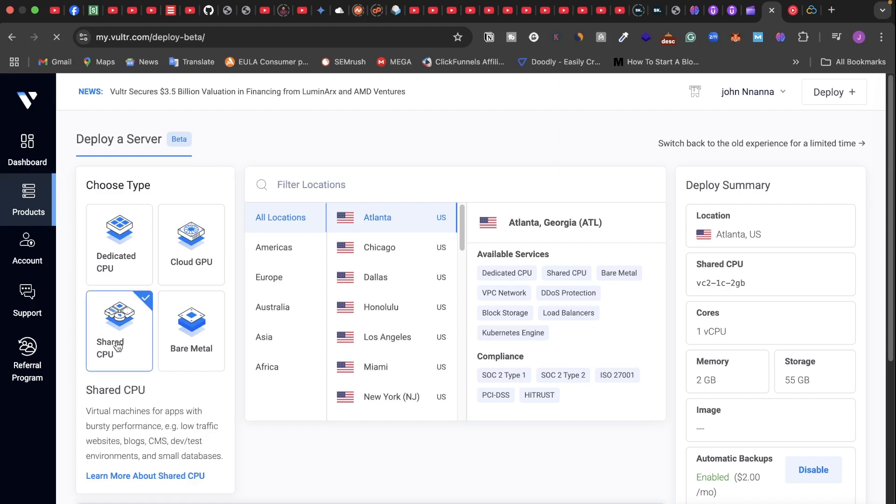
pyautogui.scroll(-1, 269, 378)
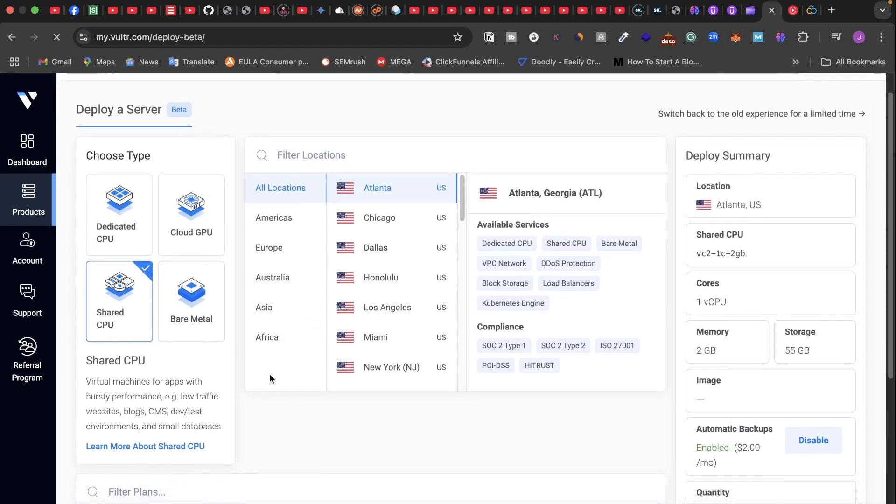
pyautogui.scroll(-1, 270, 375)
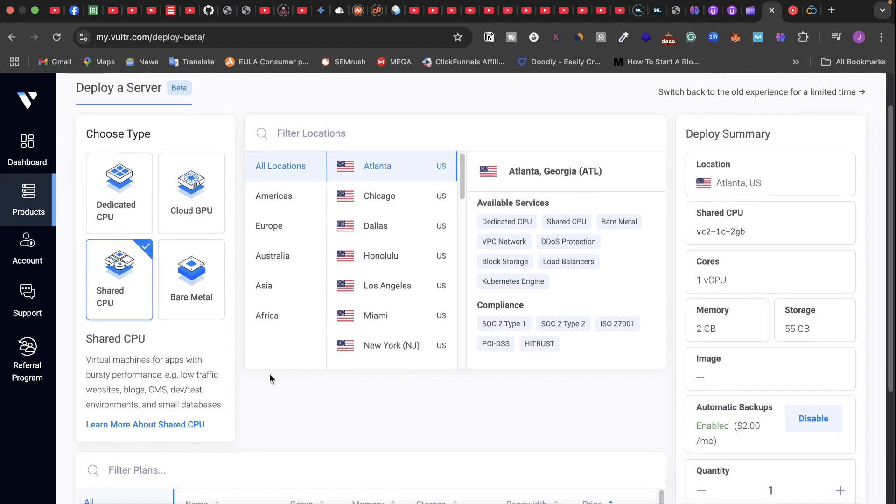
pyautogui.scroll(1, 268, 374)
pyautogui.scroll(-1, 268, 374)
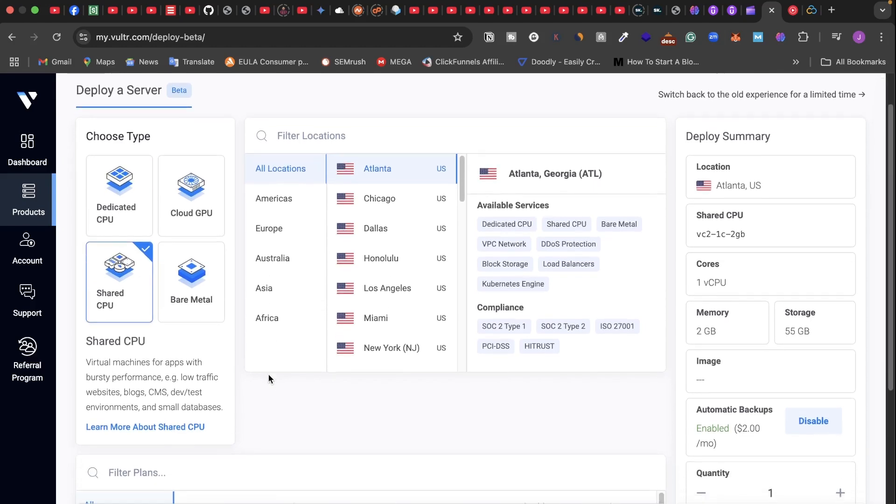
pyautogui.scroll(-1, 268, 374)
pyautogui.scroll(2, 269, 374)
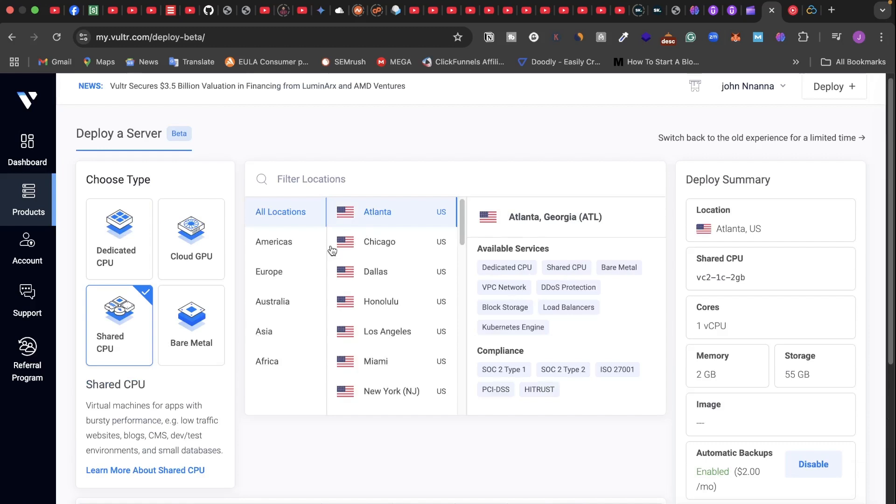
pyautogui.scroll(-2, 345, 369)
pyautogui.scroll(2, 345, 369)
pyautogui.scroll(-2, 332, 411)
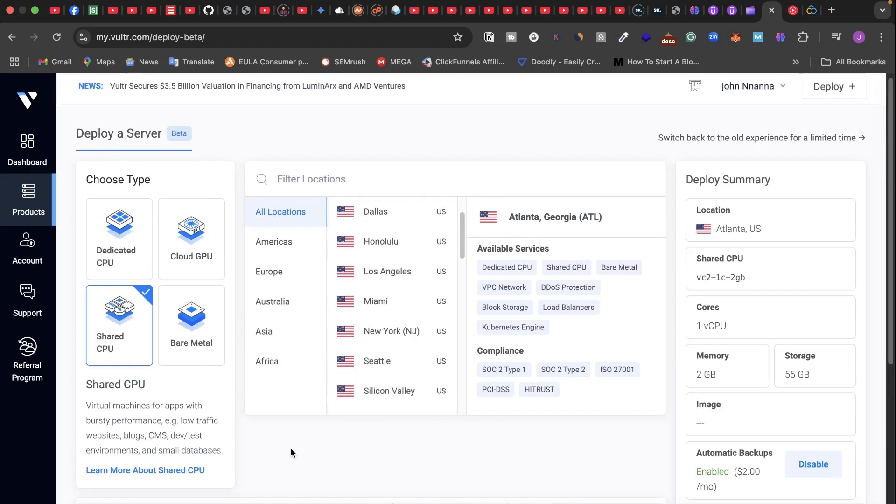
pyautogui.scroll(-4, 290, 447)
pyautogui.scroll(-2, 290, 447)
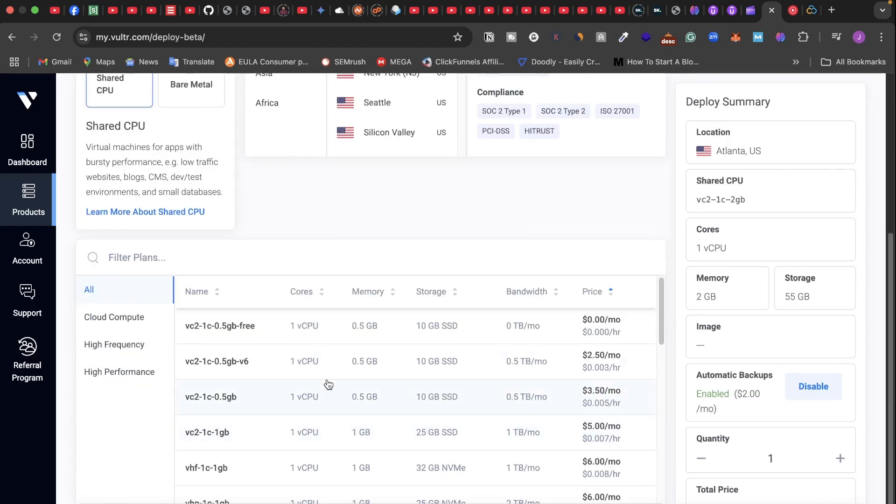
pyautogui.scroll(-10, 328, 377)
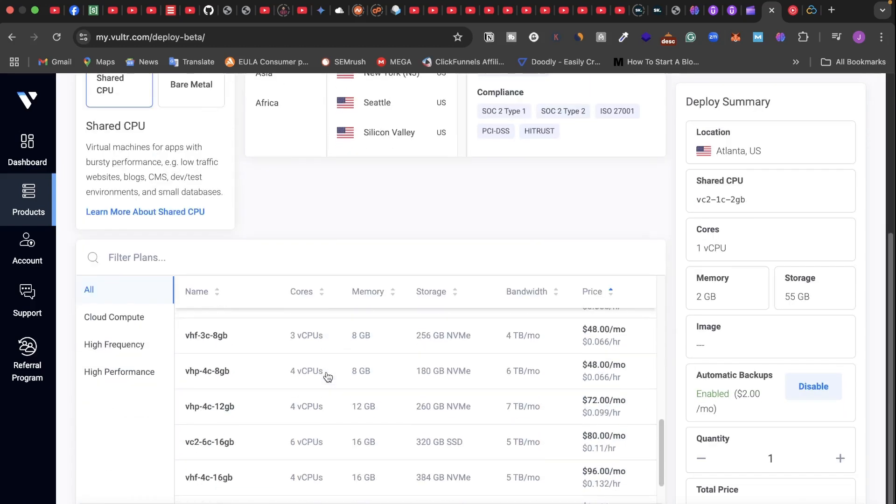
pyautogui.scroll(8, 328, 377)
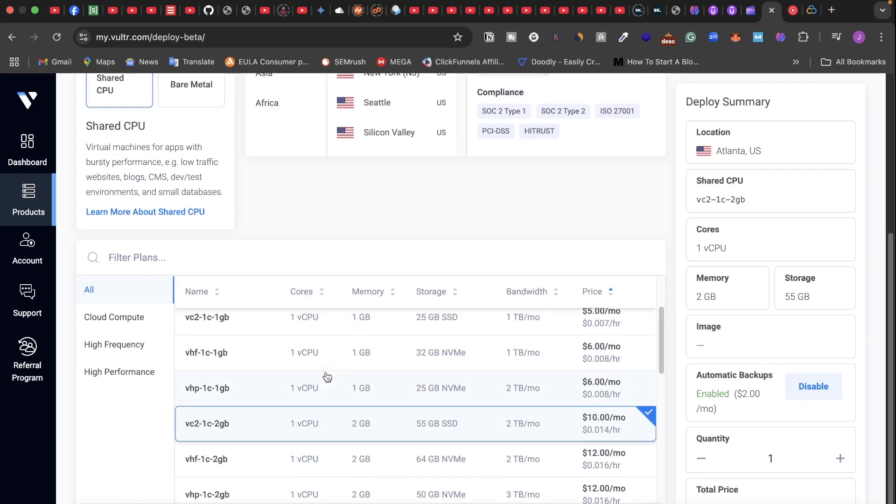
pyautogui.scroll(1, 326, 377)
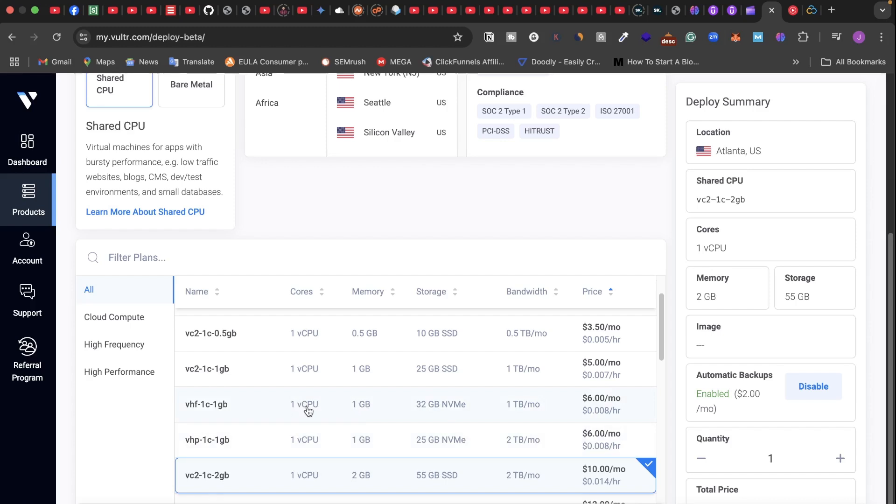
# Select plan vhf-1c-1gb (1 vCPU, 1 GB, 32 GB NVMe, $6.00/mo) and review the $7.20/mo total.
pyautogui.click(387, 405)
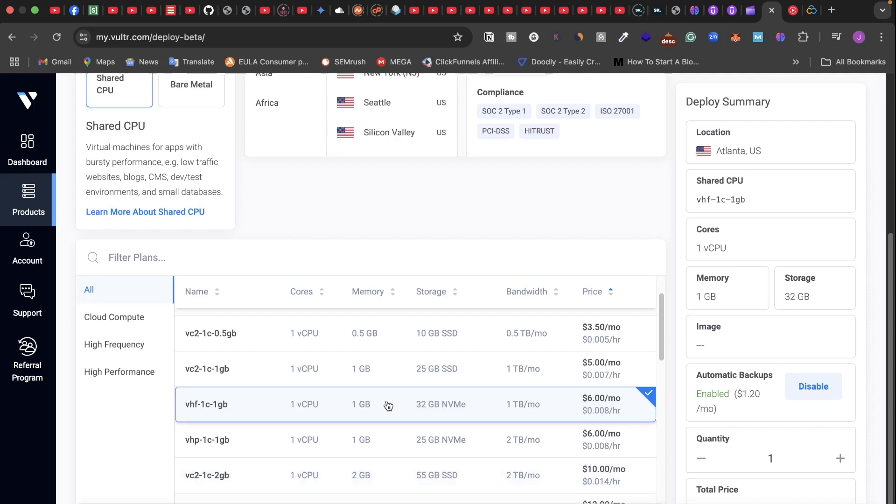
pyautogui.scroll(-1, 405, 415)
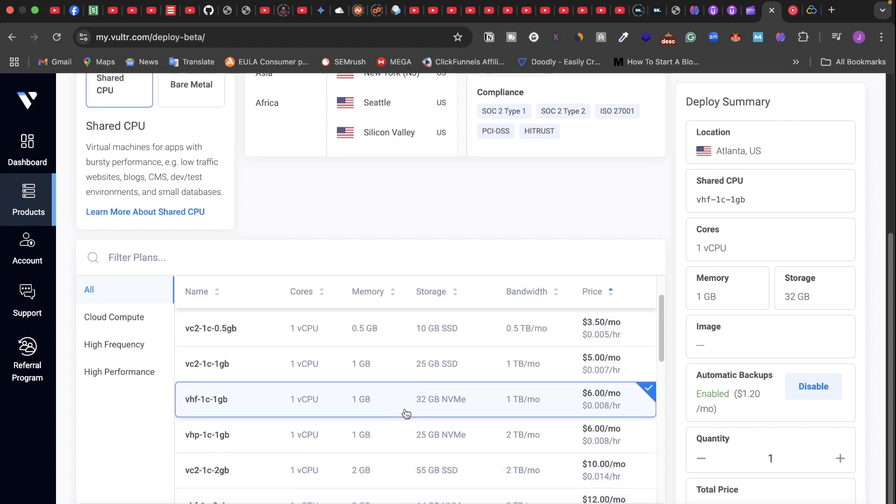
pyautogui.scroll(-3, 394, 391)
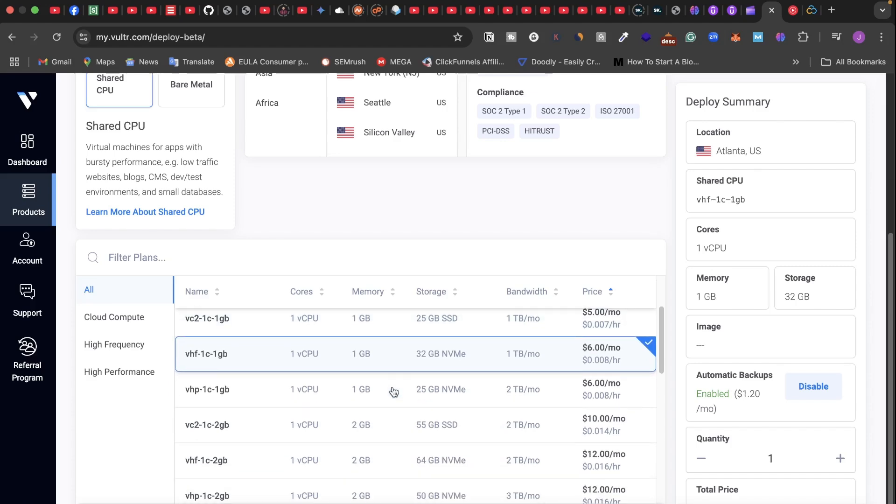
pyautogui.scroll(-1, 513, 355)
pyautogui.scroll(-2, 583, 242)
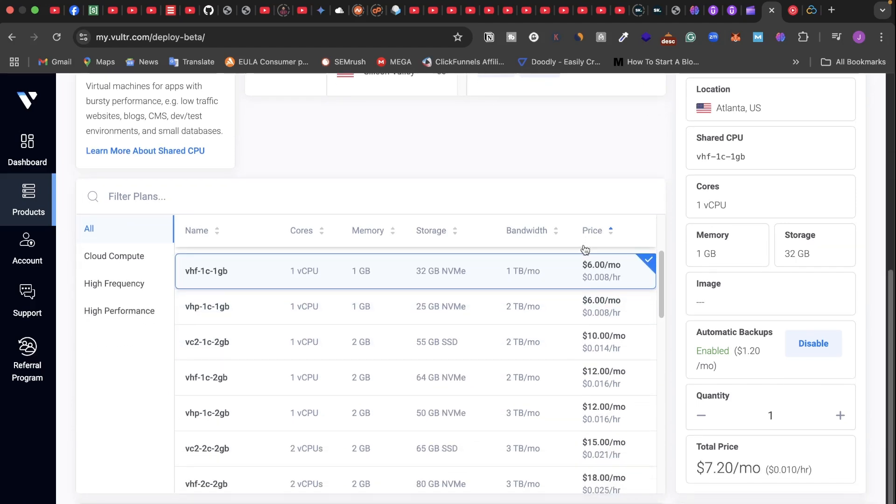
pyautogui.scroll(6, 584, 245)
pyautogui.scroll(-6, 584, 248)
pyautogui.scroll(-15, 584, 252)
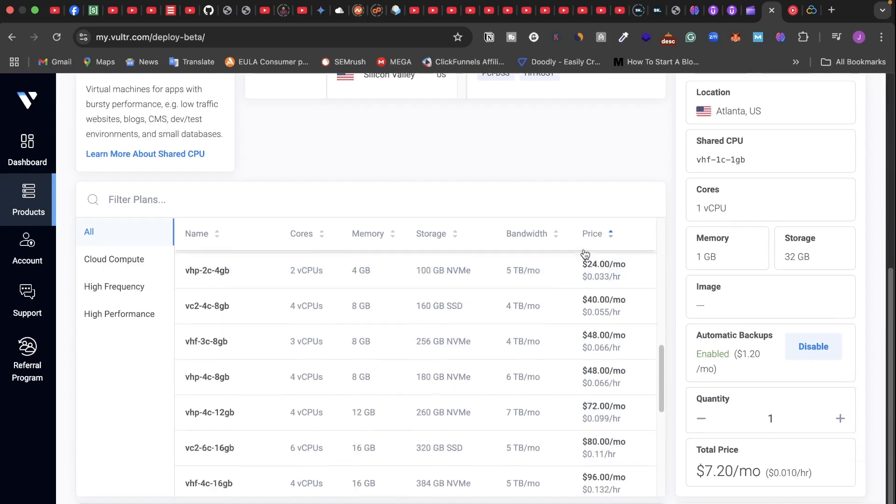
pyautogui.scroll(15, 584, 259)
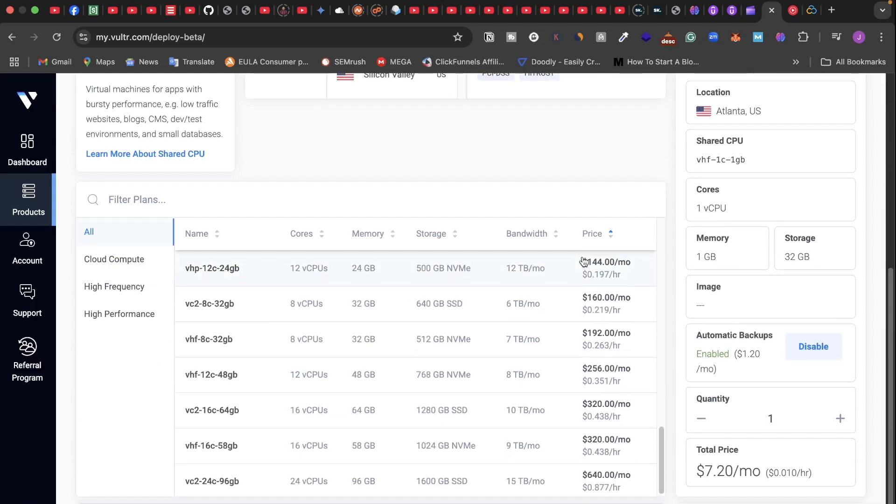
pyautogui.scroll(1, 583, 268)
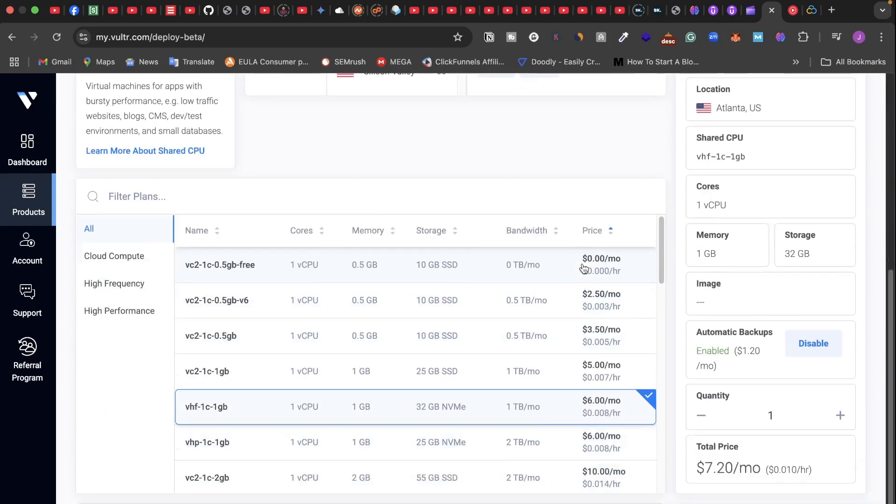
pyautogui.scroll(7, 584, 269)
pyautogui.scroll(-7, 582, 270)
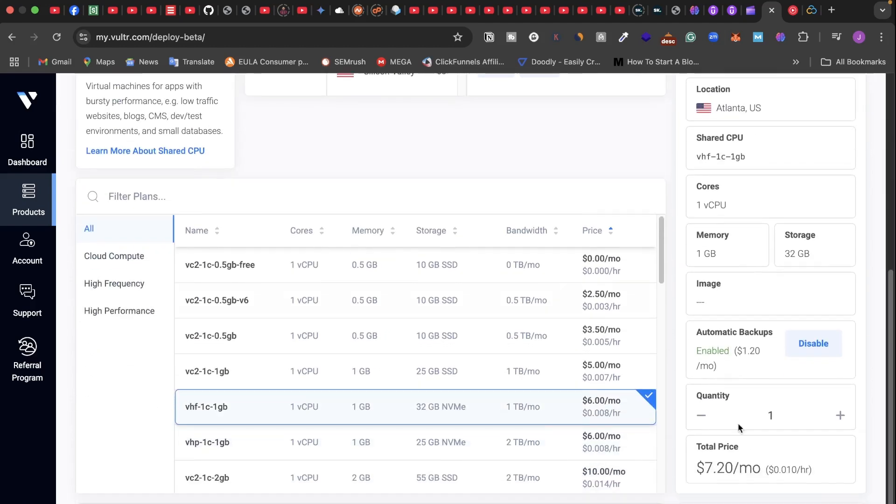
# Continue to the image and server settings step of the deployment.
pyautogui.click(735, 503)
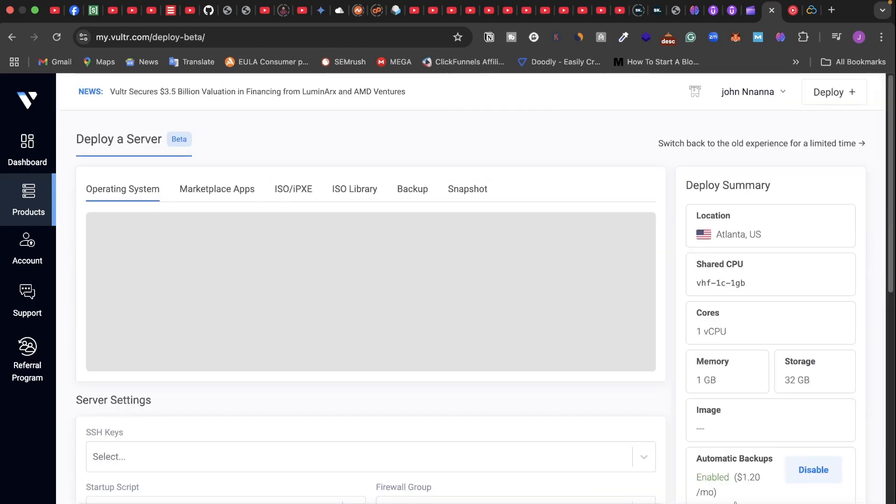
pyautogui.scroll(-3, 506, 444)
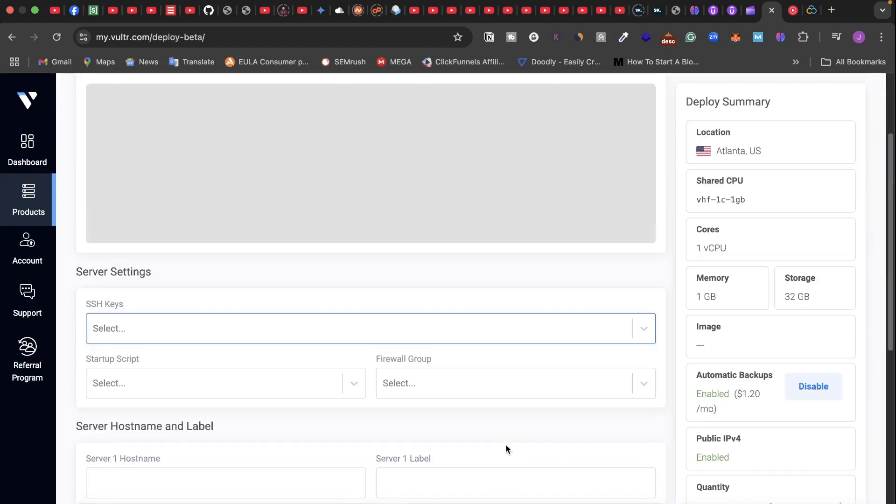
pyautogui.scroll(-3, 506, 445)
pyautogui.scroll(10, 506, 444)
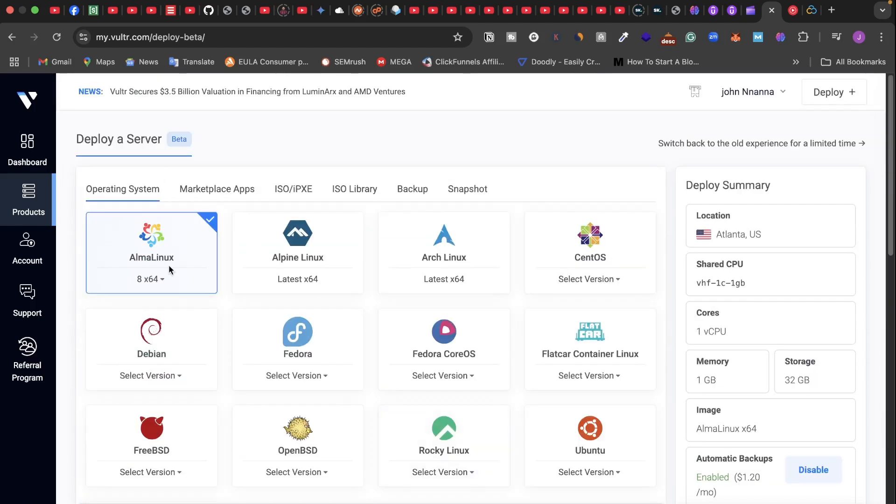
# Search the Marketplace Apps for 'cy' to bring up CyberPanel on Ubuntu 22.04.
pyautogui.click(221, 191)
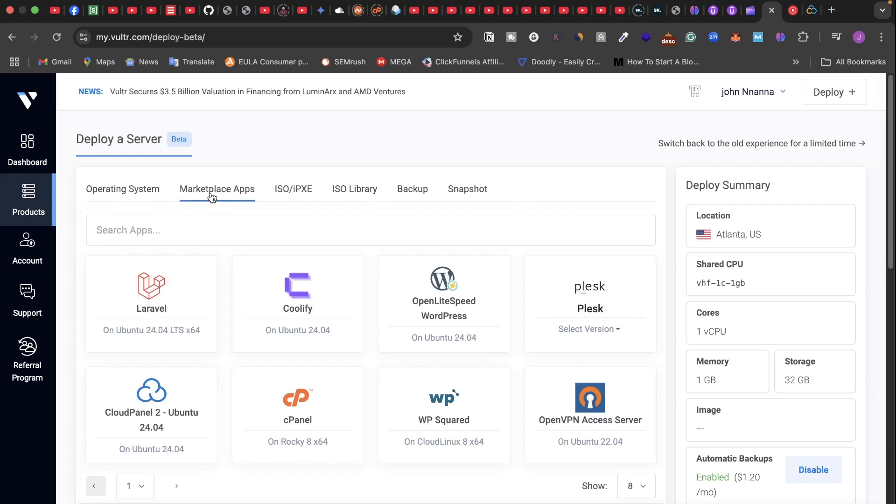
pyautogui.click(172, 225)
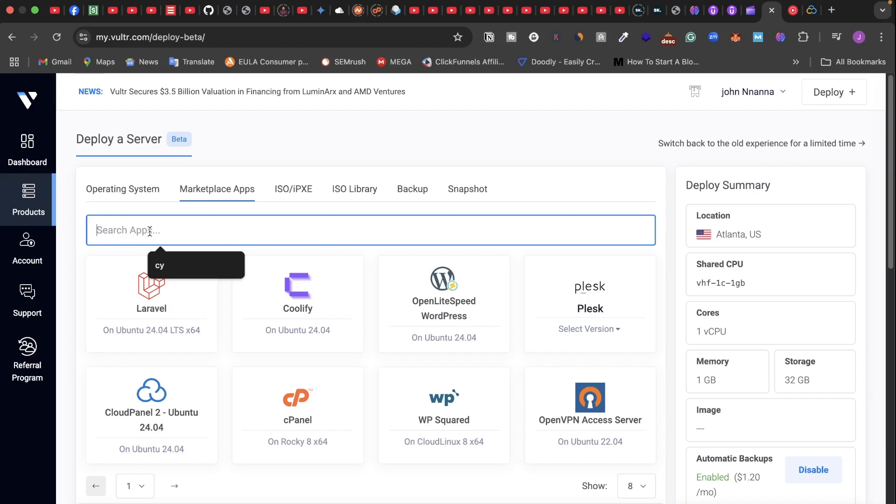
pyautogui.write('cy')
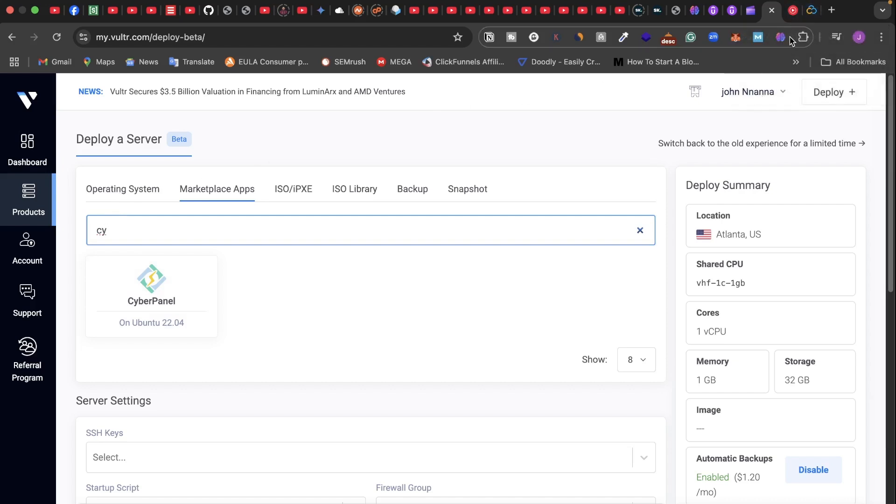
pyautogui.click(809, 14)
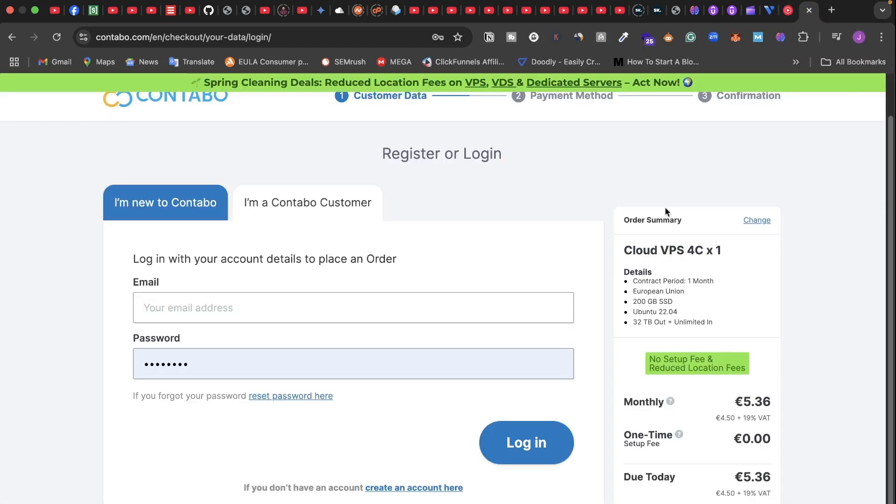
pyautogui.click(768, 14)
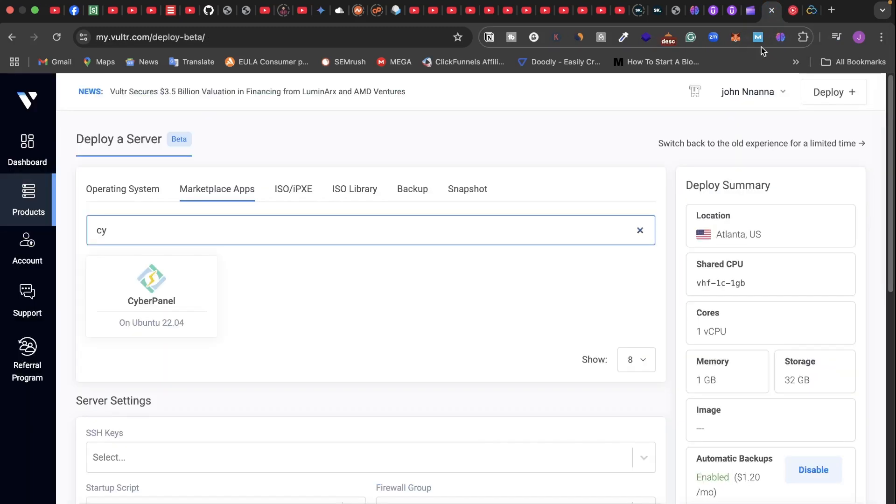
# Select the CyberPanel marketplace app as the server image.
pyautogui.click(129, 237)
pyautogui.click(153, 286)
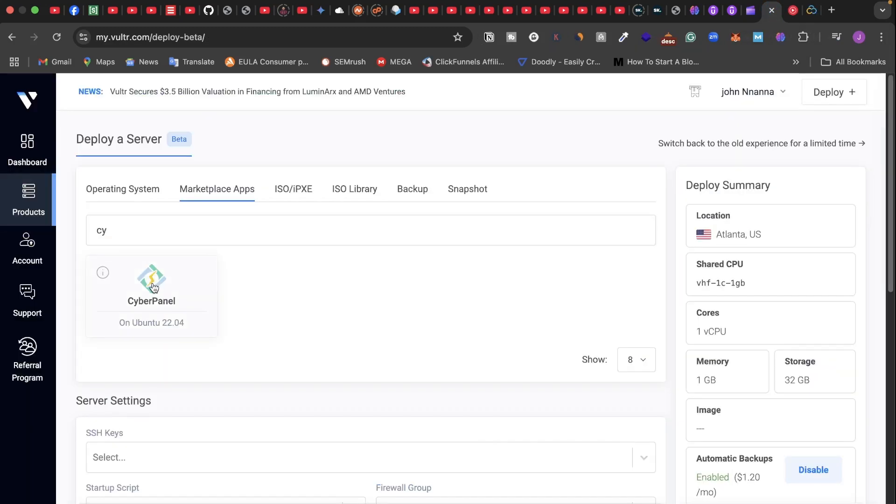
pyautogui.scroll(-6, 362, 304)
# Set hostname j-insights.online from autofill and trim the label to j-insights.
pyautogui.click(190, 315)
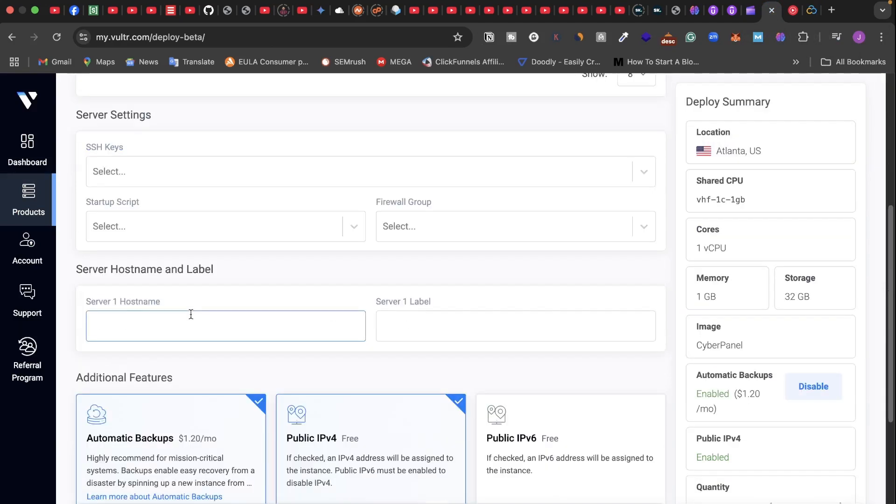
pyautogui.click(150, 326)
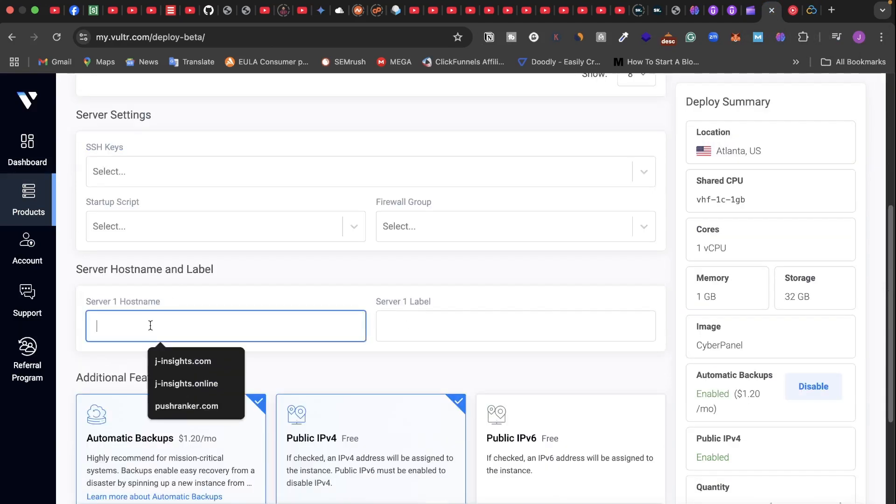
pyautogui.click(181, 381)
pyautogui.click(472, 326)
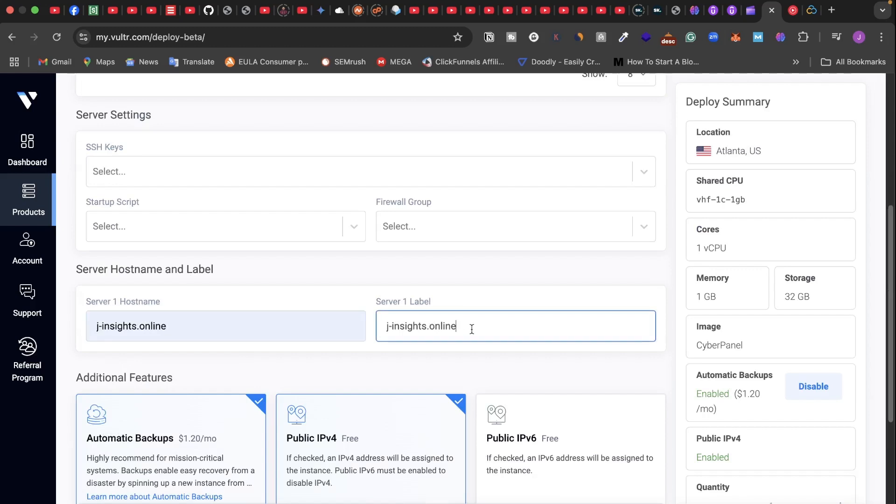
pyautogui.press('BackSpace')
pyautogui.press('BackSpace')
pyautogui.press('BackSpace')
pyautogui.press('BackSpace')
pyautogui.press('BackSpace')
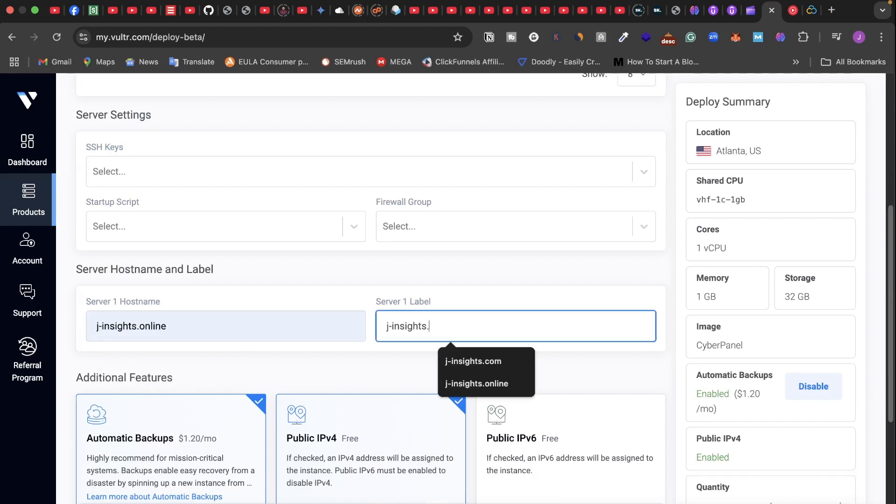
pyautogui.click(500, 280)
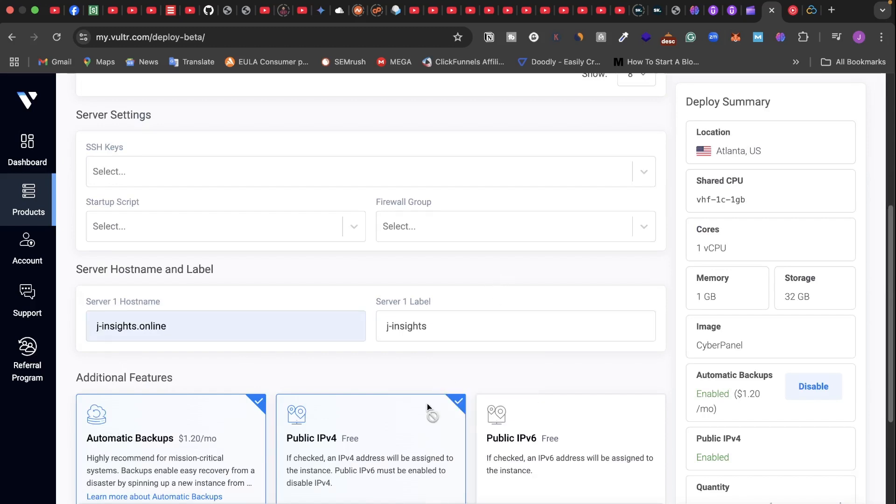
pyautogui.scroll(-3, 425, 412)
# Disable automatic backups after acknowledging the risks, then return to the Operating System images.
pyautogui.click(148, 390)
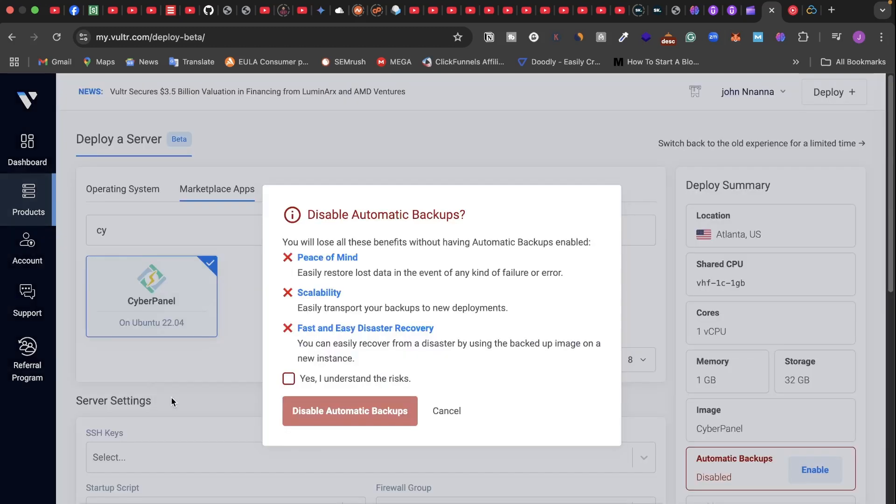
pyautogui.click(289, 379)
pyautogui.click(319, 412)
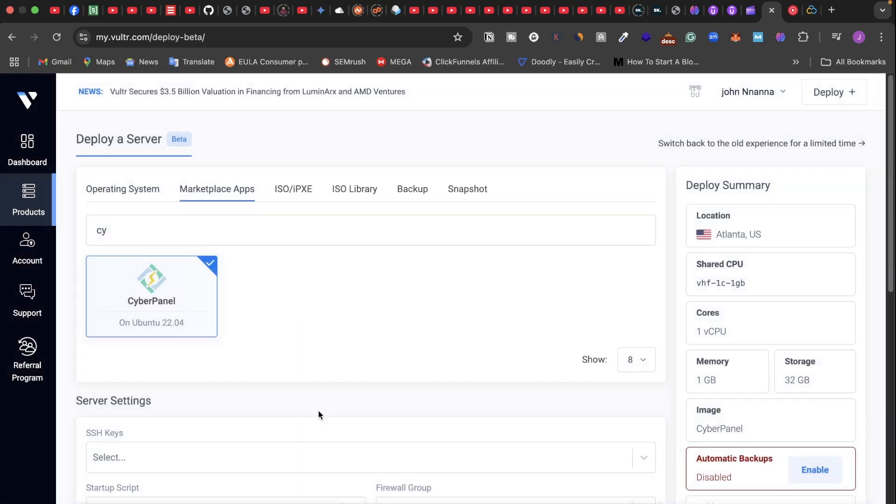
pyautogui.scroll(-10, 355, 320)
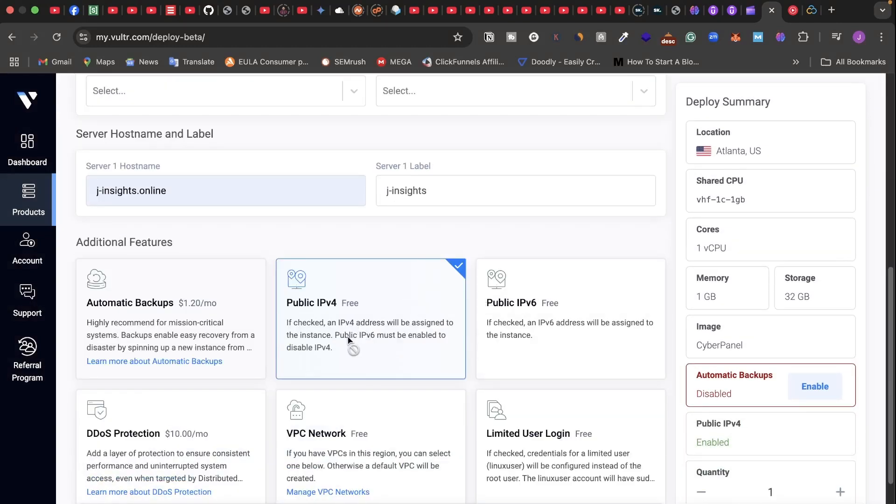
pyautogui.scroll(-3, 530, 336)
pyautogui.scroll(-1, 529, 336)
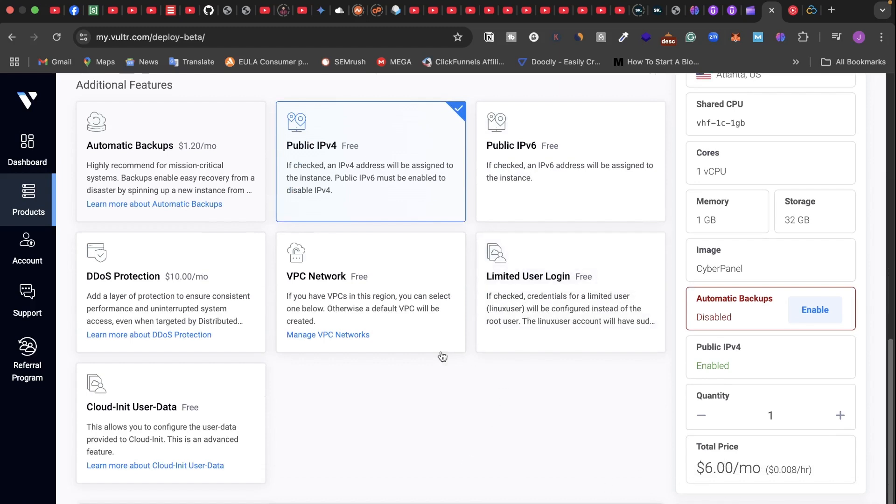
pyautogui.scroll(10, 564, 282)
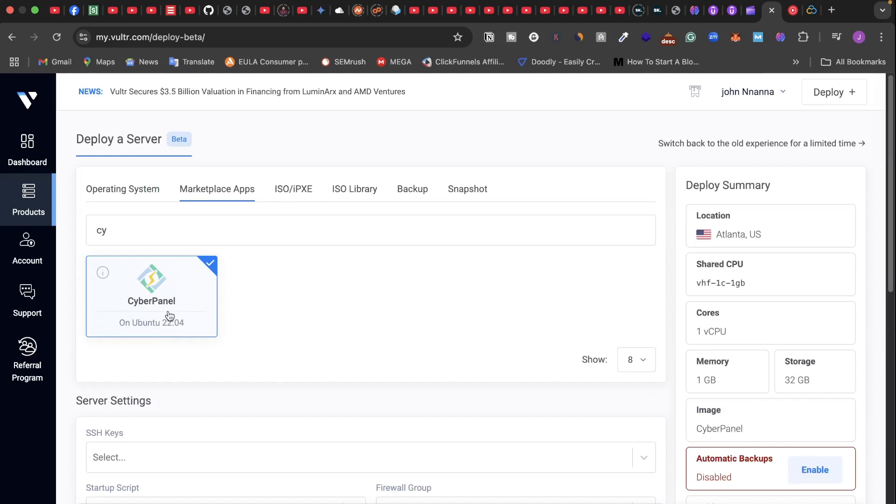
pyautogui.click(109, 194)
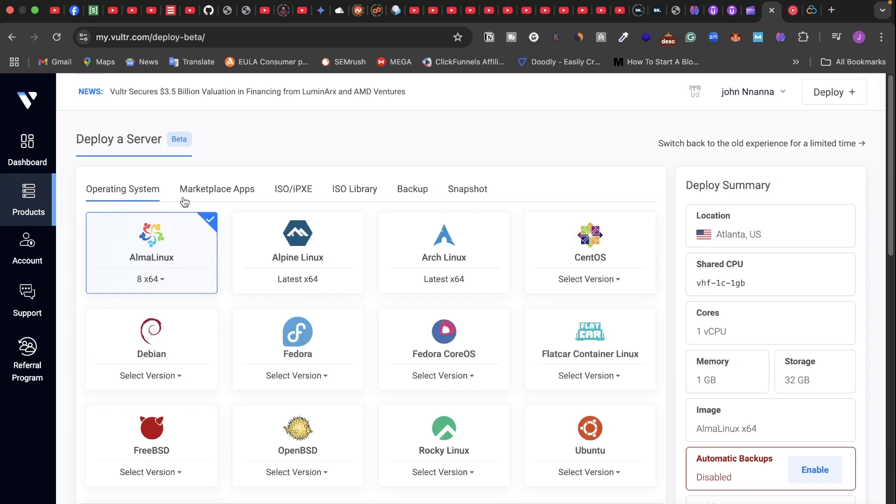
# Choose CentOS 9 Stream from the CentOS version dropdown.
pyautogui.scroll(-1, 239, 237)
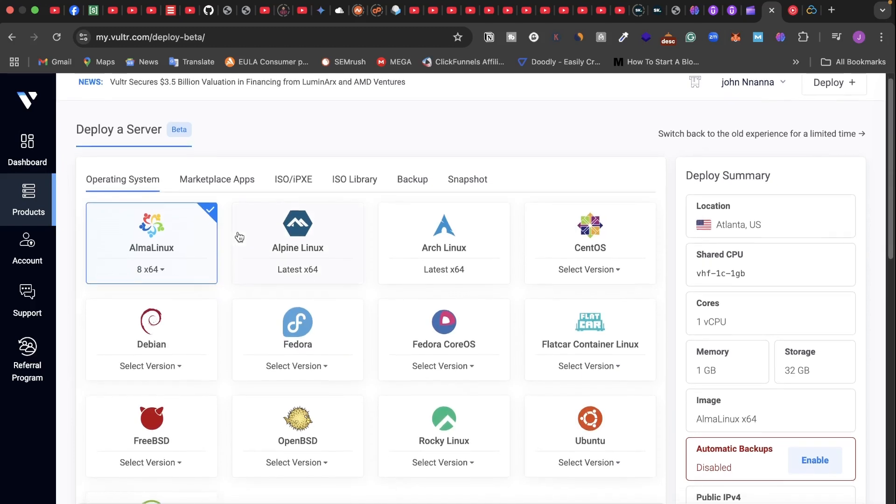
pyautogui.scroll(-1, 239, 237)
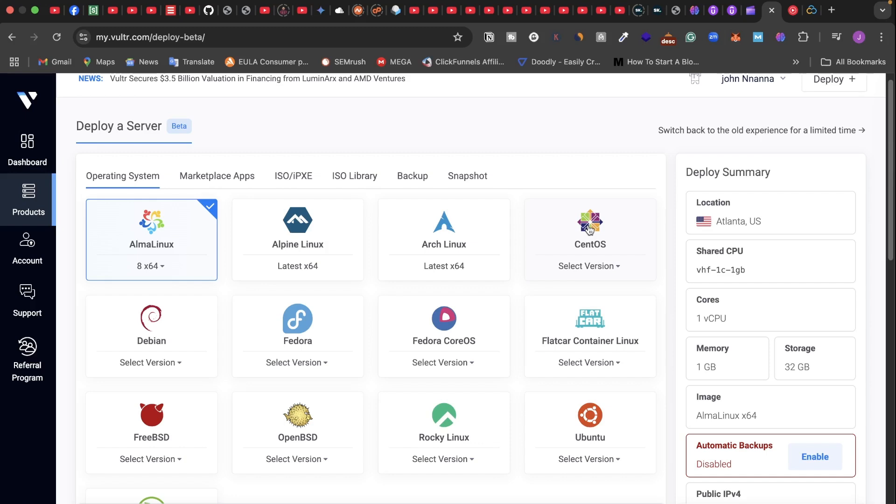
pyautogui.click(596, 264)
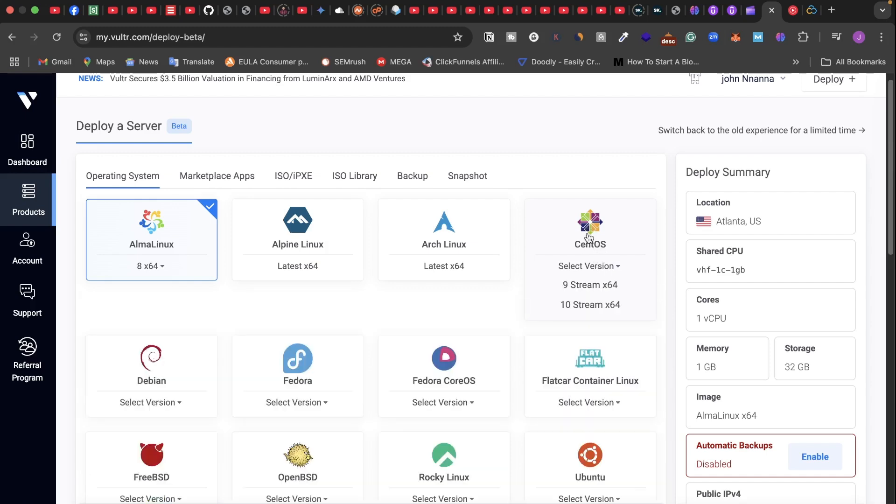
pyautogui.click(587, 285)
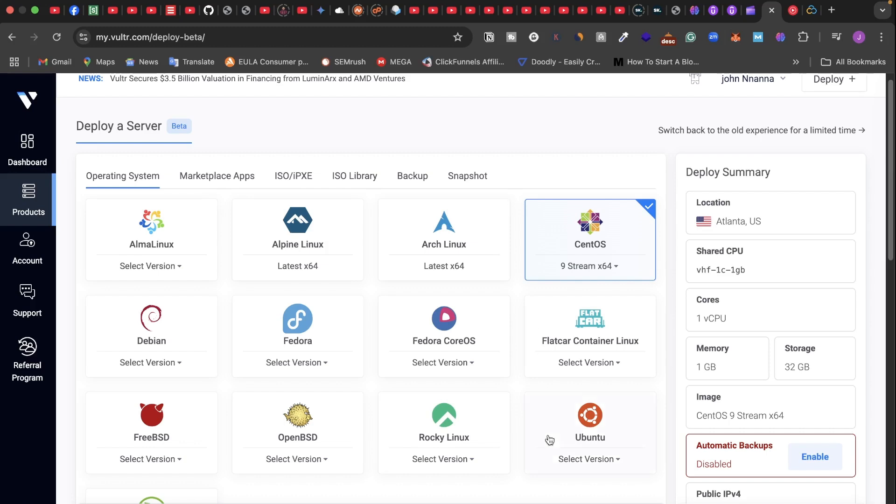
# Switch the image to Ubuntu 22.04 x64 from the Ubuntu version dropdown.
pyautogui.click(586, 423)
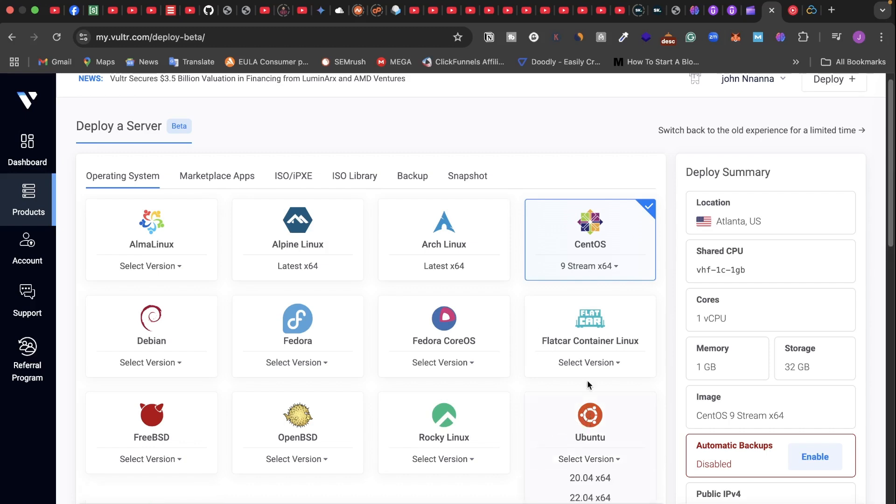
pyautogui.scroll(-1, 592, 407)
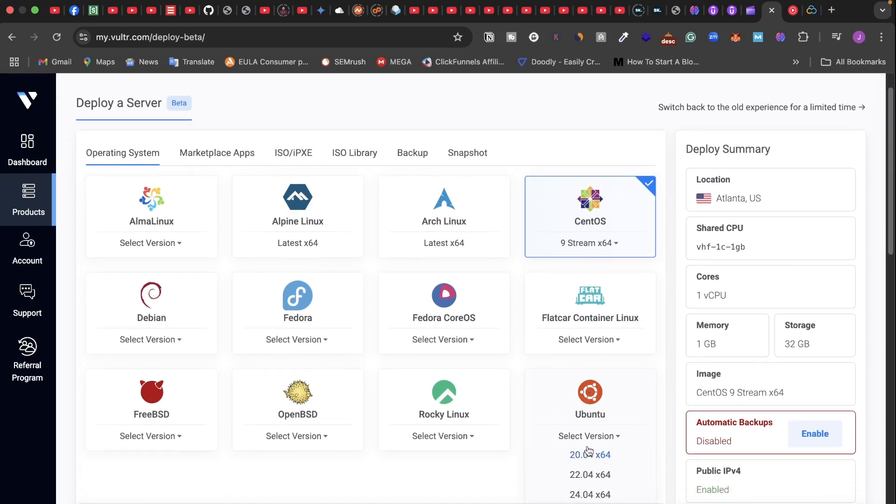
pyautogui.click(581, 475)
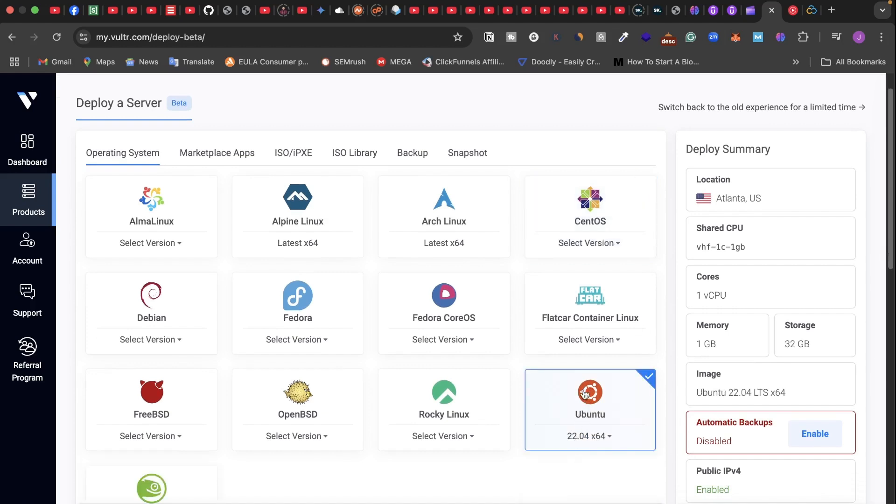
pyautogui.scroll(-1, 567, 417)
pyautogui.scroll(-6, 567, 417)
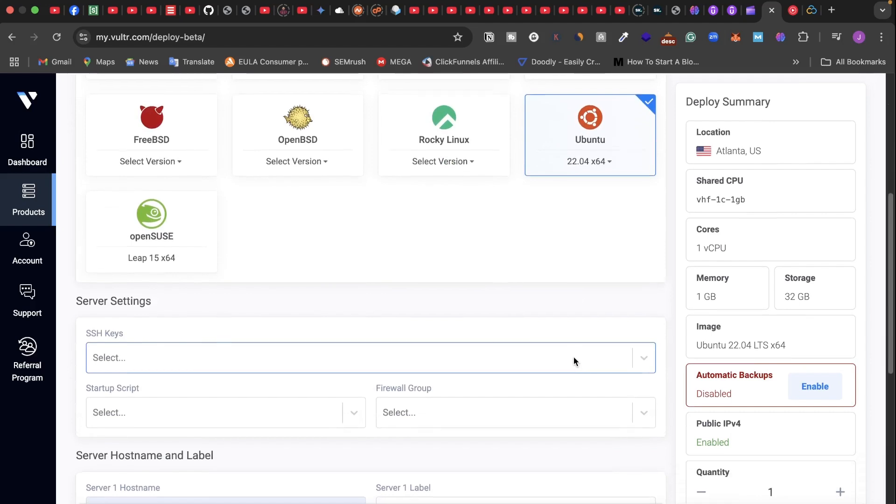
# Check the j-insights.online hostname and the j-insights server label.
pyautogui.scroll(-2, 573, 357)
pyautogui.scroll(-2, 260, 341)
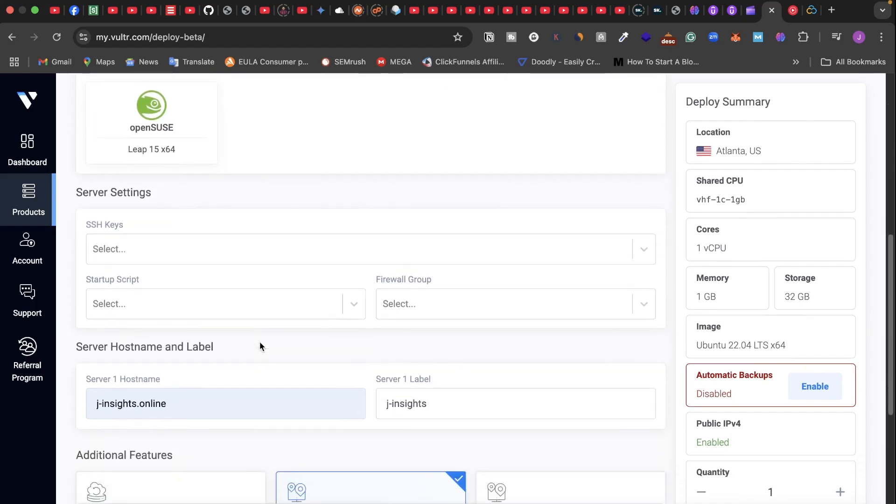
pyautogui.scroll(1, 237, 231)
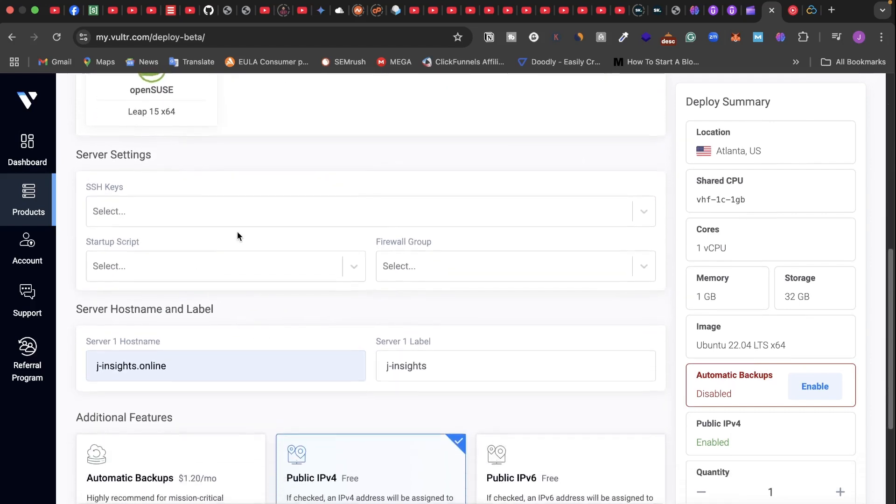
pyautogui.click(171, 368)
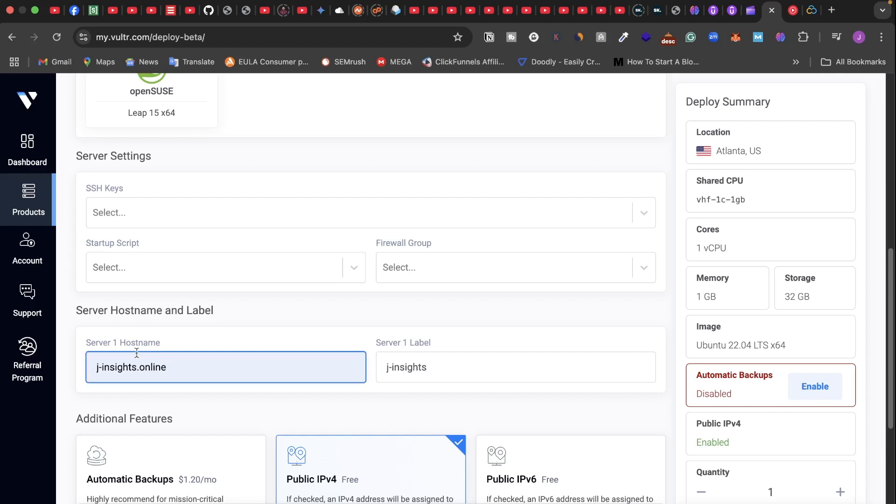
pyautogui.click(436, 370)
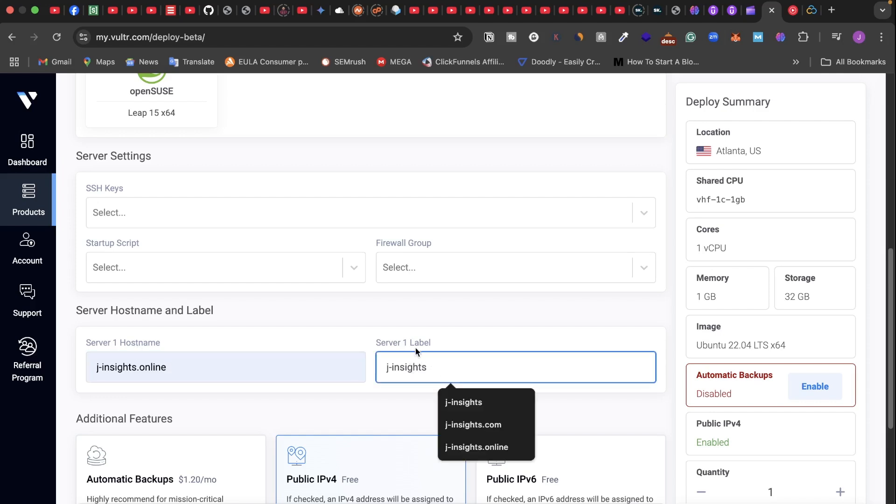
pyautogui.click(444, 341)
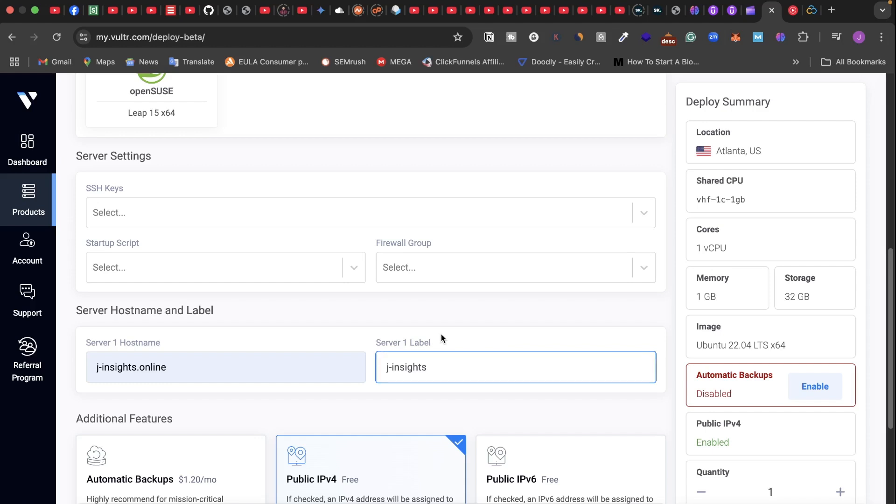
pyautogui.click(442, 336)
# Scroll through the remaining deploy settings and additional features.
pyautogui.scroll(-4, 441, 336)
pyautogui.scroll(-2, 441, 334)
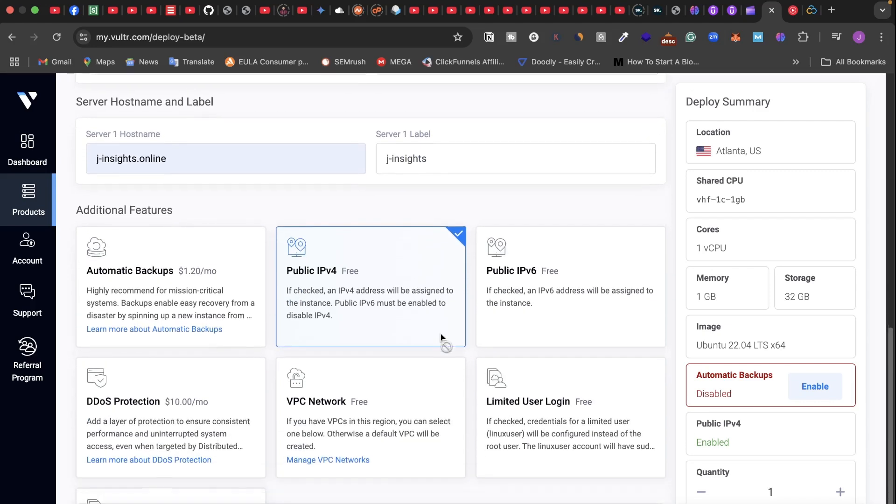
pyautogui.scroll(-2, 466, 324)
pyautogui.scroll(-2, 467, 326)
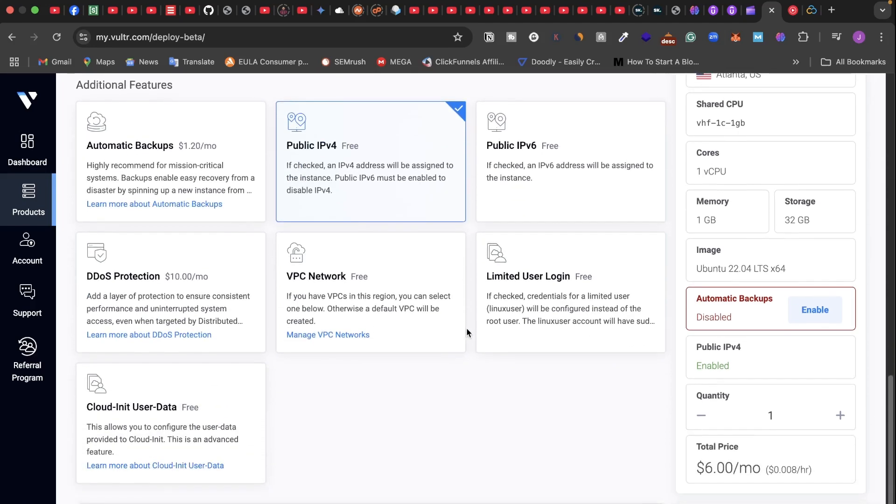
pyautogui.scroll(7, 467, 329)
pyautogui.scroll(4, 466, 329)
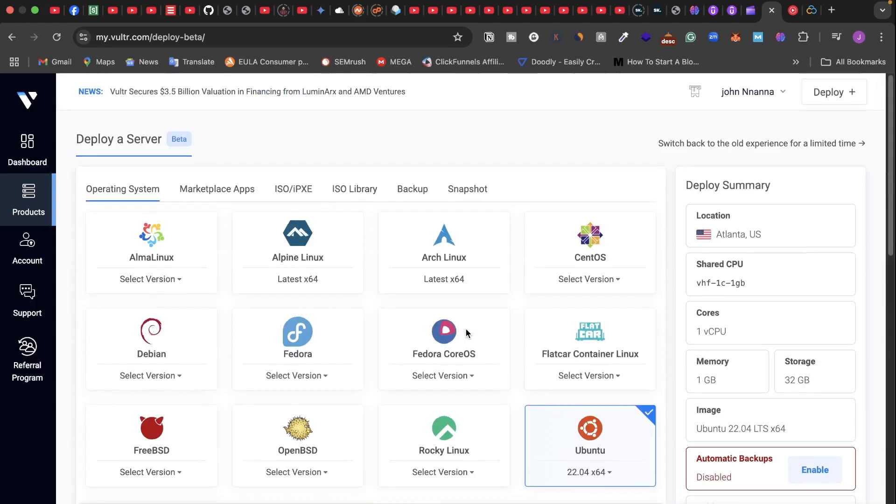
pyautogui.scroll(-13, 466, 329)
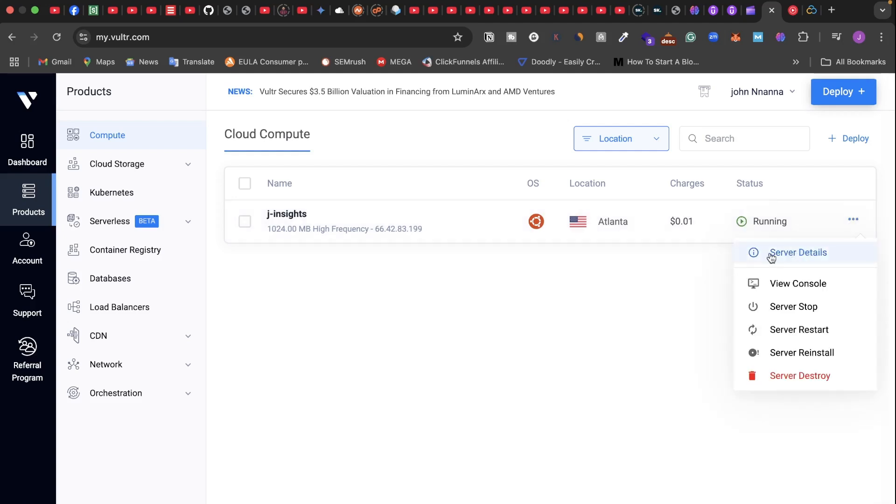
# Open the j-insights server details and briefly reveal, then hide, the root password.
pyautogui.click(778, 253)
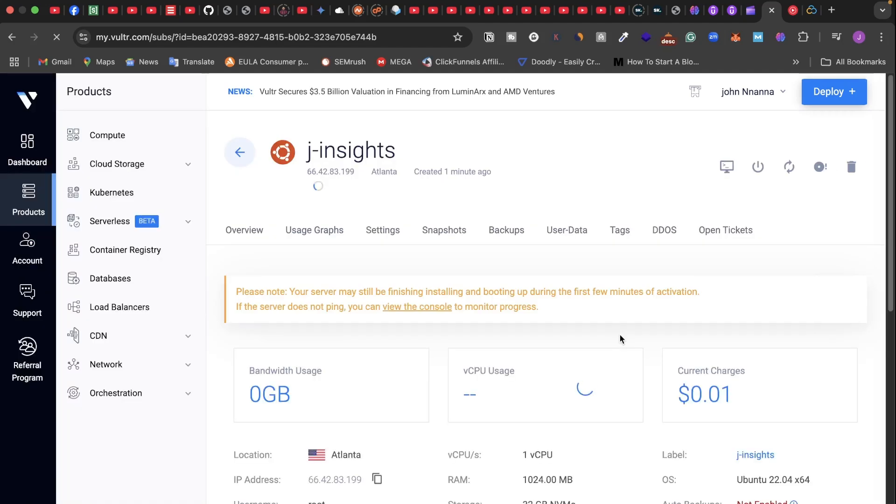
pyautogui.scroll(-2, 607, 354)
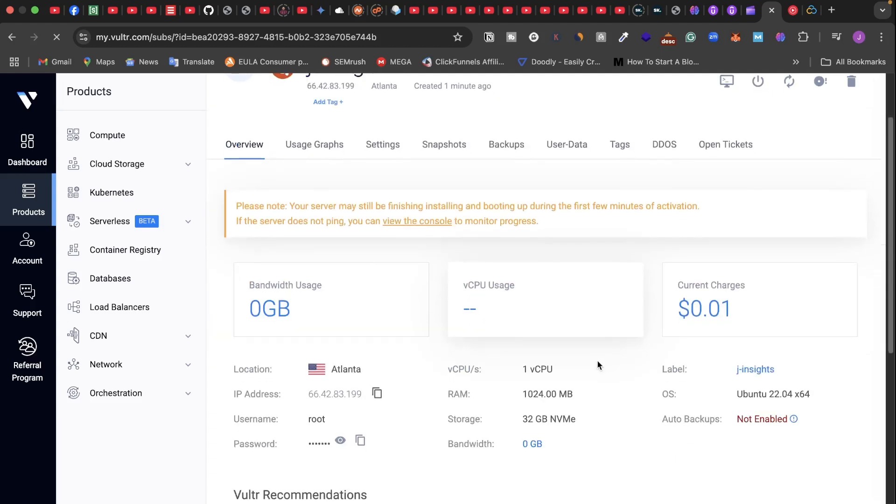
pyautogui.scroll(-1, 514, 368)
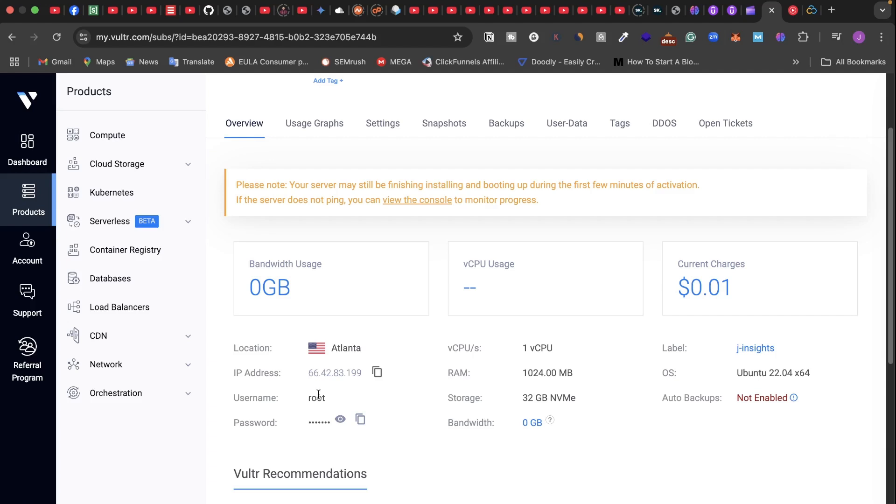
pyautogui.click(340, 420)
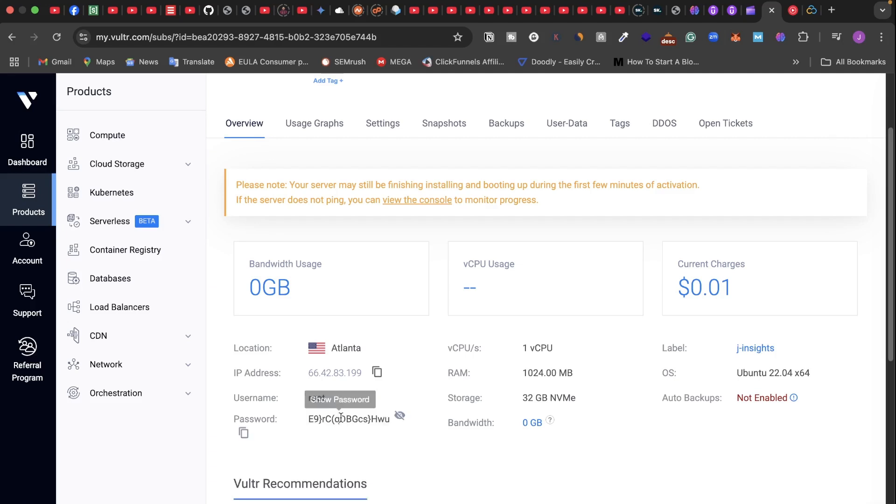
pyautogui.click(400, 415)
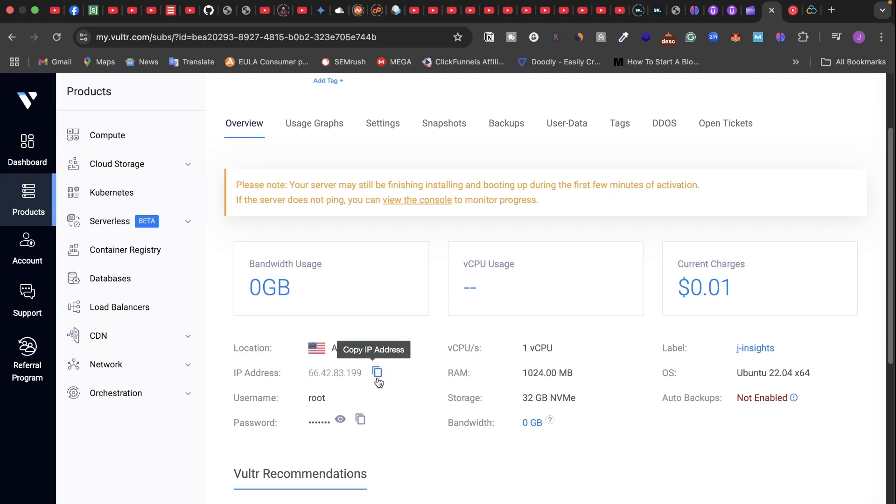
# Search Google for 'putty download' in a new tab.
pyautogui.click(832, 9)
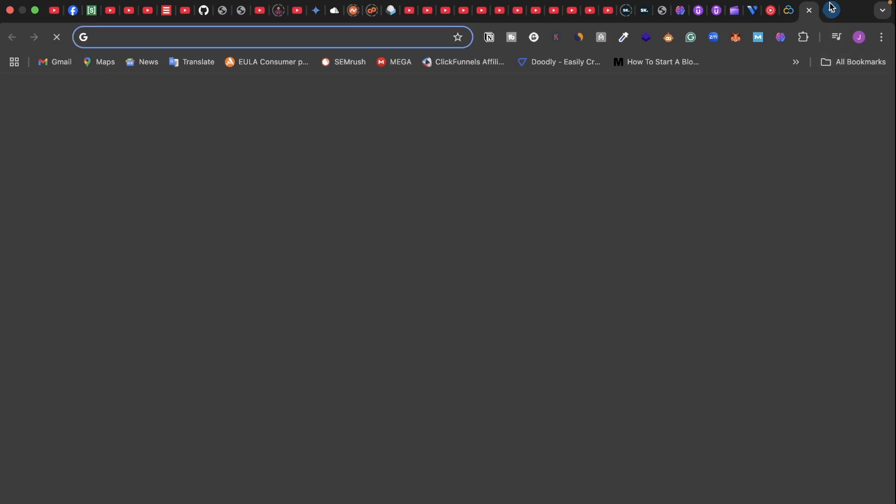
pyautogui.write('putty')
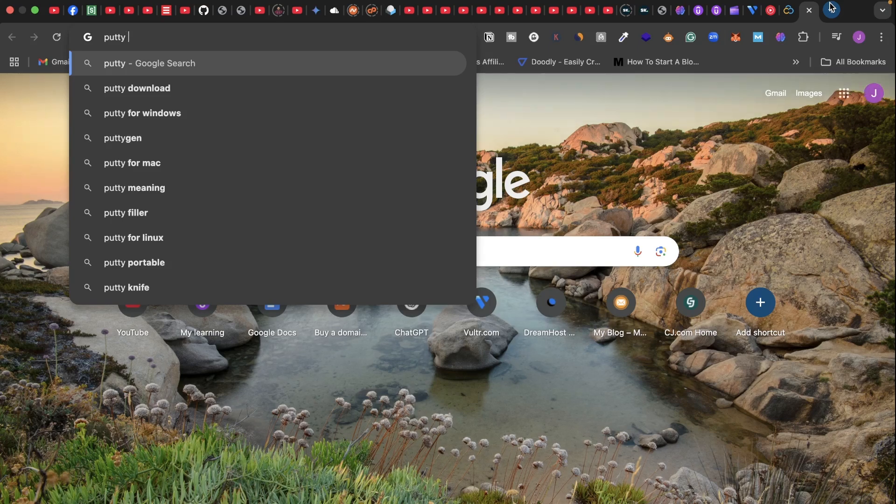
pyautogui.write(' dow')
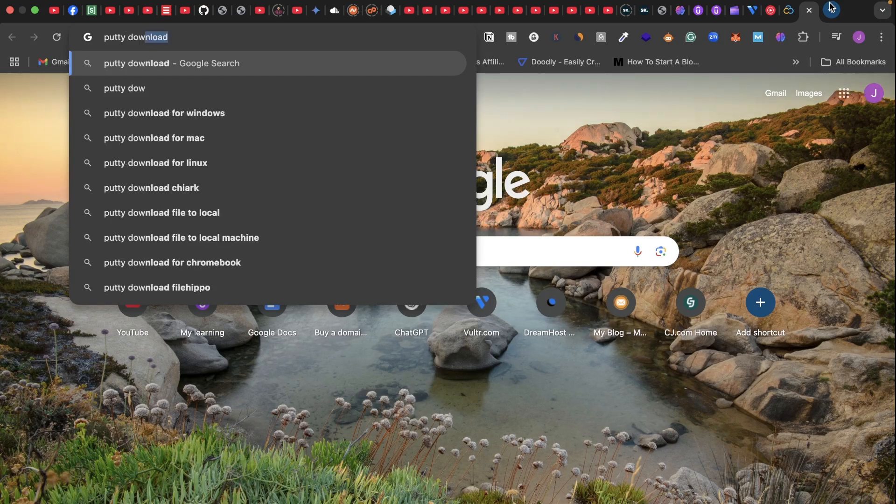
pyautogui.press('Return')
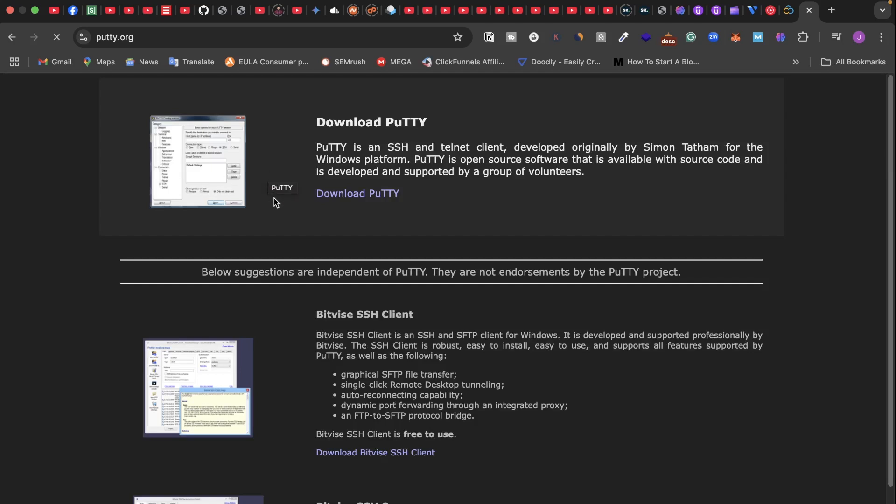
# Search Google for 'winscp' in a new tab, then close that tab.
pyautogui.click(832, 9)
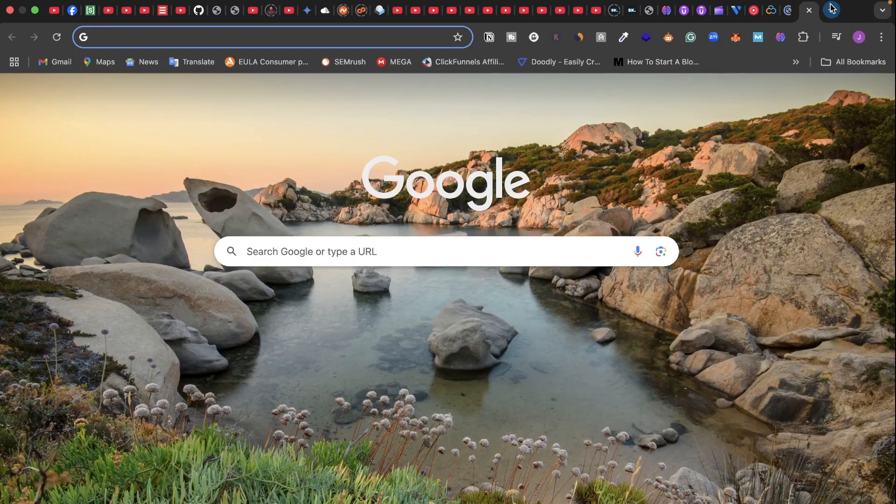
pyautogui.write('winscp')
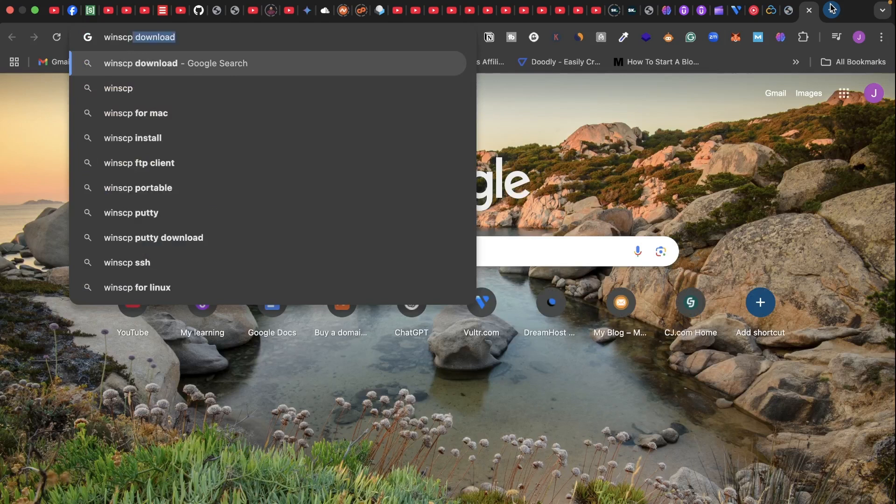
pyautogui.press('Return')
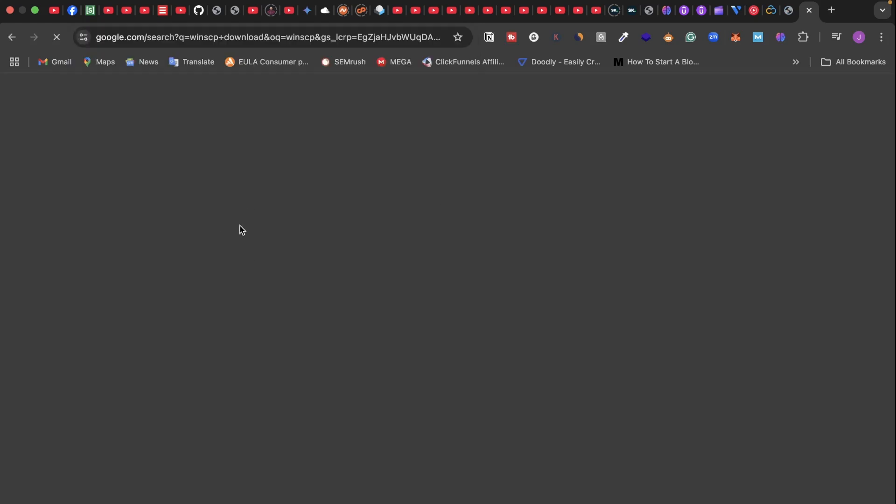
pyautogui.click(811, 11)
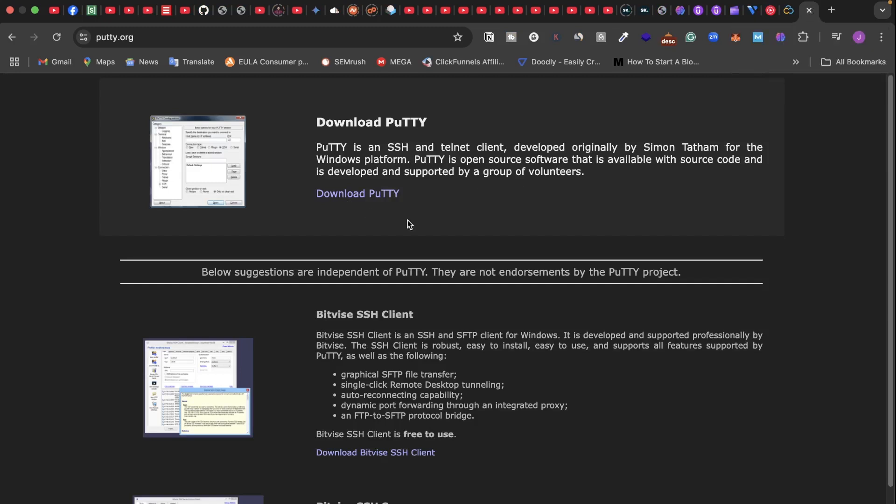
# Visit the PuTTY 0.83 download page, then close it for a blank new tab.
pyautogui.click(367, 198)
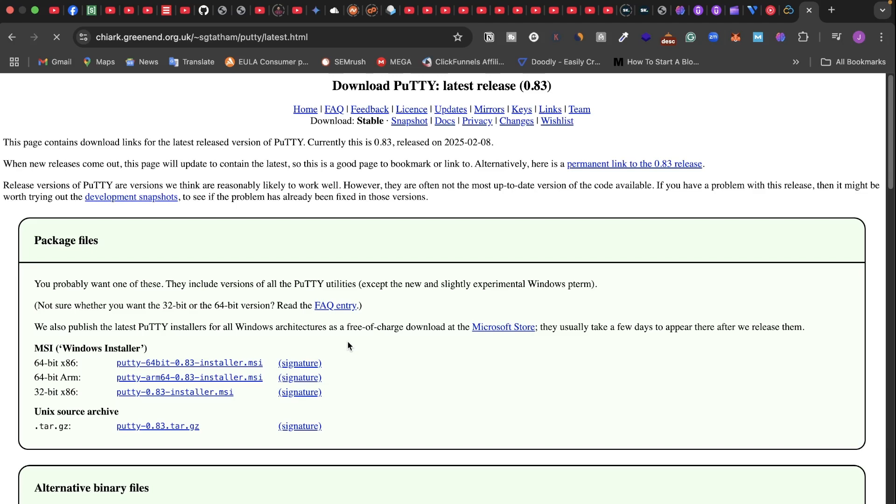
pyautogui.scroll(-2, 337, 376)
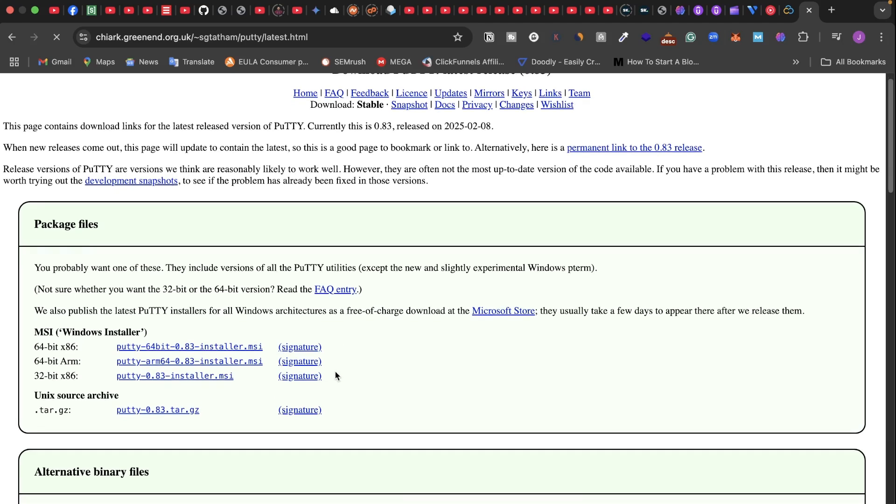
pyautogui.scroll(-2, 379, 355)
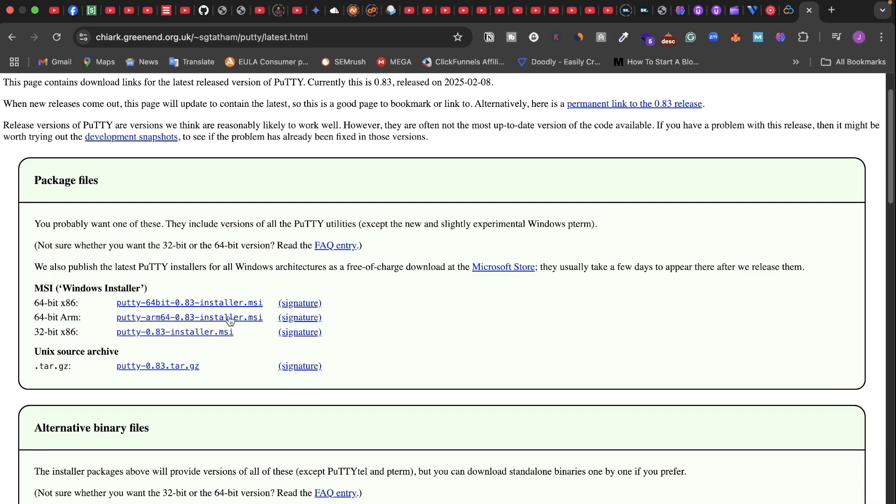
pyautogui.click(810, 11)
pyautogui.click(834, 13)
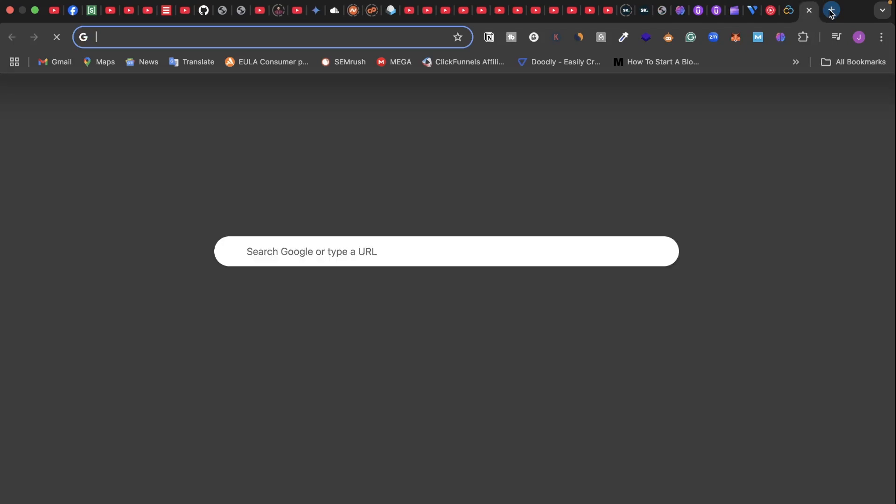
# Search Google for 'termius download'.
pyautogui.write('te')
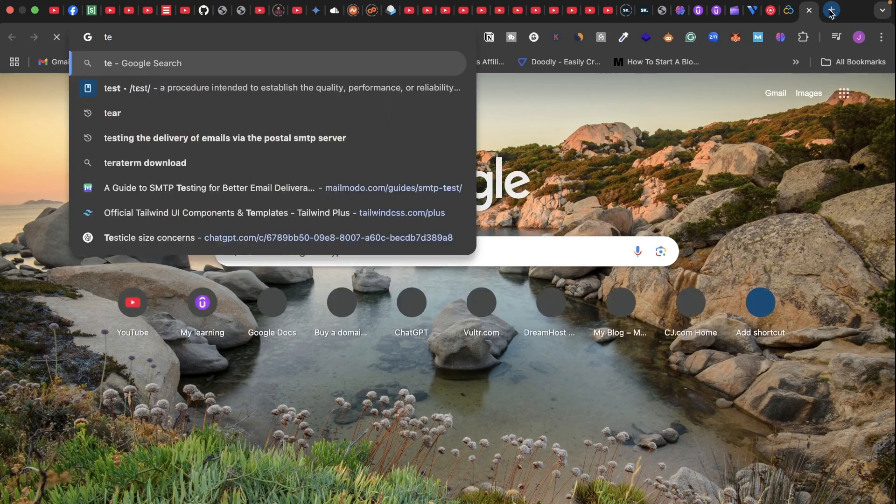
pyautogui.write('rmius')
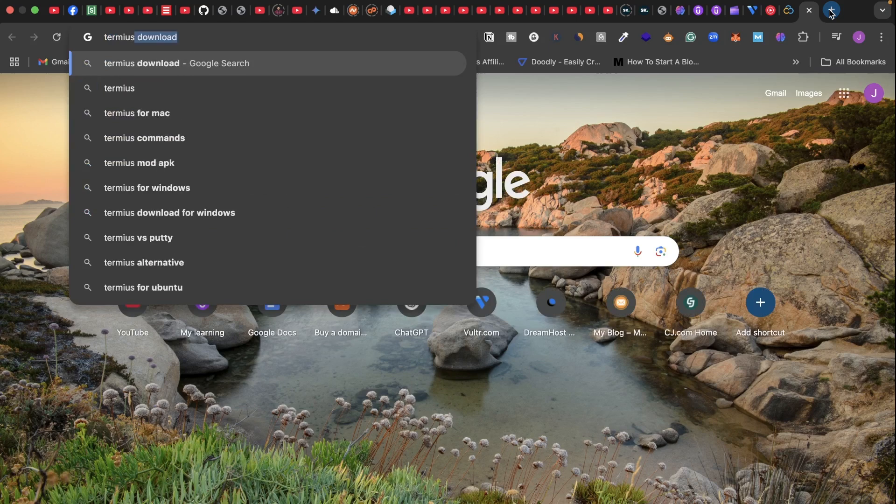
pyautogui.press('Return')
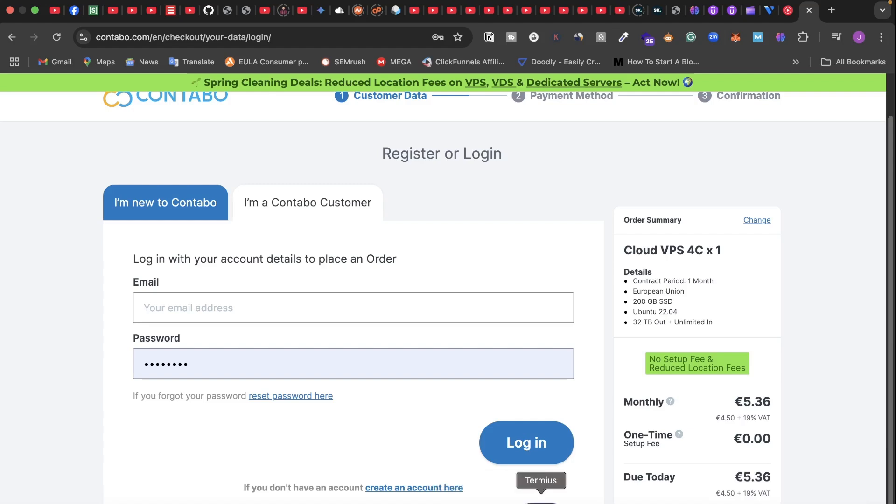
# Remove the saved jinsightonline host from Termius.
pyautogui.click(541, 502)
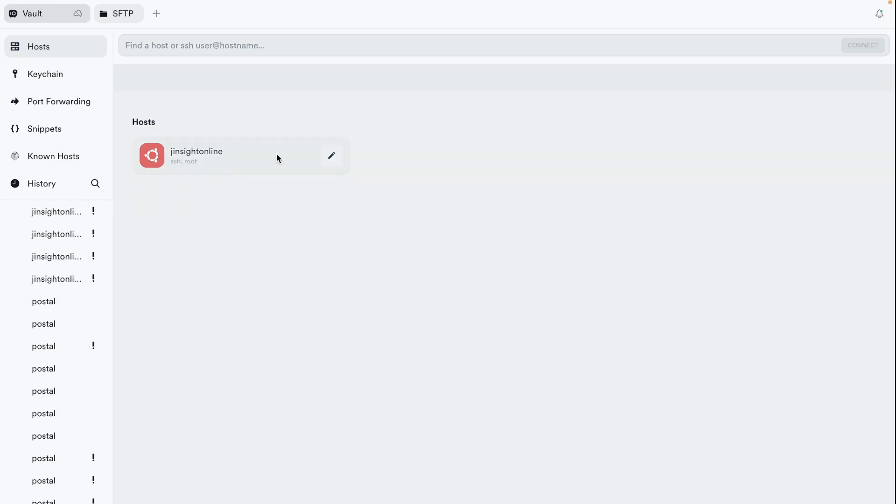
pyautogui.rightClick(222, 161)
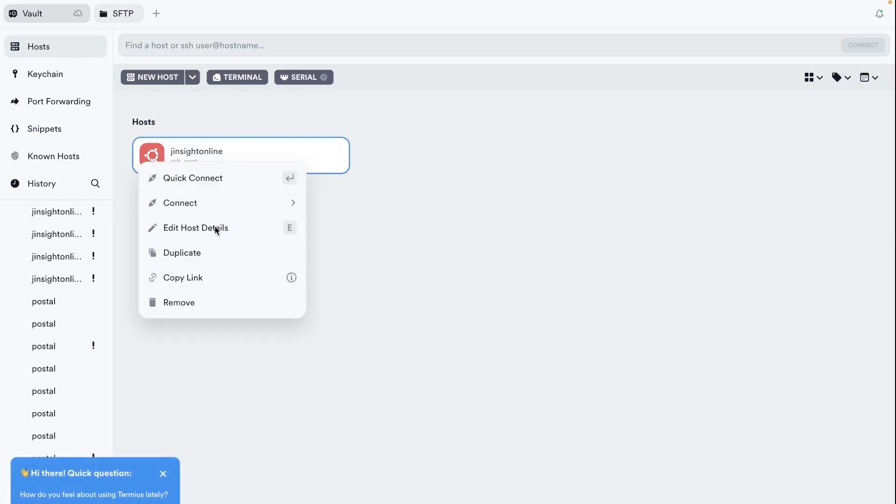
pyautogui.click(205, 301)
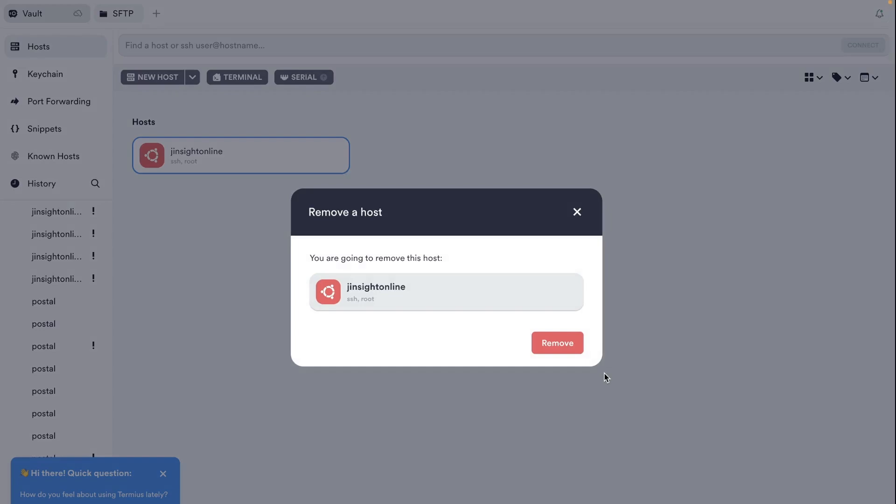
pyautogui.click(553, 343)
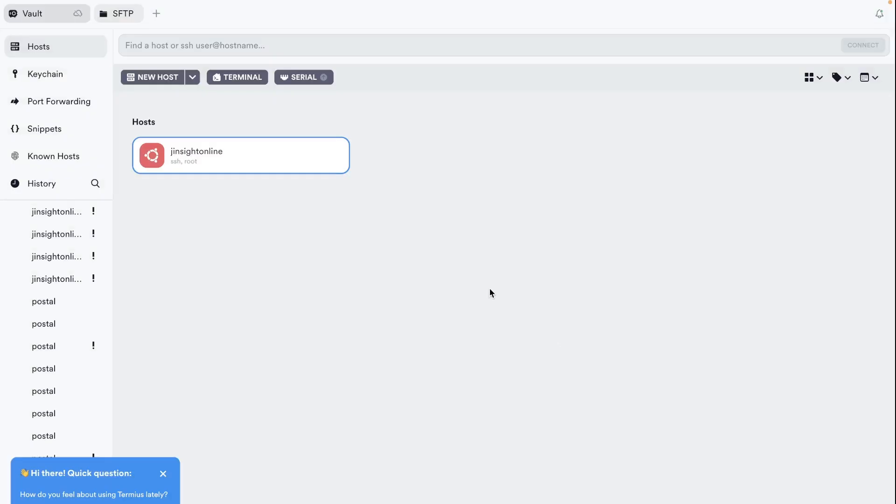
pyautogui.click(154, 77)
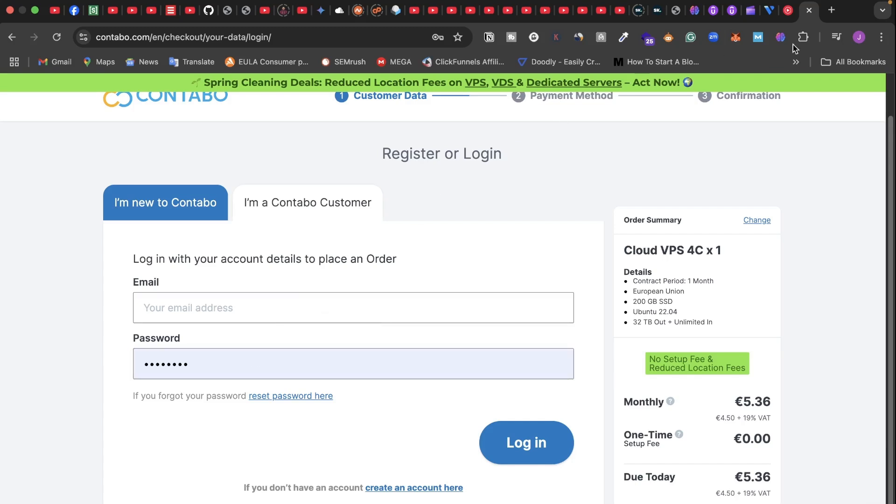
# Add host 66.42.83.199 with user root, its root password and label jinsightsonline, then connect.
pyautogui.click(769, 11)
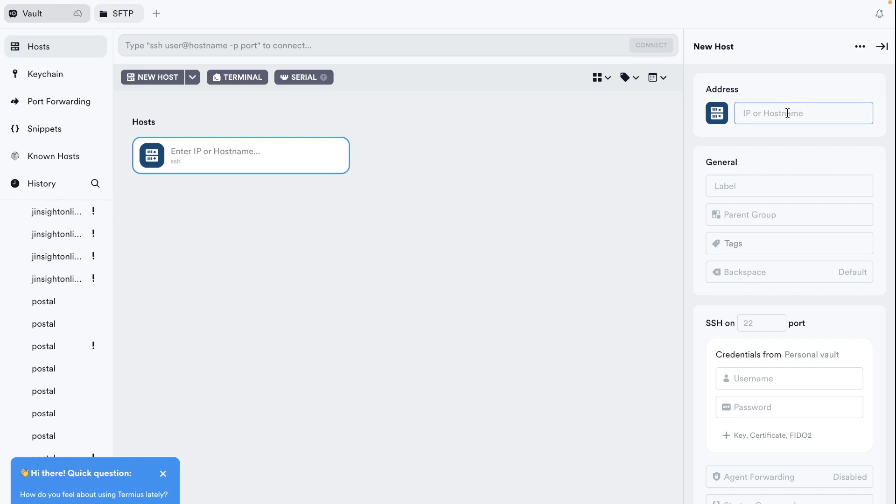
pyautogui.hotkey('ctrl', 'v')
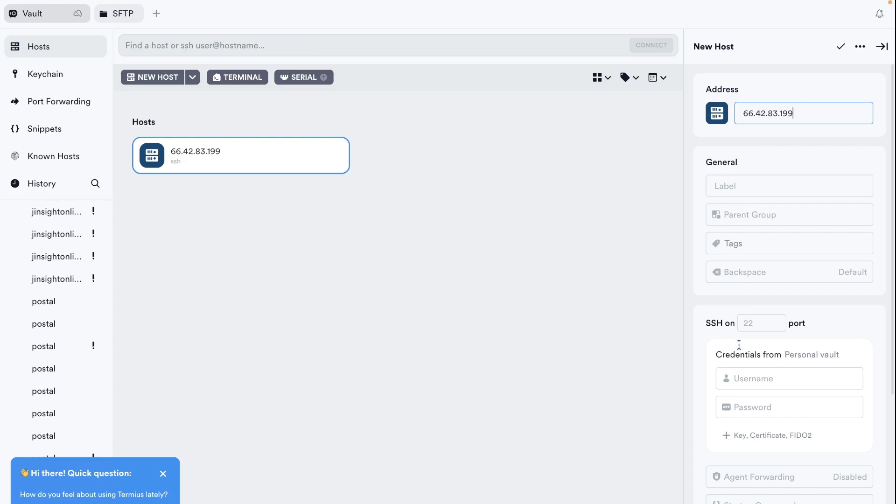
pyautogui.click(747, 377)
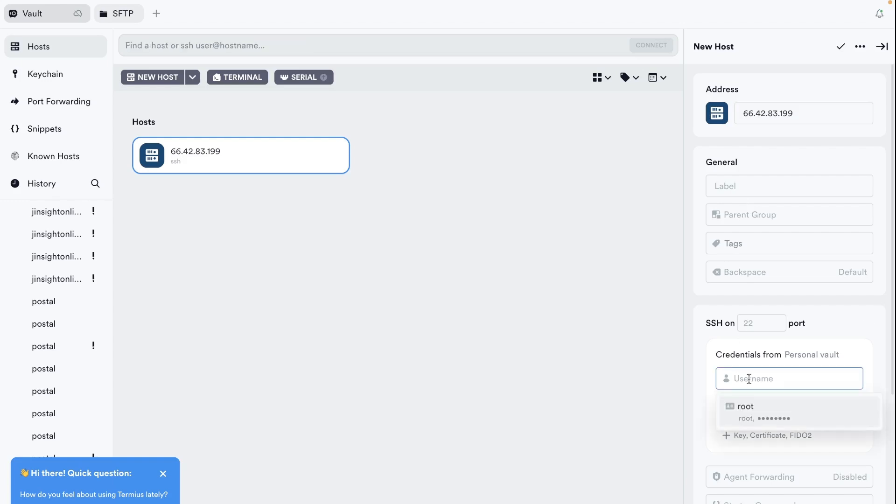
pyautogui.write('root')
pyautogui.press('Tab')
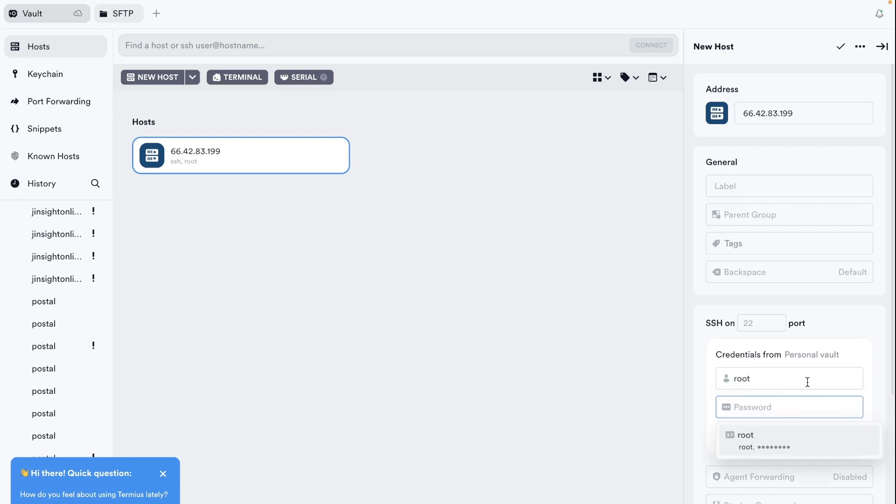
pyautogui.hotkey('ctrl', 'v')
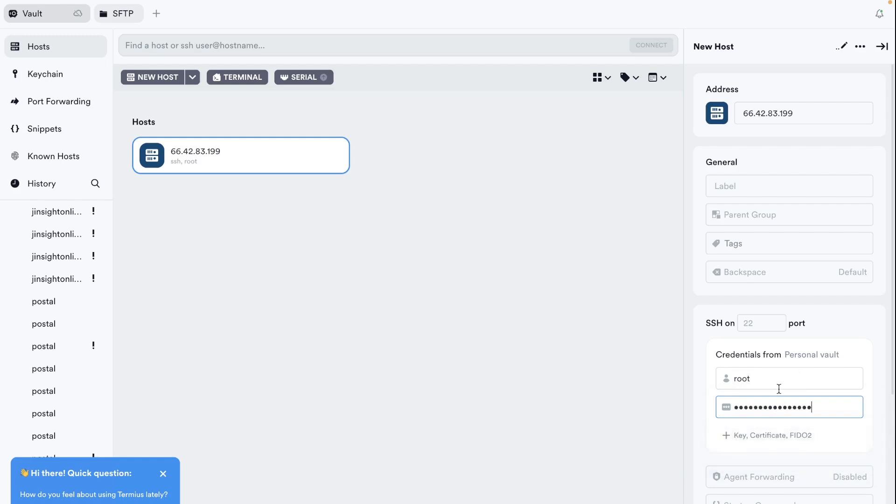
pyautogui.click(747, 187)
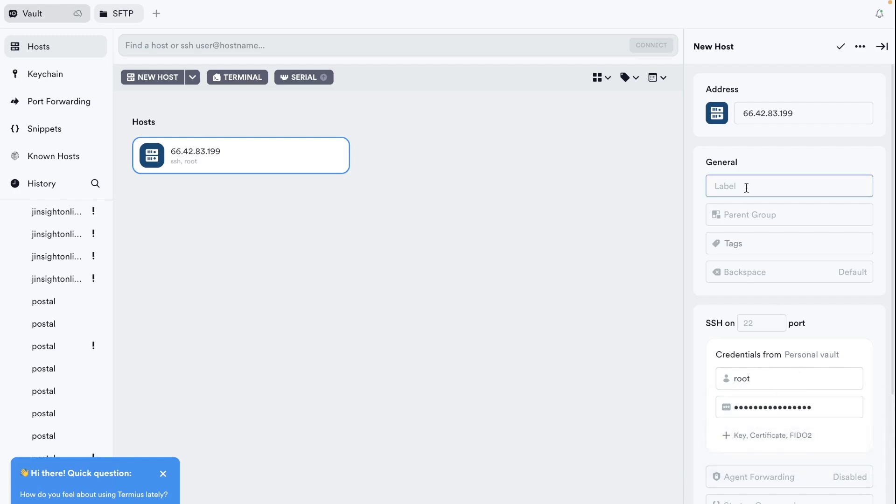
pyautogui.write('jins')
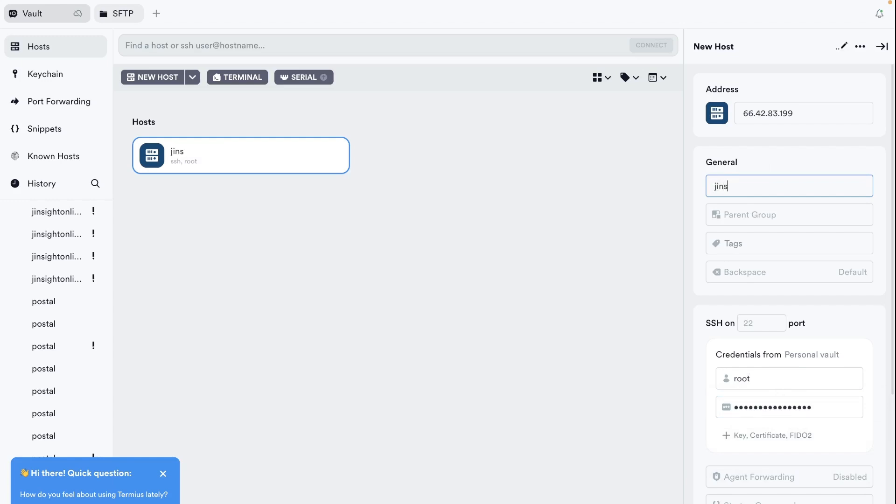
pyautogui.write('ightsonline')
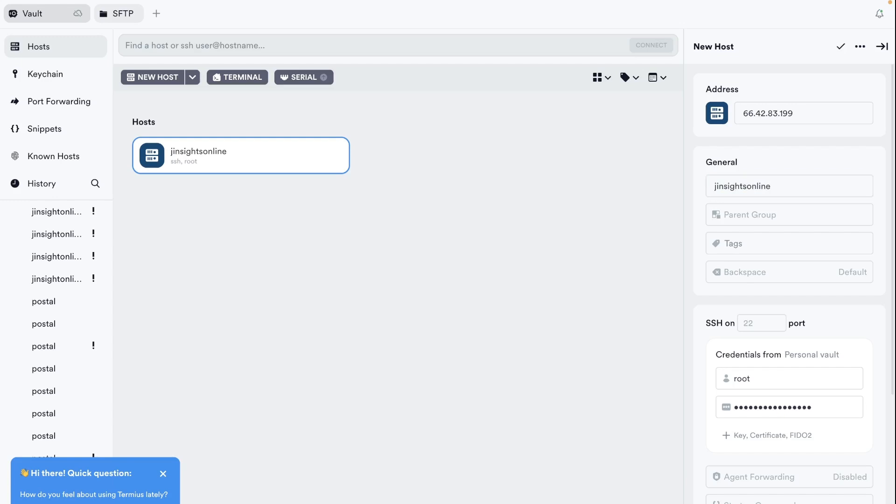
pyautogui.press('Return')
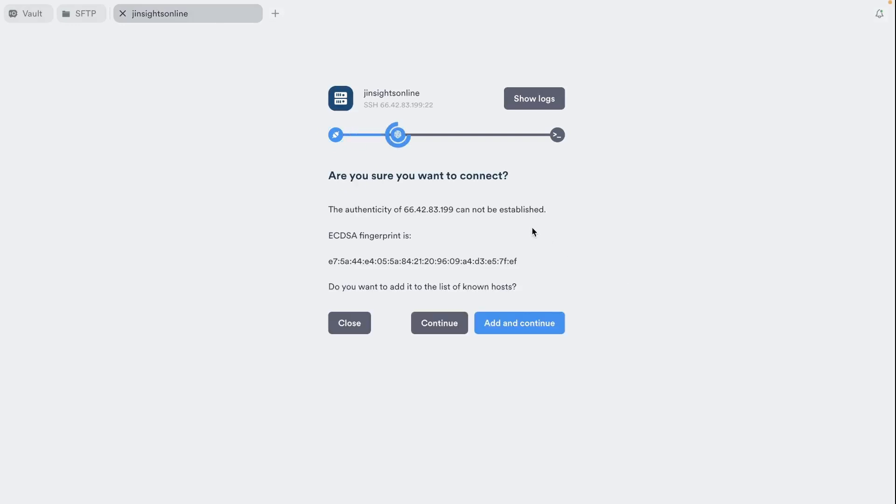
# Trust the server's host key, then clear the root shell terminal.
pyautogui.click(505, 323)
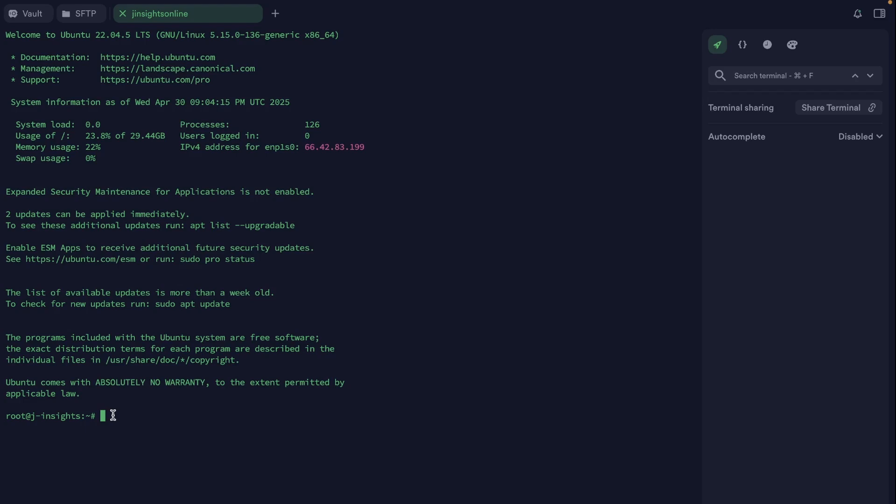
pyautogui.write('clear')
pyautogui.press('Return')
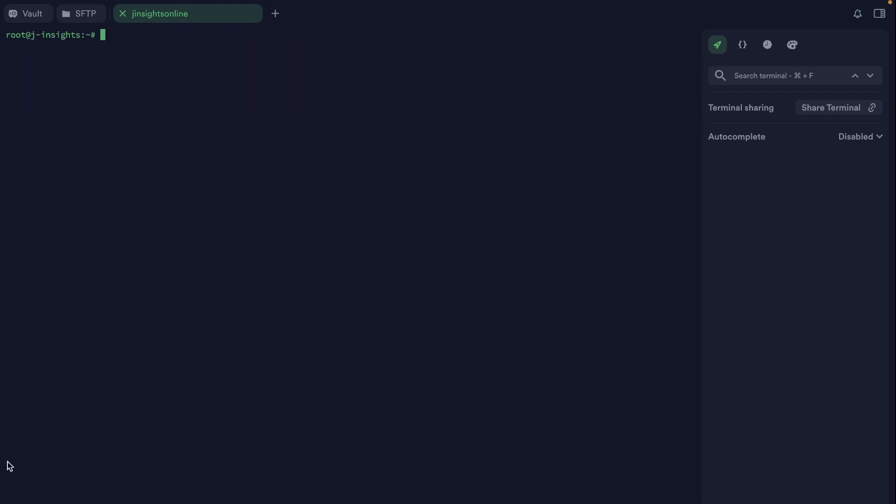
pyautogui.hotkey('ctrl', 'Right')
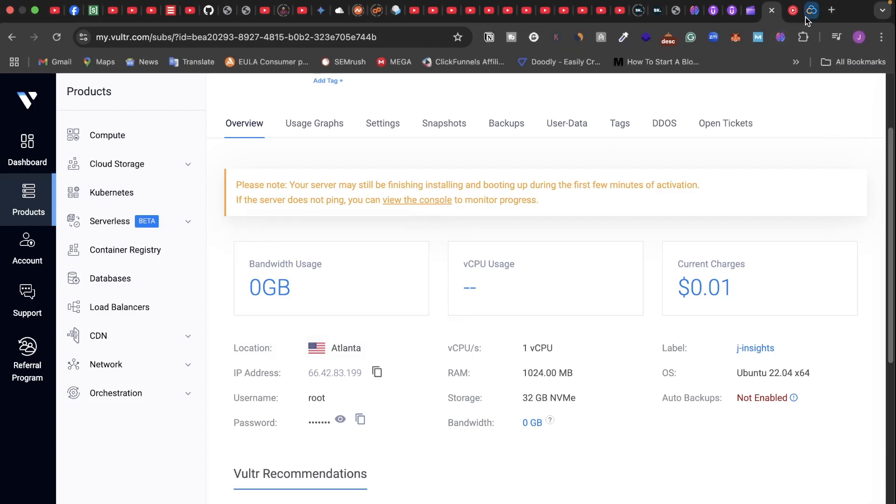
# Open a blank new tab next to the Vultr server page.
pyautogui.click(832, 10)
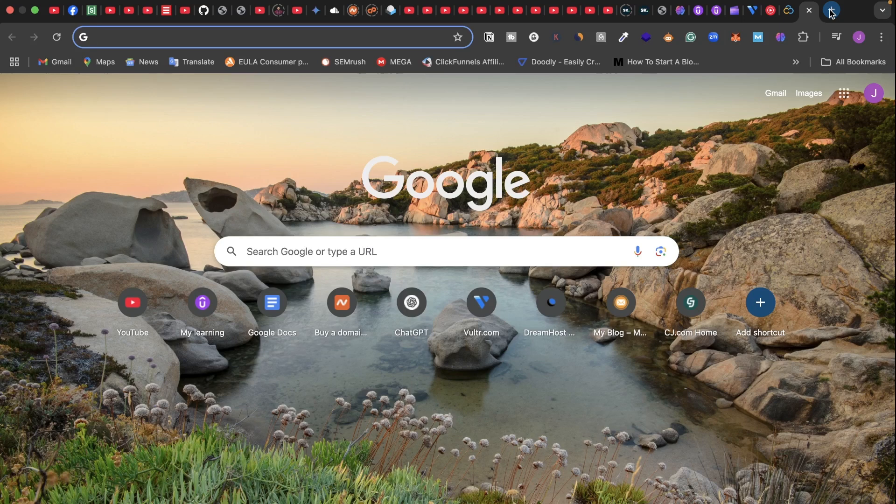
# Search 'cyberpanel installation code' and open the CyberPanel Knowledge Base install article in another tab.
pyautogui.write('cyberpanel installation code')
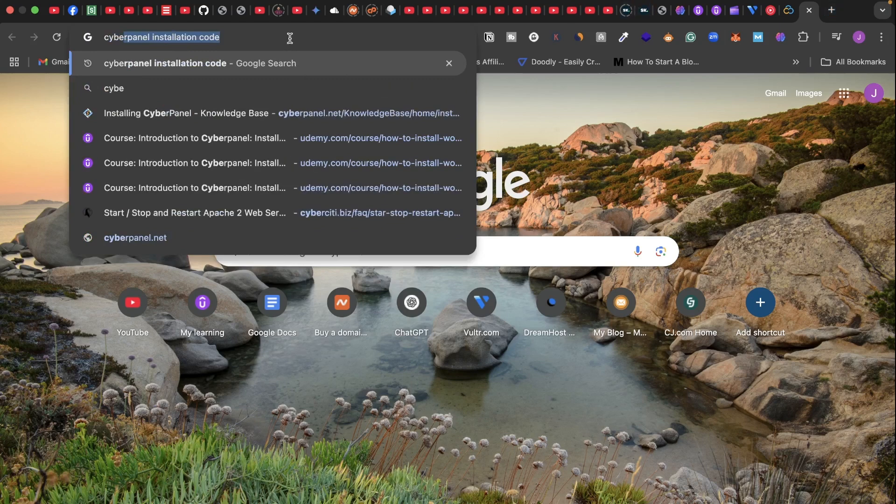
pyautogui.press('Return')
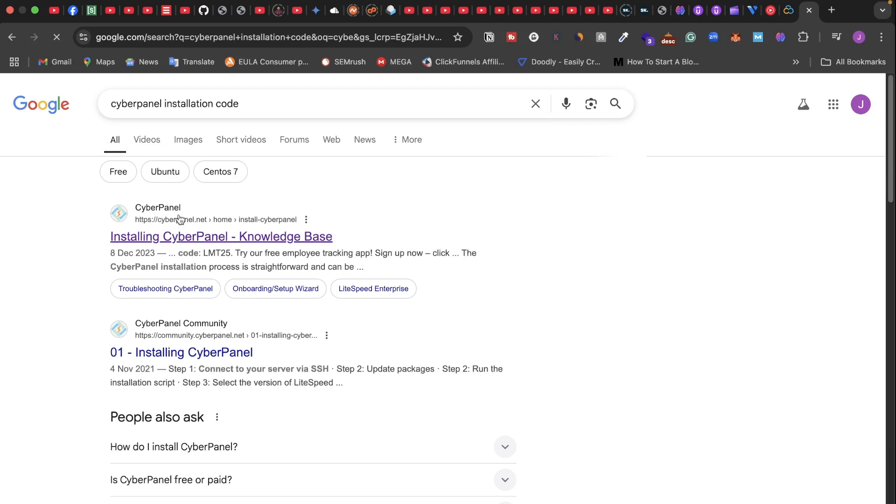
pyautogui.keyDown('super'); pyautogui.click(177, 237); pyautogui.keyUp('super')
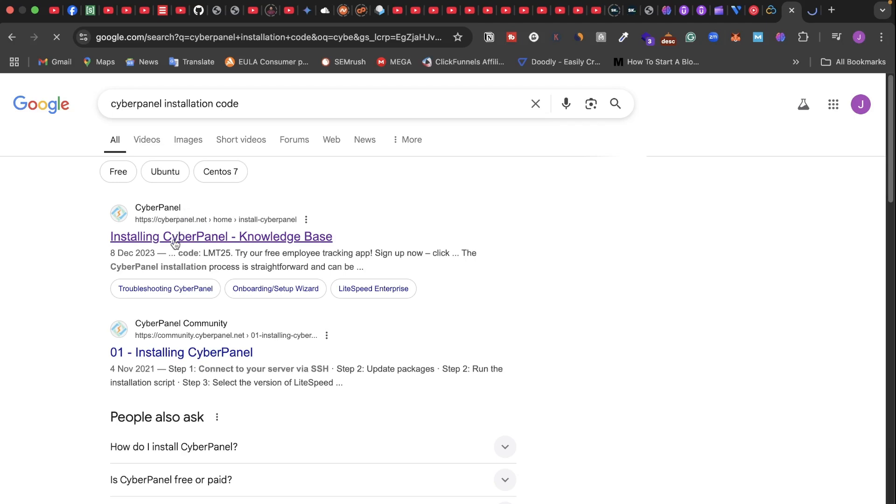
pyautogui.click(814, 13)
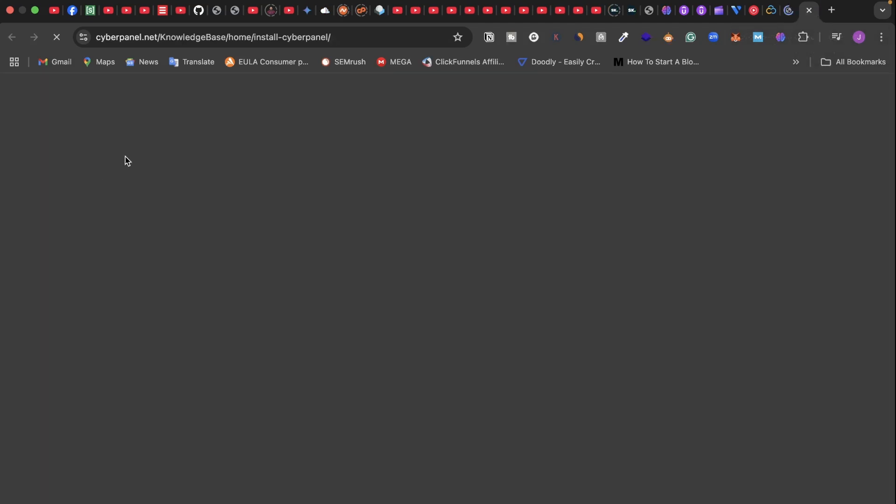
pyautogui.click(791, 14)
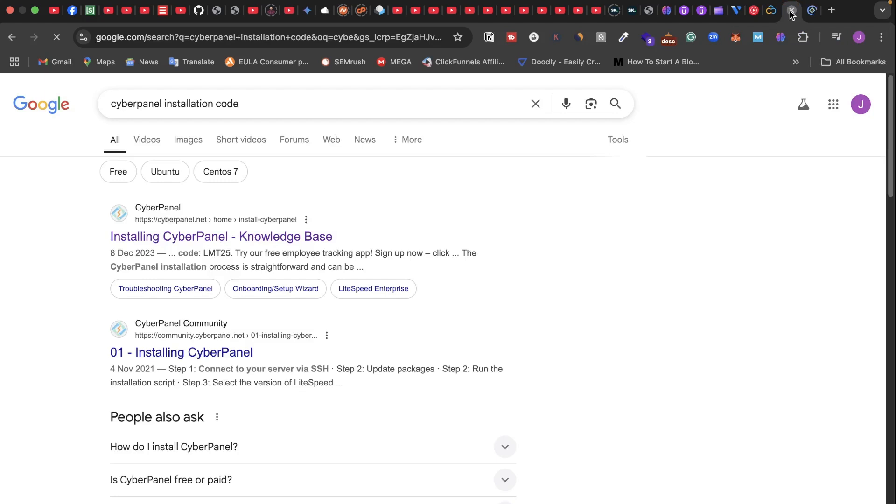
pyautogui.click(195, 239)
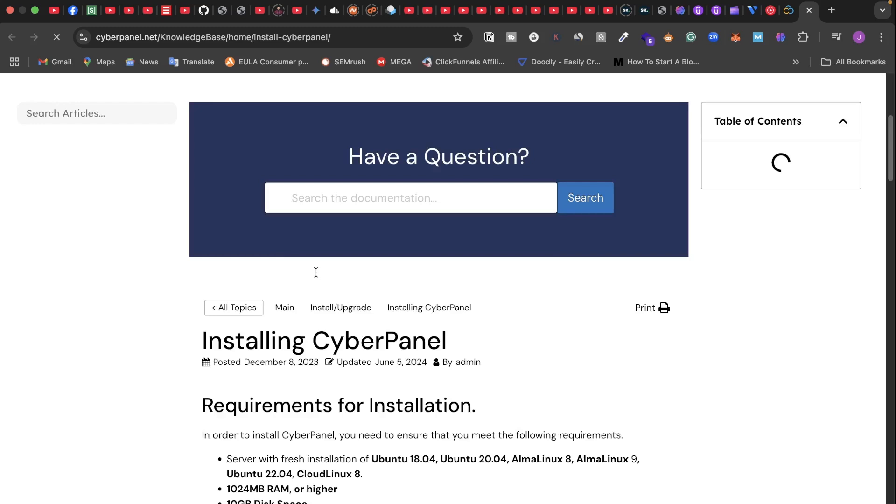
pyautogui.scroll(-10, 316, 273)
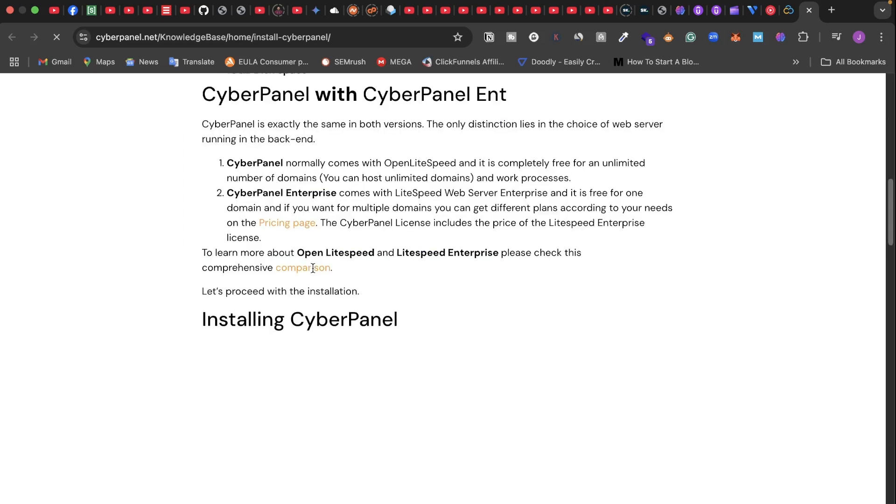
pyautogui.scroll(1, 313, 268)
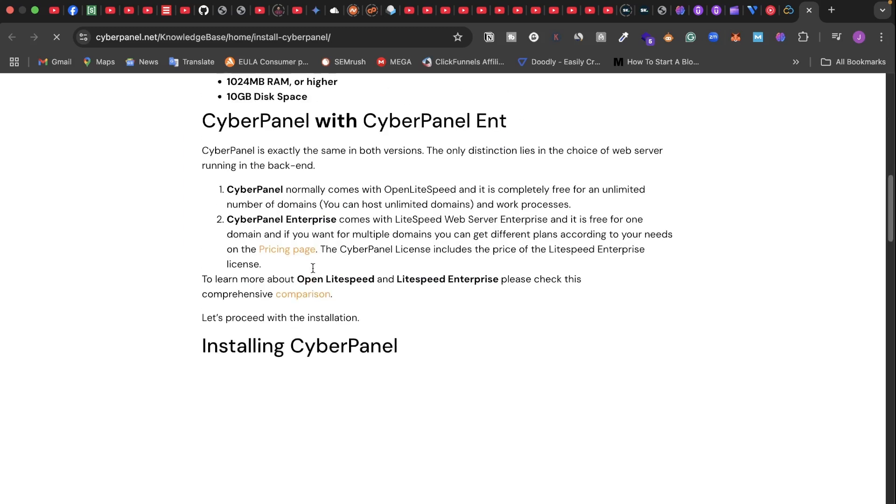
pyautogui.scroll(8, 312, 268)
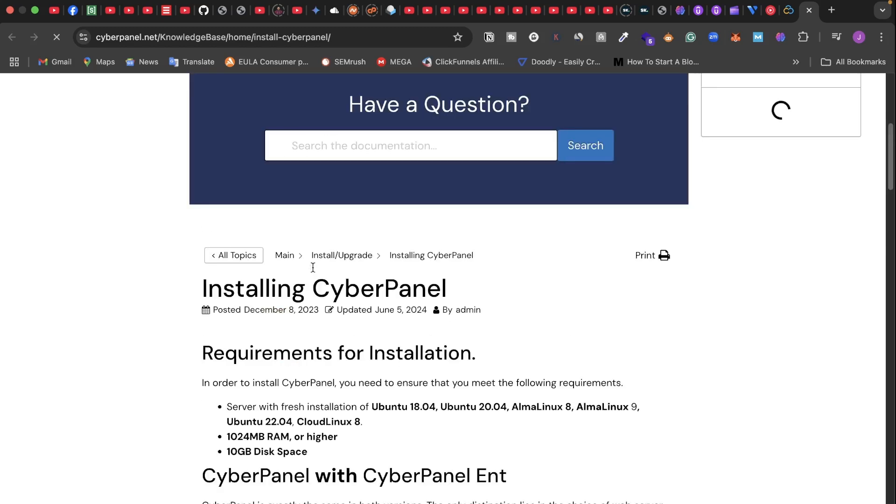
pyautogui.scroll(-2, 312, 268)
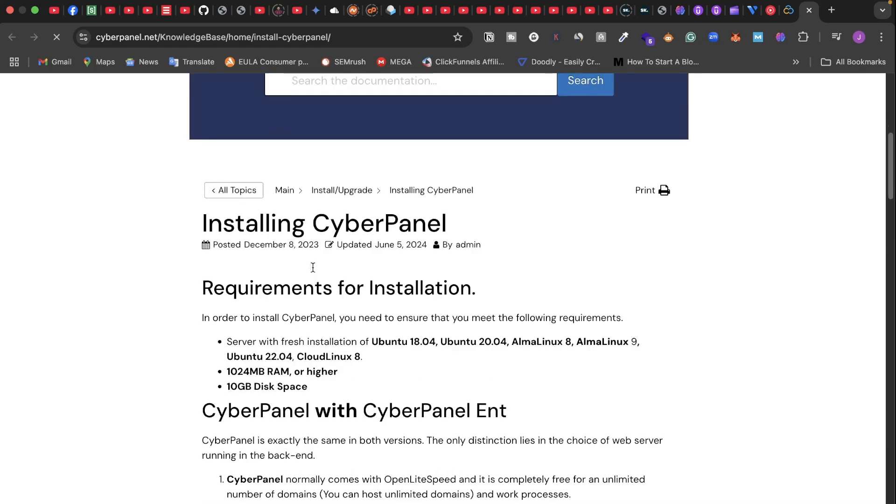
pyautogui.scroll(-2, 314, 271)
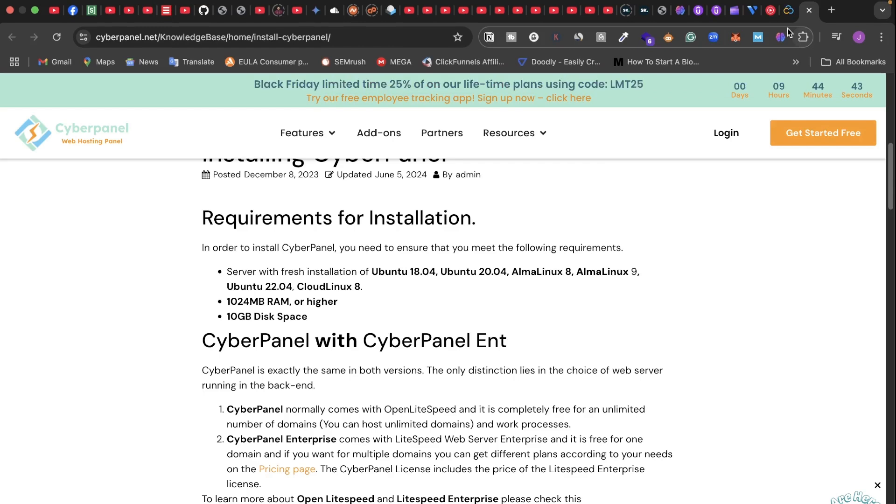
# Scroll the CyberPanel install article to the Ubuntu update command and the install.sh script steps.
pyautogui.scroll(-7, 435, 311)
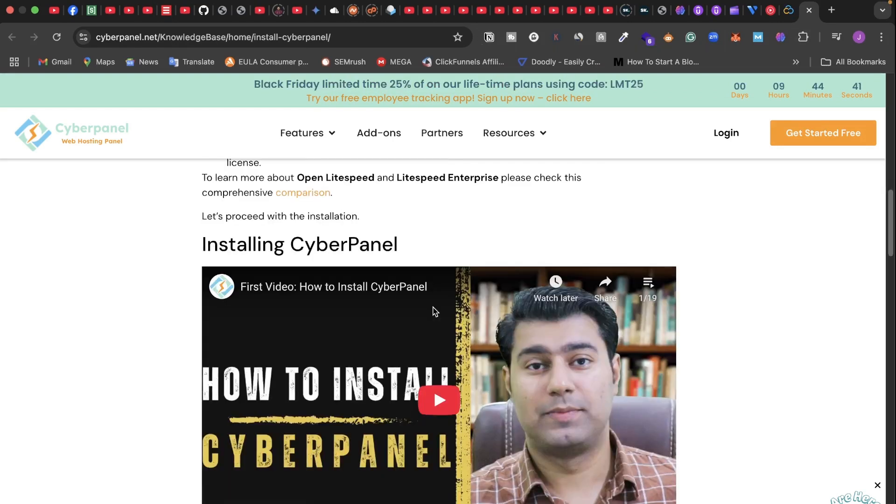
pyautogui.scroll(-5, 435, 312)
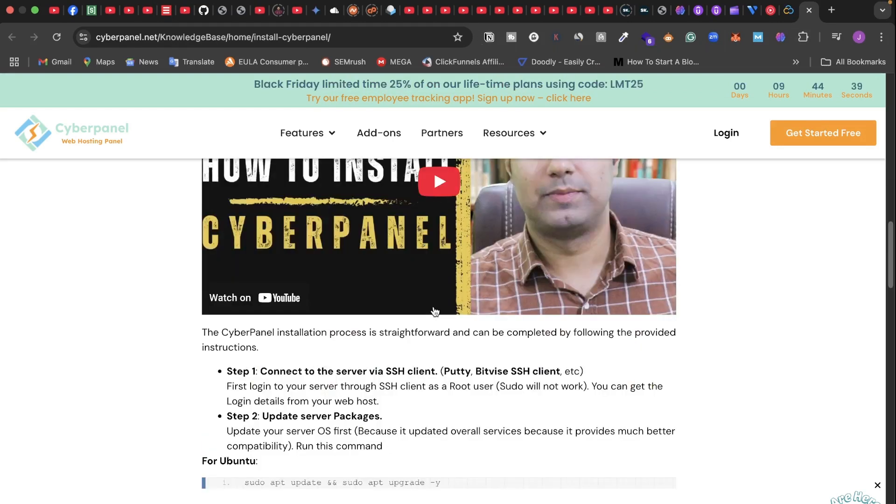
pyautogui.scroll(-4, 434, 311)
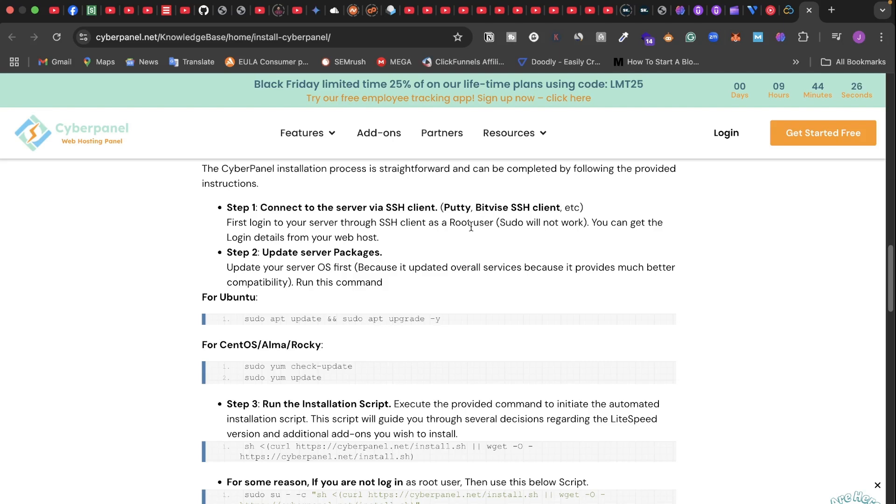
pyautogui.scroll(-1, 412, 239)
pyautogui.scroll(-2, 412, 239)
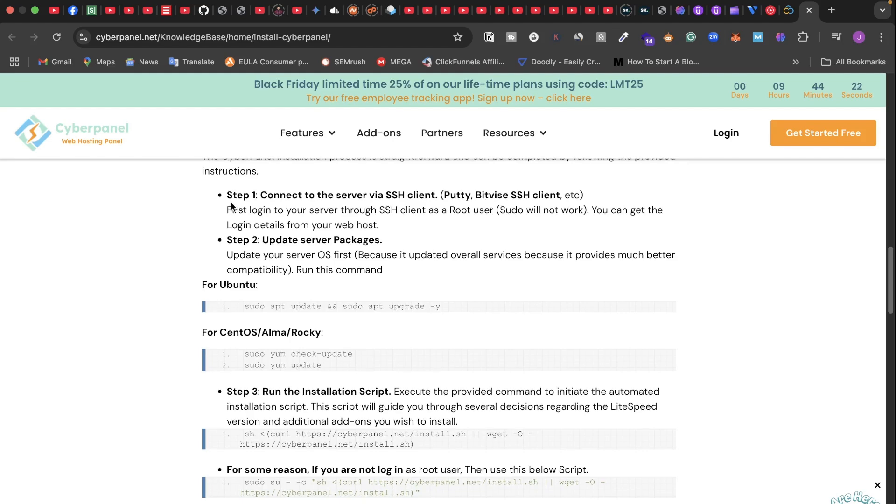
pyautogui.hotkey('ctrl', 'Left')
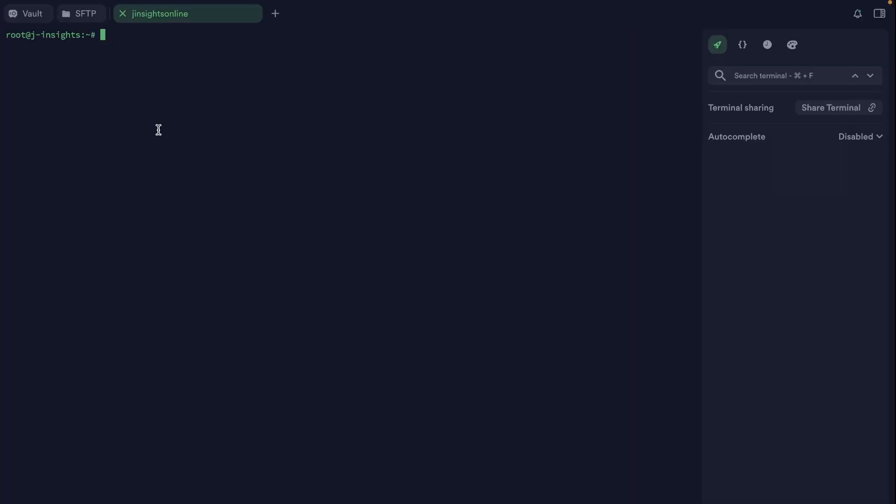
pyautogui.hotkey('ctrl', 'Right')
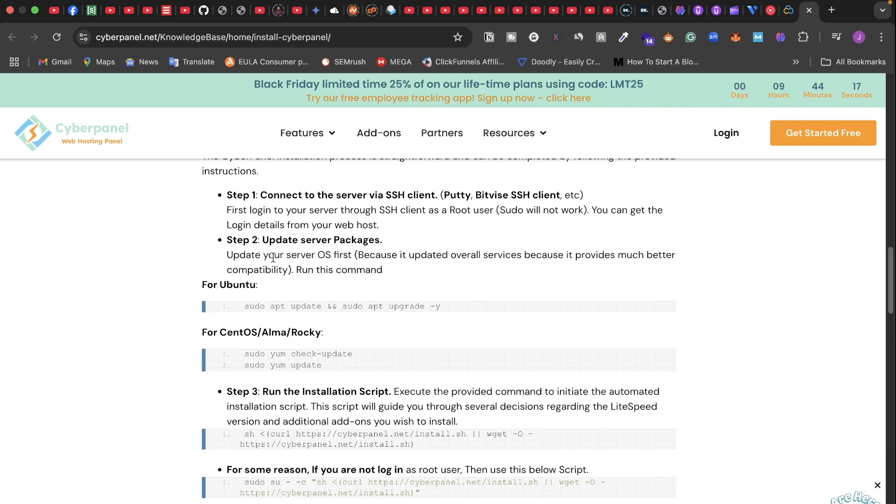
pyautogui.scroll(-1, 275, 238)
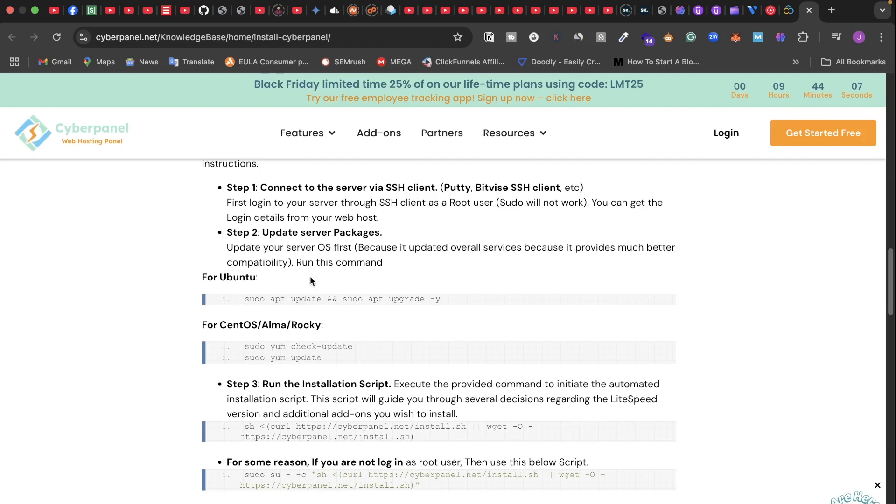
pyautogui.scroll(-1, 308, 285)
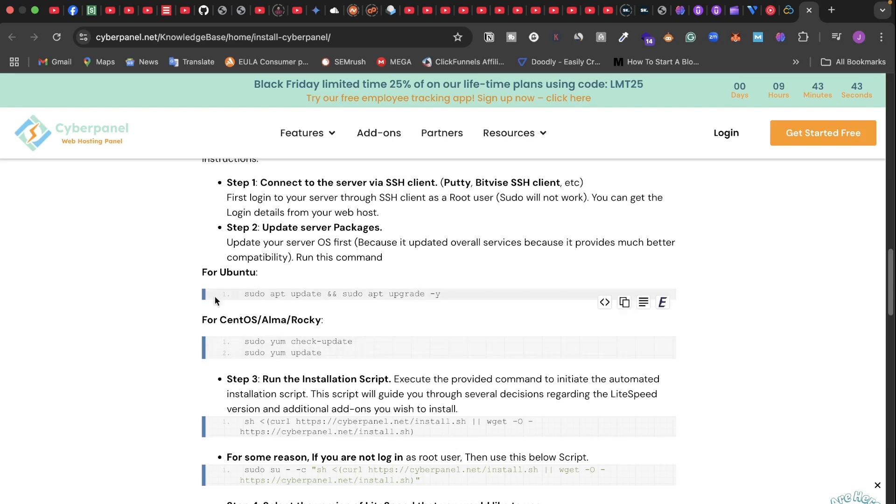
# Run 'sudo apt update && sudo apt upgrade -y' in the j-insights server terminal.
pyautogui.moveTo(600, 299)
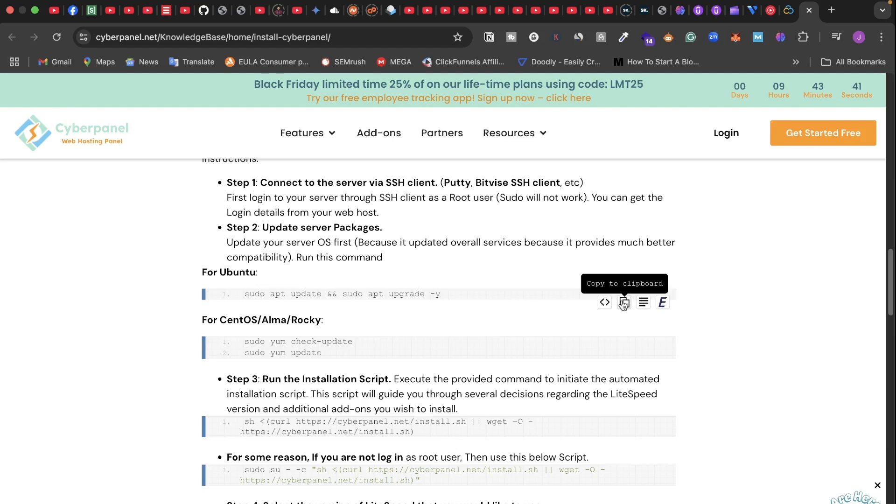
pyautogui.click(630, 301)
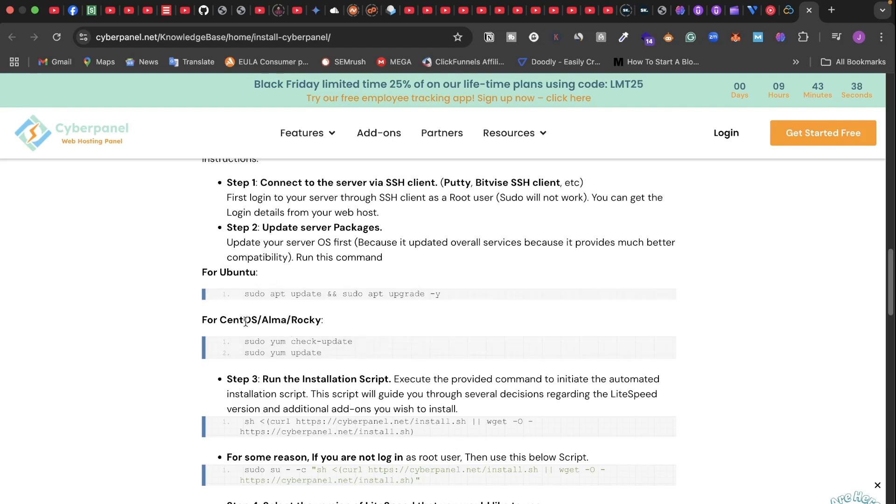
pyautogui.hotkey('ctrl', 'Left')
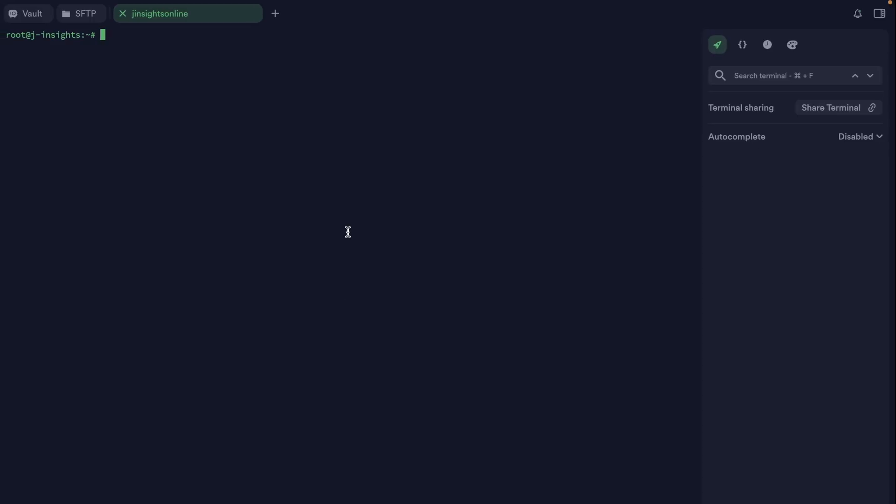
pyautogui.press('super+v')
pyautogui.press('Return')
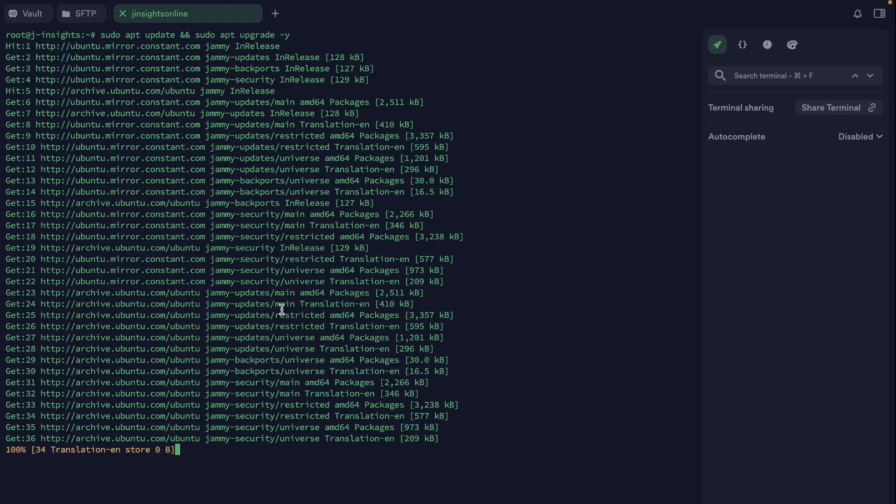
pyautogui.moveTo(555, 3)
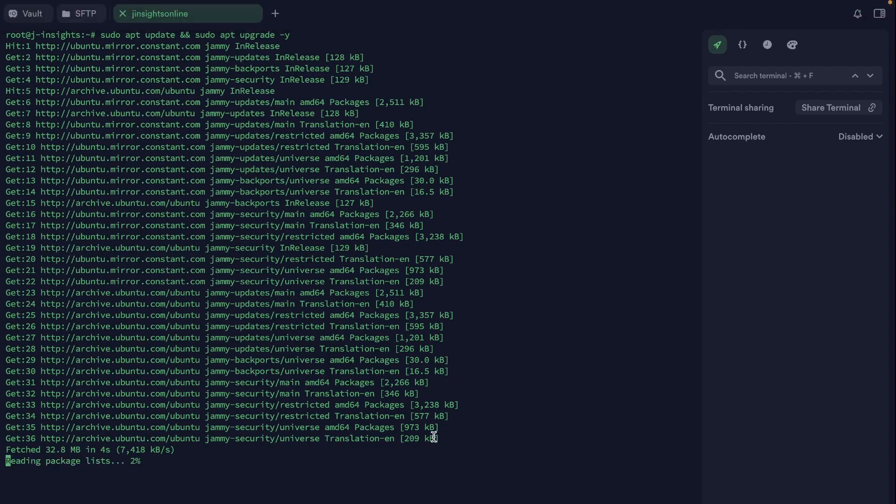
pyautogui.hotkey('ctrl', 'Right')
# Copy the Step 3 CyberPanel install script command and run it in the server terminal.
pyautogui.scroll(-1, 402, 369)
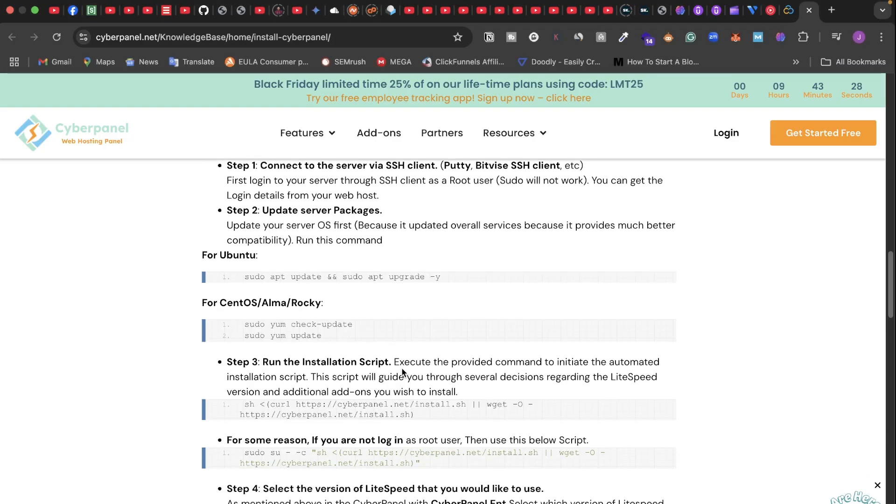
pyautogui.scroll(-2, 401, 368)
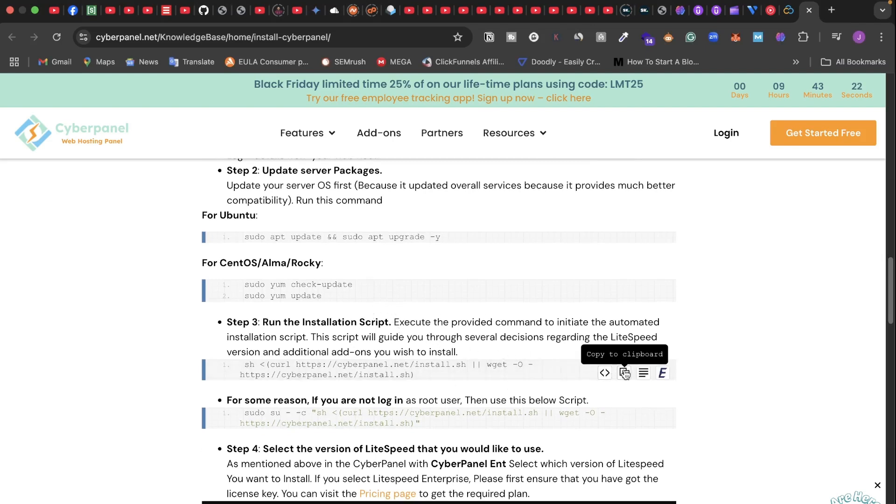
pyautogui.click(624, 374)
pyautogui.click(625, 374)
pyautogui.click(625, 374)
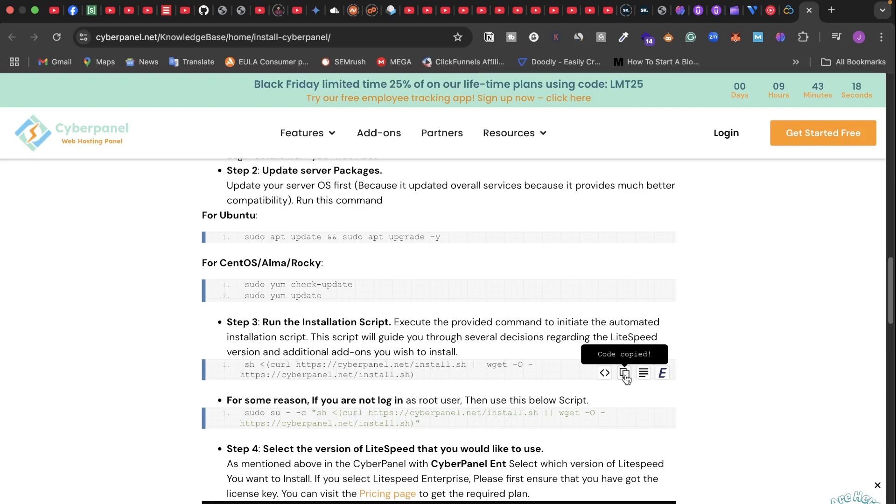
pyautogui.hotkey('ctrl', 'Left')
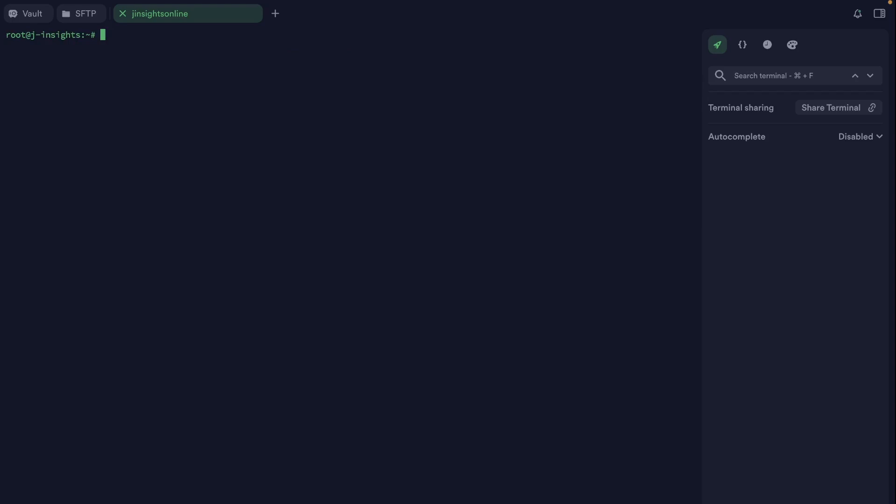
pyautogui.press('super+v')
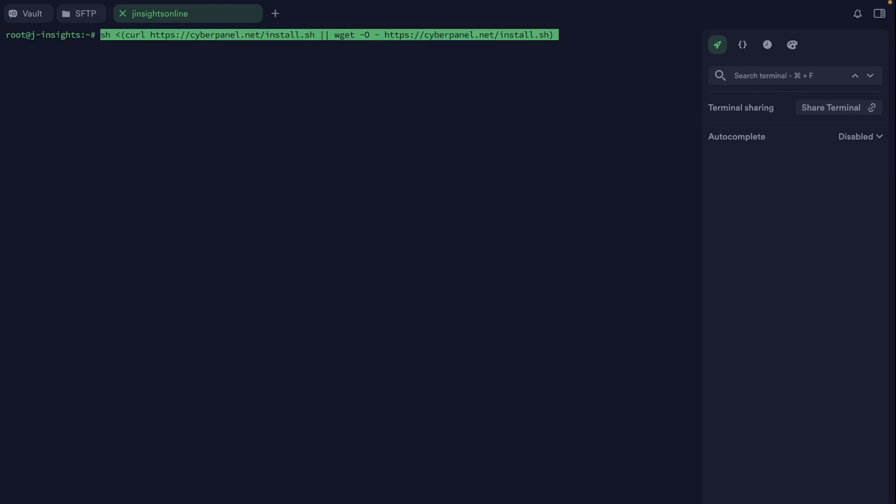
pyautogui.press('Return')
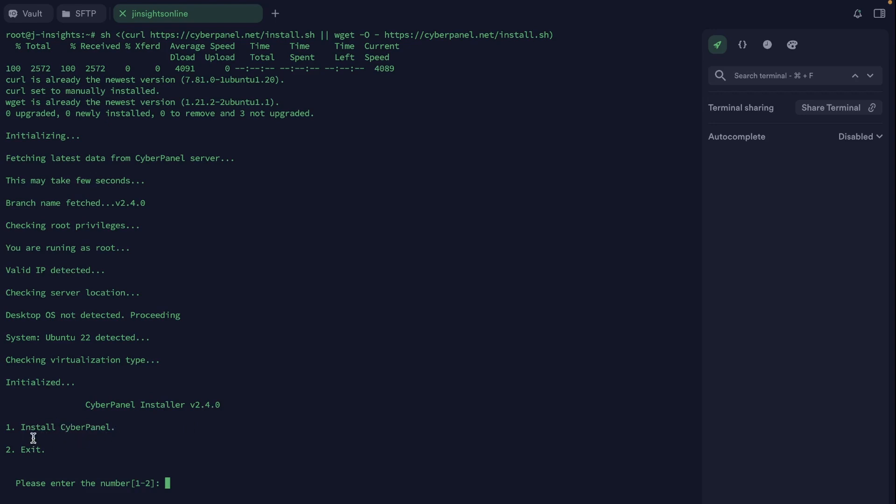
# Choose to install CyberPanel with the full PowerDNS, Postfix and Pure-FTPd install and local MySQL.
pyautogui.write('1')
pyautogui.press('Return')
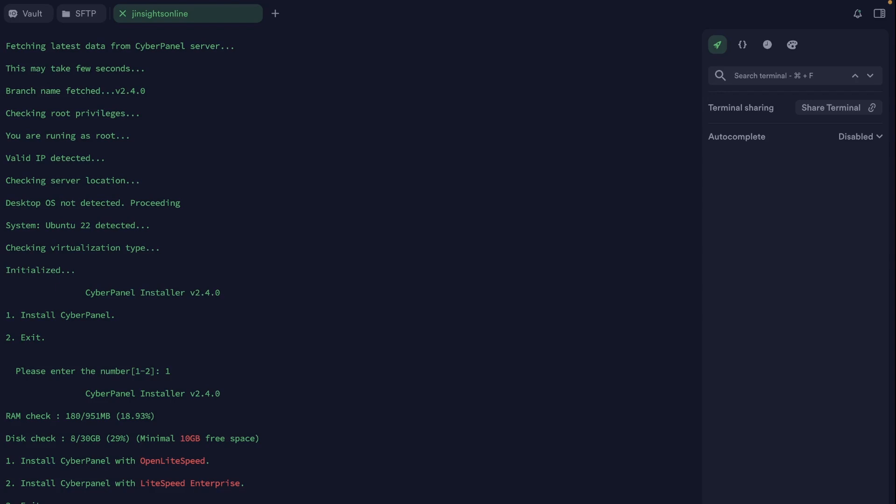
pyautogui.scroll(-2, 28, 436)
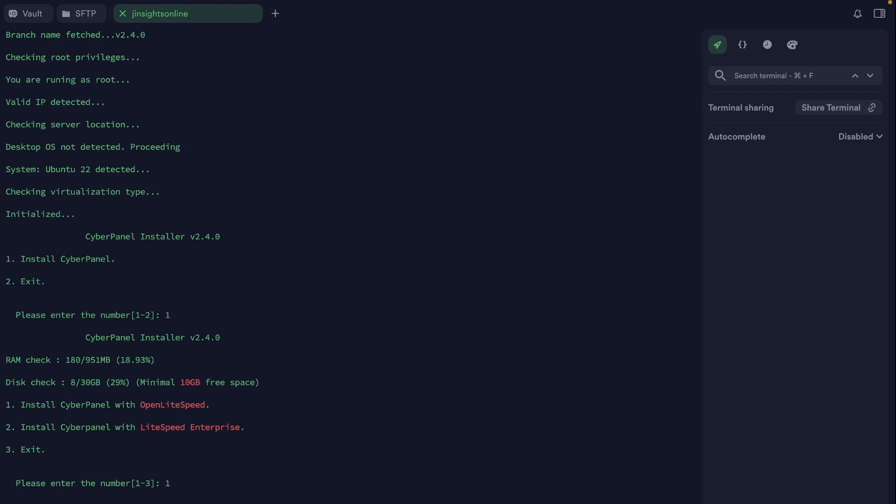
pyautogui.write('Y')
pyautogui.press('Return')
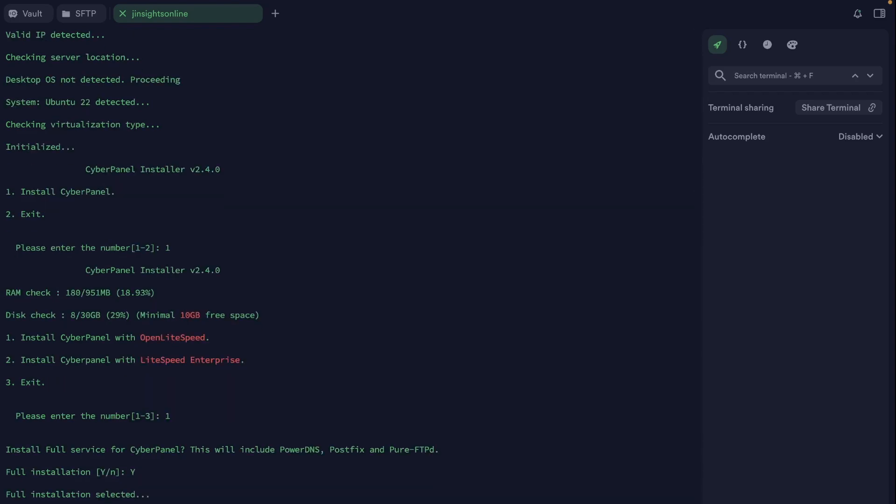
pyautogui.write('N')
pyautogui.press('Return')
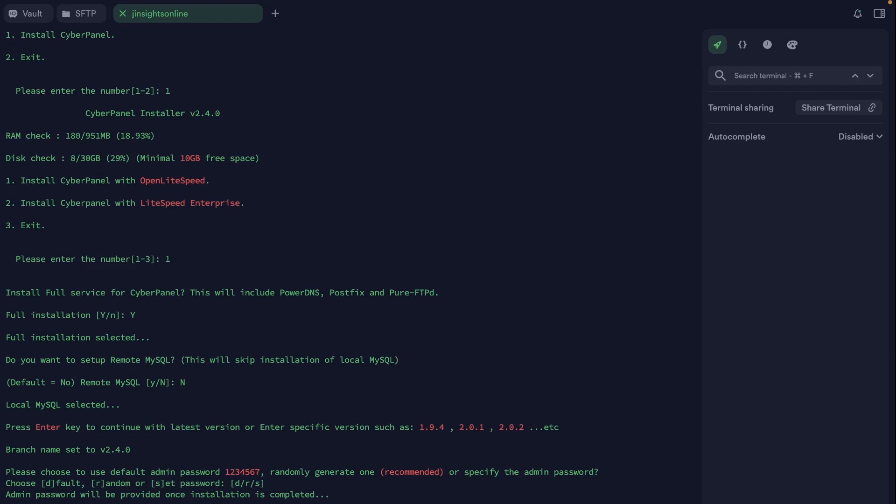
# Enable Memcached, Redis and the WatchDog at the installer prompts.
pyautogui.write('Y')
pyautogui.press('Return')
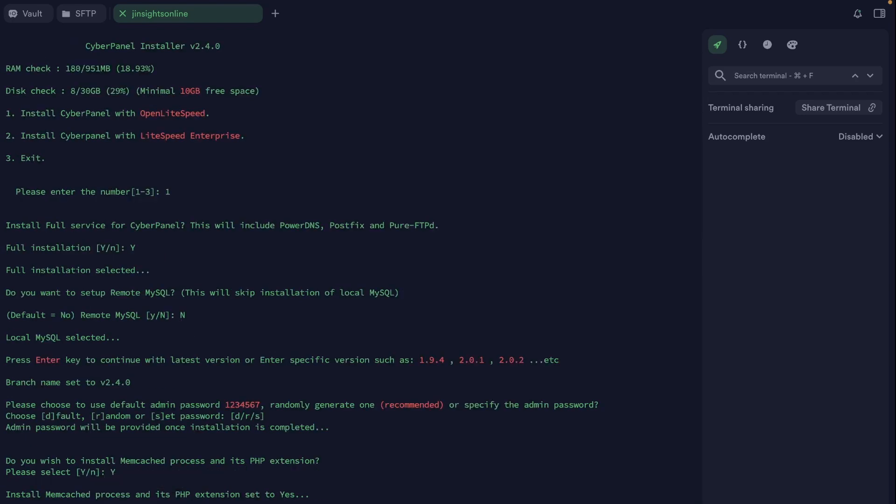
pyautogui.write('Y')
pyautogui.press('Return')
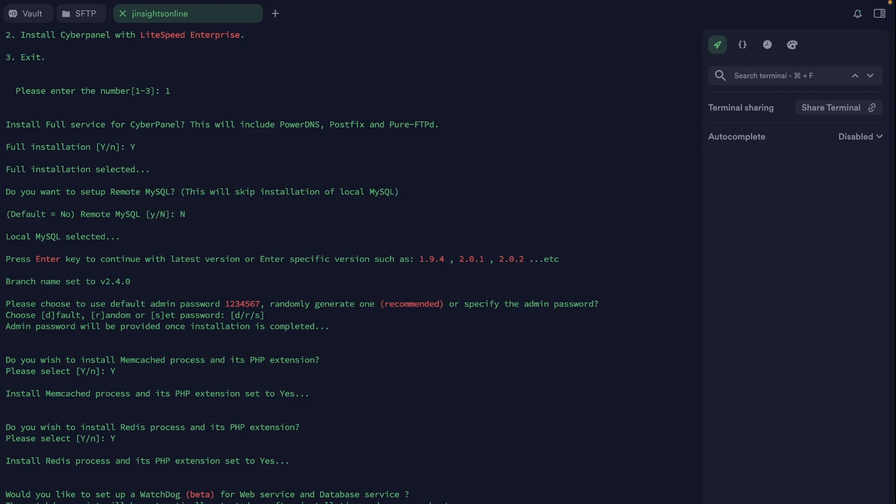
pyautogui.press('Return')
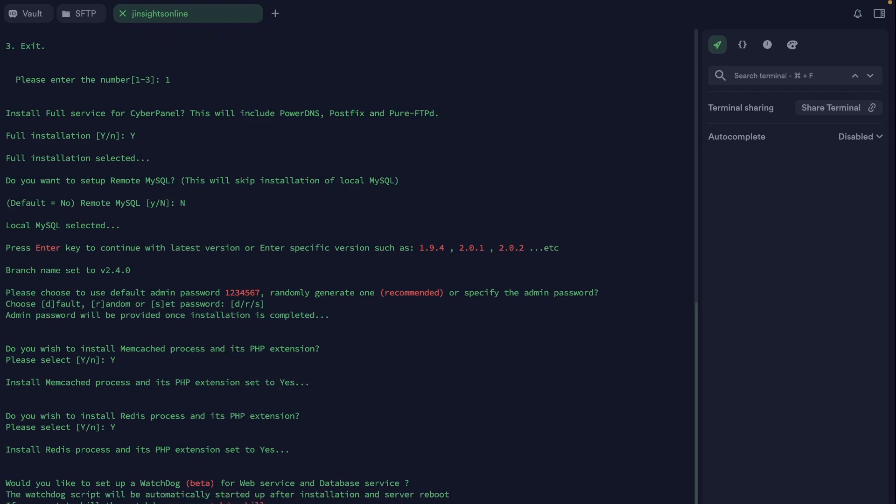
pyautogui.write('Y')
pyautogui.press('Return')
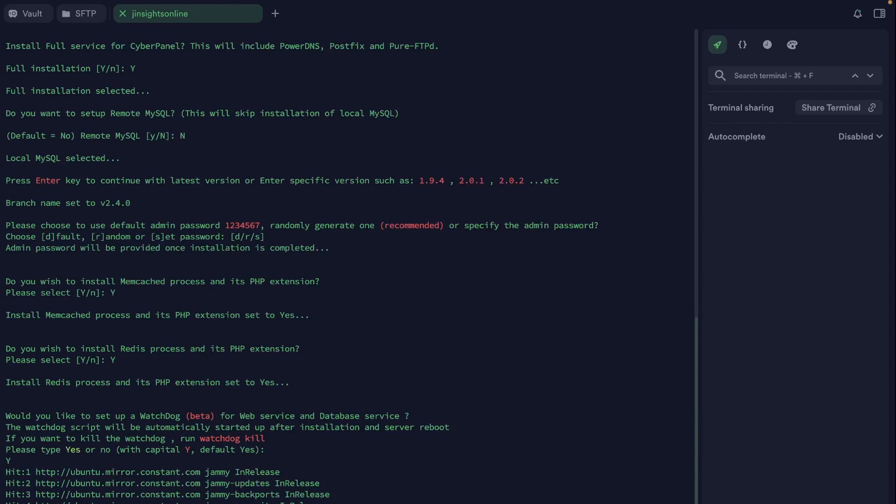
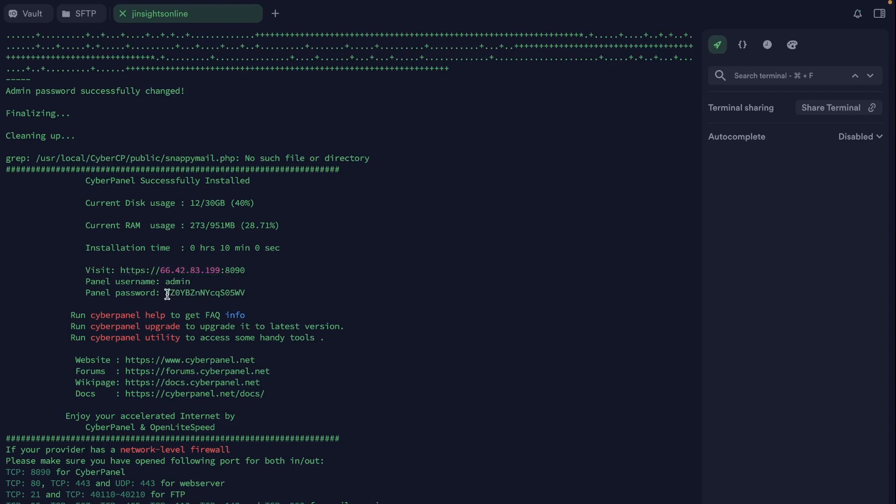
pyautogui.moveTo(167, 294); pyautogui.dragTo(246, 290)
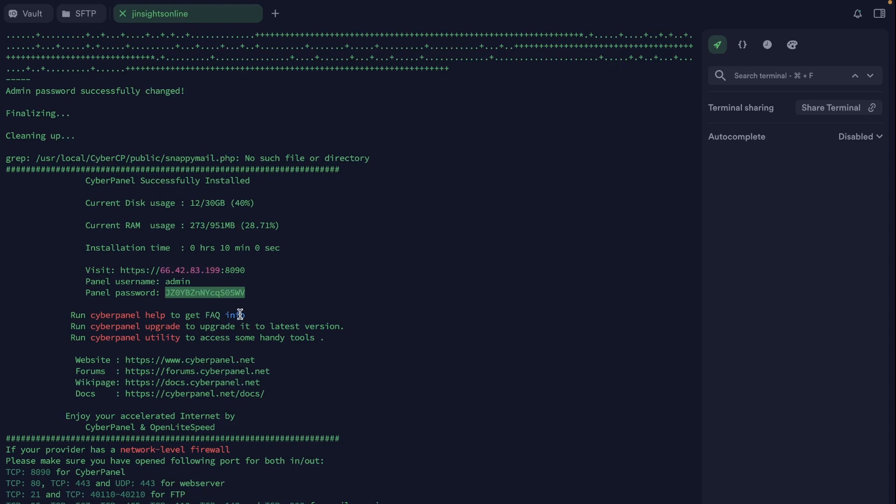
pyautogui.click(190, 274)
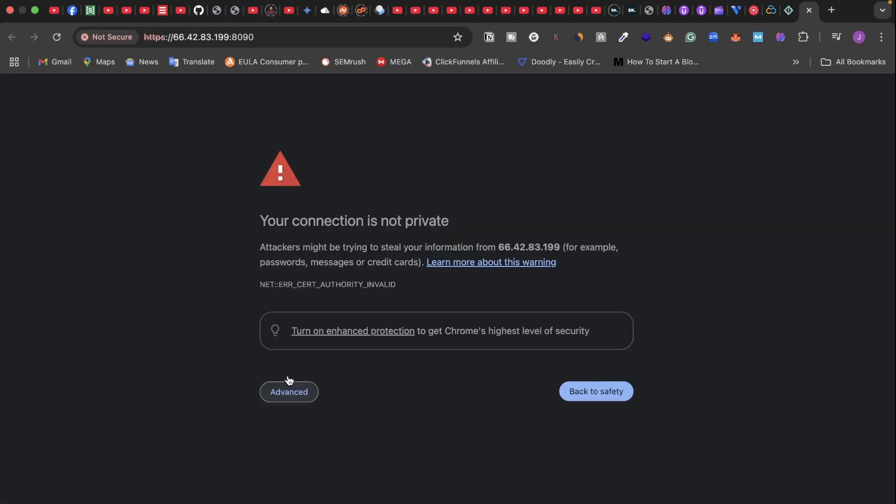
# Proceed past the unsafe-certificate warning and sign in as admin with the pasted password.
pyautogui.click(287, 393)
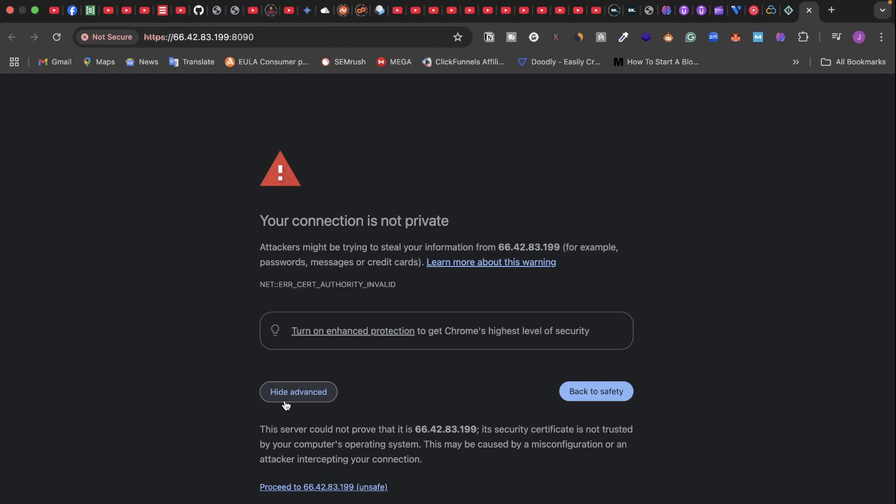
pyautogui.click(289, 488)
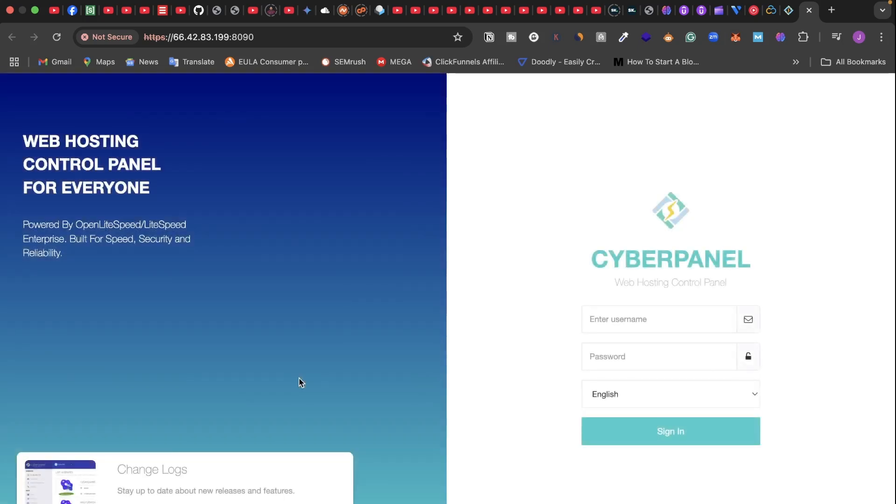
pyautogui.click(607, 323)
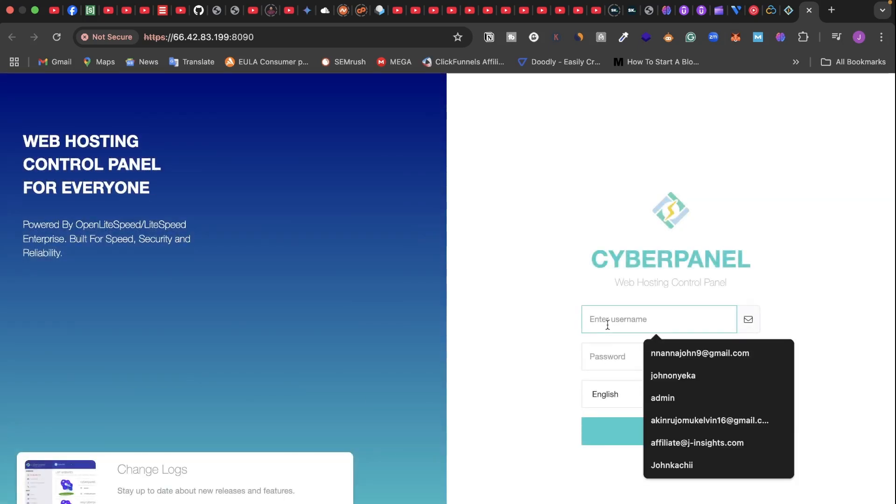
pyautogui.write('admin')
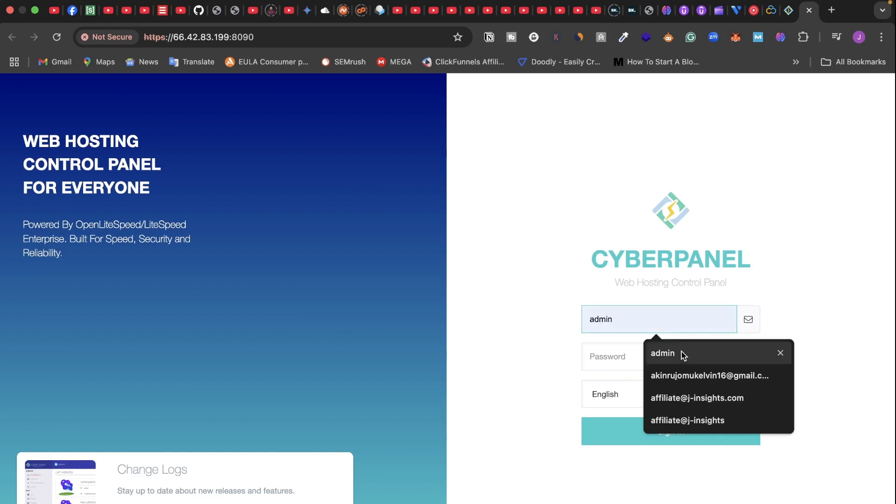
pyautogui.click(674, 355)
pyautogui.click(622, 356)
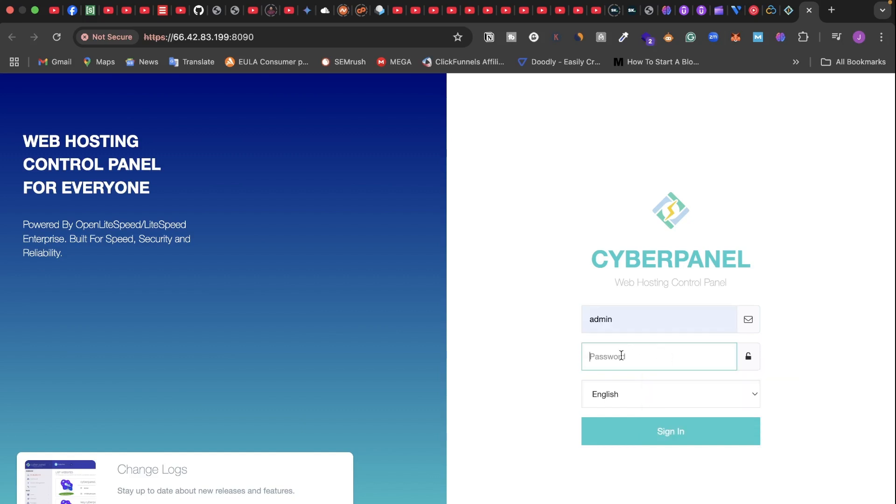
pyautogui.press('super+v')
pyautogui.click(658, 436)
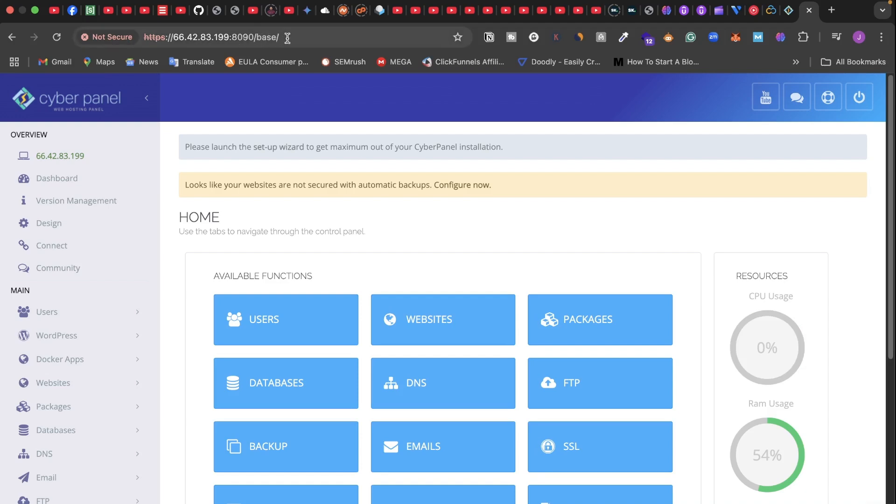
# Start a new website with the Default package, owner admin, and domain j-insights.online.
pyautogui.scroll(-1, 374, 268)
pyautogui.scroll(-1, 371, 265)
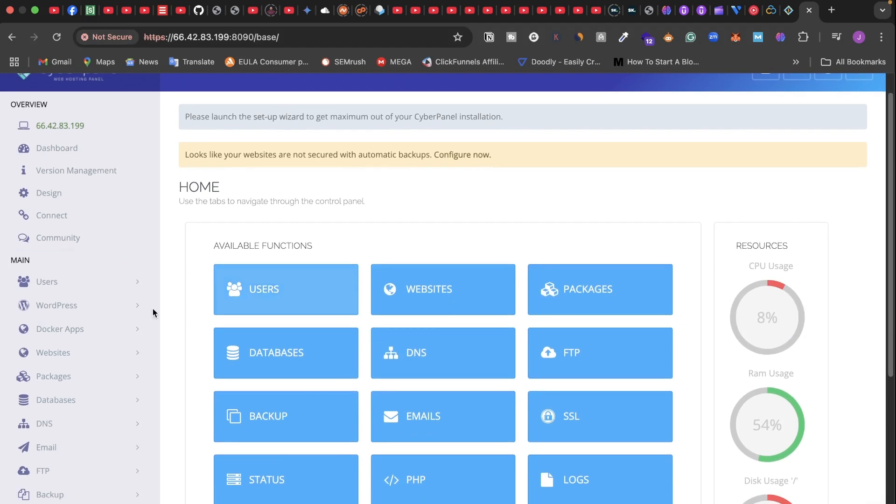
pyautogui.click(430, 285)
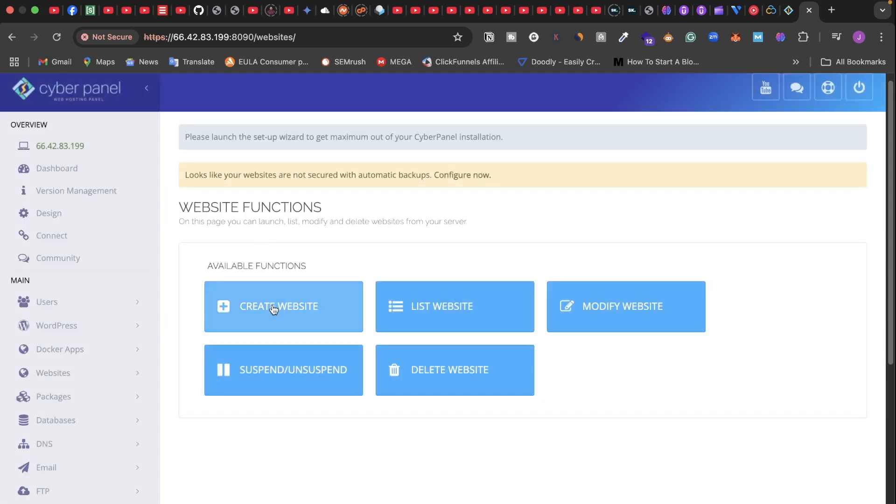
pyautogui.click(273, 310)
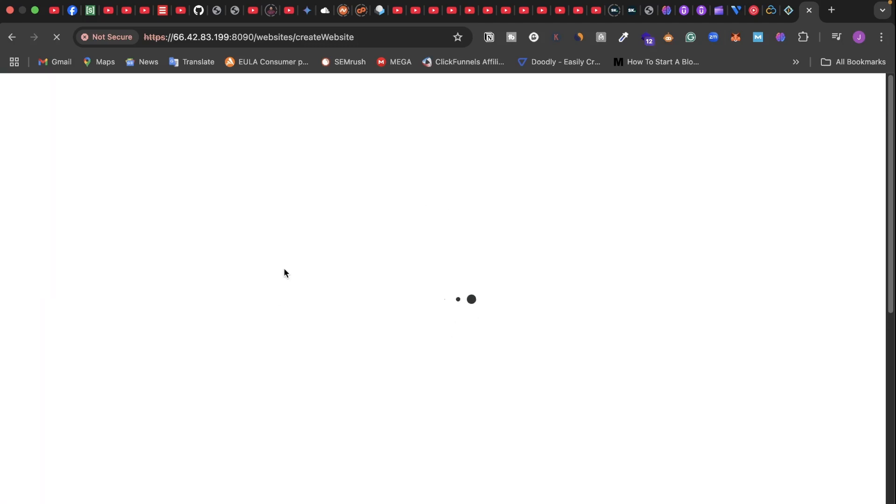
pyautogui.click(400, 325)
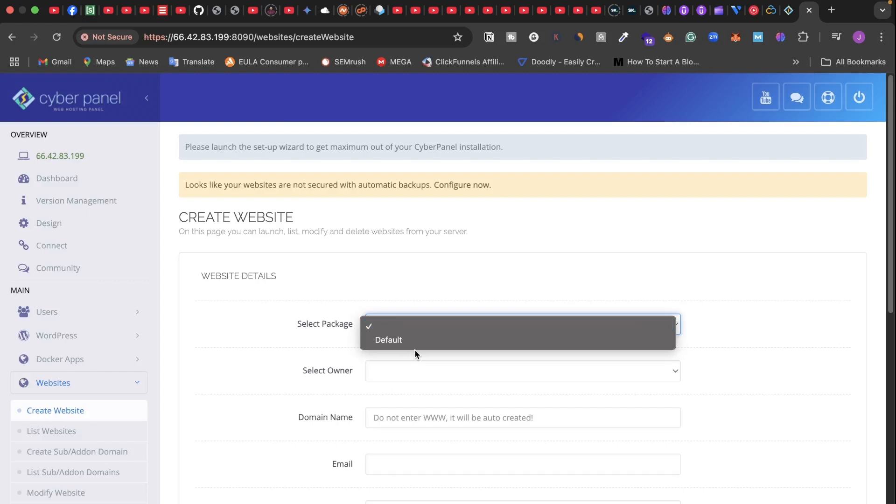
pyautogui.click(356, 340)
pyautogui.scroll(-3, 425, 298)
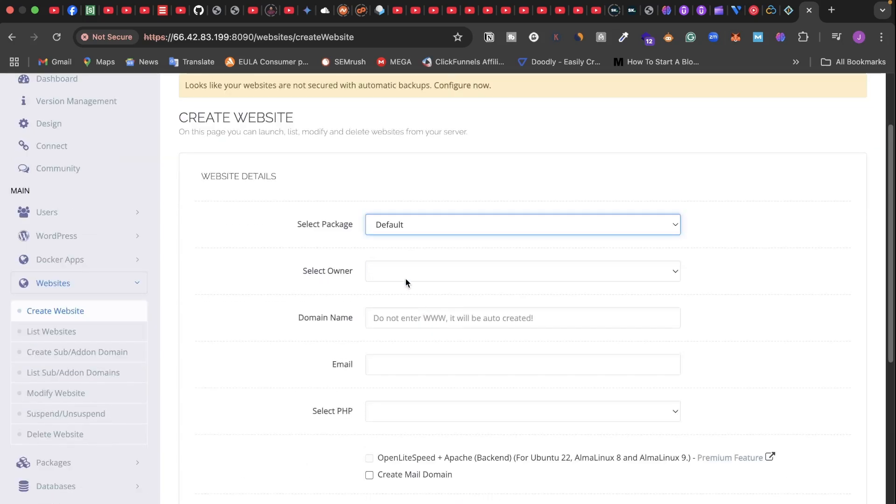
pyautogui.click(405, 279)
pyautogui.click(400, 287)
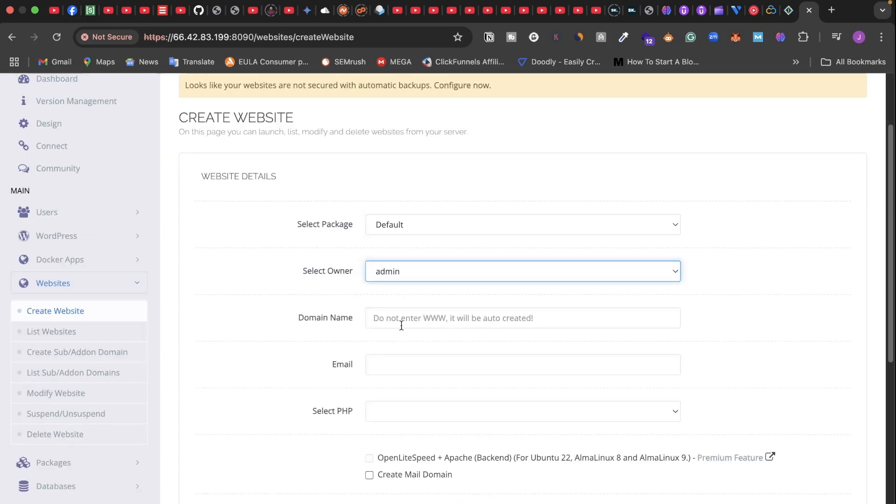
pyautogui.click(401, 325)
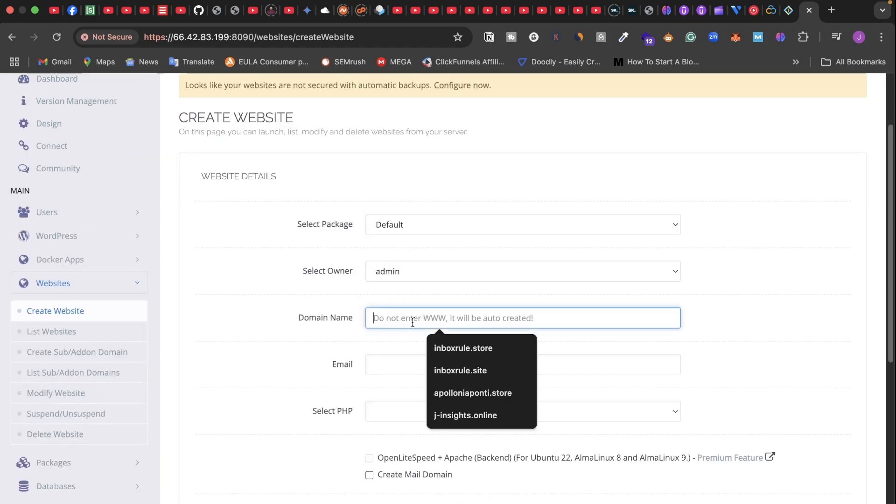
pyautogui.click(463, 410)
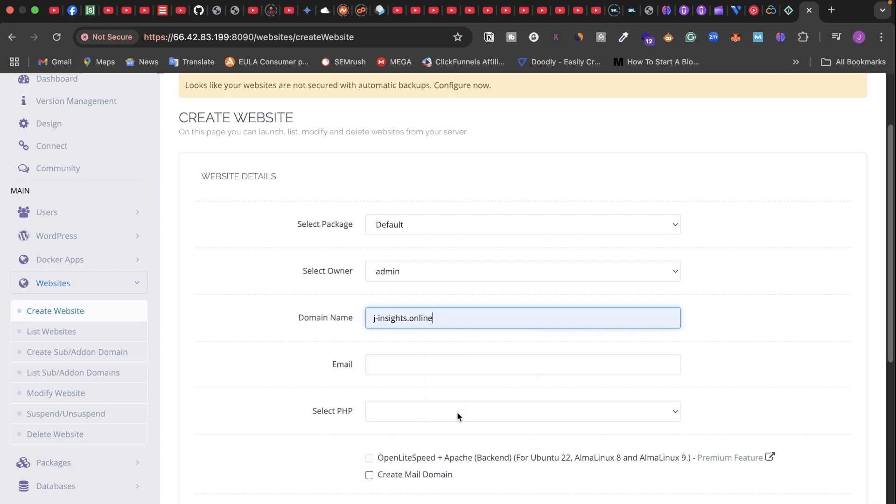
# Add the contact e-mail, choose PHP 8.1, tick Create Mail Domain, and create the website.
pyautogui.scroll(-1, 396, 348)
pyautogui.click(397, 348)
pyautogui.click(496, 379)
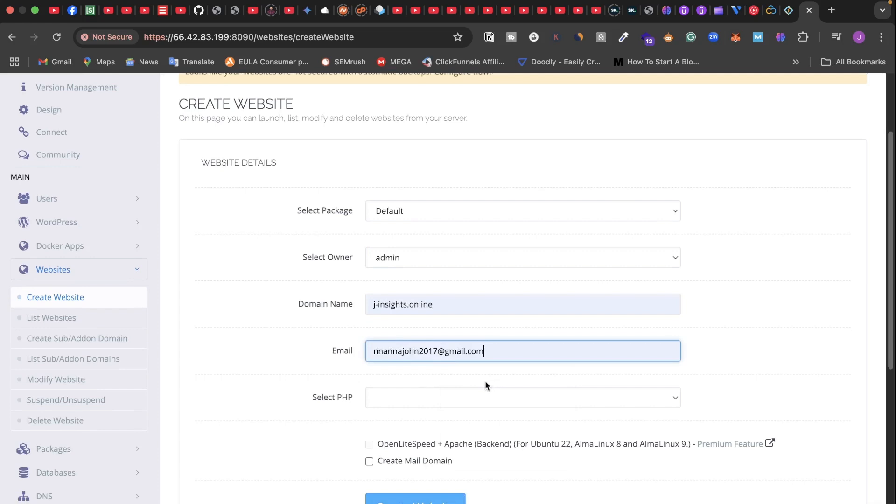
pyautogui.scroll(-4, 443, 350)
pyautogui.click(411, 338)
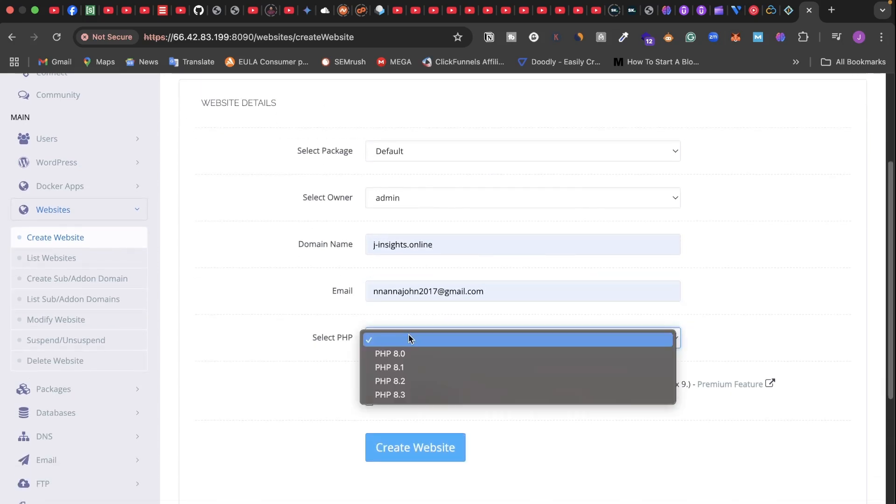
pyautogui.click(391, 368)
pyautogui.scroll(-4, 476, 369)
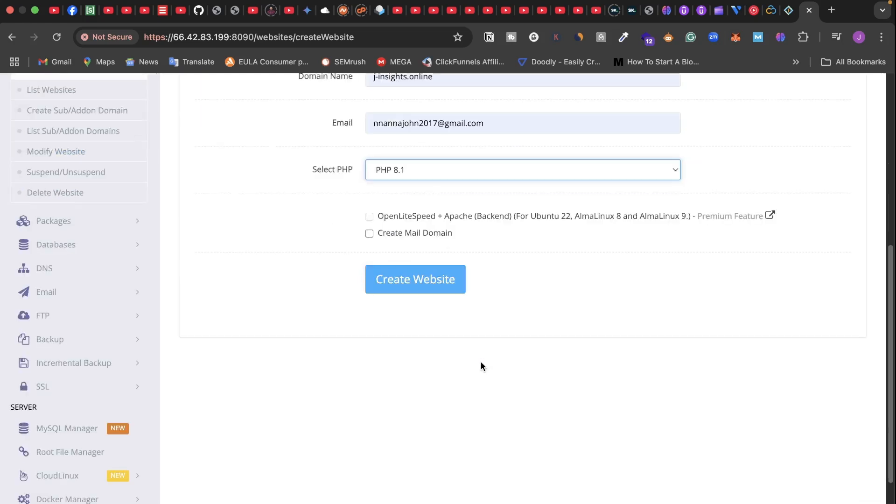
pyautogui.click(369, 228)
pyautogui.click(413, 283)
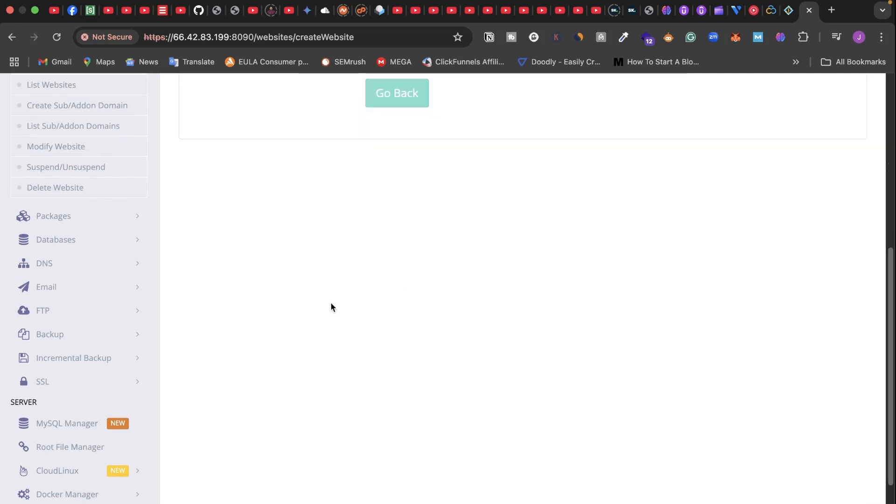
pyautogui.scroll(5, 353, 294)
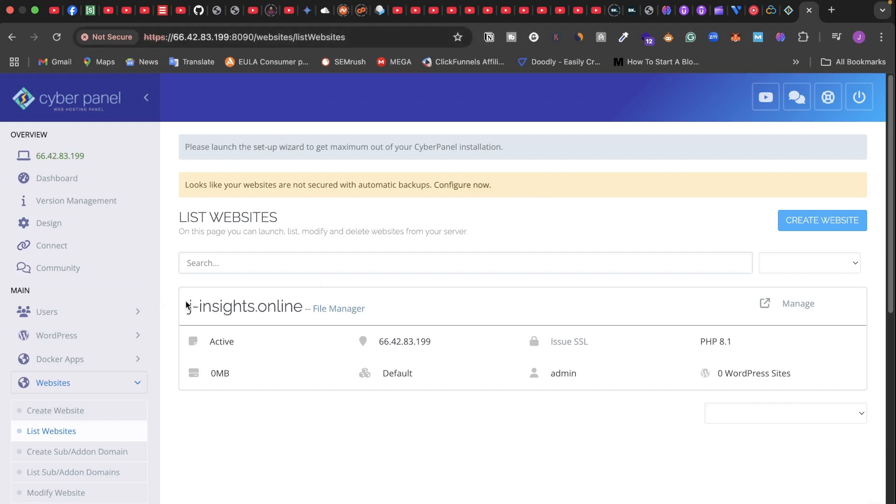
pyautogui.moveTo(176, 306); pyautogui.dragTo(243, 307)
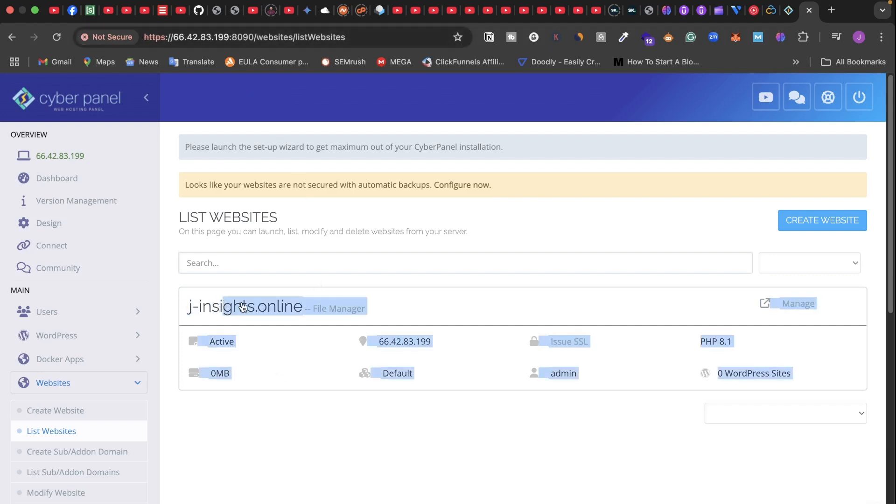
pyautogui.click(301, 286)
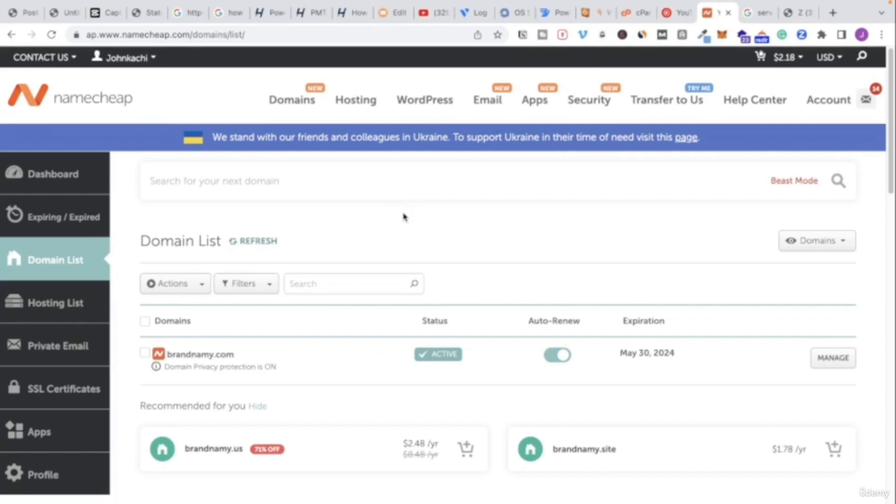
# Glance at the server-room image tab, then return to the Namecheap domain list.
pyautogui.scroll(-1, 402, 217)
pyautogui.scroll(1, 386, 219)
pyautogui.click(796, 12)
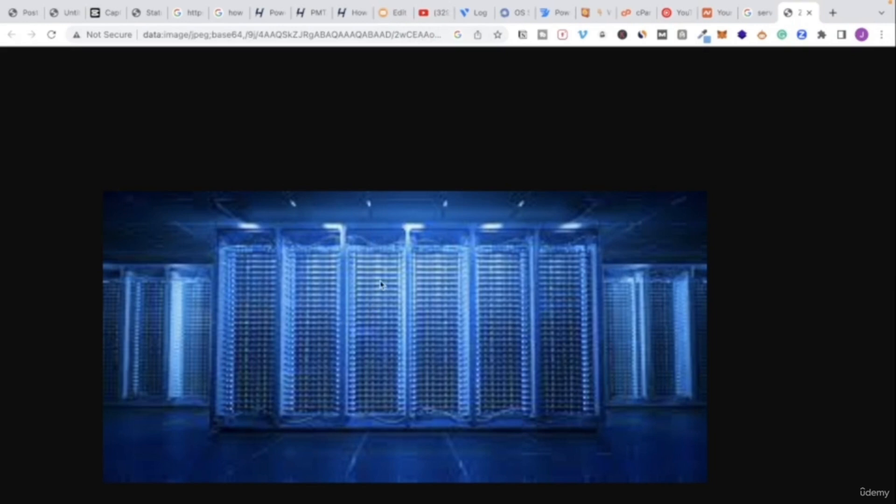
pyautogui.click(714, 13)
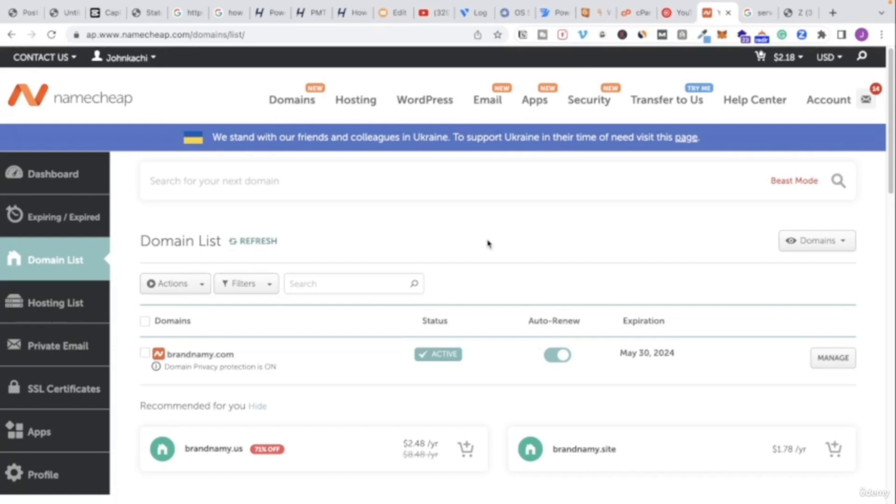
# Switch to the desktop, minimise the recording window, and bring Finder to the front.
pyautogui.moveTo(582, 2)
pyautogui.hotkey('ctrl', 'Left')
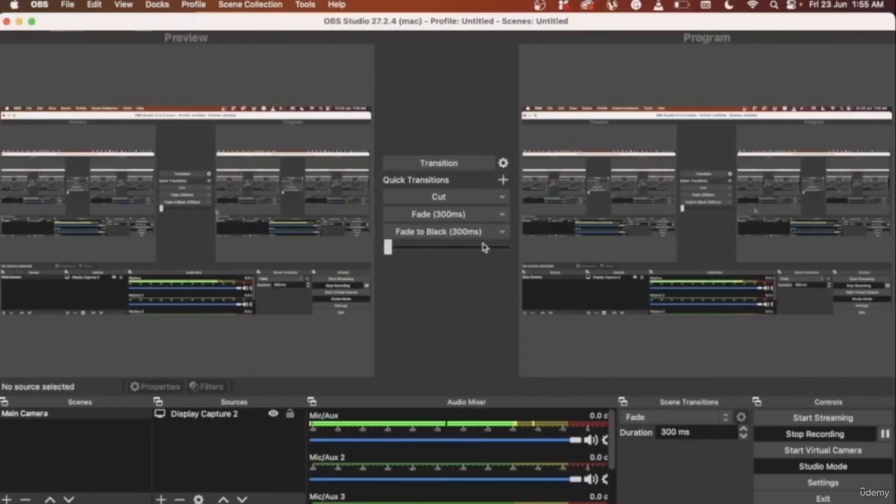
pyautogui.click(19, 22)
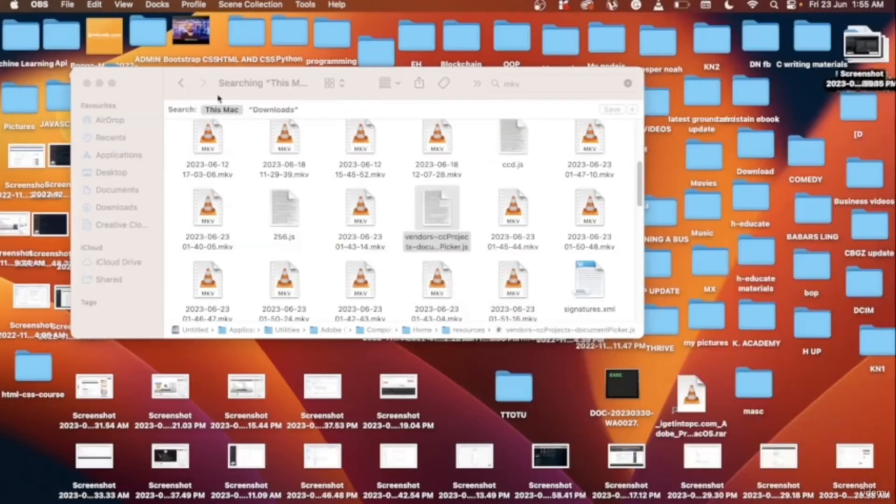
pyautogui.click(102, 140)
# Browse Recents and Desktop in Finder, then return to the browser's server-image tab.
pyautogui.click(101, 139)
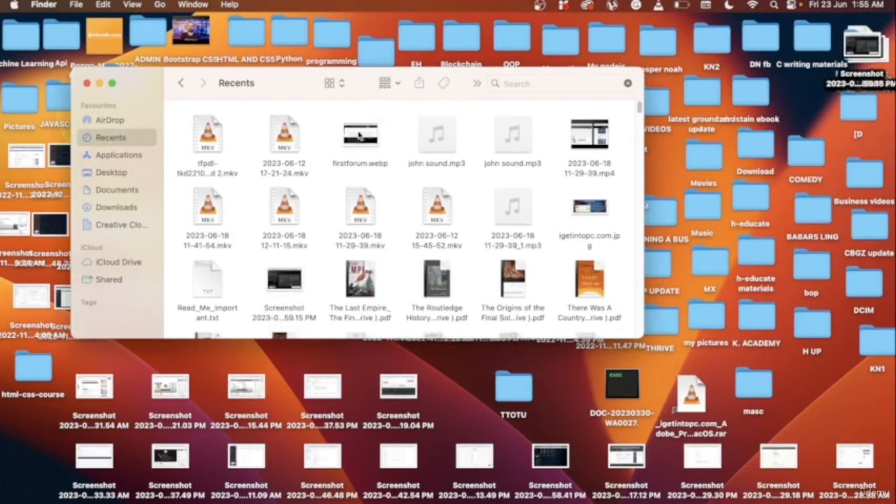
pyautogui.click(372, 137)
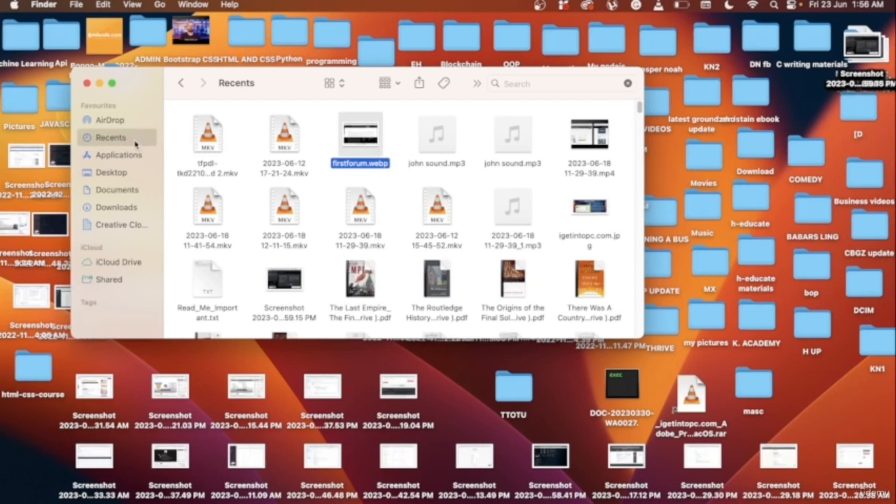
pyautogui.click(122, 178)
pyautogui.click(352, 121)
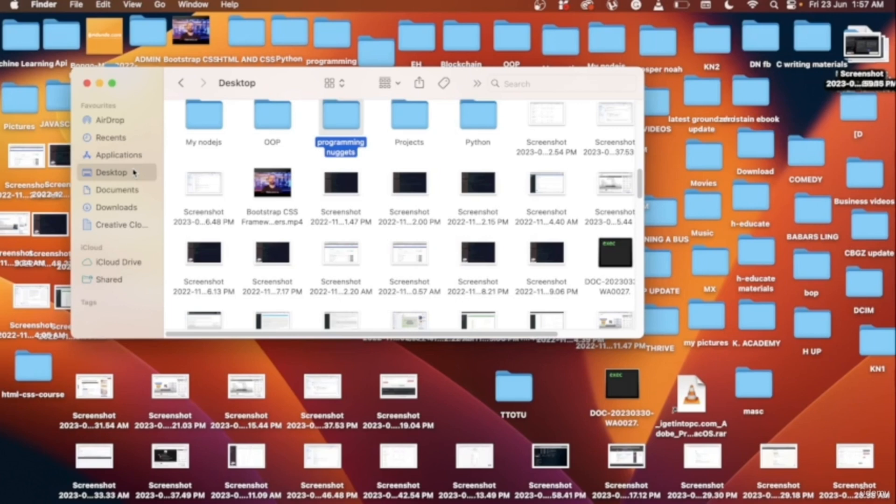
pyautogui.hotkey('ctrl', 'Right')
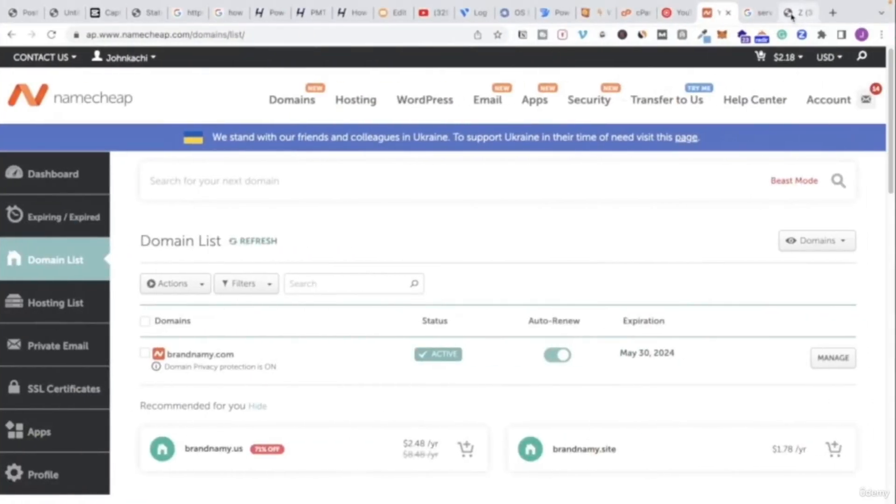
pyautogui.click(792, 14)
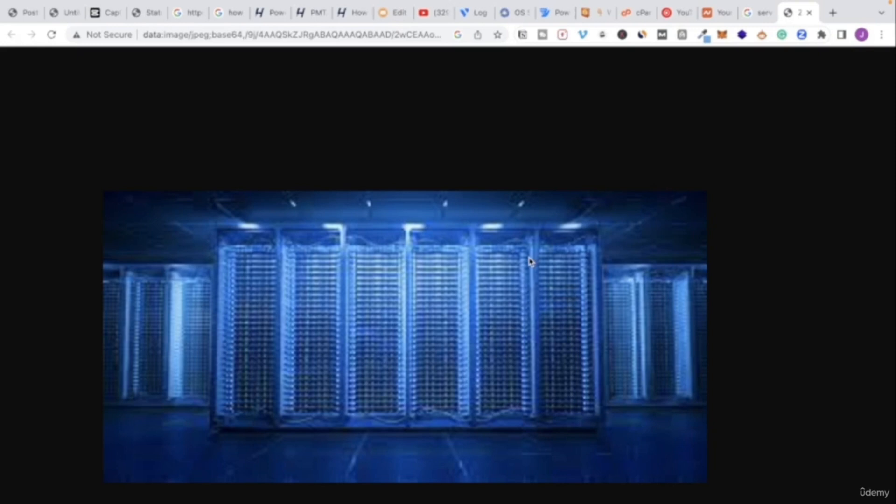
# Open the programming nuggets folder and go back, then close the server image tab in Chrome.
pyautogui.hotkey('ctrl', 'Left')
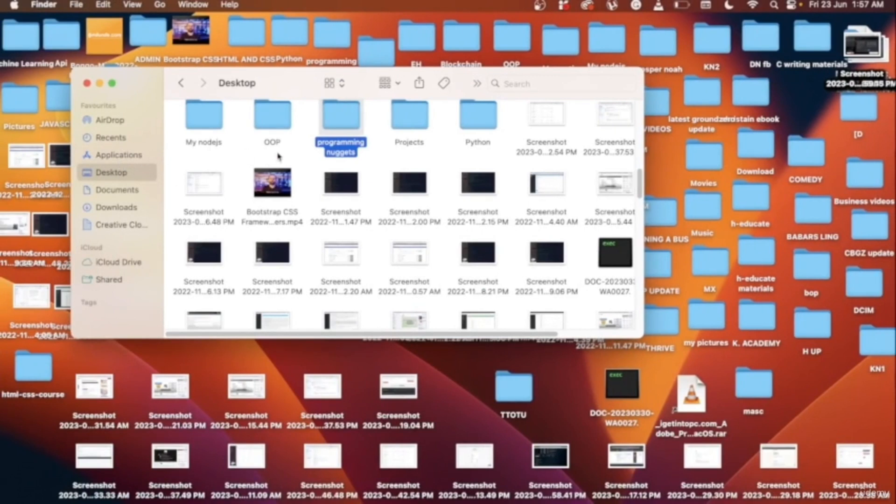
pyautogui.doubleClick(335, 122)
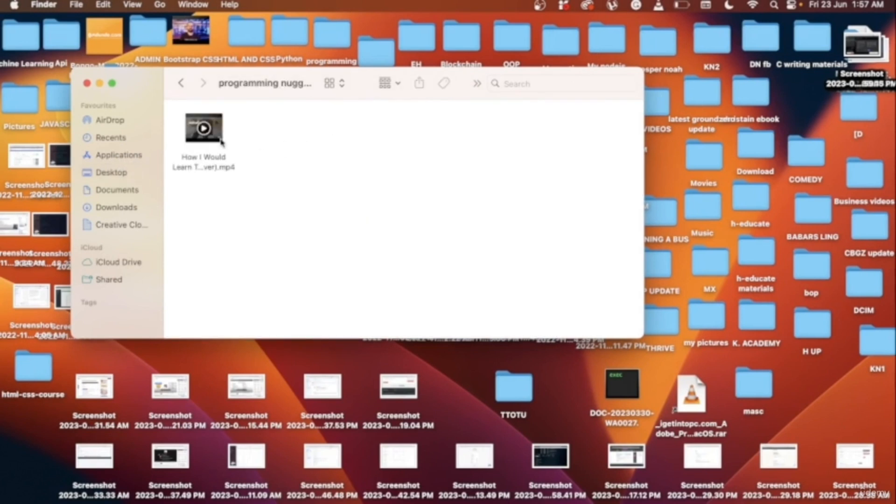
pyautogui.click(181, 84)
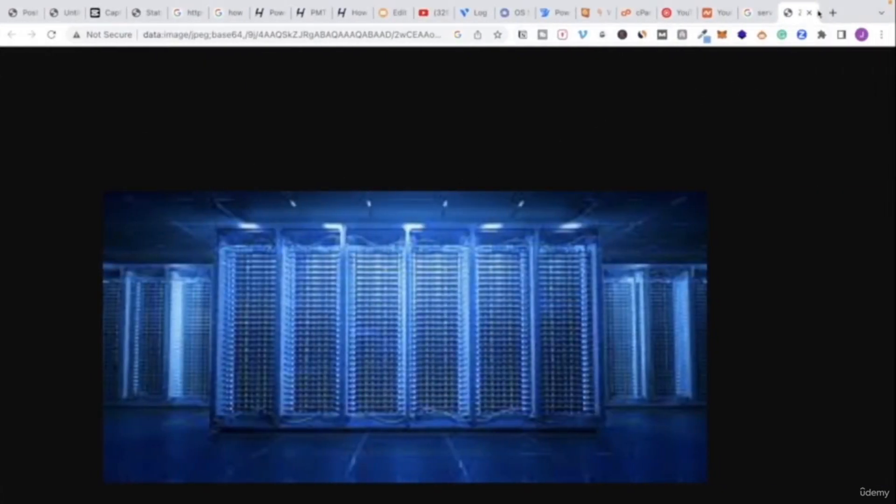
pyautogui.click(810, 12)
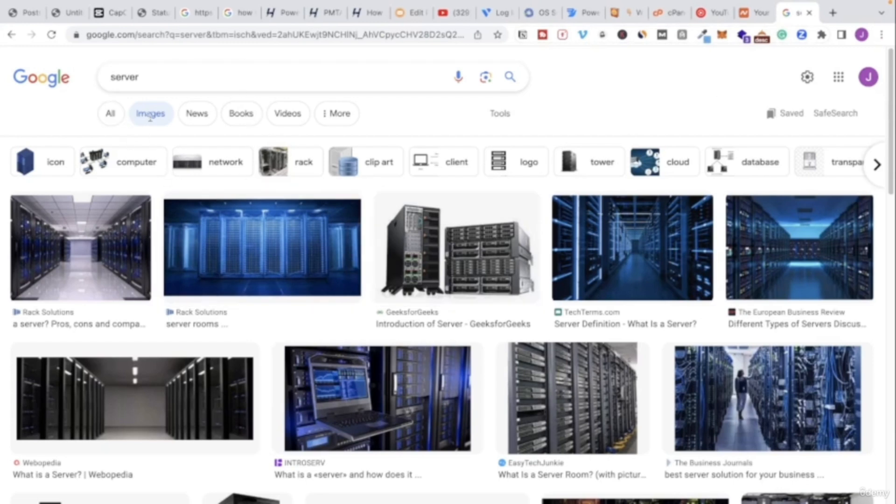
# Preview the TechTerms and Rack Solutions server images, then switch to the Vultr login tab.
pyautogui.click(667, 250)
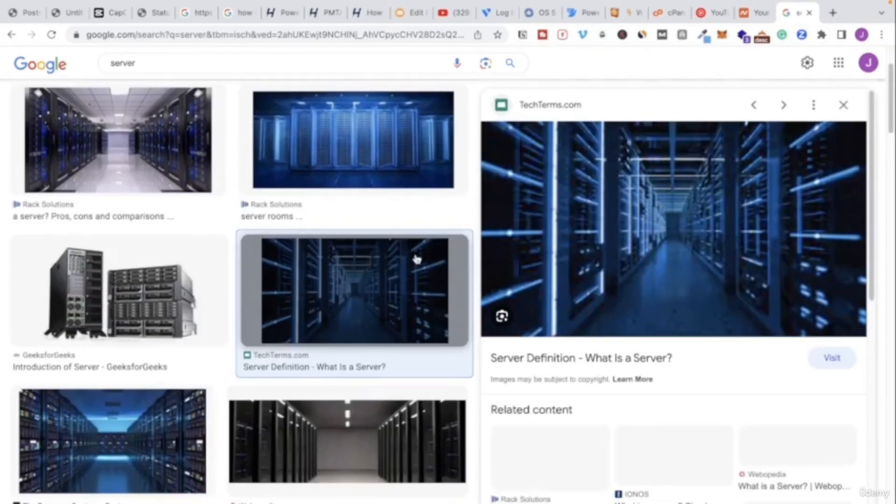
pyautogui.click(339, 153)
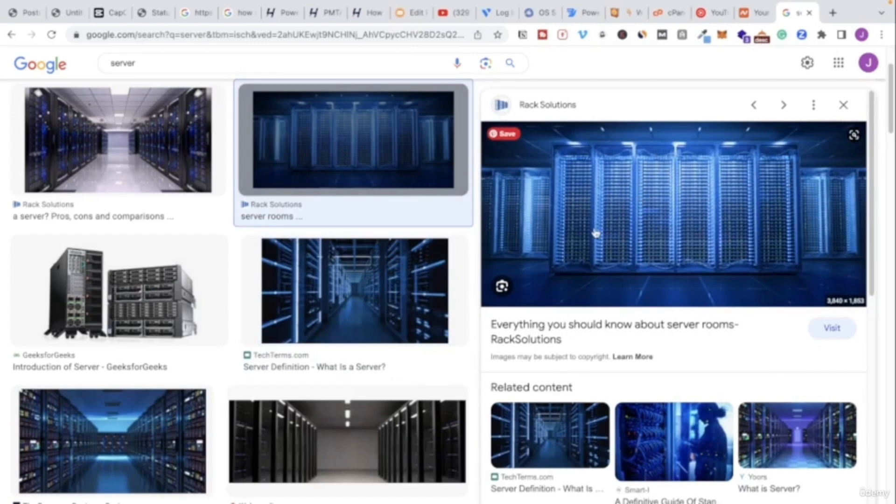
pyautogui.hotkey('ctrl', 'Left')
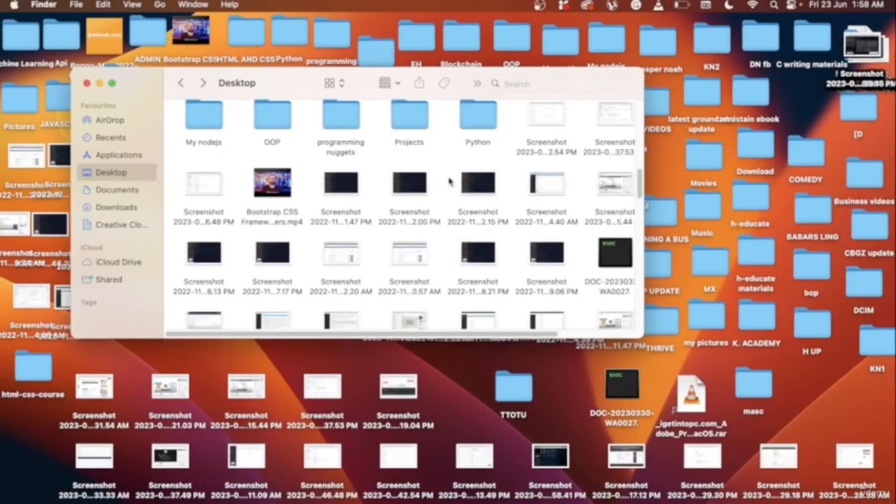
pyautogui.hotkey('ctrl', 'Right')
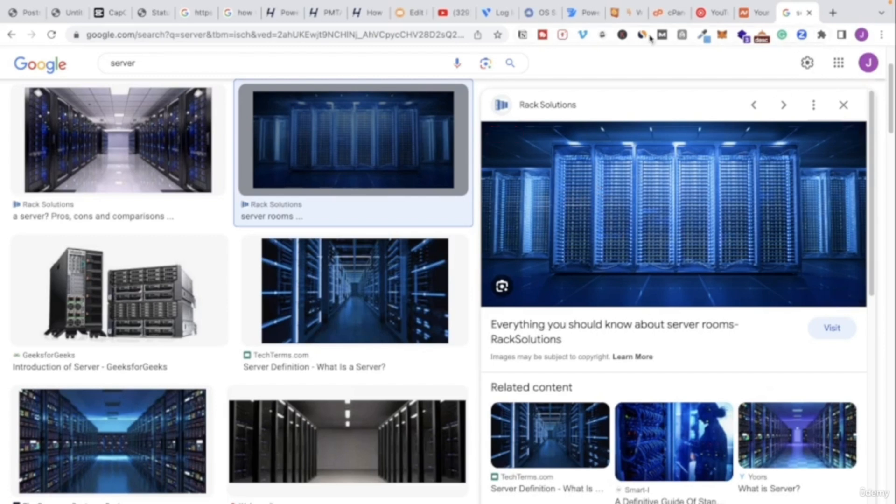
pyautogui.click(494, 13)
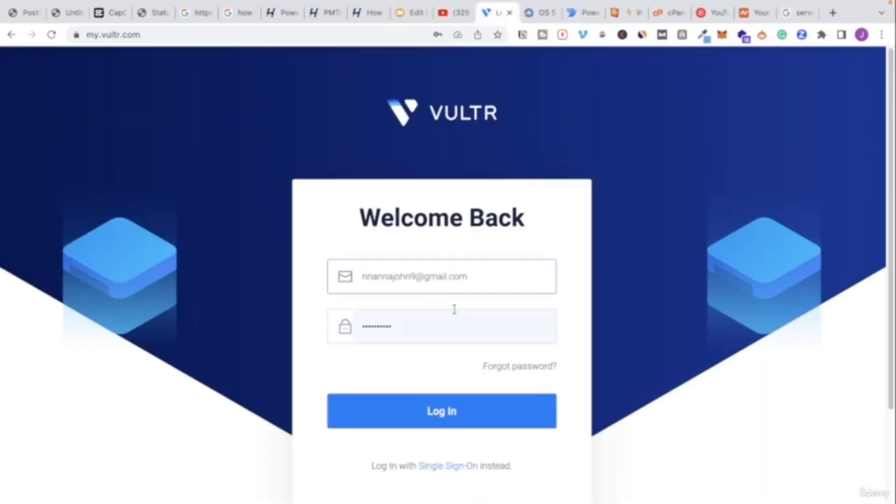
# Log in to Vultr, retrying after the error, and open the siteseoscanner server's details.
pyautogui.click(427, 409)
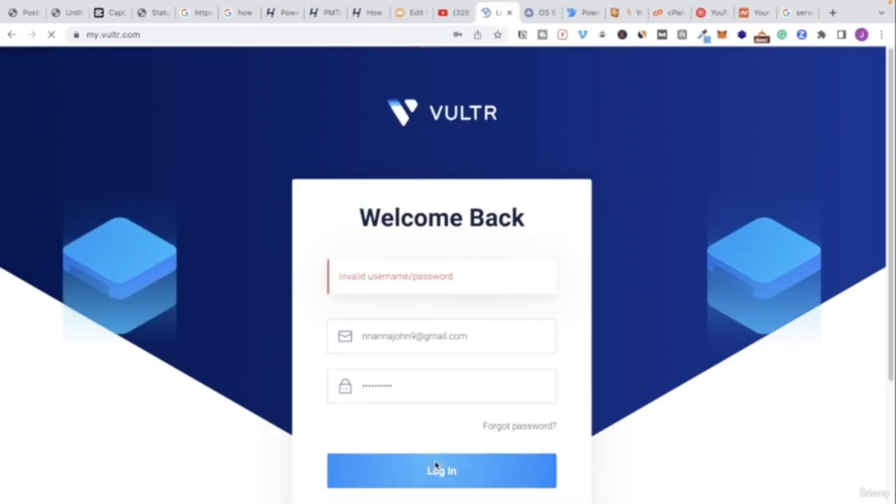
pyautogui.click(435, 464)
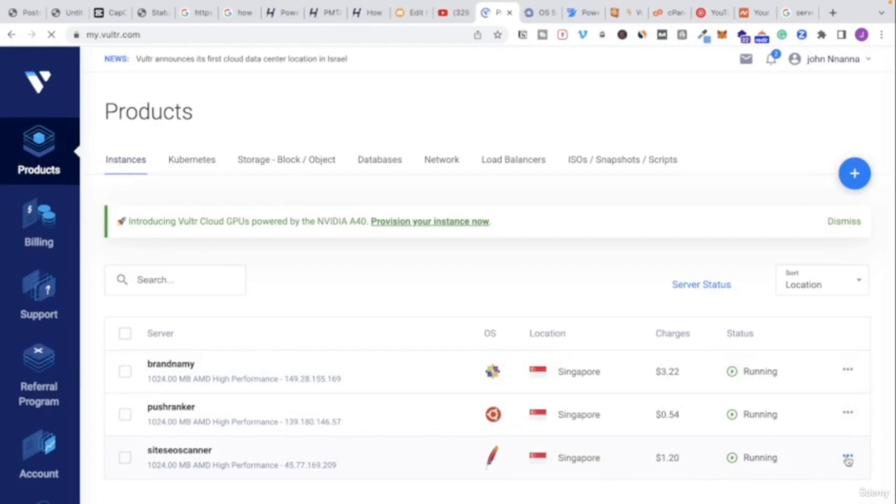
pyautogui.click(848, 457)
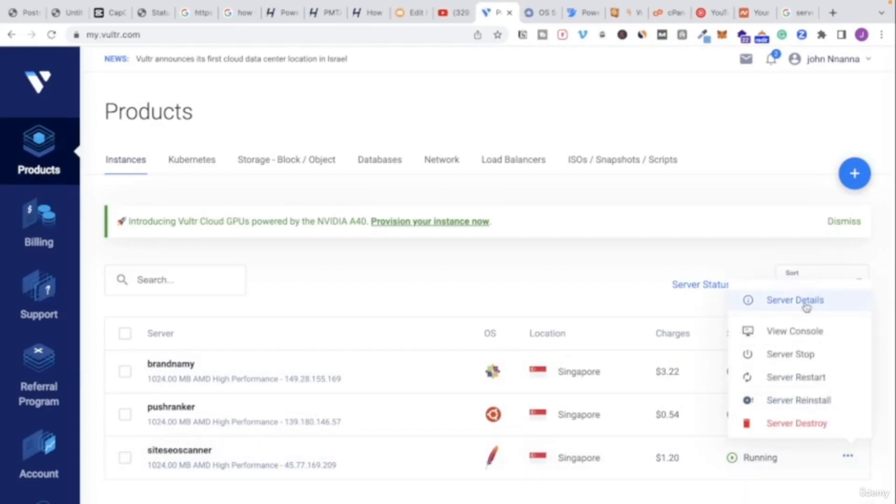
pyautogui.click(806, 306)
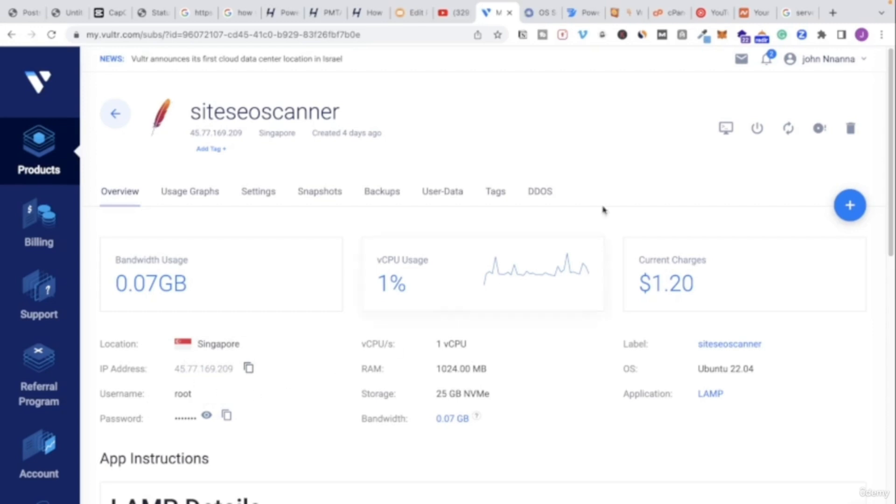
# Revisit the Rack Solutions image preview, then copy the server IP 45.77.169.209 in Vultr.
pyautogui.click(788, 14)
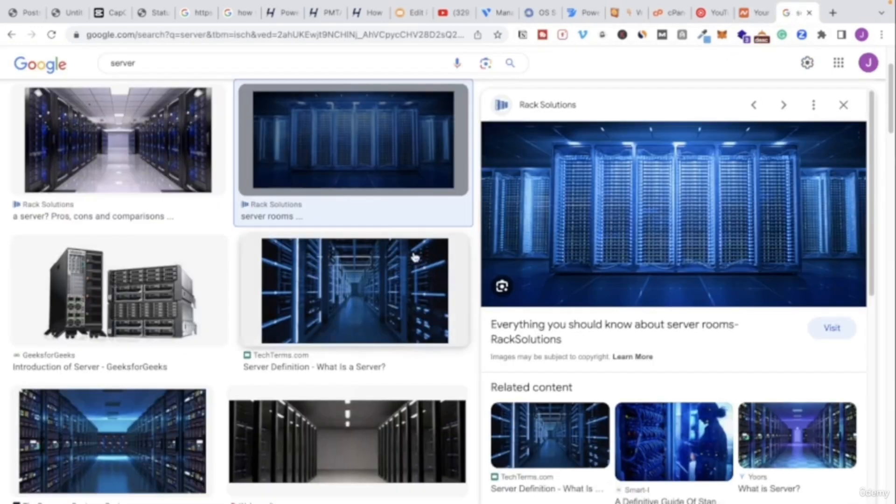
pyautogui.click(327, 159)
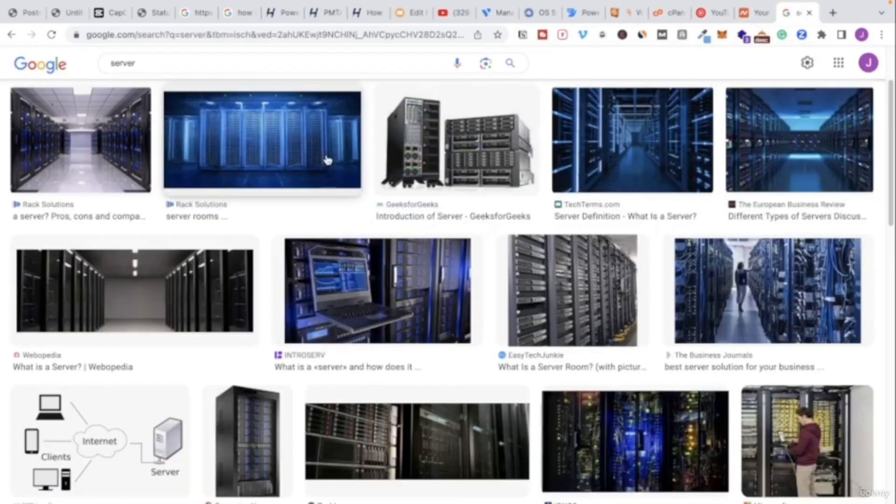
pyautogui.click(300, 146)
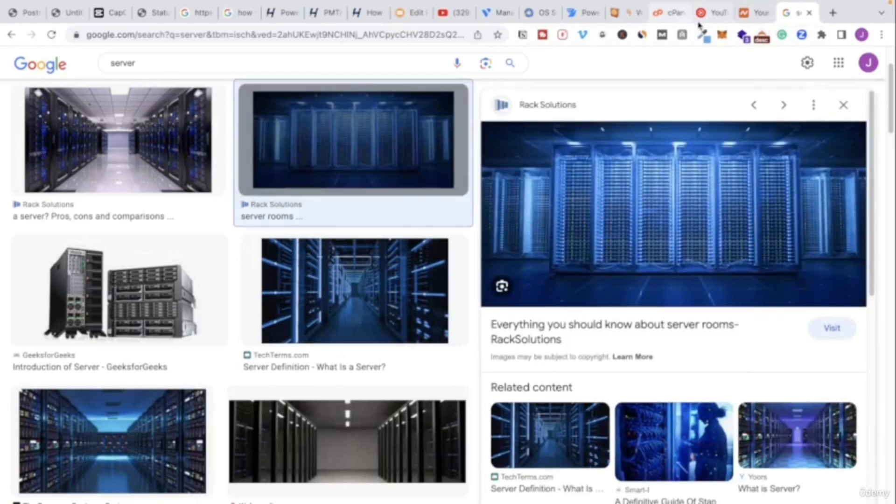
pyautogui.click(487, 14)
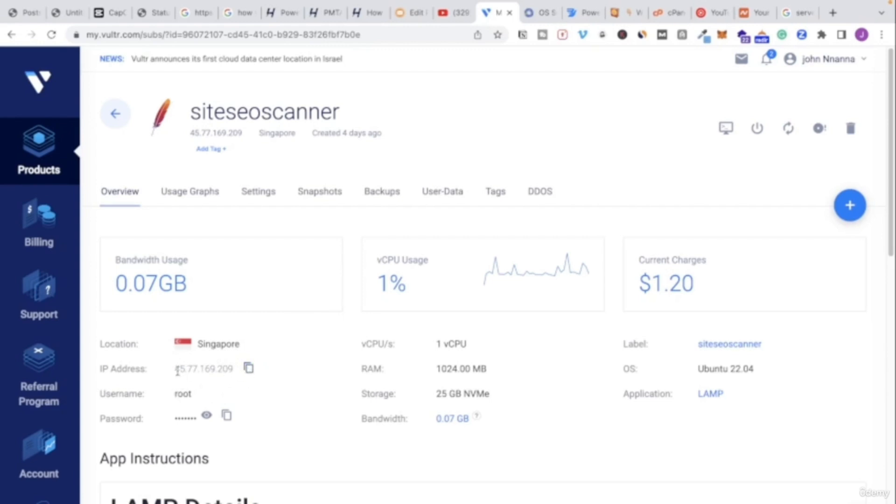
pyautogui.moveTo(175, 370); pyautogui.dragTo(232, 371)
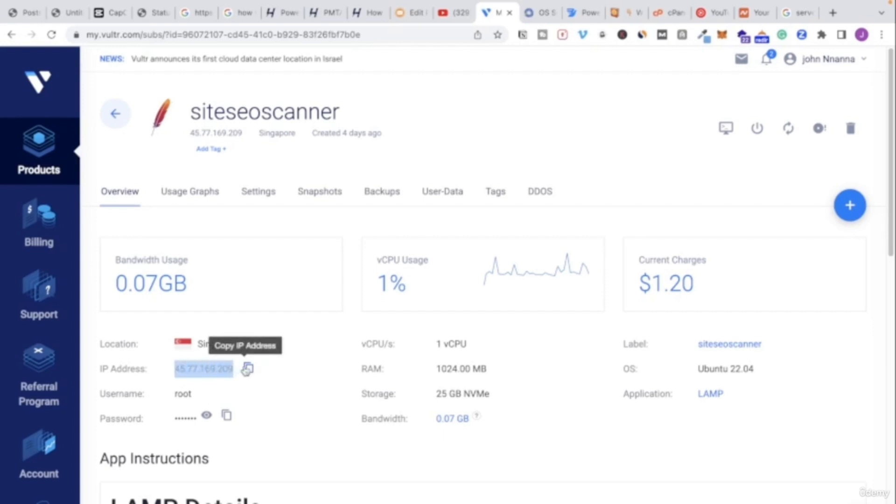
pyautogui.click(249, 368)
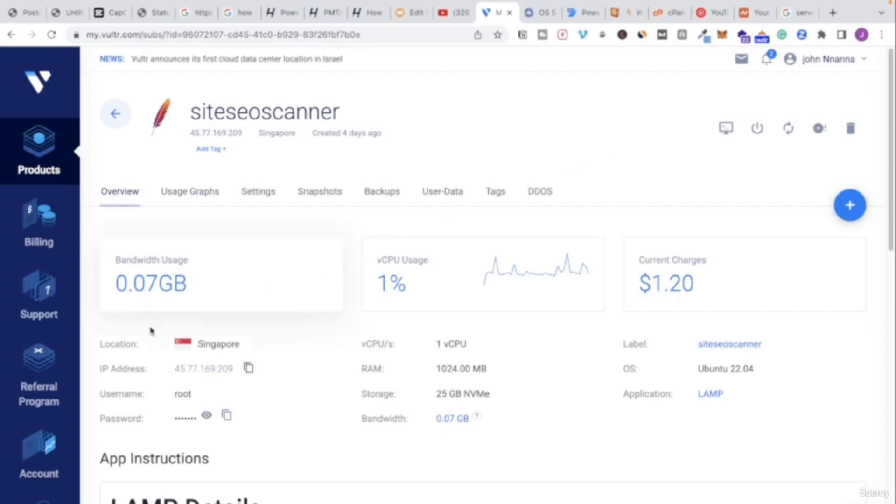
pyautogui.click(836, 13)
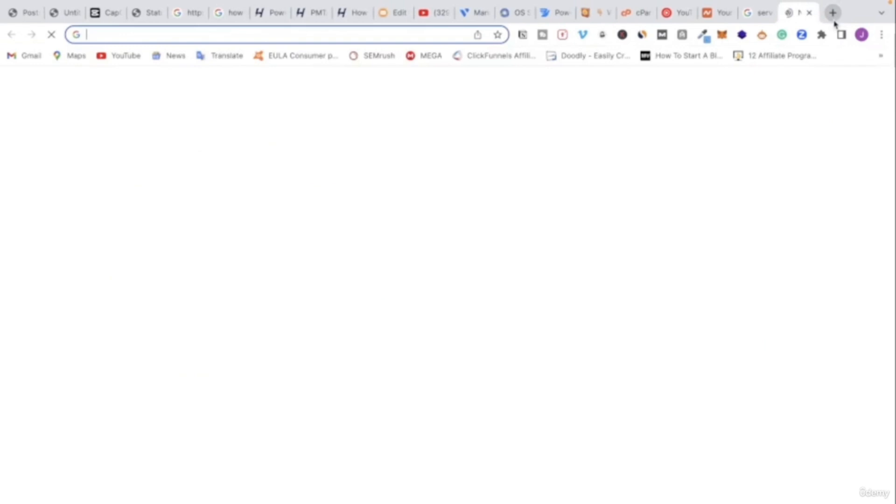
pyautogui.hotkey('ctrl', 'v')
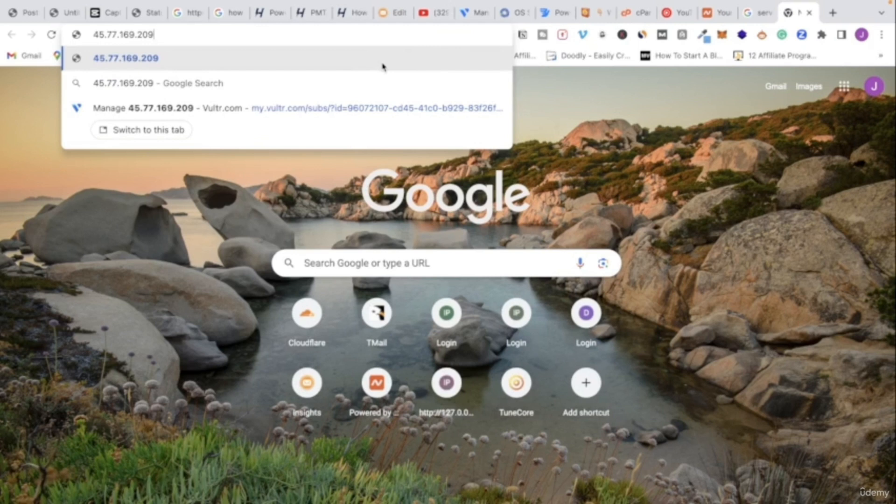
pyautogui.click(809, 16)
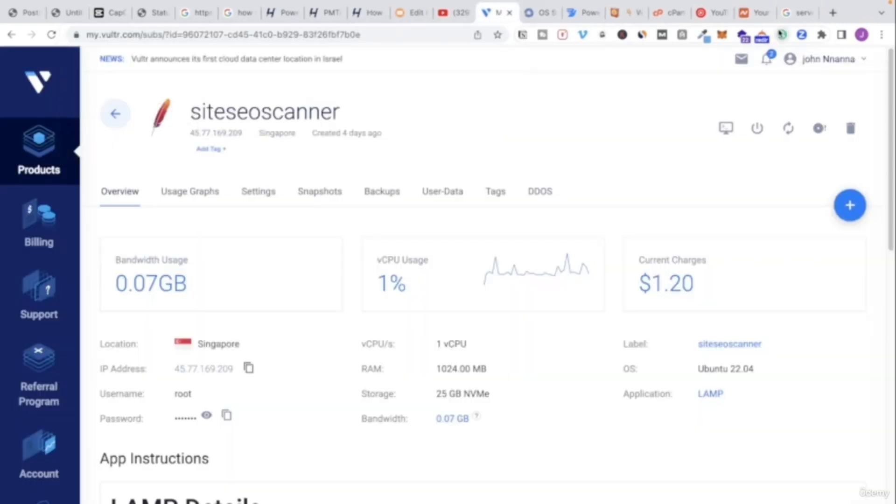
# Cycle through the Namecheap and image tabs, then copy 45.77.169.209 from the Vultr overview.
pyautogui.click(753, 17)
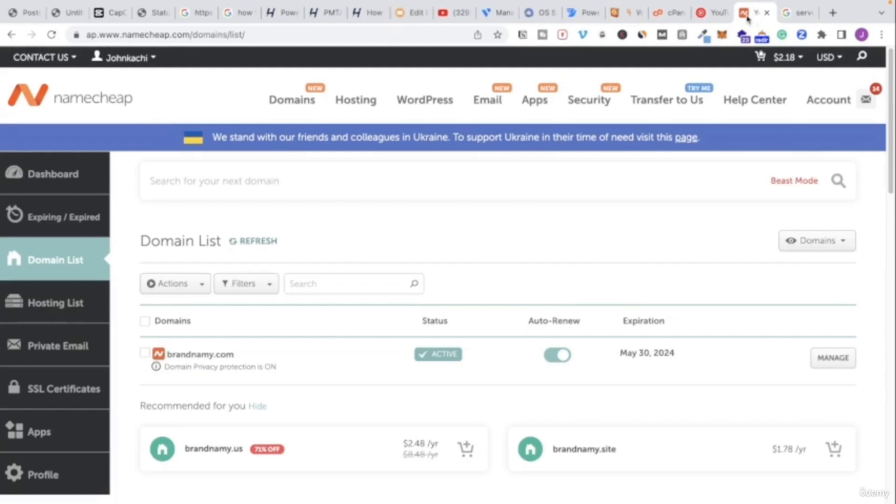
pyautogui.click(792, 15)
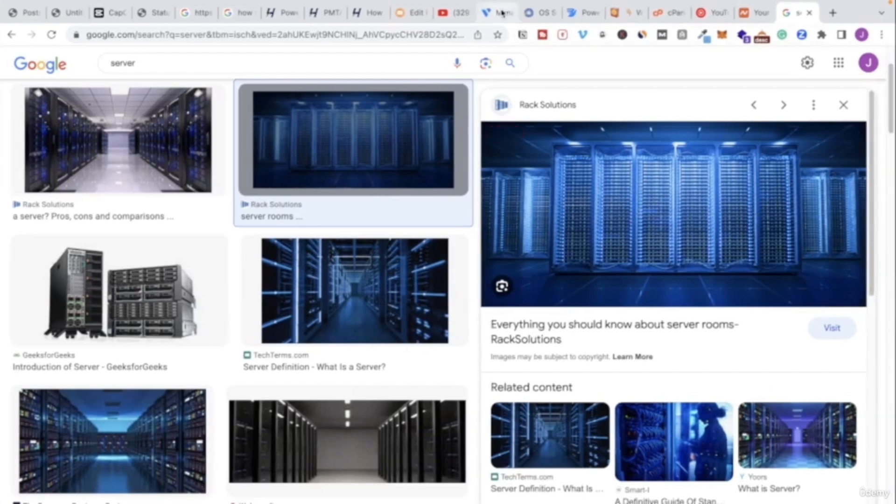
pyautogui.click(503, 13)
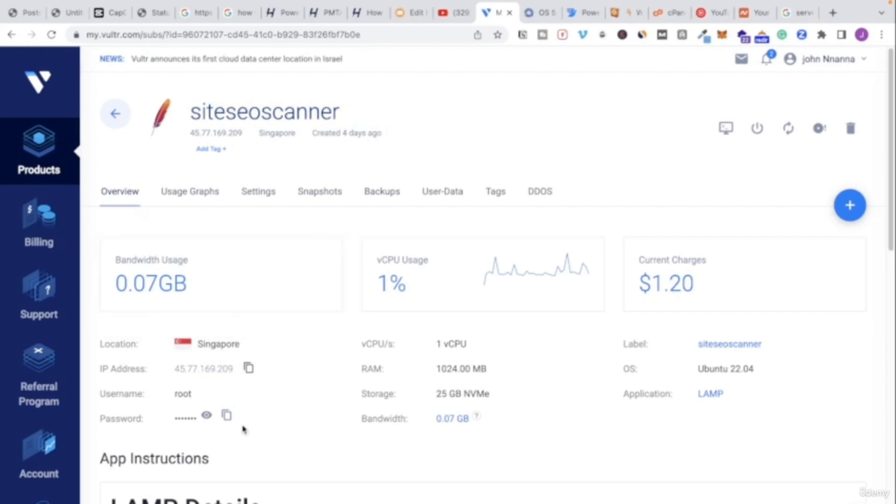
pyautogui.click(249, 370)
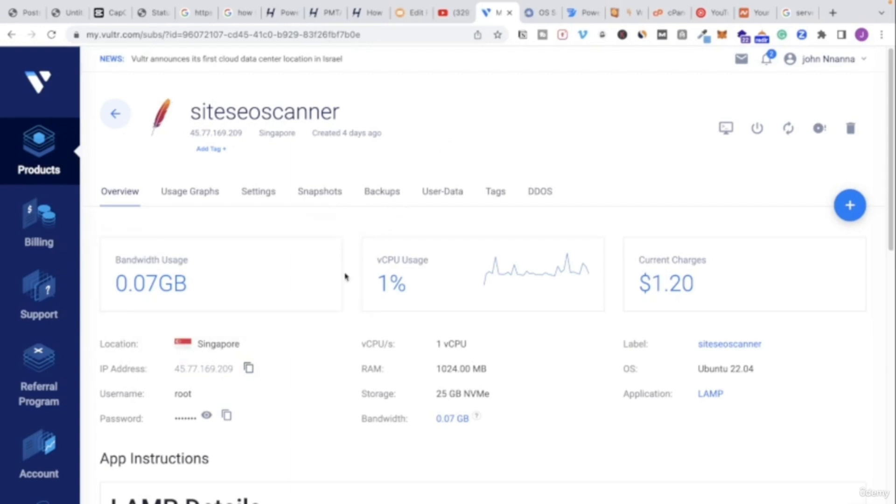
pyautogui.click(248, 370)
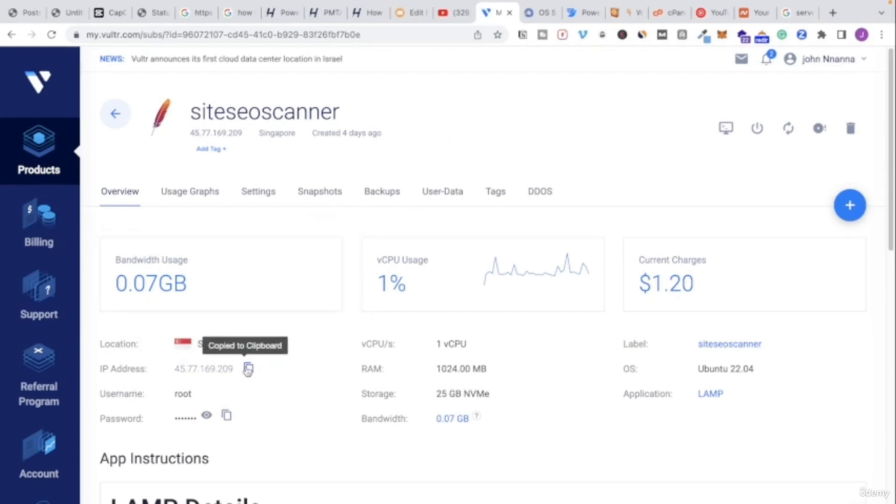
# Scroll the Namecheap Domain List down to siteseoscanner.com and choose its MANAGE button.
pyautogui.click(744, 15)
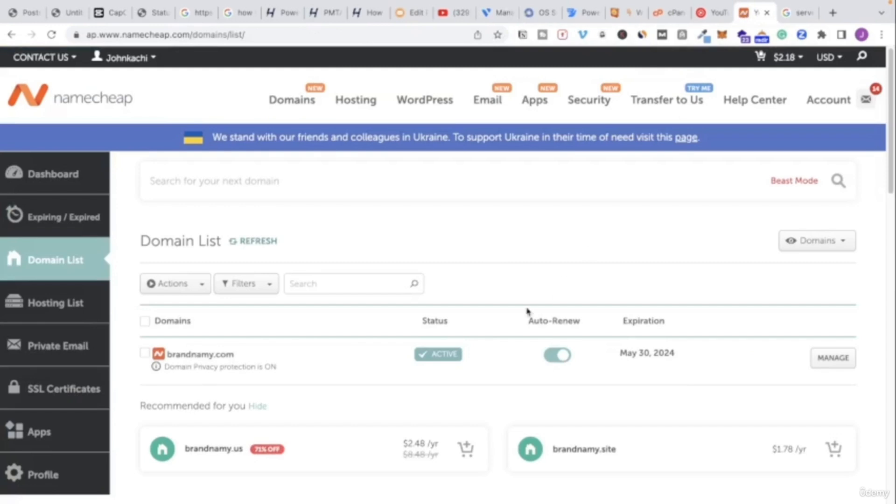
pyautogui.scroll(-3, 515, 240)
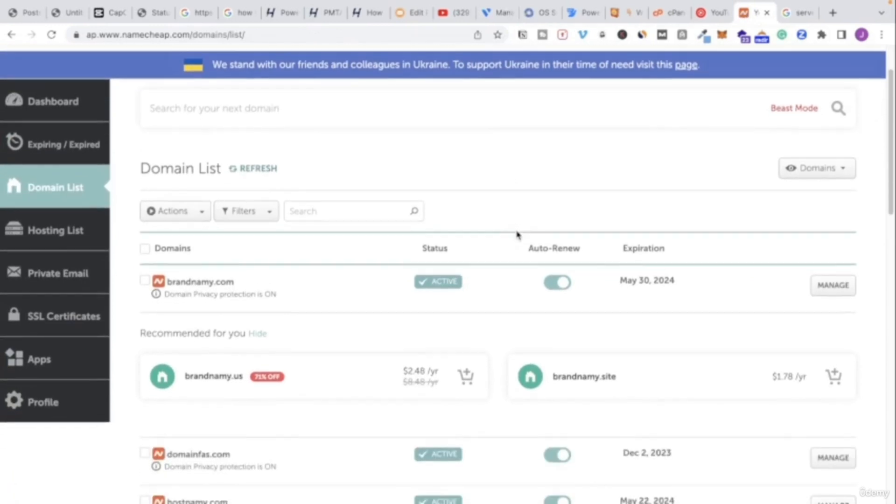
pyautogui.scroll(-2, 516, 234)
pyautogui.scroll(-5, 346, 316)
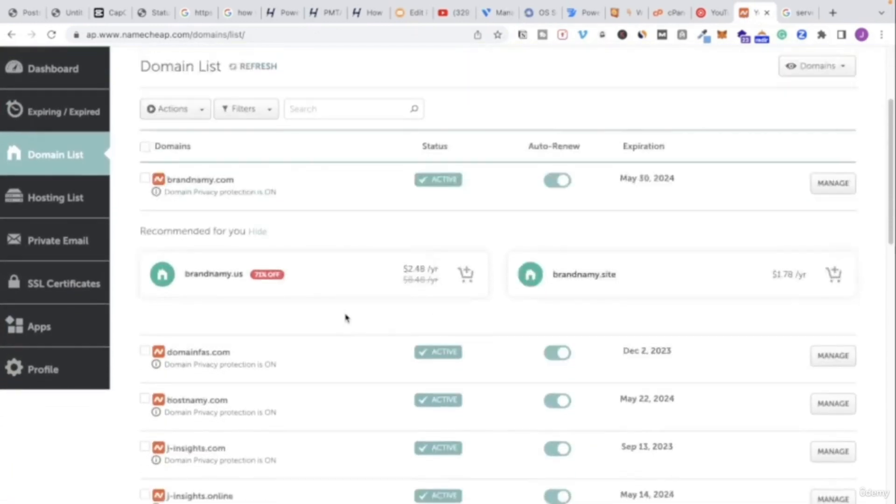
pyautogui.scroll(4, 395, 258)
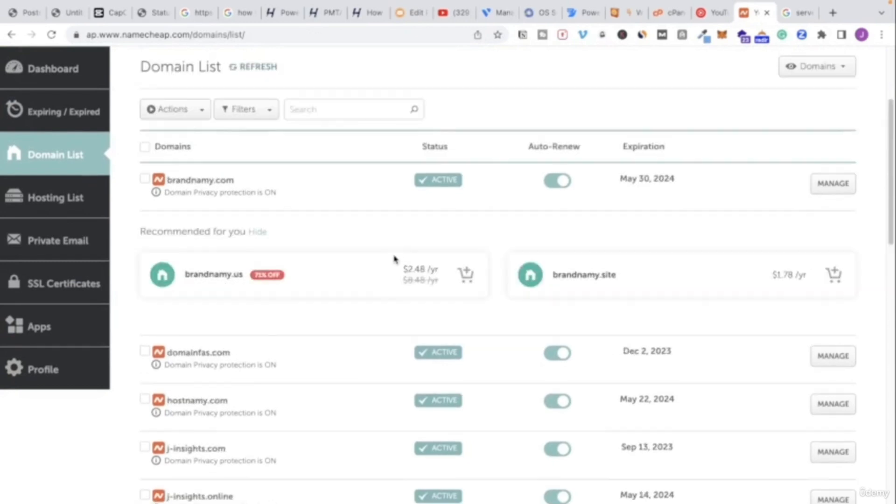
pyautogui.scroll(-2, 395, 258)
pyautogui.scroll(-4, 393, 259)
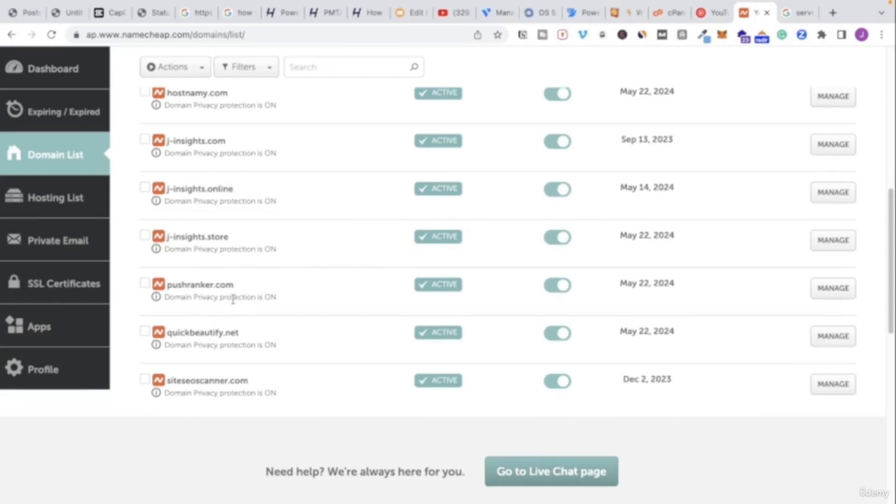
pyautogui.click(838, 387)
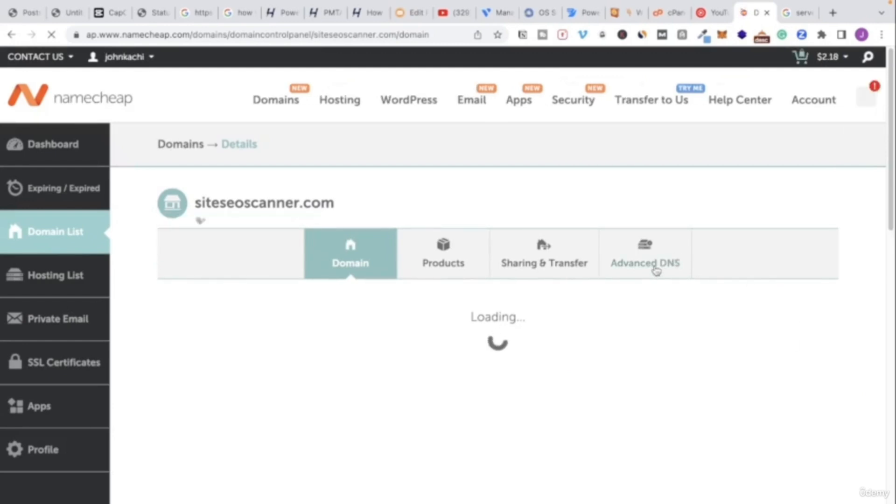
# On the Advanced DNS page, add and save an A Record with host @ and value 45.77.169.209.
pyautogui.click(657, 272)
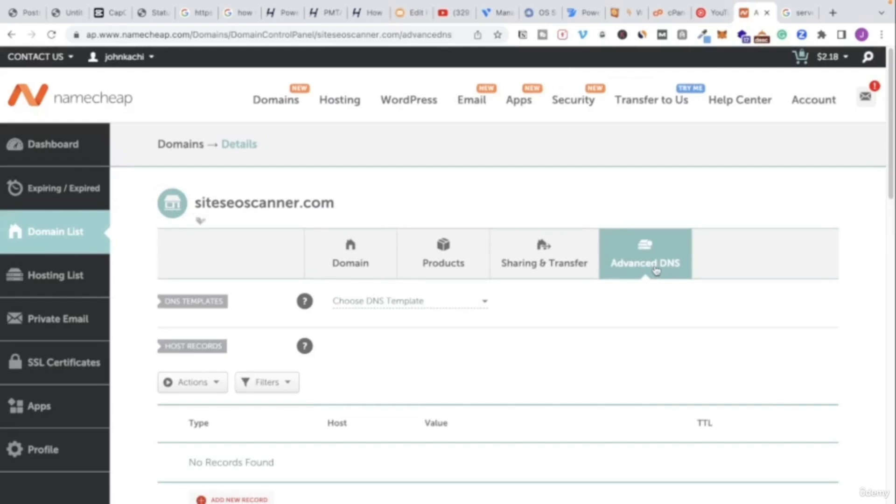
pyautogui.scroll(-3, 378, 406)
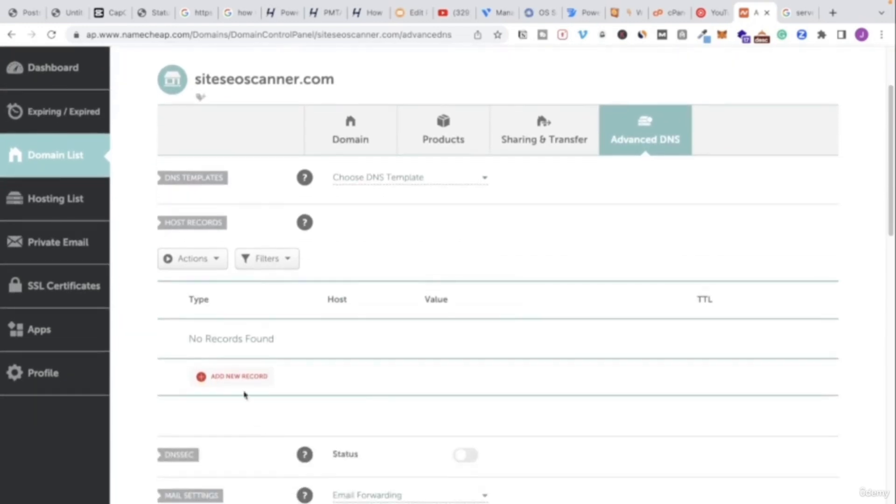
pyautogui.click(228, 377)
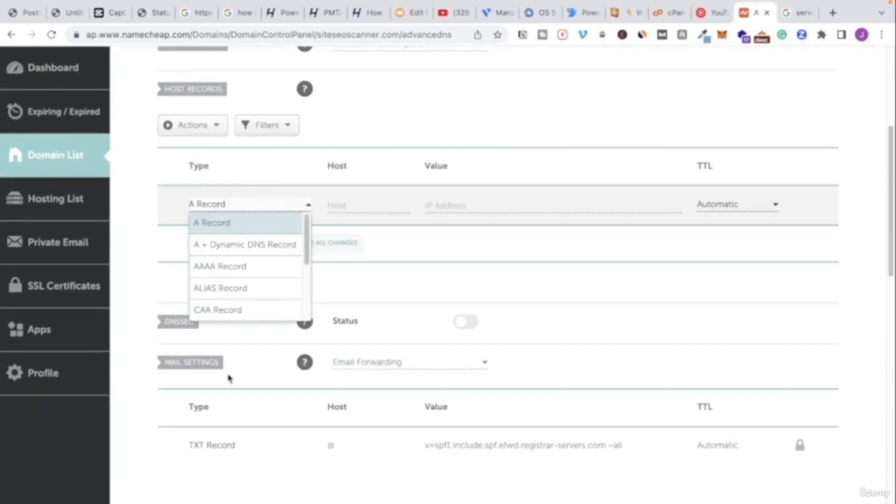
pyautogui.click(246, 227)
pyautogui.click(349, 204)
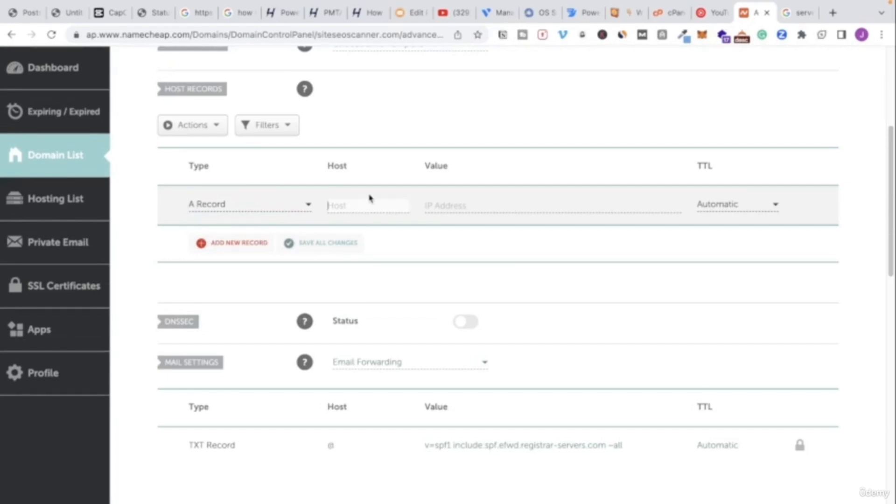
pyautogui.scroll(2, 412, 134)
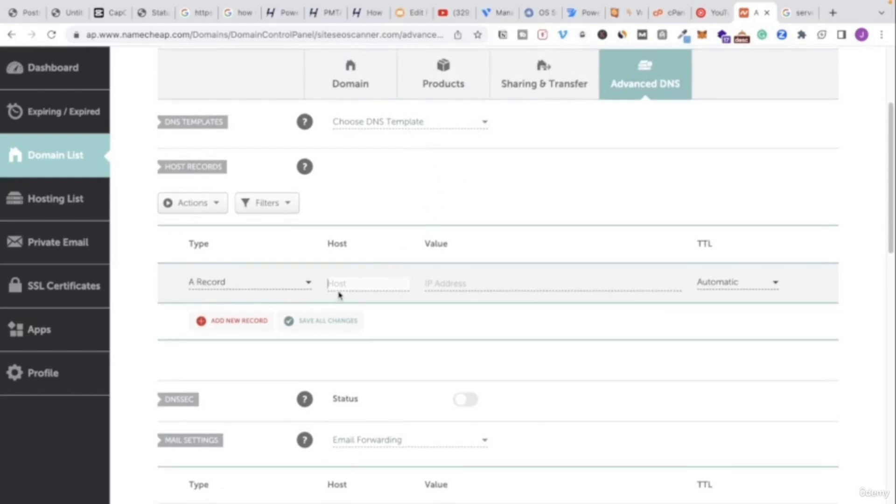
pyautogui.click(444, 282)
pyautogui.write('45.77.169.209')
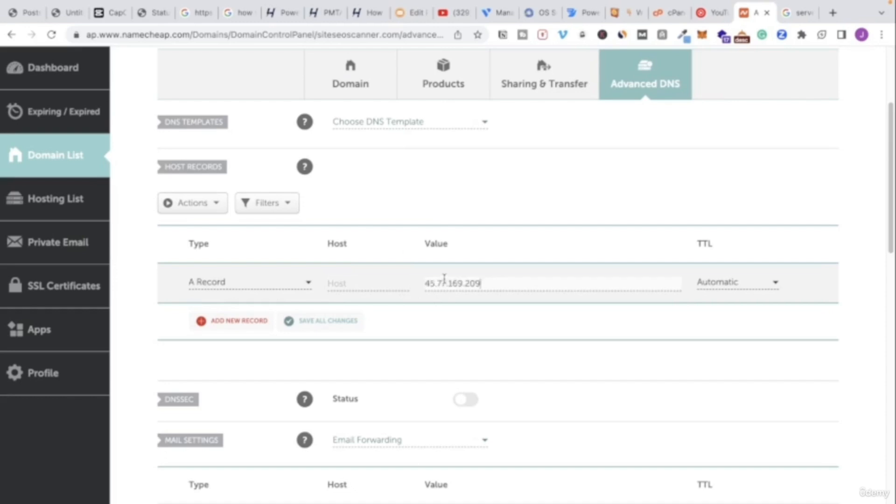
pyautogui.click(352, 283)
pyautogui.write('@')
pyautogui.click(314, 321)
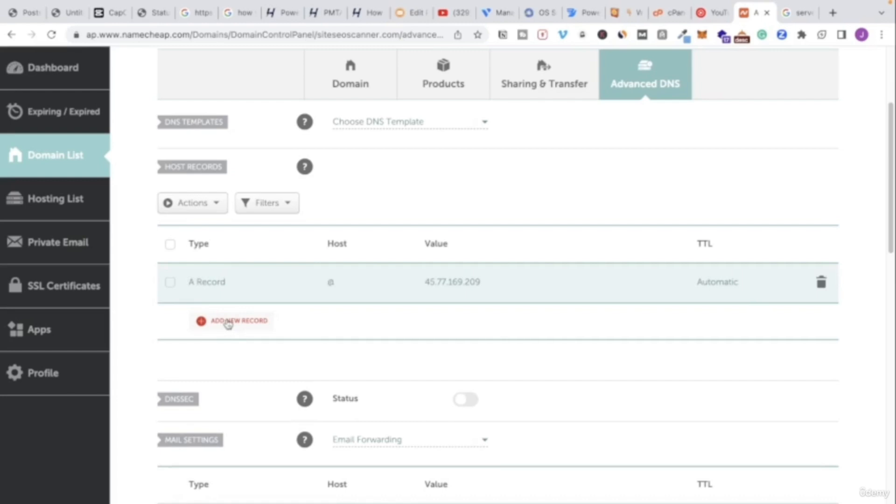
pyautogui.click(228, 324)
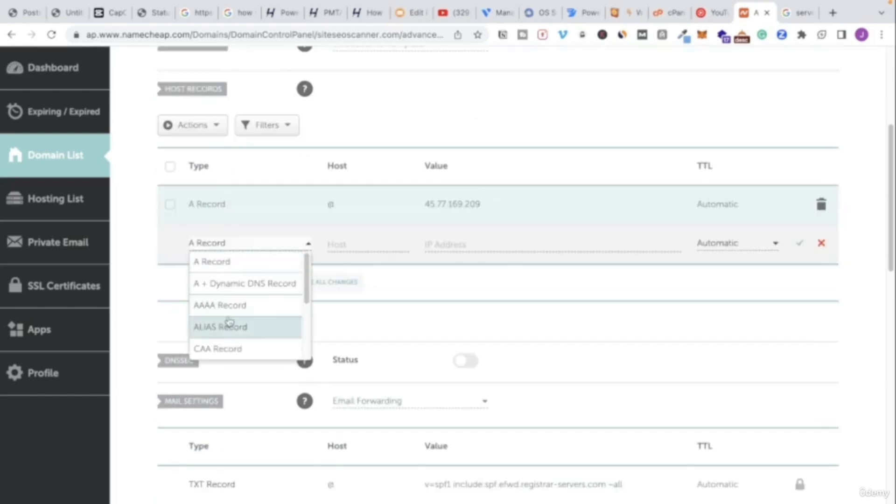
pyautogui.click(243, 269)
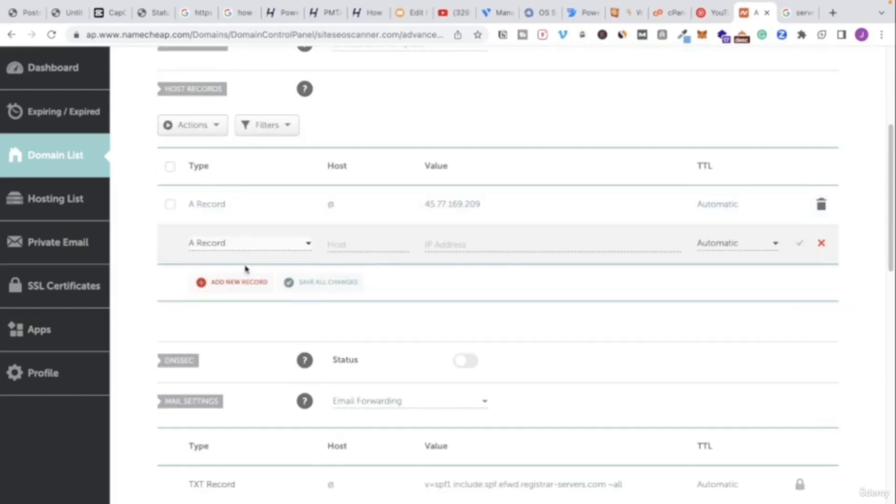
pyautogui.click(364, 245)
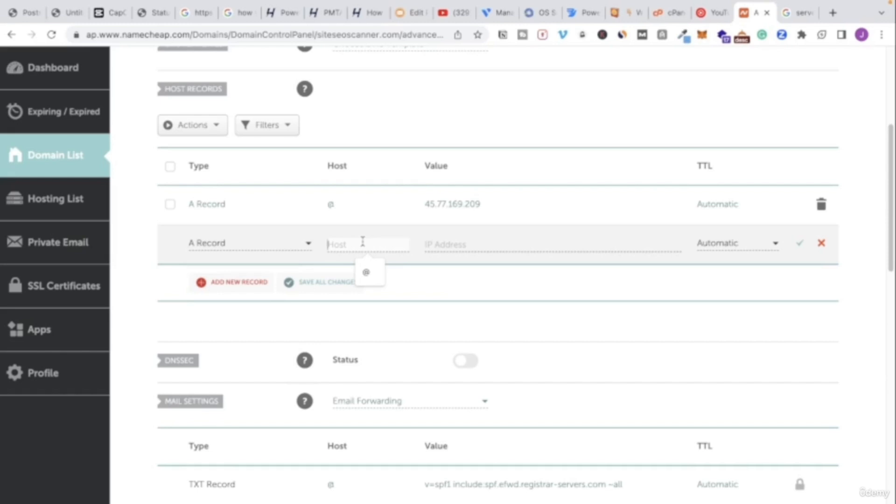
pyautogui.write('mail')
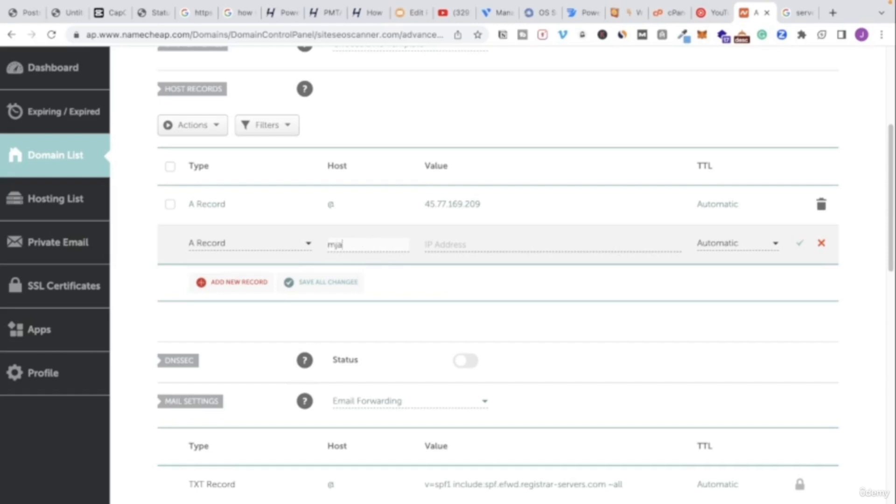
pyautogui.press('BackSpace')
pyautogui.press('BackSpace')
pyautogui.press('BackSpace')
pyautogui.write('ail')
pyautogui.click(464, 245)
pyautogui.write('45.77.169.209')
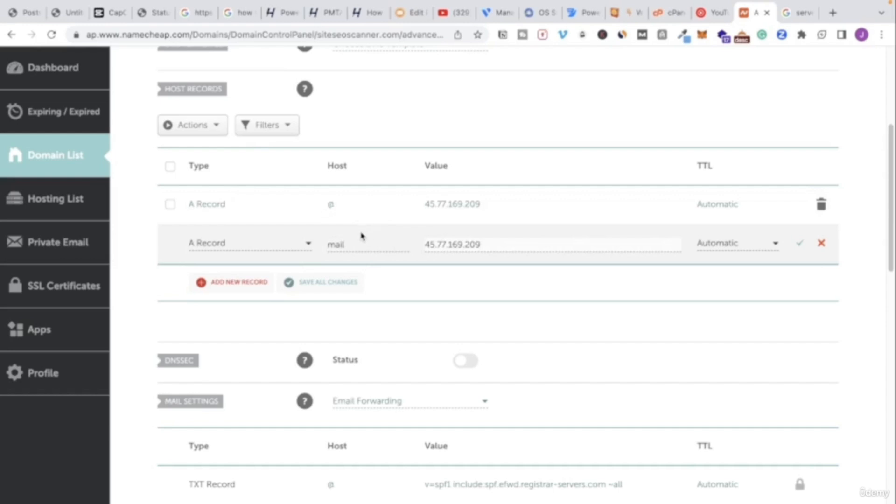
pyautogui.scroll(5, 360, 235)
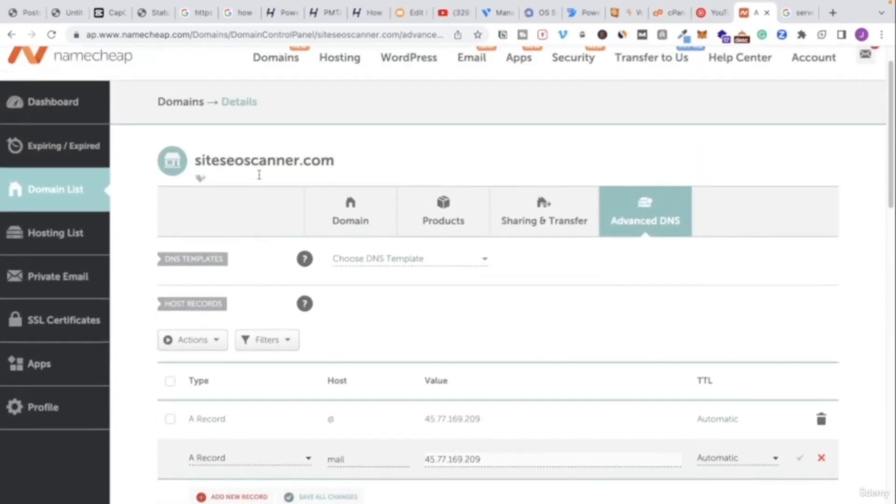
pyautogui.scroll(-7, 322, 191)
pyautogui.scroll(7, 324, 192)
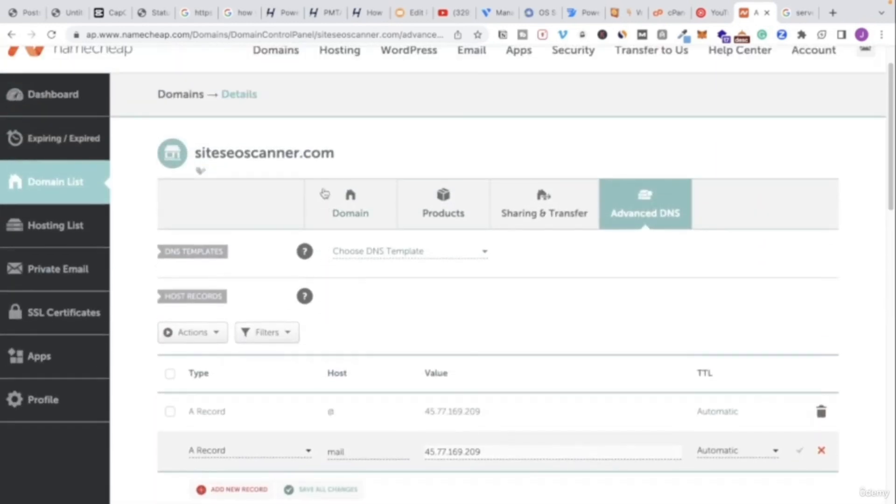
pyautogui.scroll(-3, 324, 193)
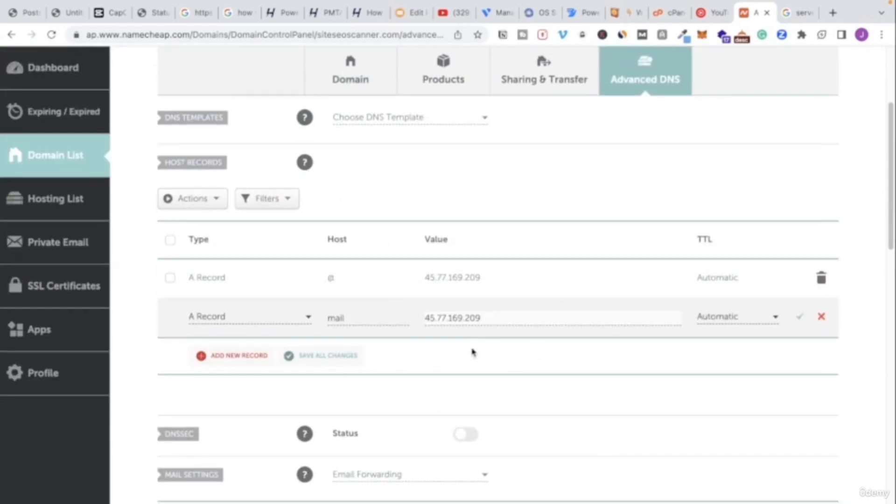
pyautogui.click(822, 319)
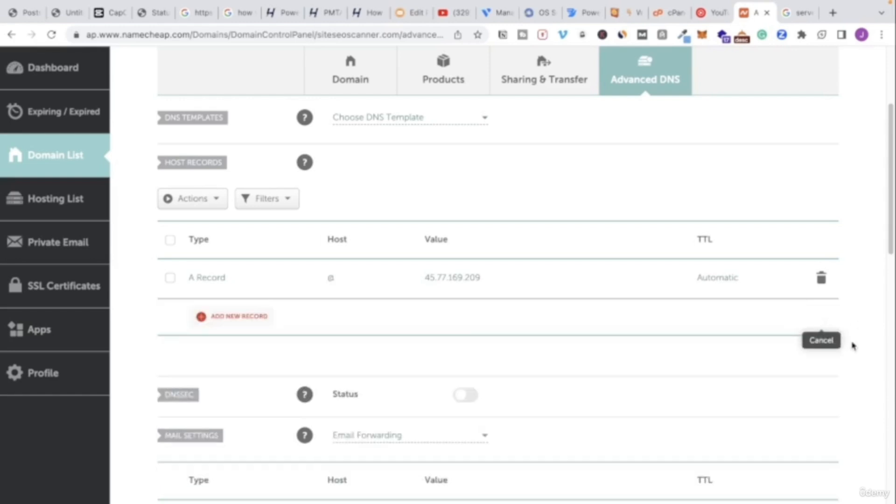
pyautogui.click(239, 318)
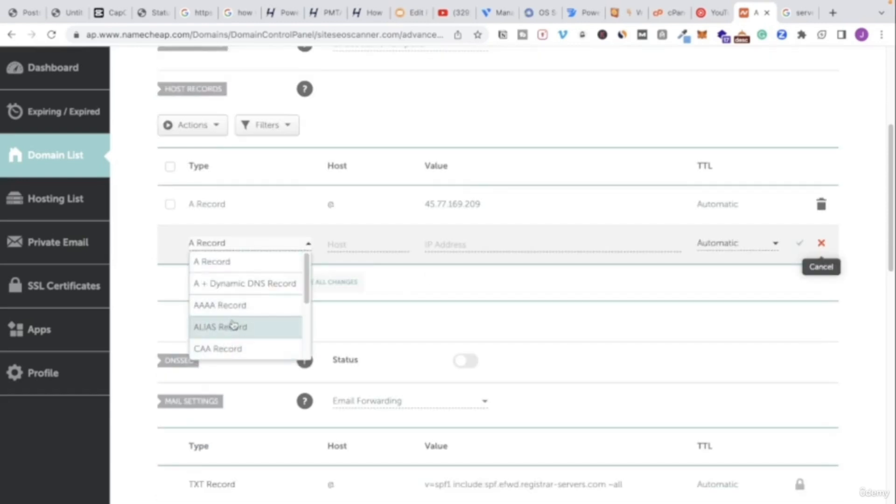
pyautogui.scroll(-2, 224, 342)
pyautogui.click(225, 320)
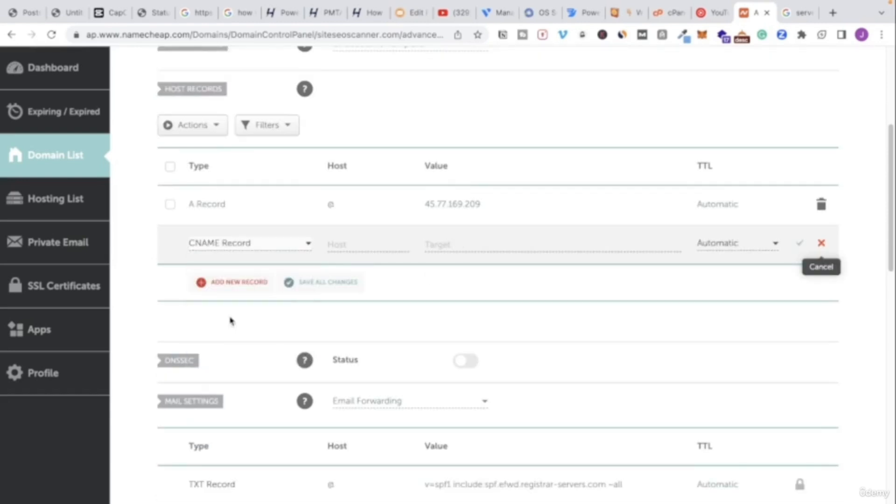
pyautogui.click(339, 245)
pyautogui.write('www')
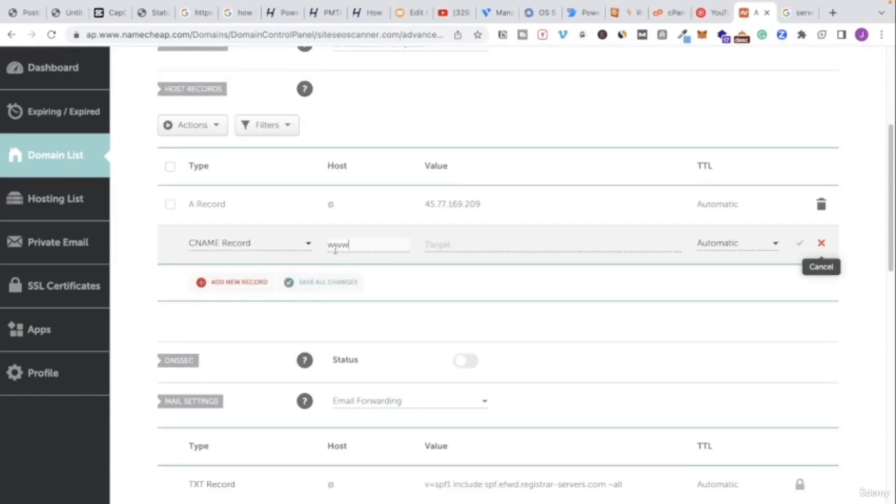
# Copy siteseoscanner.com into the CNAME target and save the record.
pyautogui.click(451, 248)
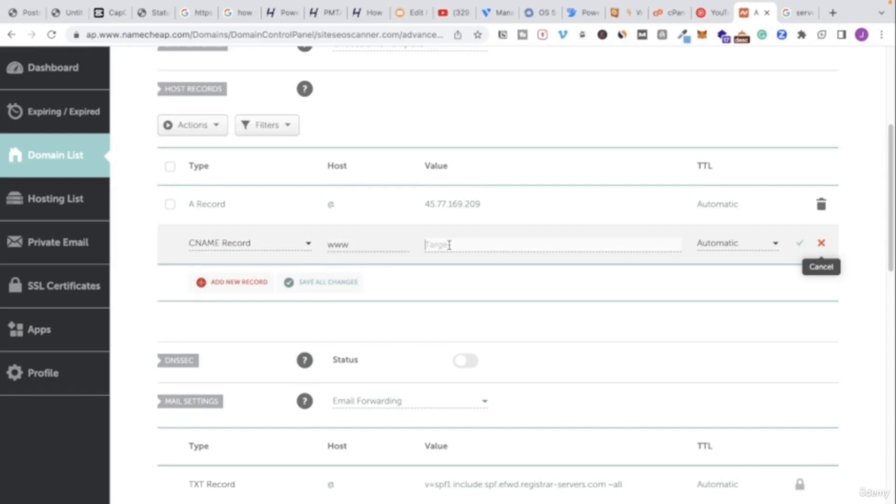
pyautogui.write('j')
pyautogui.press('BackSpace')
pyautogui.scroll(2, 469, 125)
pyautogui.scroll(2, 469, 125)
pyautogui.tripleClick(289, 116)
pyautogui.press('super+c')
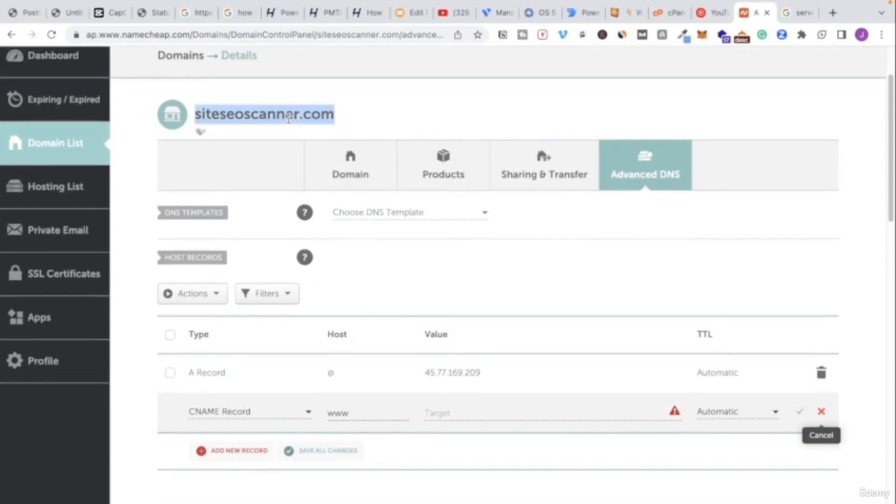
pyautogui.click(447, 412)
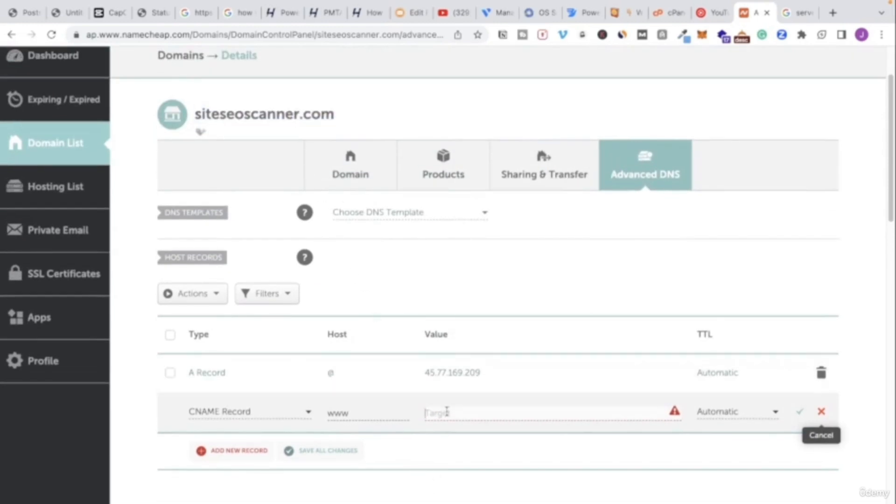
pyautogui.press('super+v')
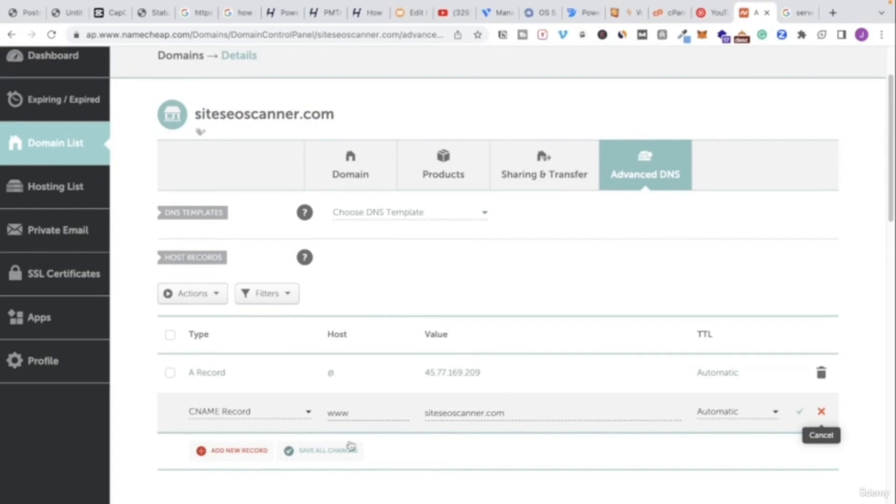
pyautogui.click(325, 455)
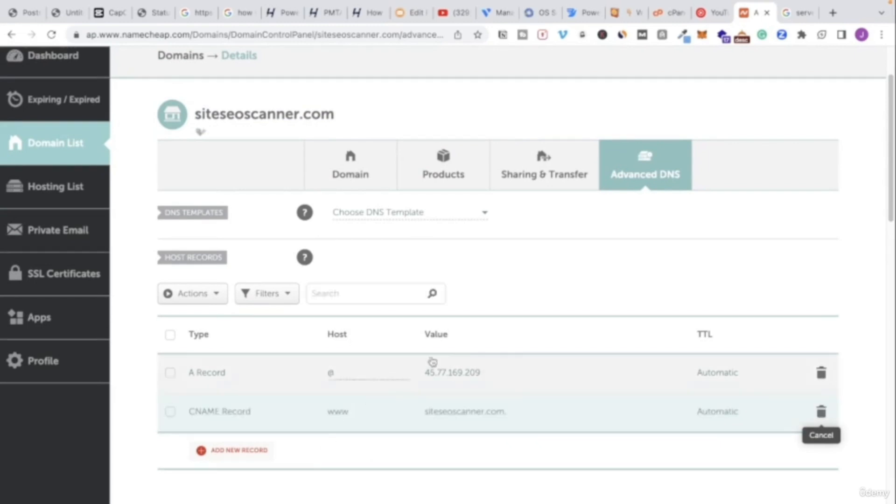
pyautogui.scroll(-3, 468, 404)
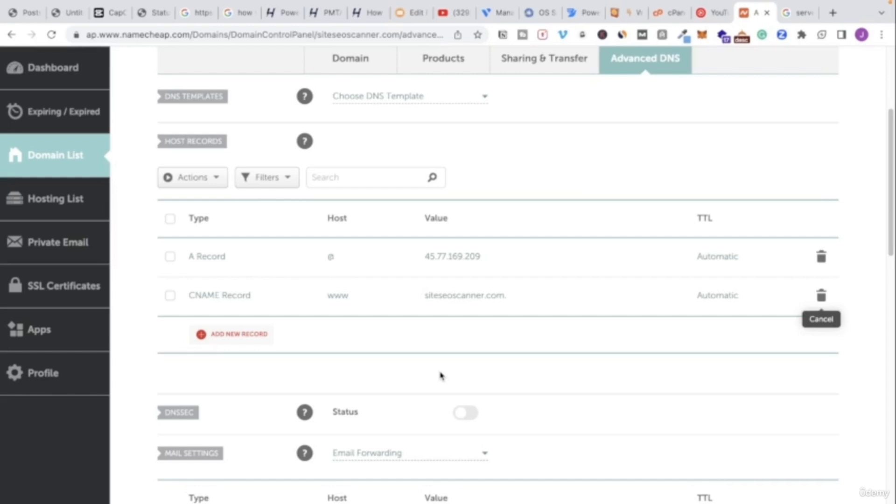
# Delete the www CNAME record, leaving only the @ A record to 45.77.169.209.
pyautogui.click(821, 297)
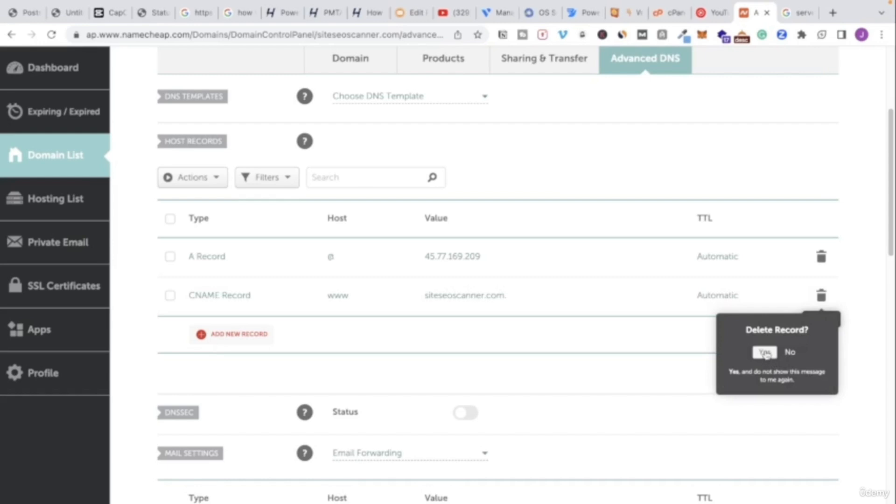
pyautogui.click(766, 353)
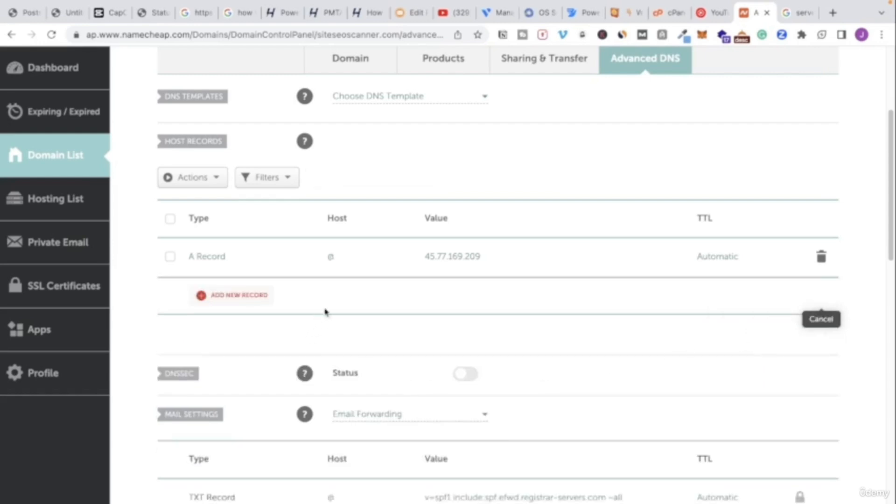
pyautogui.scroll(5, 619, 219)
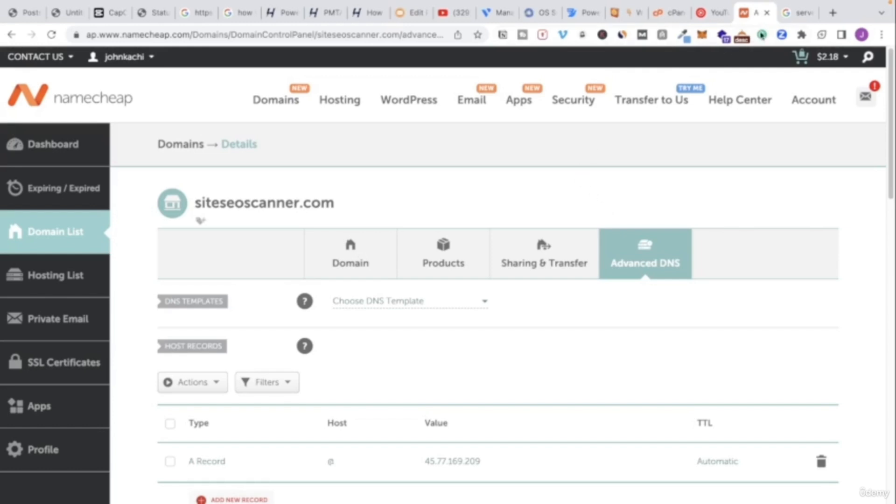
# Move between browser tabs and desktops, ending on the j-insights.online domain details page.
pyautogui.click(798, 13)
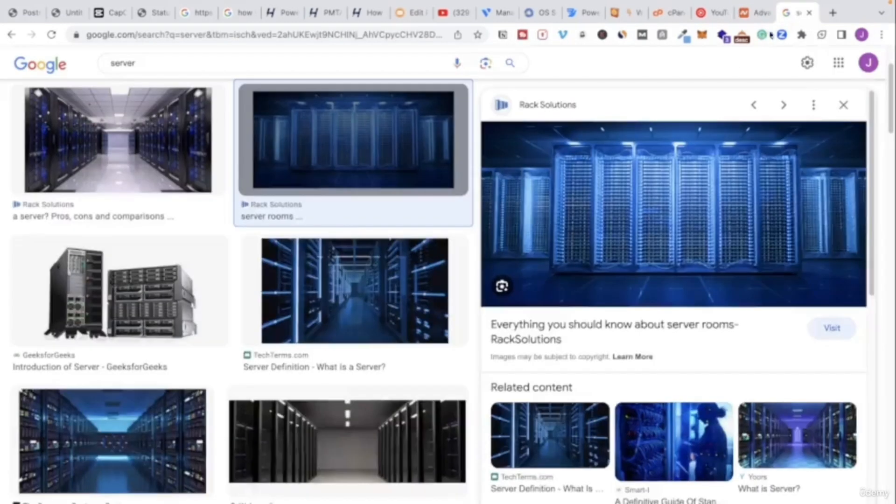
pyautogui.click(756, 12)
pyautogui.hotkey('ctrl', 'Left')
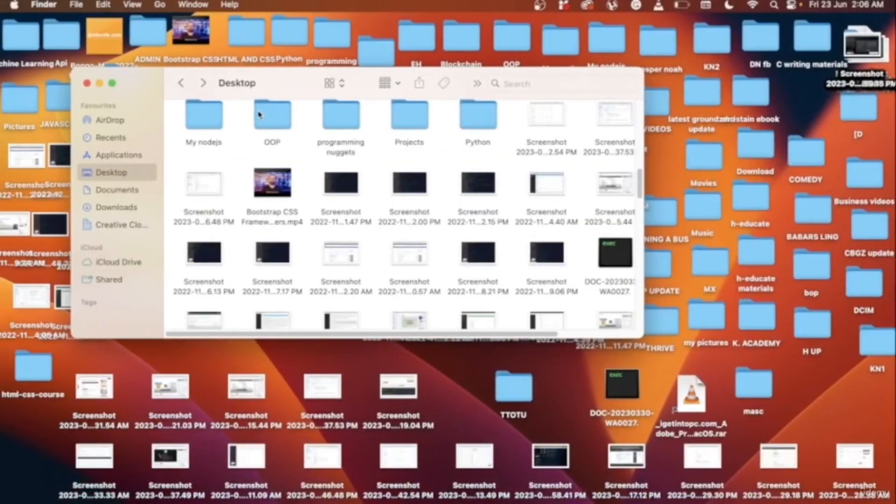
pyautogui.hotkey('ctrl', 'Right')
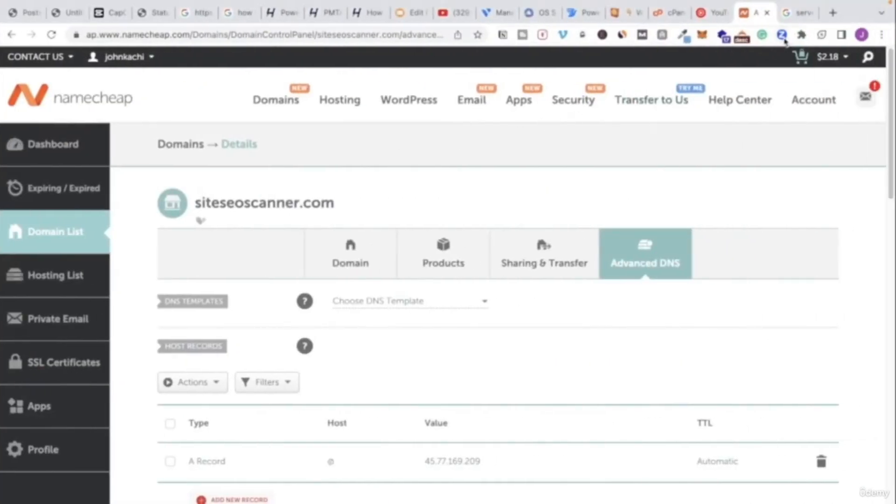
pyautogui.click(792, 13)
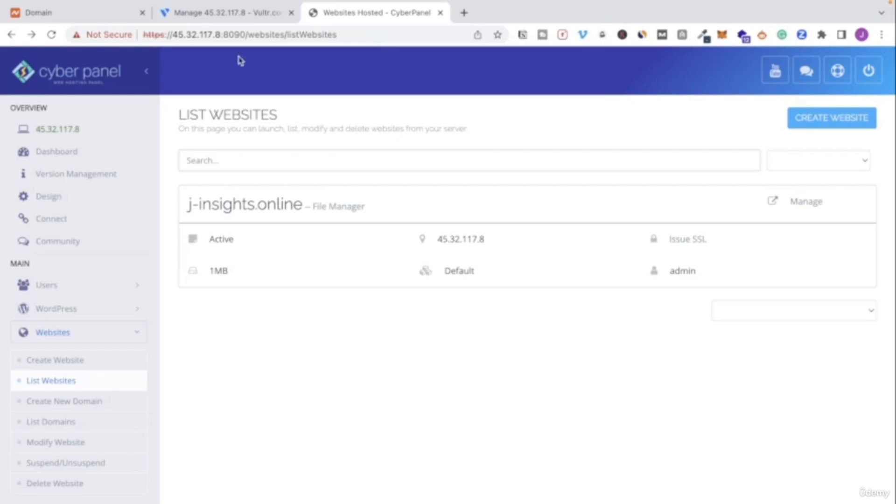
pyautogui.click(76, 14)
pyautogui.moveTo(206, 92)
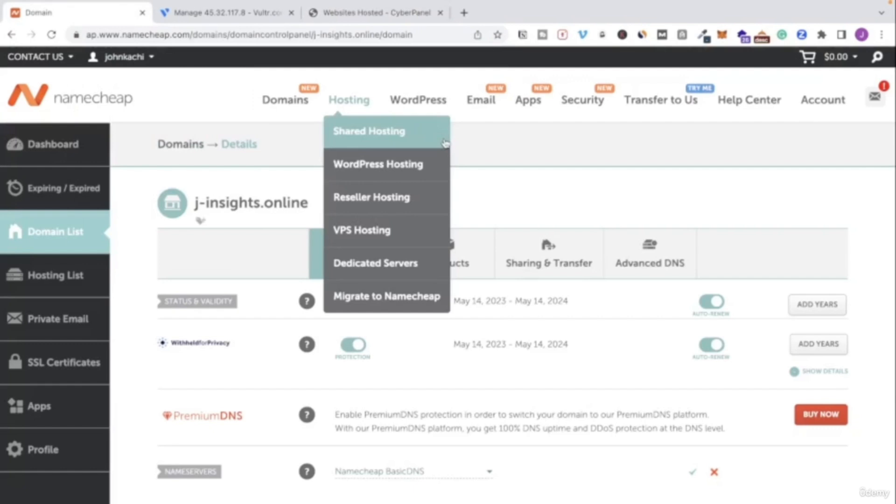
# Switch the j-insights.online nameservers to Custom DNS.
pyautogui.scroll(-5, 378, 230)
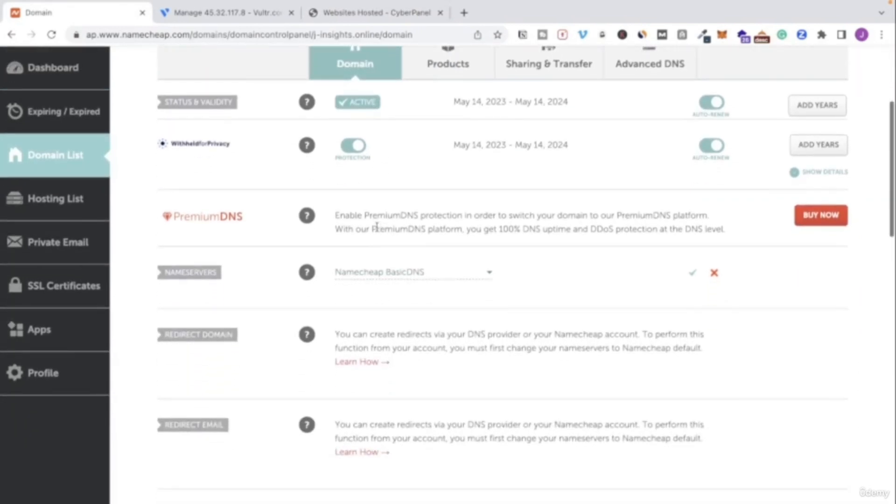
pyautogui.click(409, 271)
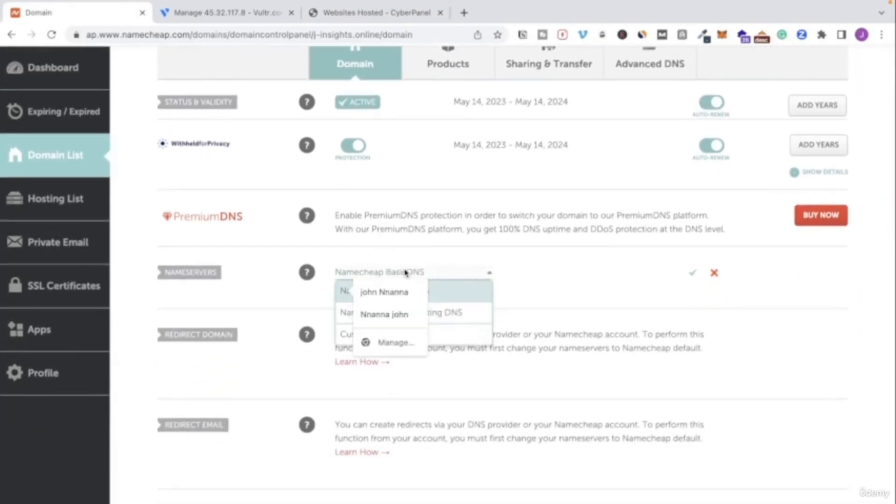
pyautogui.click(525, 272)
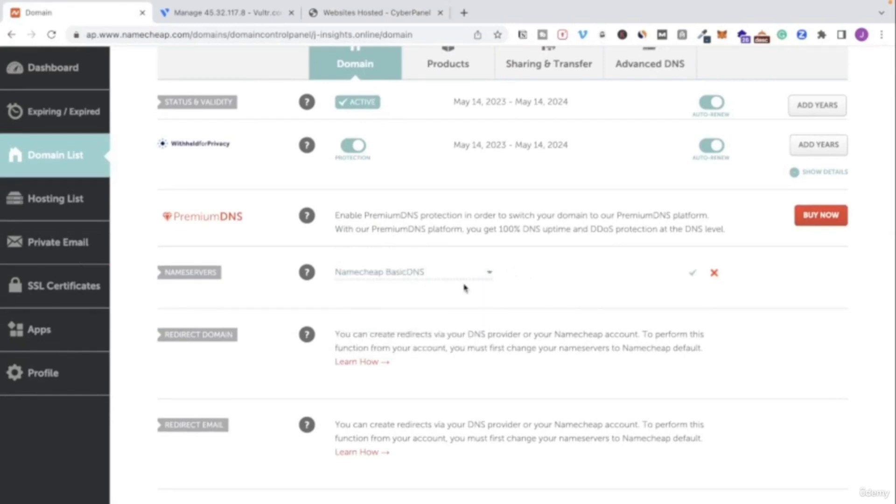
pyautogui.click(405, 275)
pyautogui.click(458, 334)
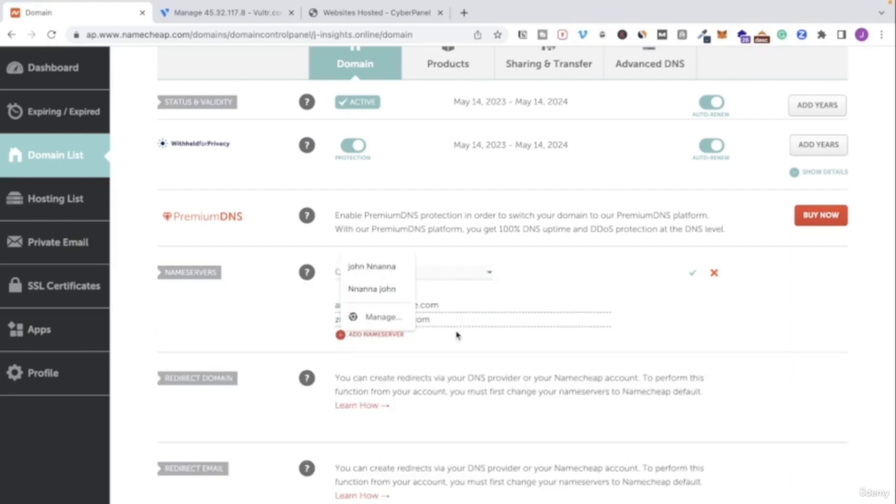
pyautogui.click(540, 294)
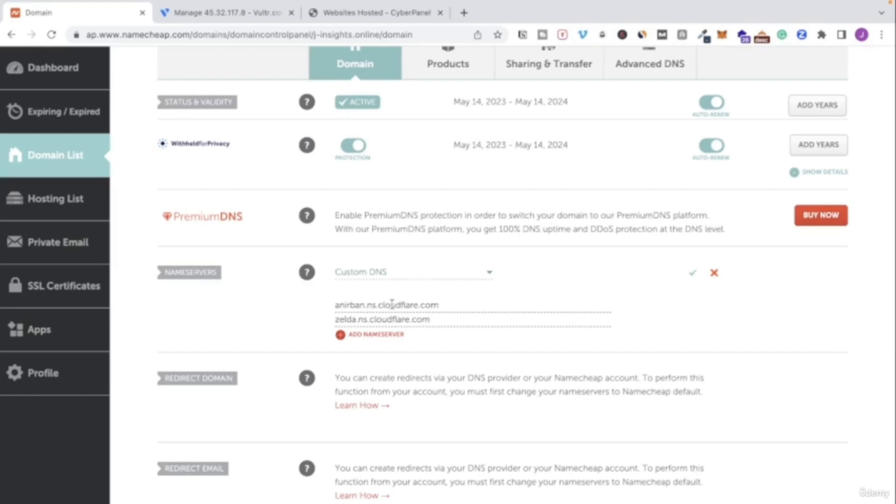
# Switch the nameservers back to Namecheap BasicDNS and save the setting.
pyautogui.click(489, 273)
pyautogui.click(466, 297)
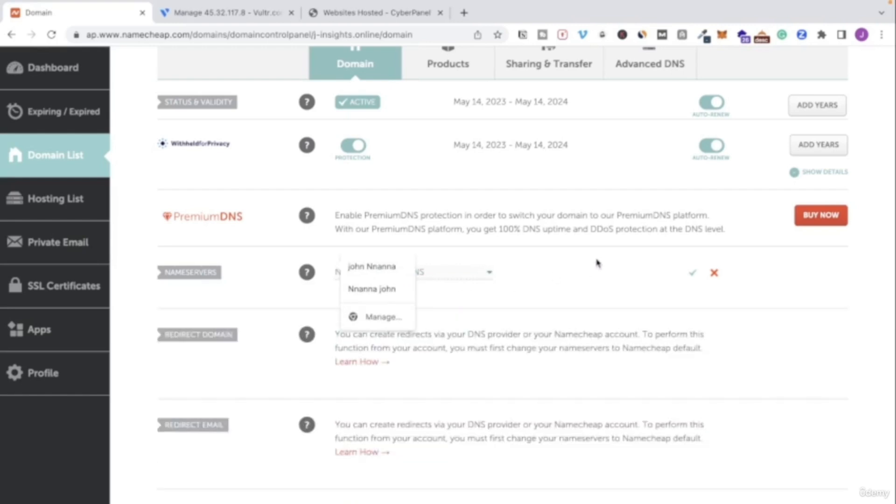
pyautogui.click(693, 276)
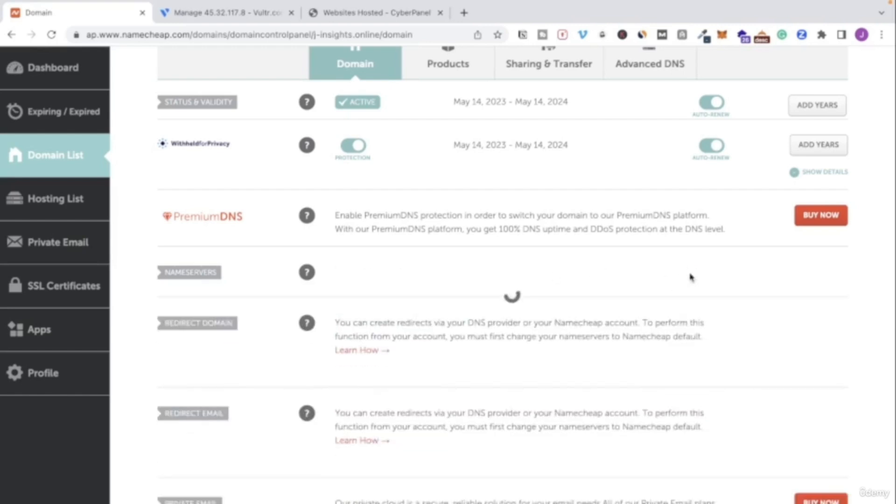
pyautogui.scroll(5, 623, 194)
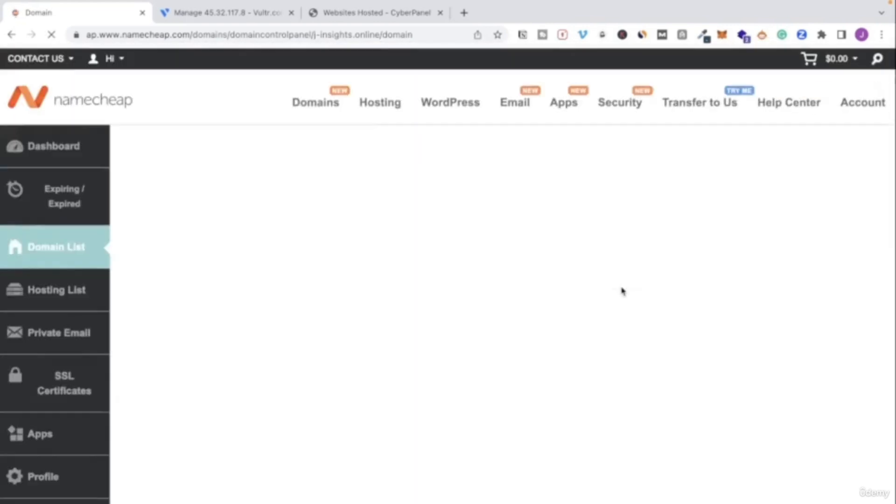
pyautogui.scroll(-3, 623, 292)
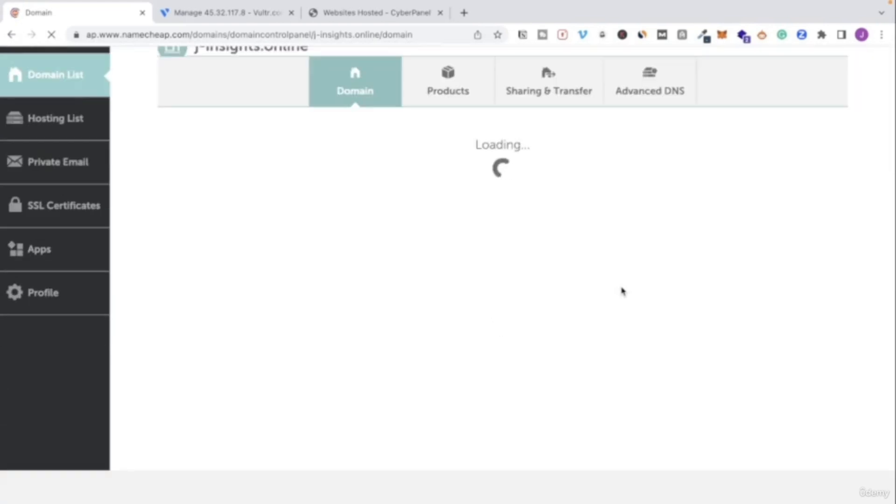
pyautogui.scroll(2, 622, 292)
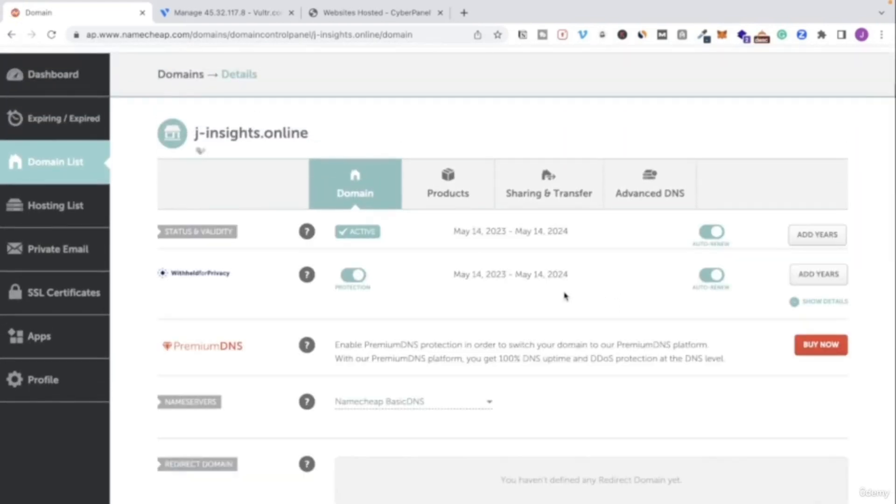
pyautogui.scroll(-1, 541, 339)
# On Advanced DNS, delete the CNAME record pointing @ to i-ink.me.
pyautogui.click(644, 162)
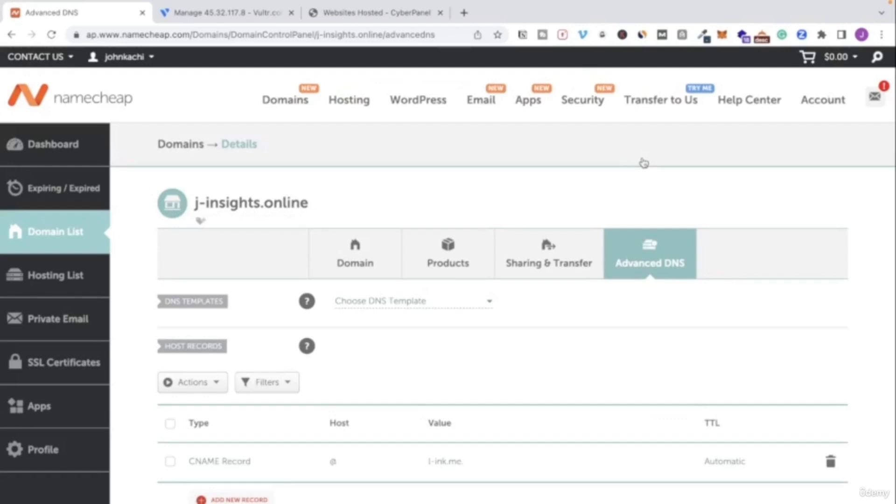
pyautogui.scroll(-2, 566, 372)
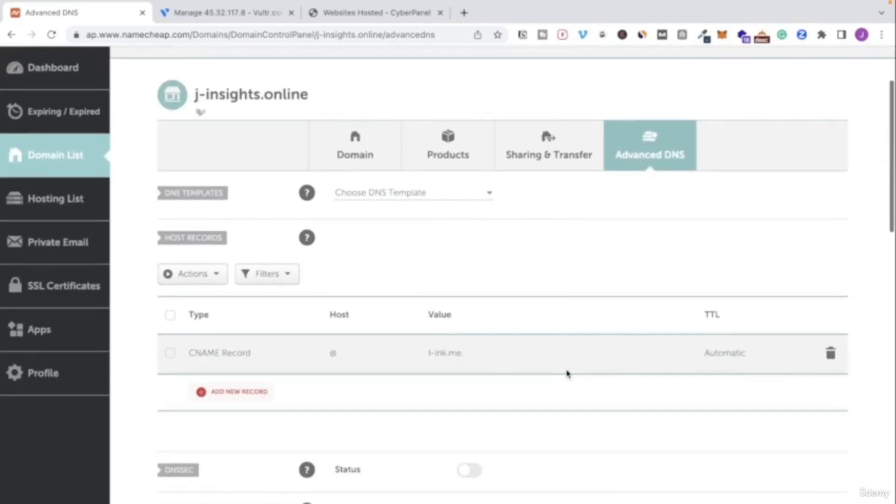
pyautogui.scroll(-1, 567, 373)
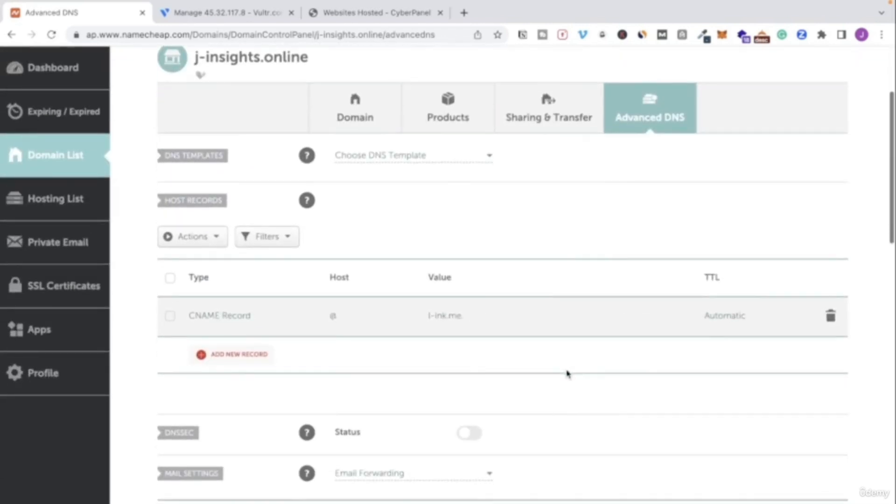
pyautogui.click(830, 317)
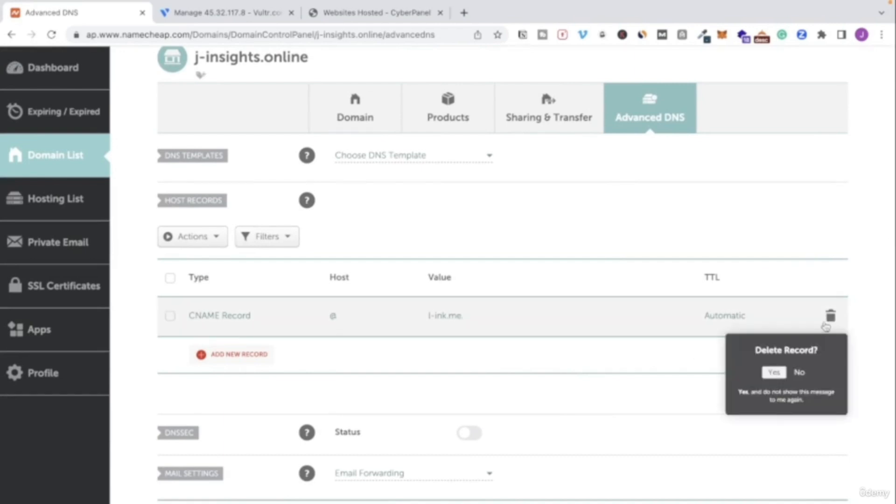
pyautogui.click(773, 372)
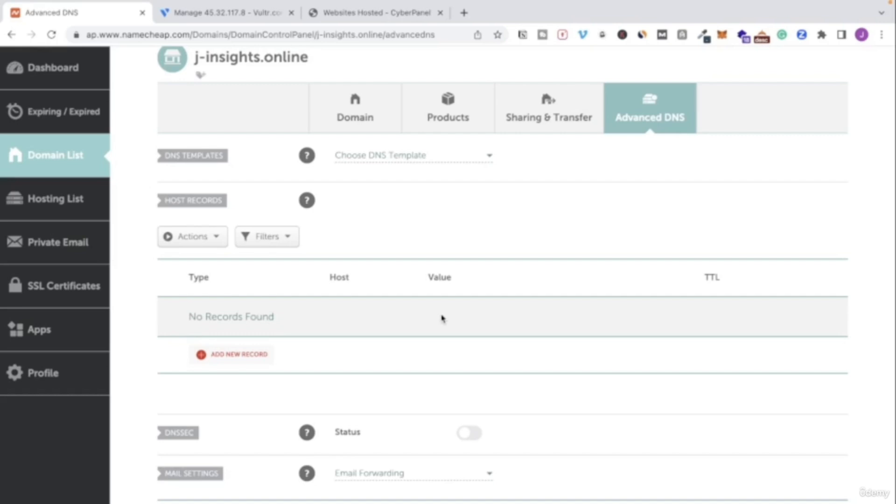
# Add a new host record, keeping A Record as its type.
pyautogui.scroll(-3, 442, 319)
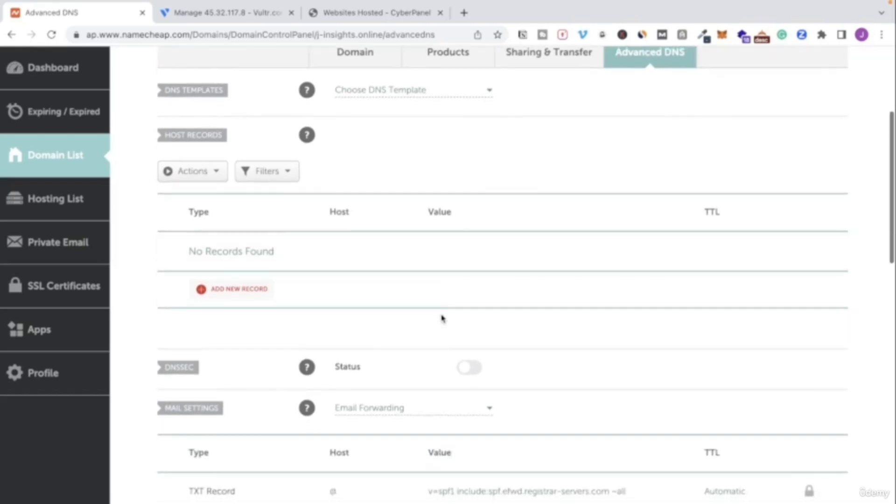
pyautogui.click(237, 284)
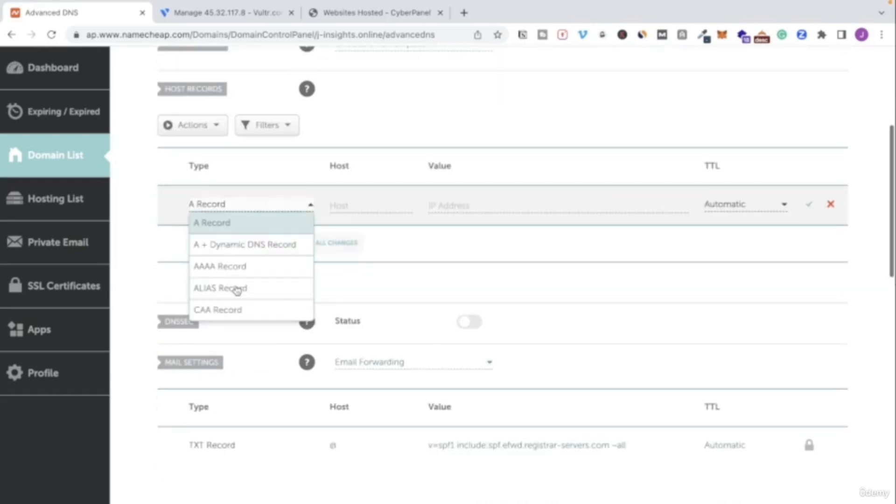
pyautogui.scroll(-2, 237, 290)
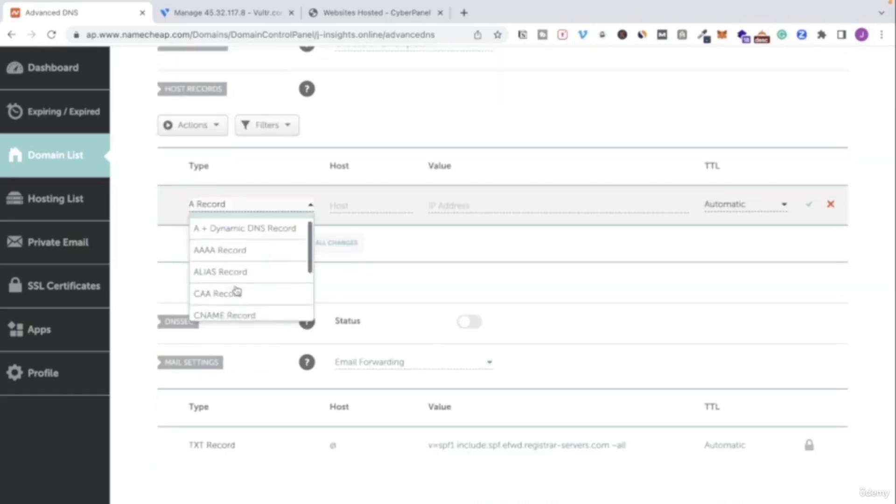
pyautogui.scroll(4, 238, 290)
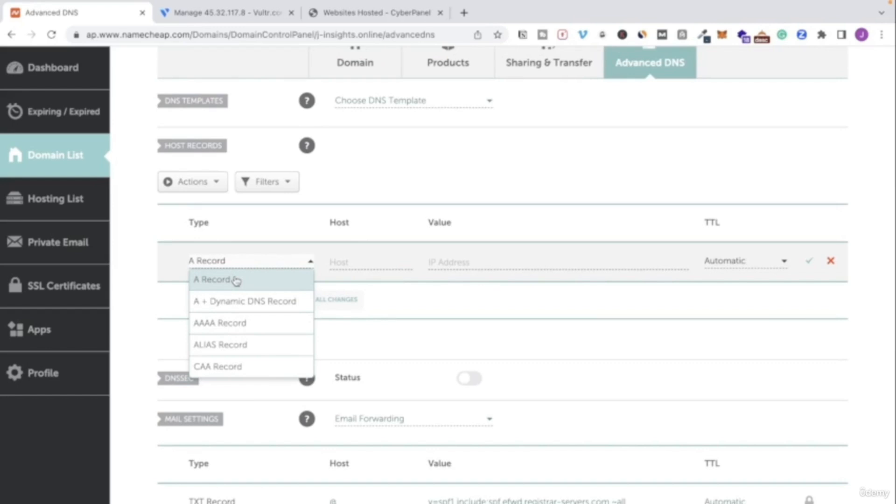
pyautogui.scroll(-5, 232, 331)
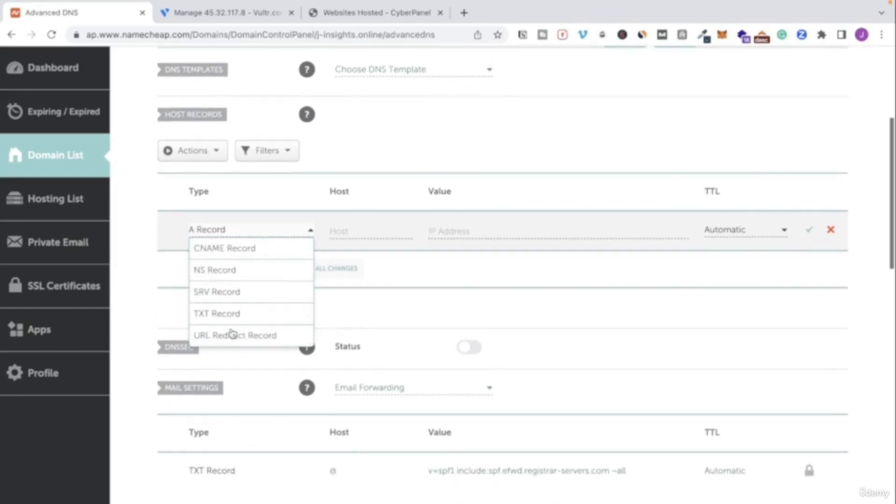
pyautogui.scroll(5, 233, 334)
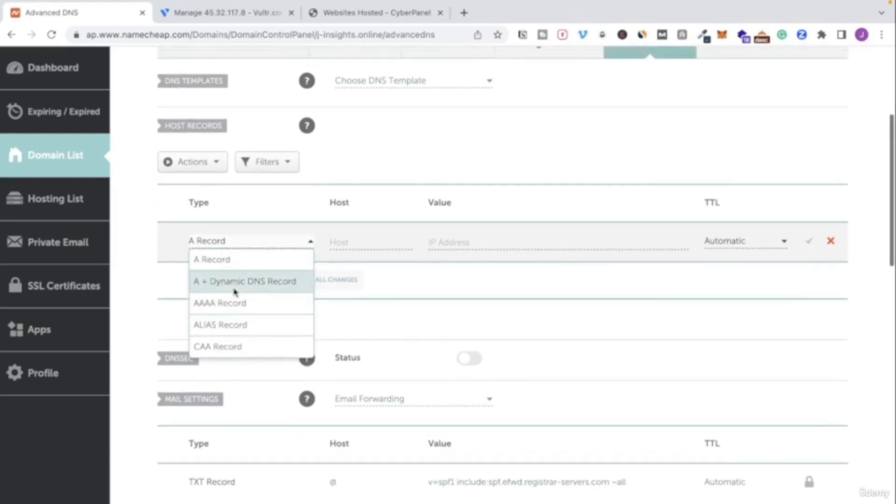
pyautogui.click(232, 265)
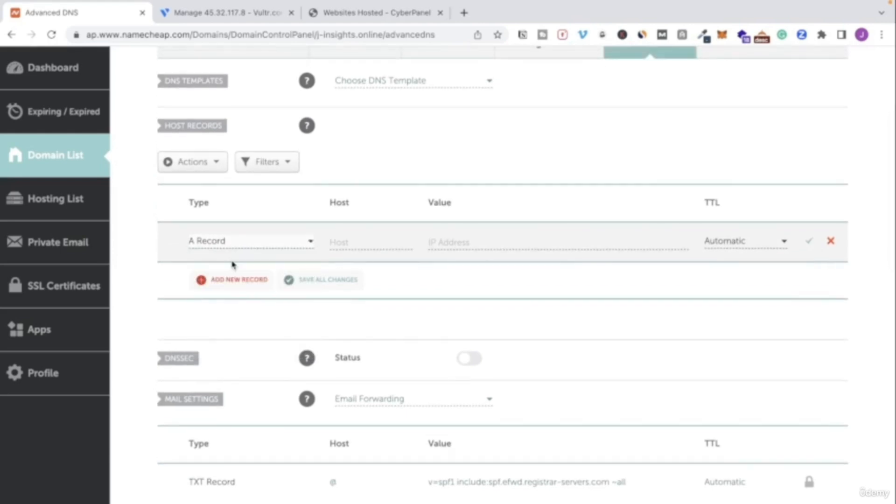
# Fill in value 45.32.117.8 and host @, then change the host to mail.
pyautogui.click(354, 243)
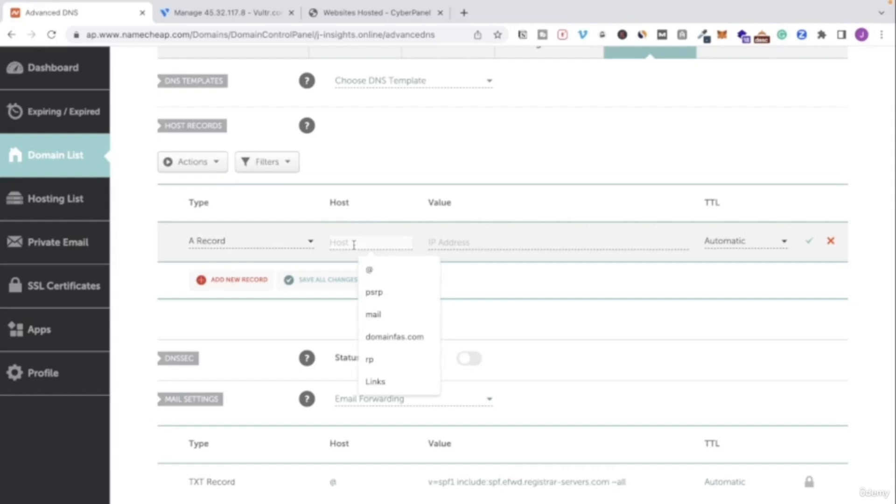
pyautogui.scroll(3, 355, 244)
pyautogui.scroll(1, 354, 249)
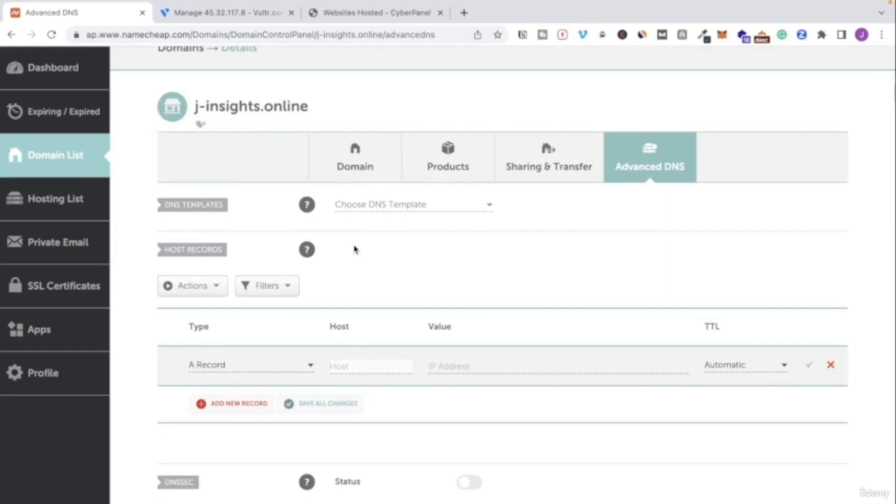
pyautogui.write('@')
pyautogui.click(432, 366)
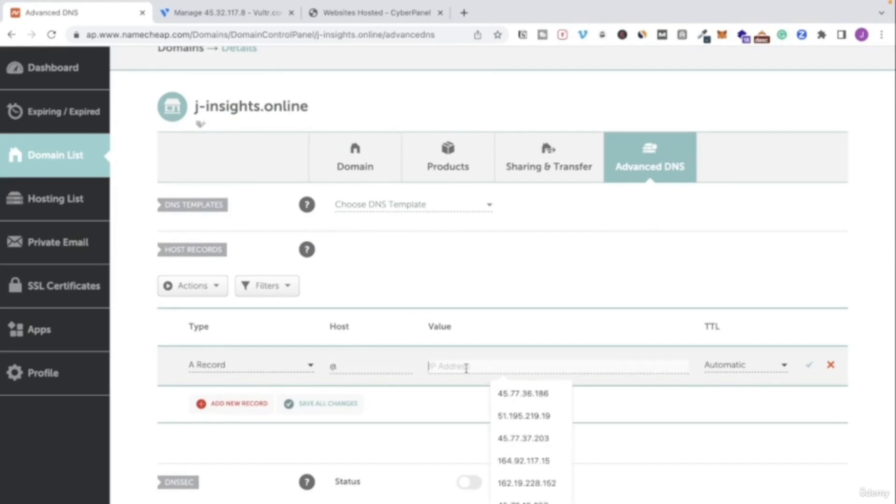
pyautogui.write('45.32.117.8')
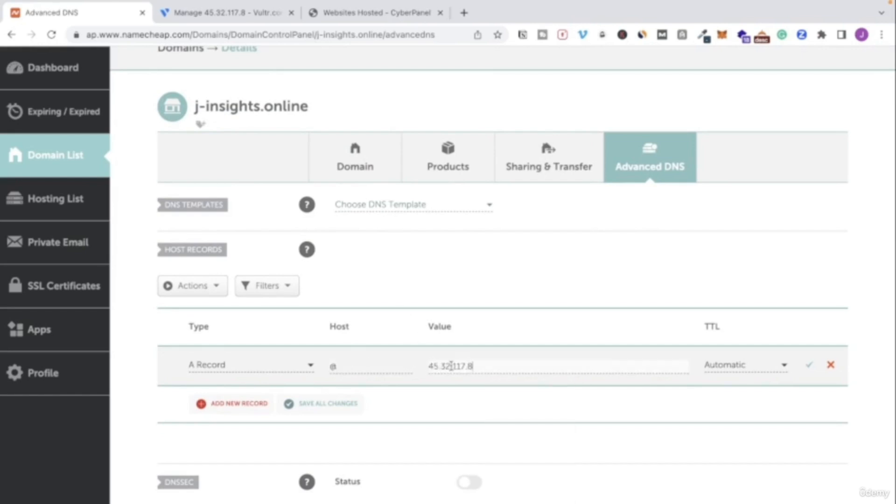
pyautogui.doubleClick(353, 365)
pyautogui.write('mail')
# Check the j-insights server's IP 45.32.117.8 on its Vultr Overview page.
pyautogui.click(248, 16)
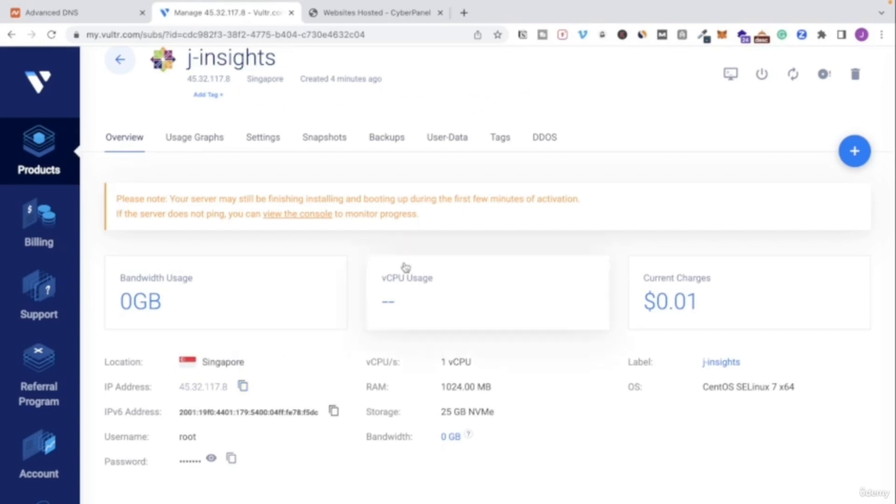
pyautogui.scroll(2, 406, 267)
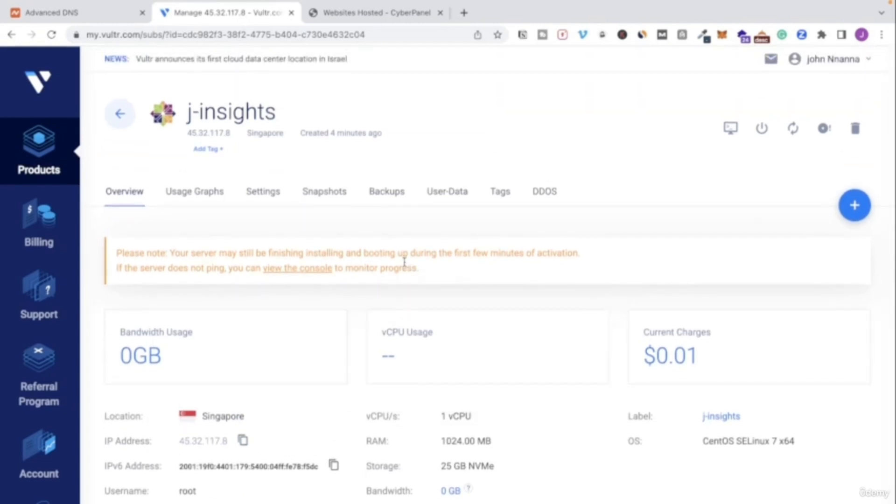
pyautogui.scroll(-1, 405, 262)
pyautogui.scroll(1, 407, 266)
# Change the drafted A record's host from mail to @ and save it.
pyautogui.click(89, 13)
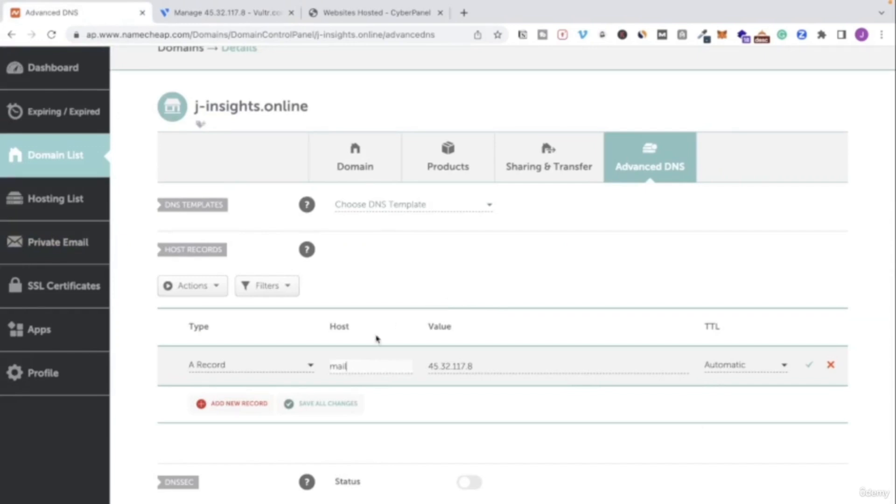
pyautogui.doubleClick(346, 366)
pyautogui.press('BackSpace')
pyautogui.write('@')
pyautogui.click(335, 408)
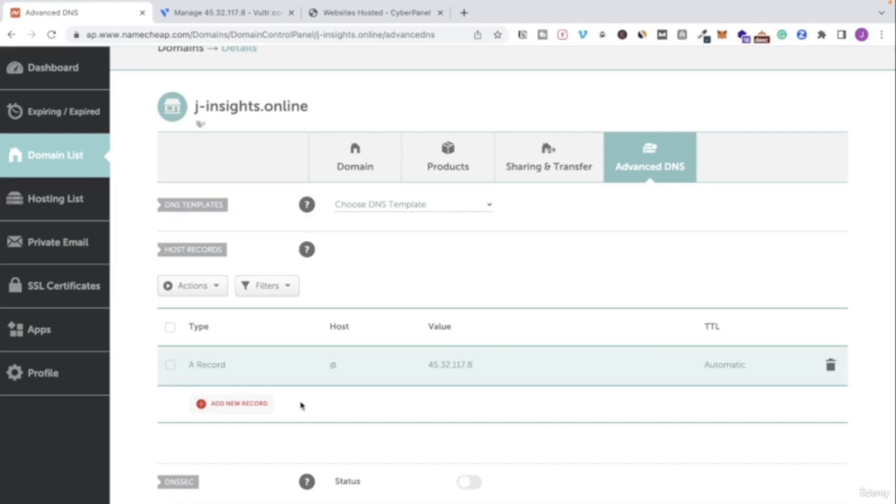
# Add and save a CNAME Record mapping www to j-insights.online.
pyautogui.click(236, 403)
pyautogui.scroll(-3, 232, 316)
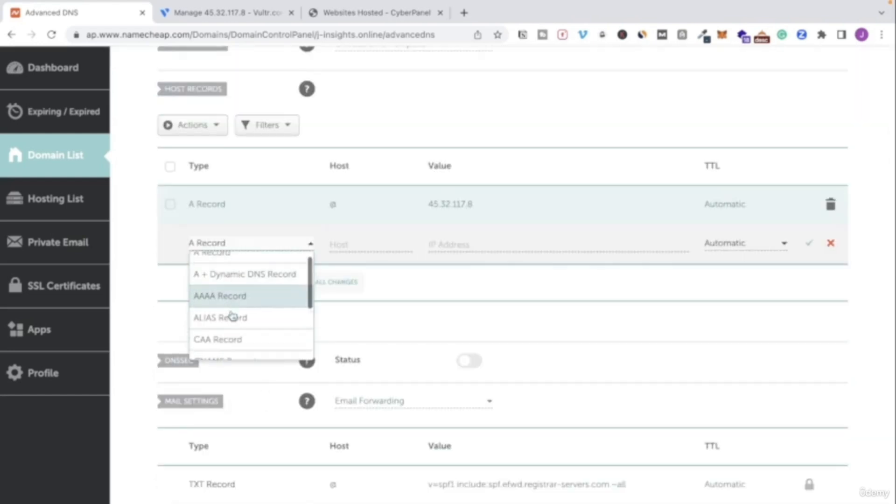
pyautogui.scroll(2, 233, 312)
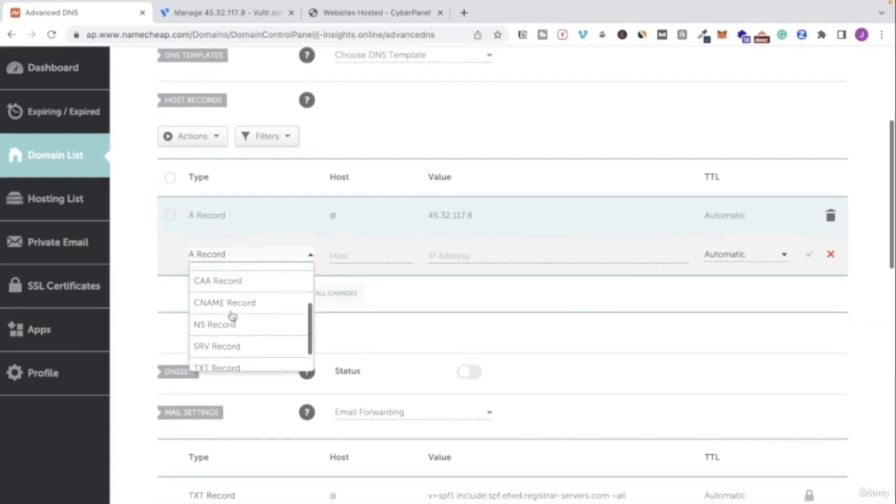
pyautogui.click(232, 310)
pyautogui.click(347, 255)
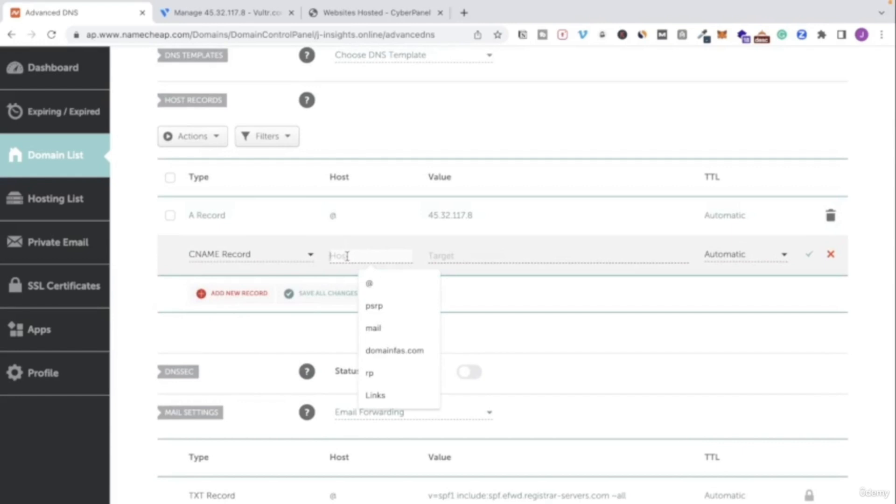
pyautogui.write('www')
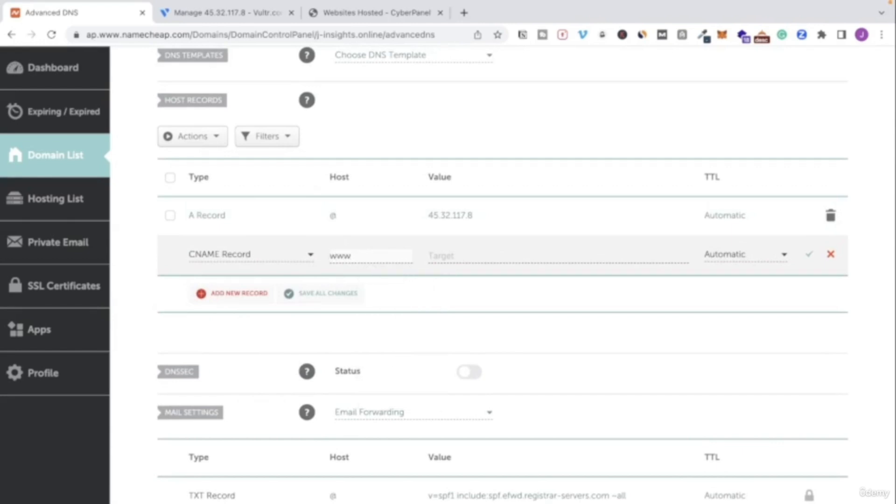
pyautogui.click(441, 255)
pyautogui.scroll(5, 452, 254)
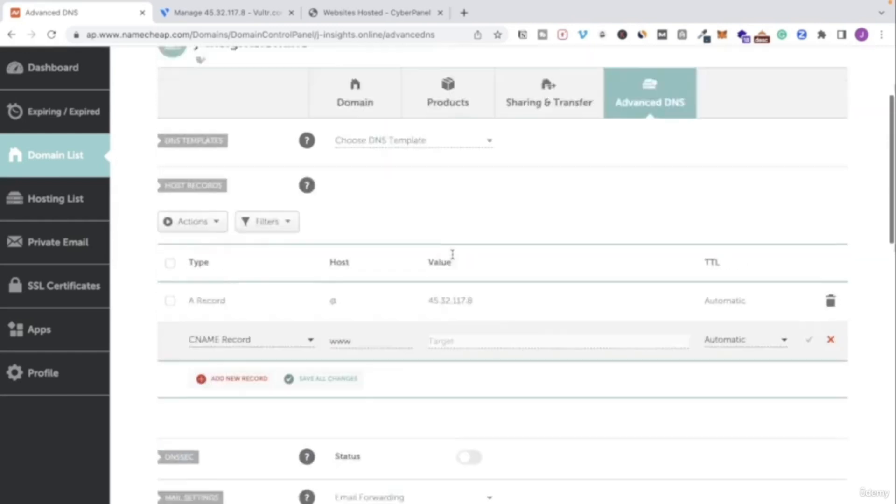
pyautogui.tripleClick(256, 210)
pyautogui.hotkey('ctrl', 'c')
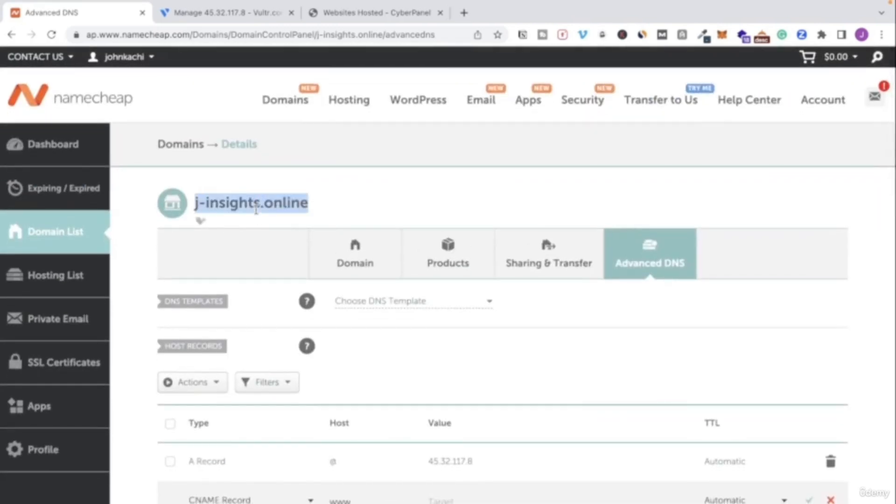
pyautogui.scroll(-3, 395, 357)
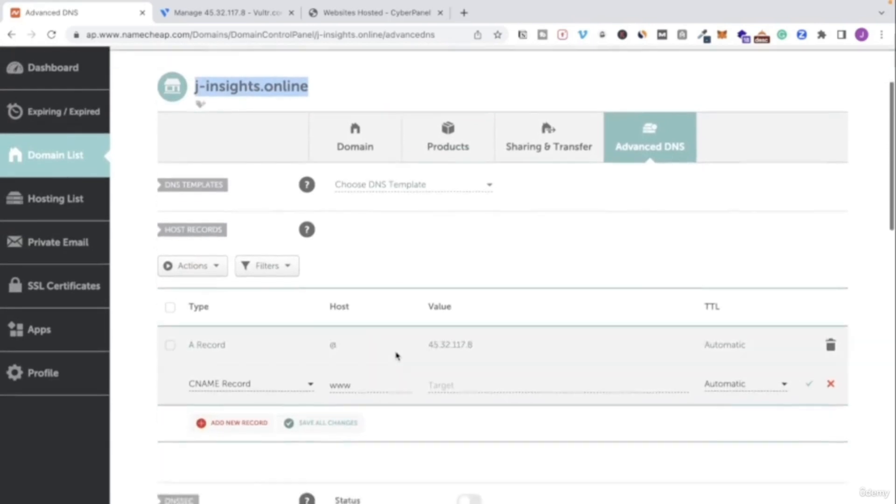
pyautogui.click(438, 359)
pyautogui.hotkey('ctrl', 'v')
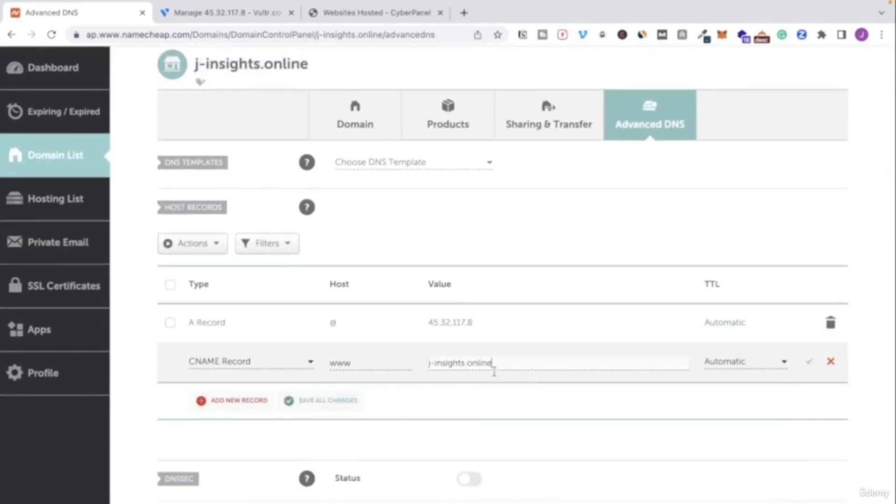
pyautogui.click(325, 403)
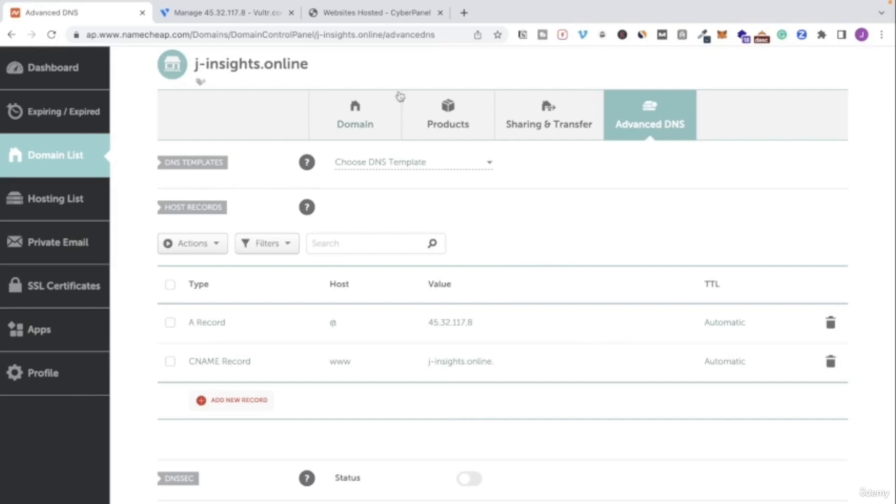
# Bring up CyberPanel's List Websites page showing j-insights.online as Active.
pyautogui.click(400, 16)
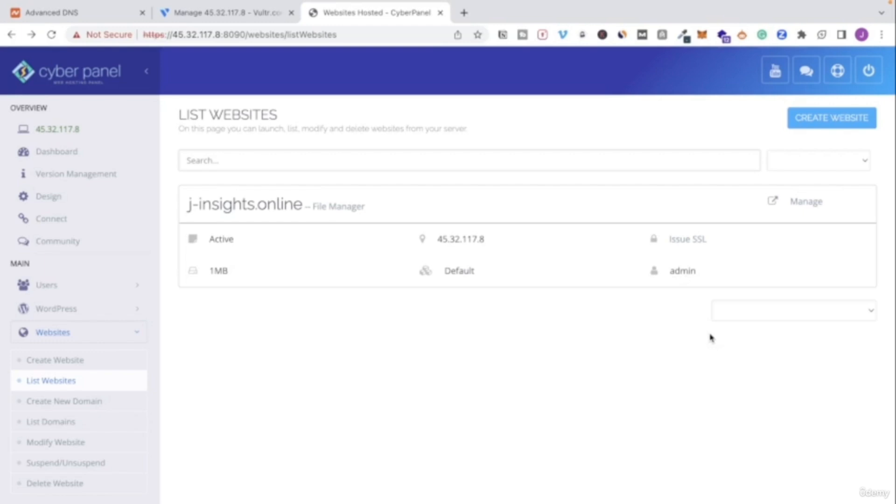
# Download the WordPress 6.2.2 package from wordpress.org, then return to CyberPanel's websites list.
pyautogui.click(464, 12)
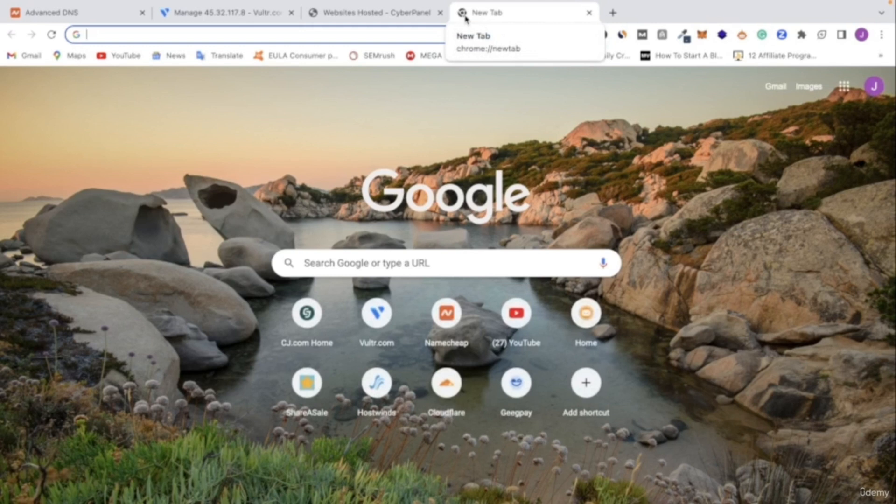
pyautogui.write('wor')
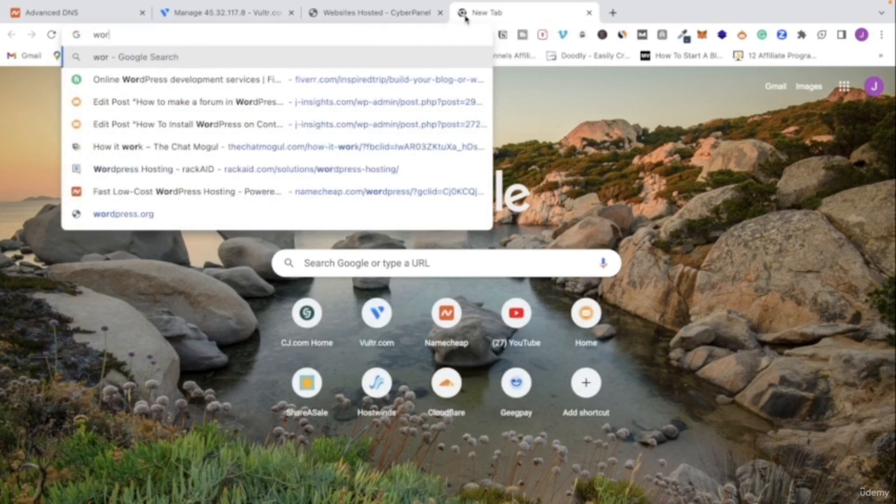
pyautogui.write('dpress')
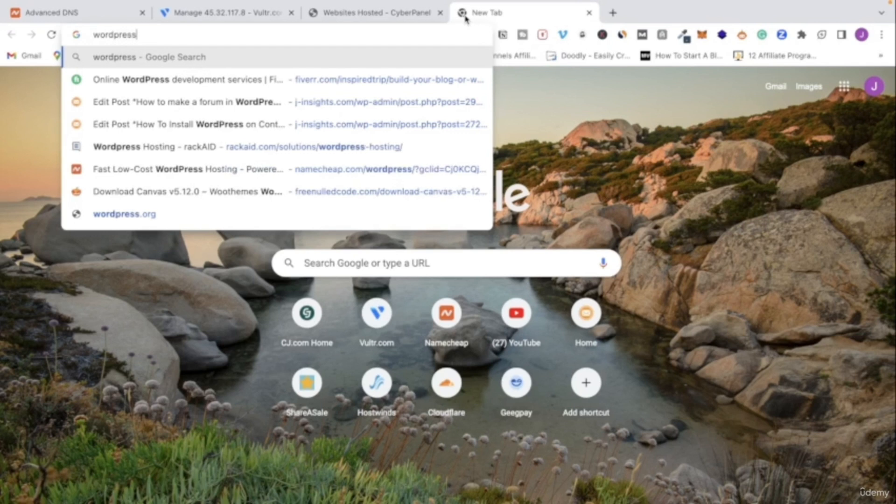
pyautogui.write('.org/download/')
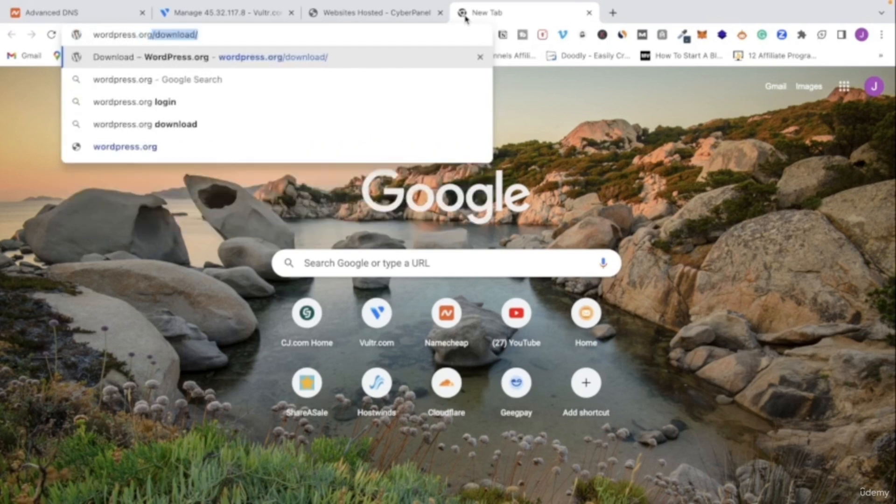
pyautogui.press('Return')
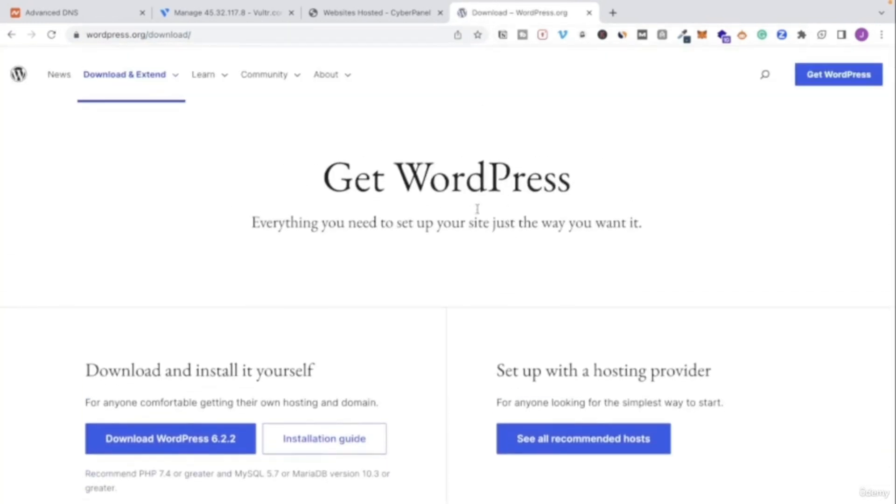
pyautogui.scroll(-3, 267, 359)
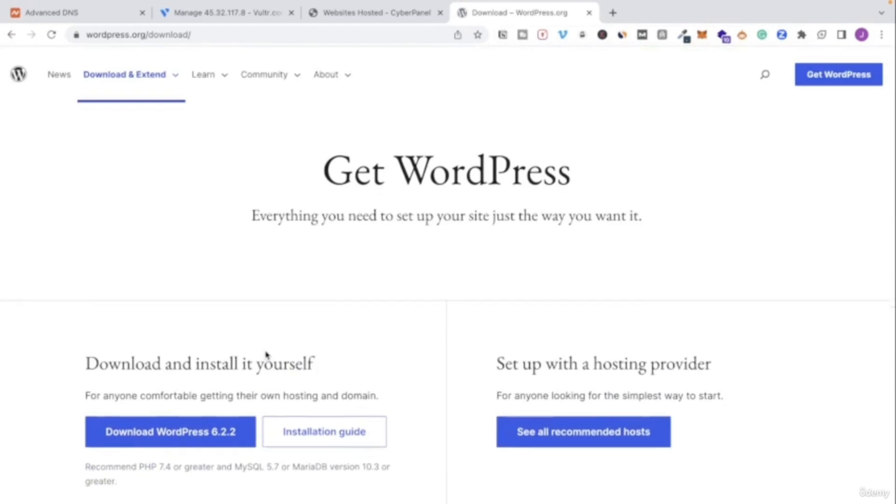
pyautogui.click(170, 277)
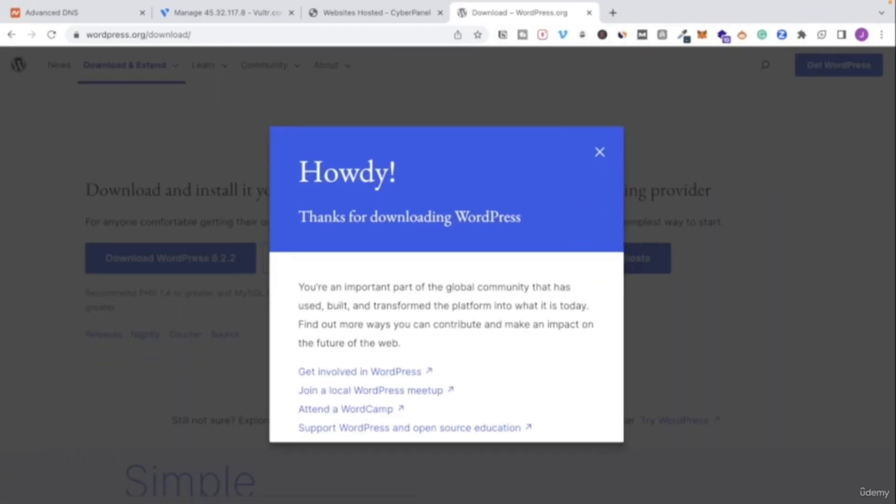
pyautogui.click(600, 154)
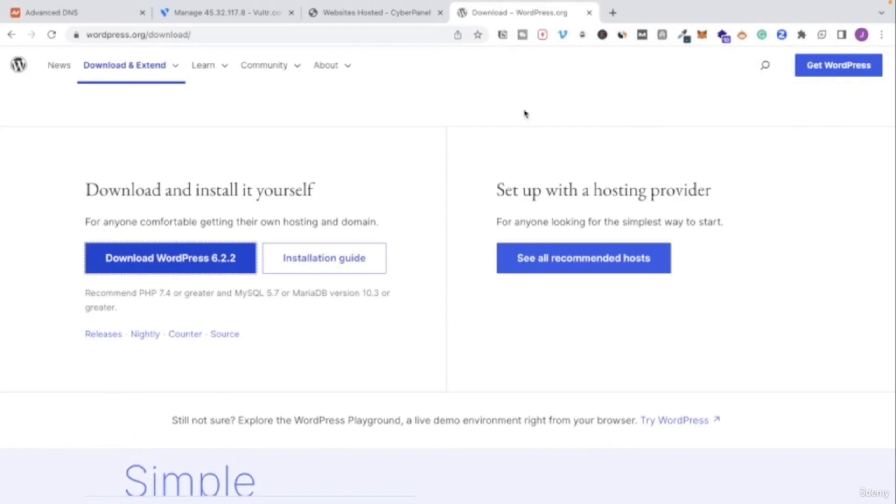
pyautogui.click(369, 14)
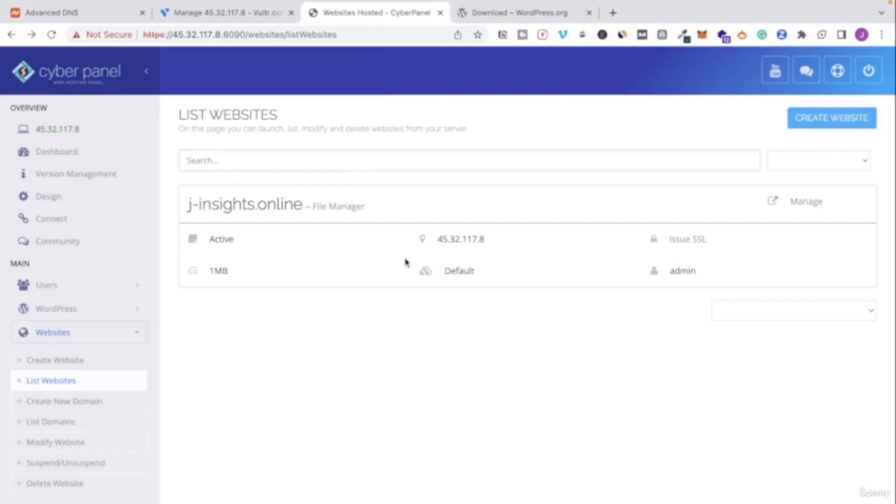
# Manage j-insights.online and open its WP + LSCache installer in a background tab.
pyautogui.click(804, 203)
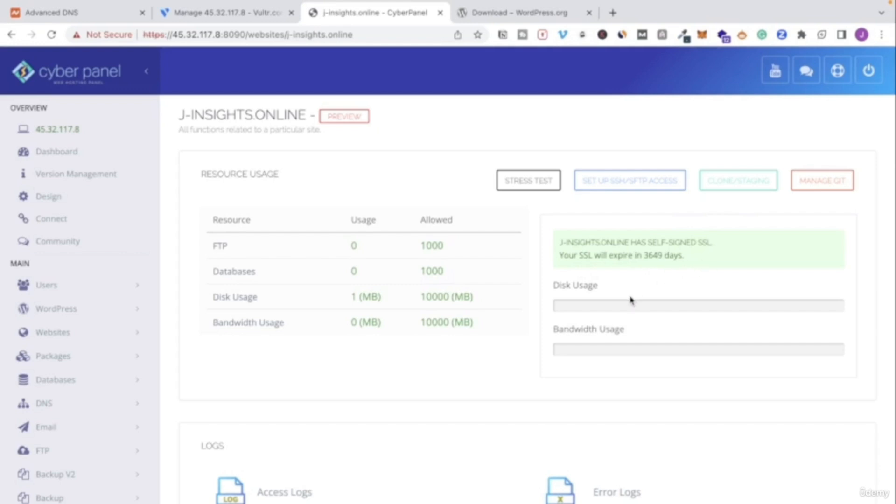
pyautogui.scroll(-3, 631, 300)
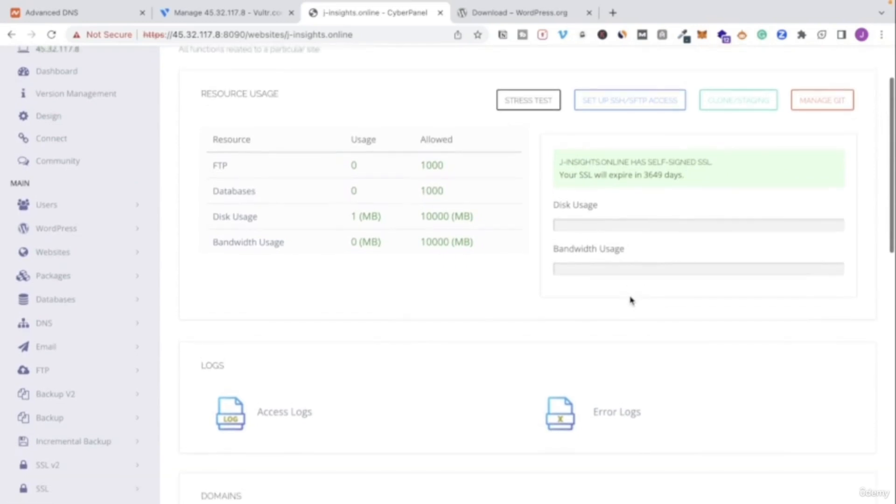
pyautogui.scroll(-10, 631, 300)
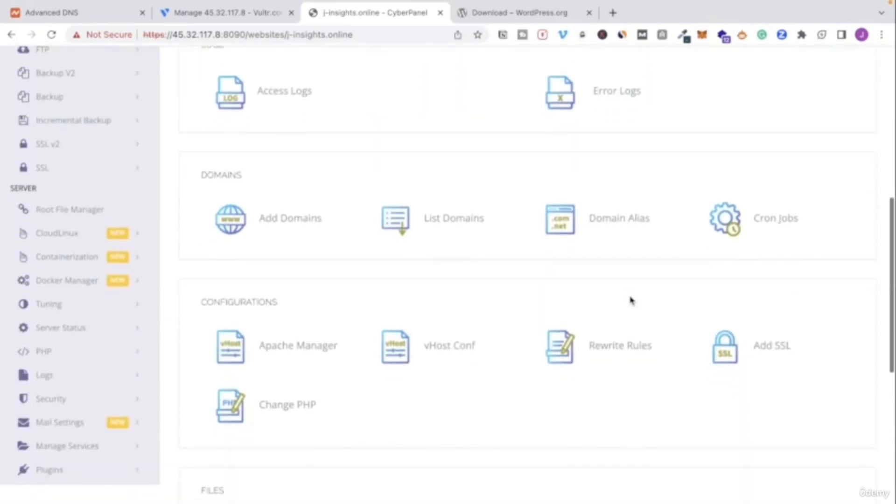
pyautogui.scroll(-2, 631, 300)
pyautogui.scroll(-2, 631, 300)
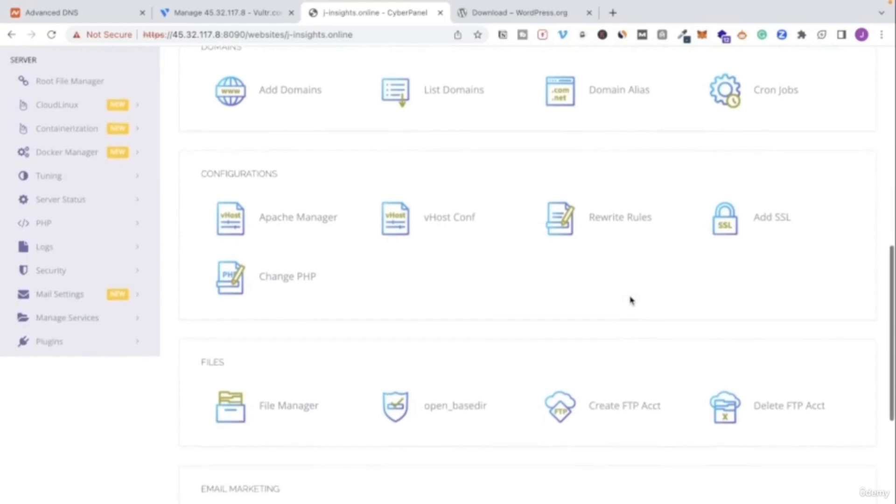
pyautogui.scroll(-8, 631, 300)
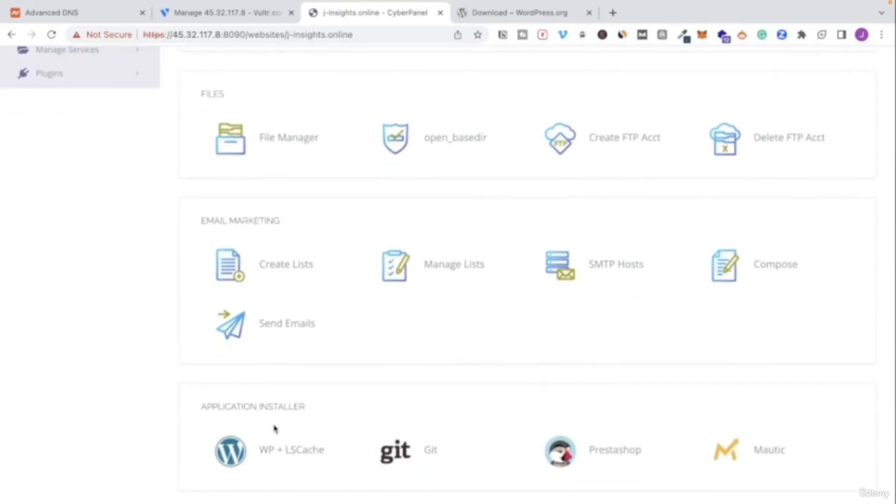
pyautogui.middleClick(287, 453)
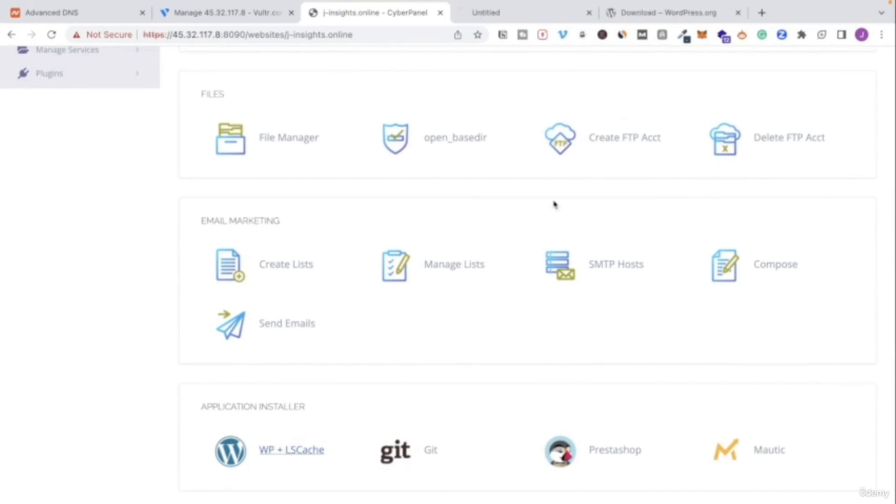
# Bring up the Install WordPress tab and dismiss the low battery notification.
pyautogui.click(511, 19)
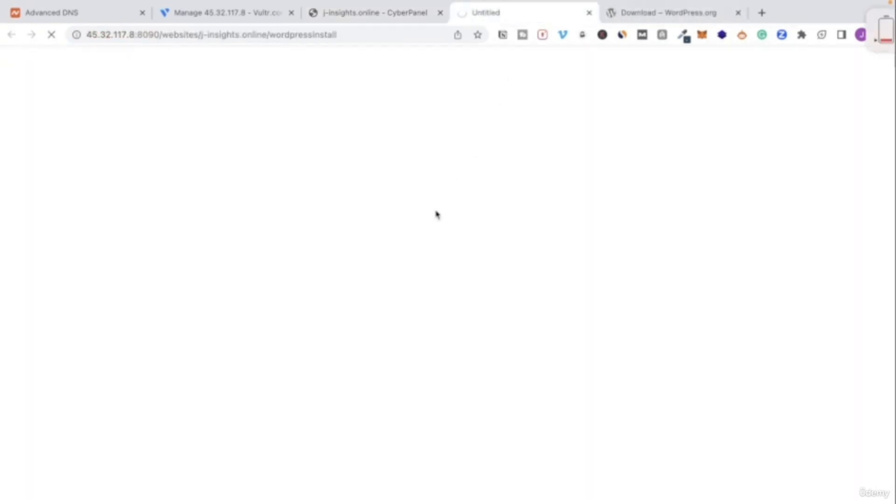
pyautogui.click(675, 11)
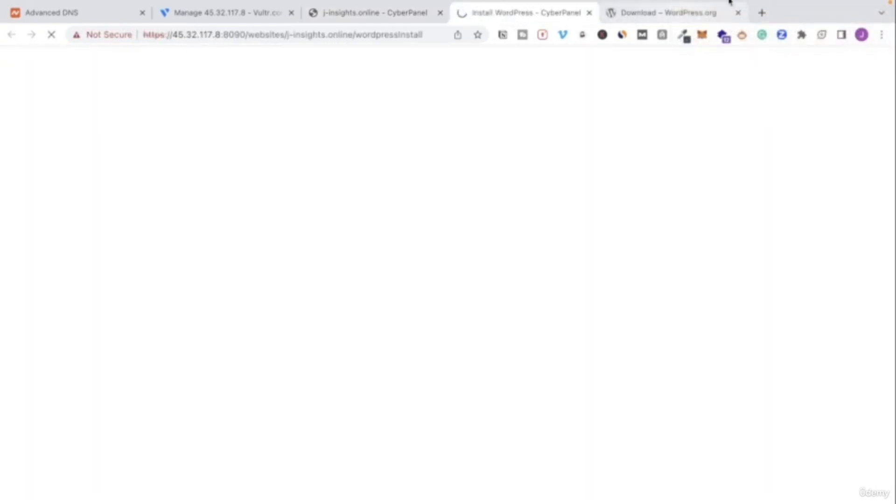
pyautogui.moveTo(730, 2)
pyautogui.click(700, 6)
pyautogui.click(700, 7)
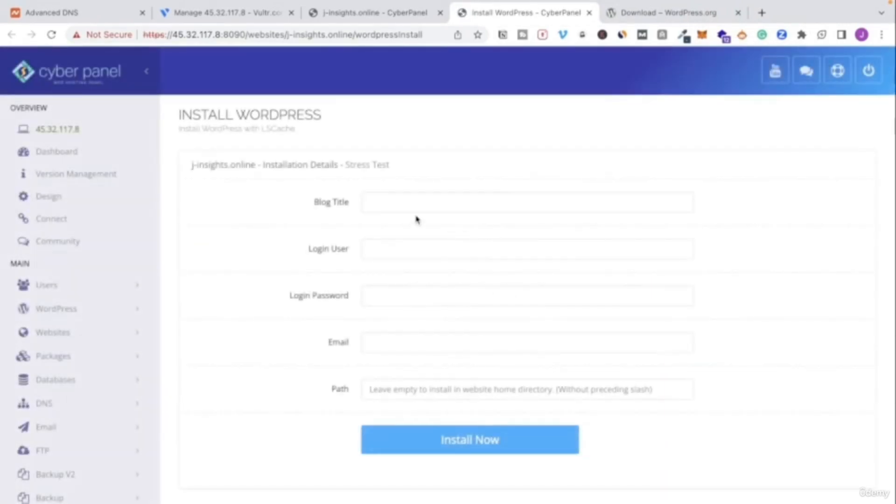
pyautogui.scroll(-3, 394, 344)
pyautogui.scroll(3, 391, 241)
# Step through the blog title, username, password and install path fields, then close the installer unused.
pyautogui.click(385, 203)
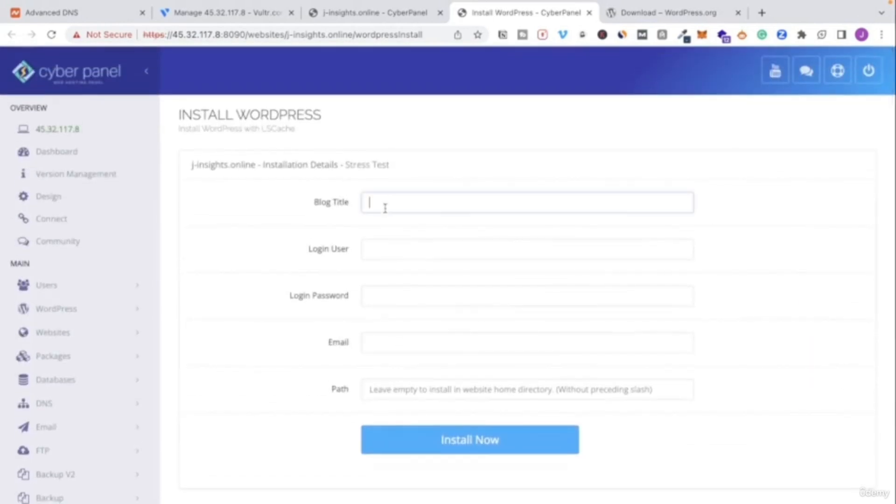
pyautogui.click(396, 252)
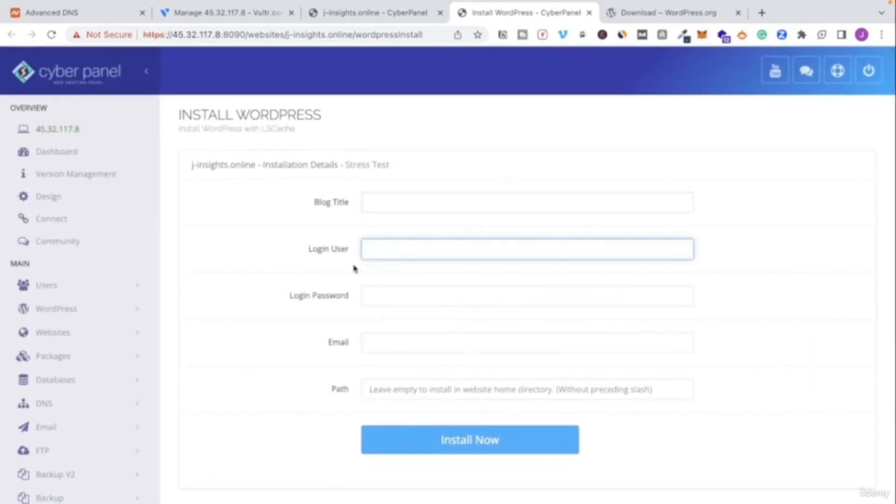
pyautogui.click(386, 299)
pyautogui.click(395, 360)
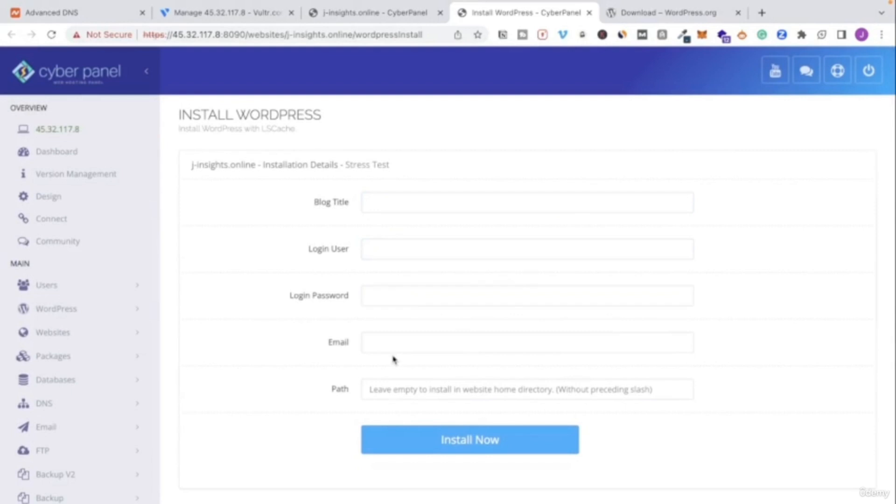
pyautogui.click(395, 392)
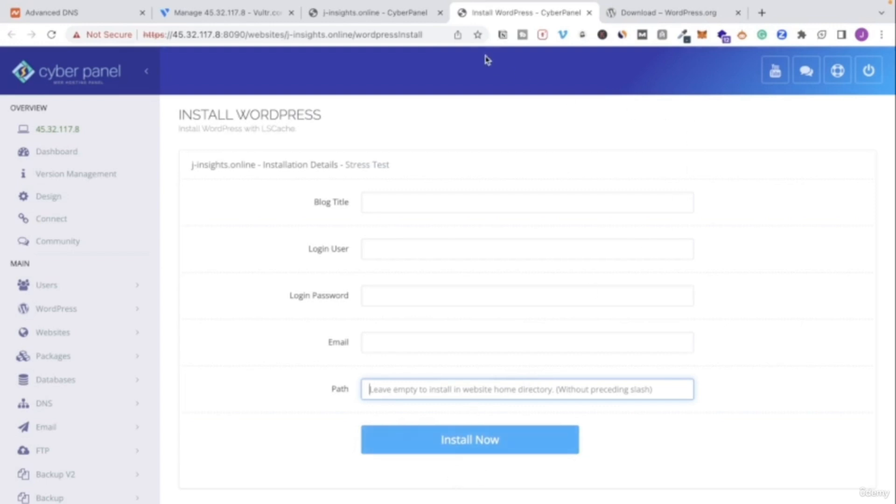
pyautogui.click(385, 19)
pyautogui.click(487, 16)
pyautogui.click(589, 13)
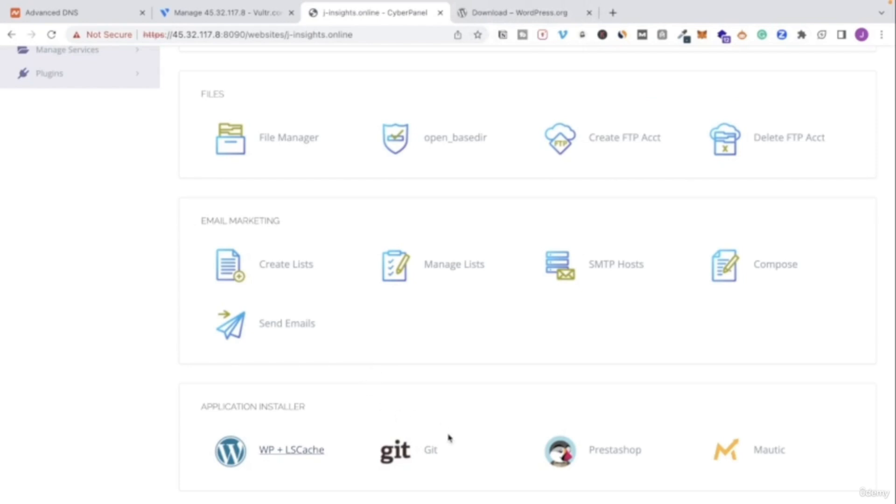
# Open the site's File Manager in a new tab and enter the public_html folder.
pyautogui.scroll(3, 396, 291)
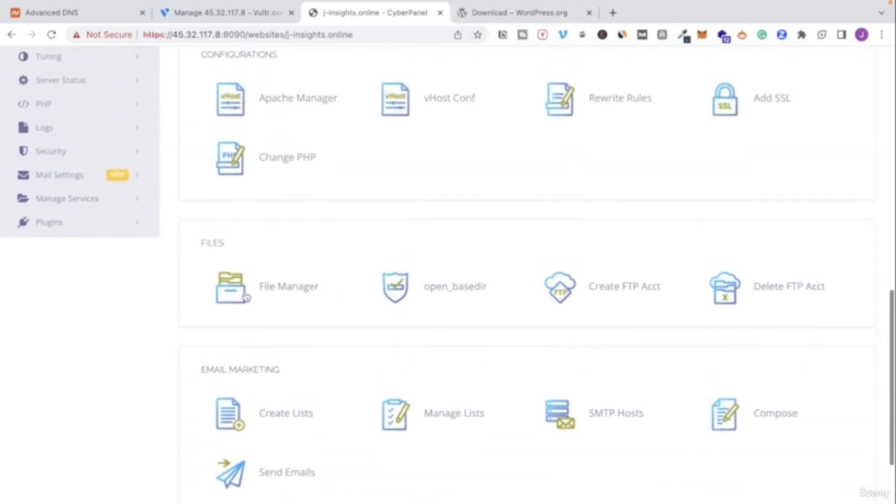
pyautogui.keyDown('super'); pyautogui.click(269, 289); pyautogui.keyUp('super')
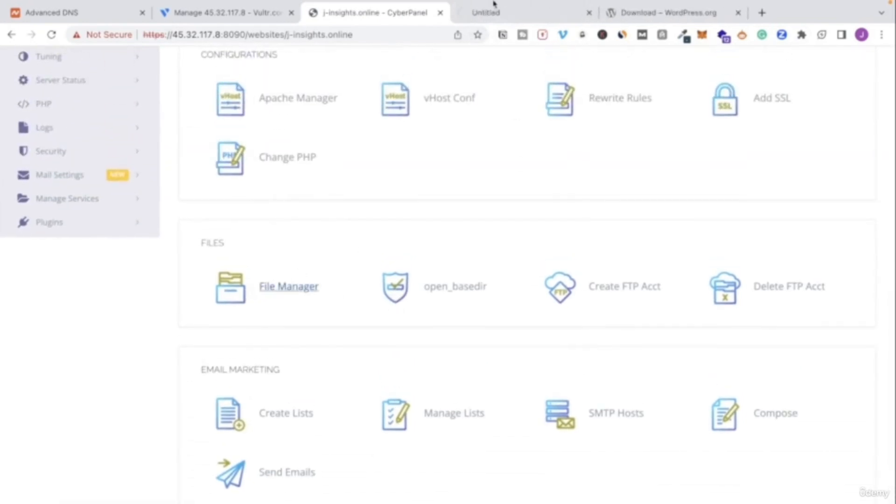
pyautogui.click(489, 14)
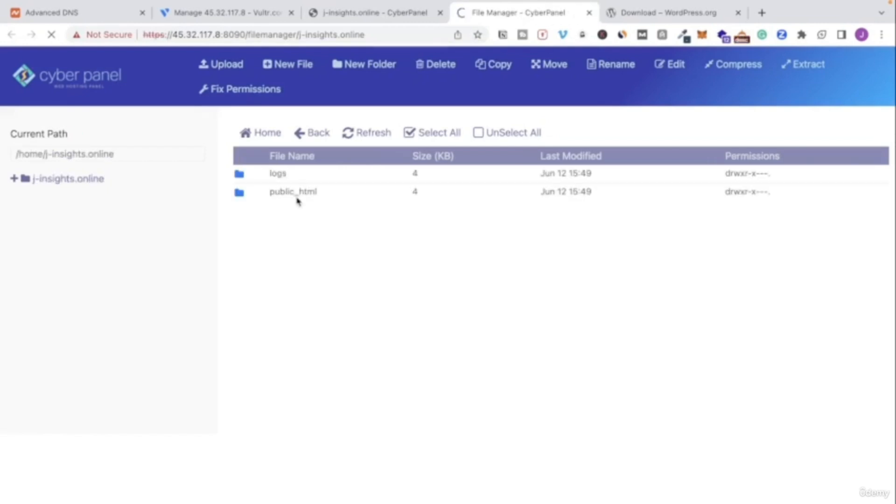
pyautogui.doubleClick(299, 194)
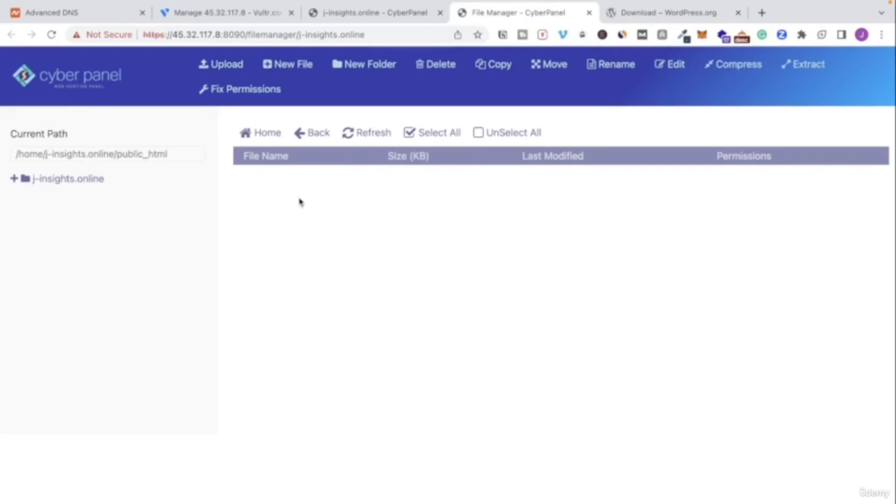
# Permanently delete index.html from public_html, skipping the trash folder.
pyautogui.click(303, 174)
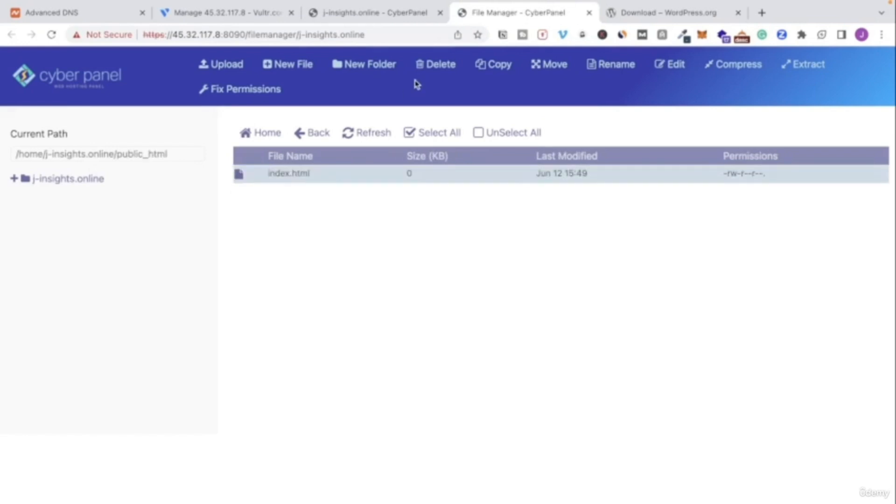
pyautogui.click(446, 69)
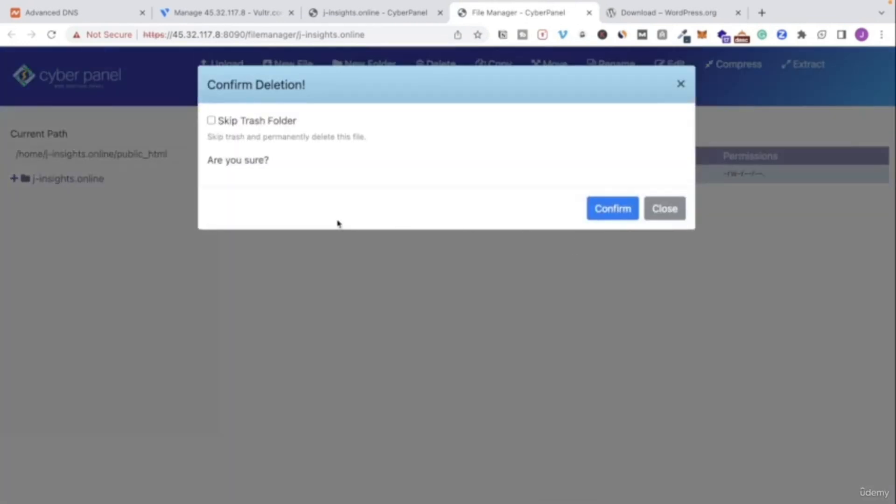
pyautogui.click(211, 120)
pyautogui.click(616, 211)
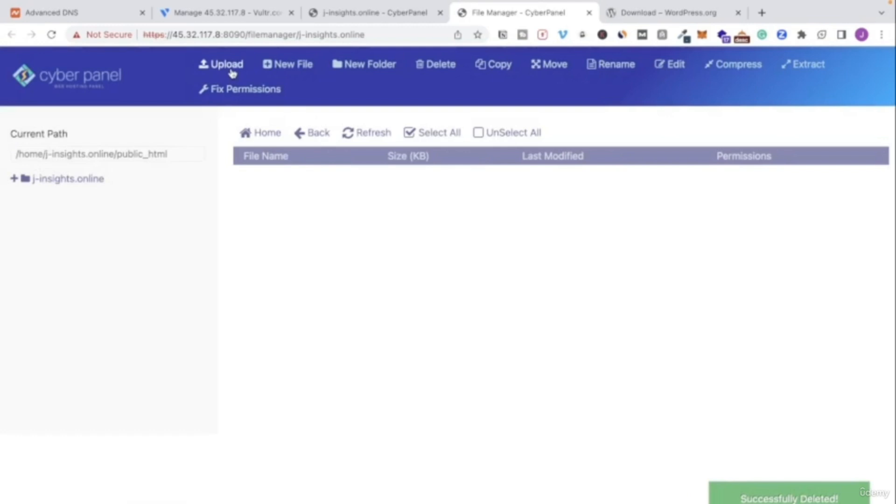
pyautogui.click(232, 70)
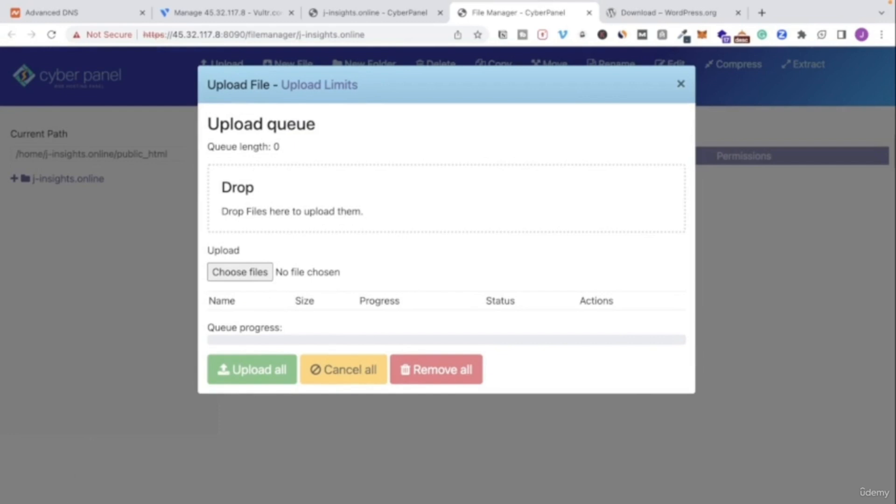
# Upload wordpress-6.2.2.zip (23924 KB) into public_html through the upload queue.
pyautogui.moveTo(159, 385); pyautogui.dragTo(320, 191)
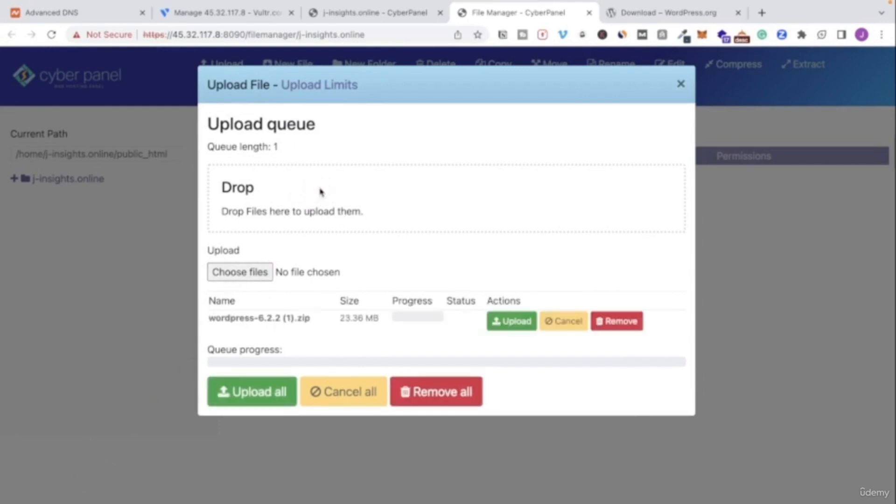
pyautogui.click(261, 392)
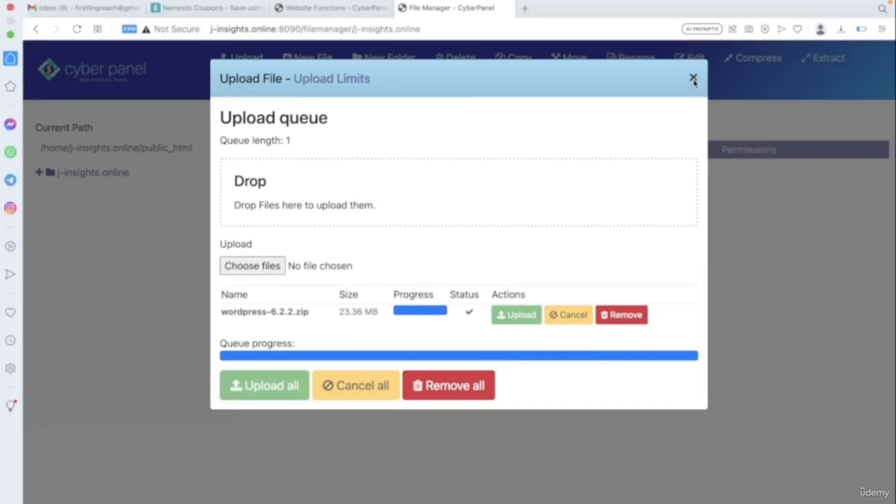
pyautogui.click(693, 78)
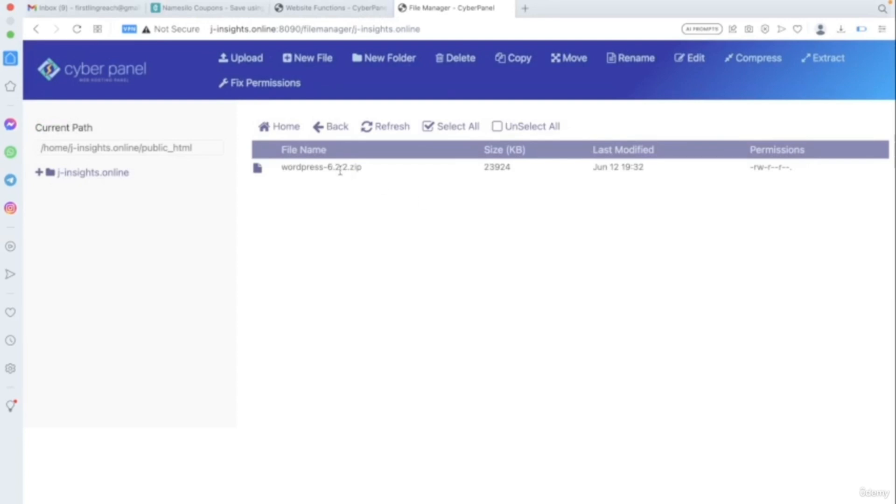
# Extract wordpress-6.2.2.zip into public_html.
pyautogui.click(340, 171)
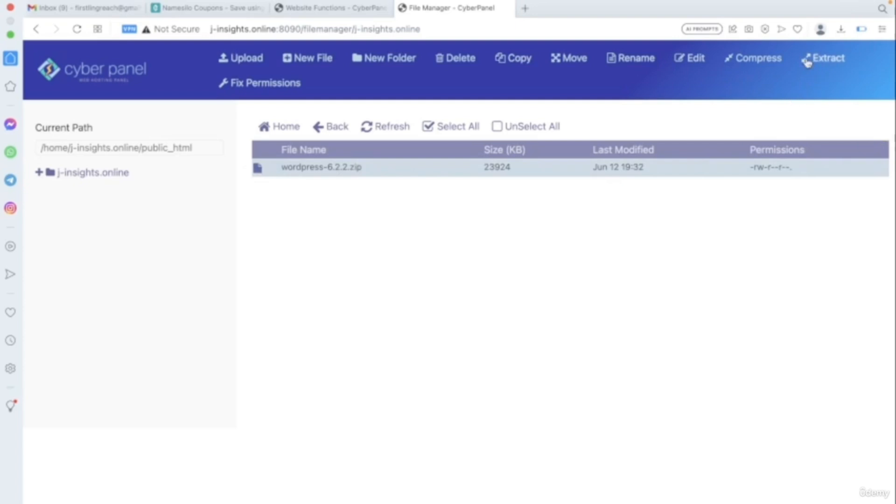
pyautogui.click(821, 65)
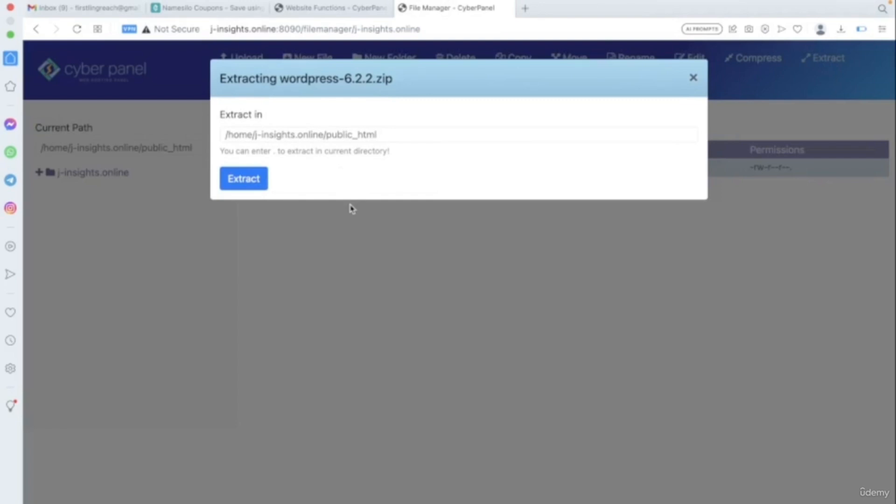
pyautogui.click(239, 181)
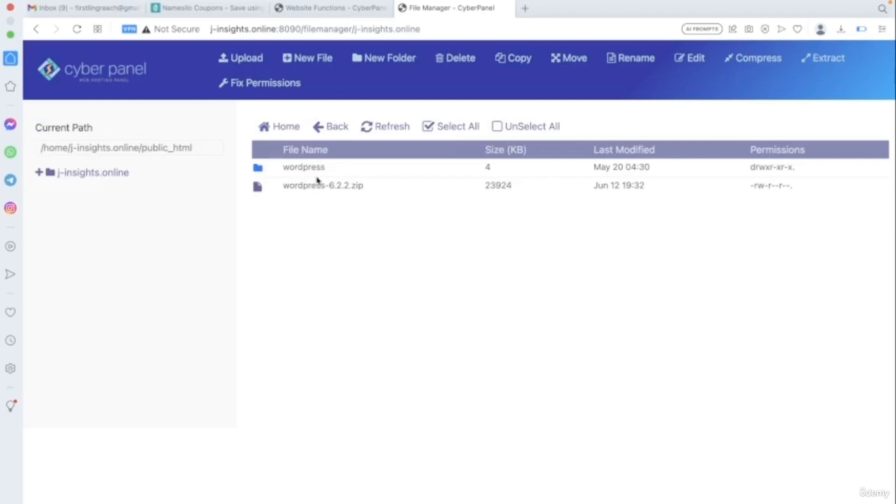
# Permanently delete wordpress-6.2.2.zip and open the extracted wordpress folder.
pyautogui.click(340, 187)
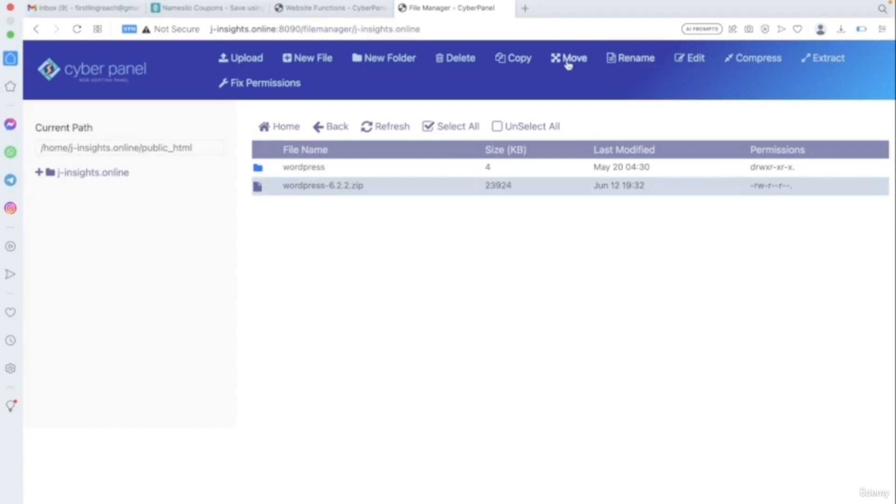
pyautogui.click(460, 60)
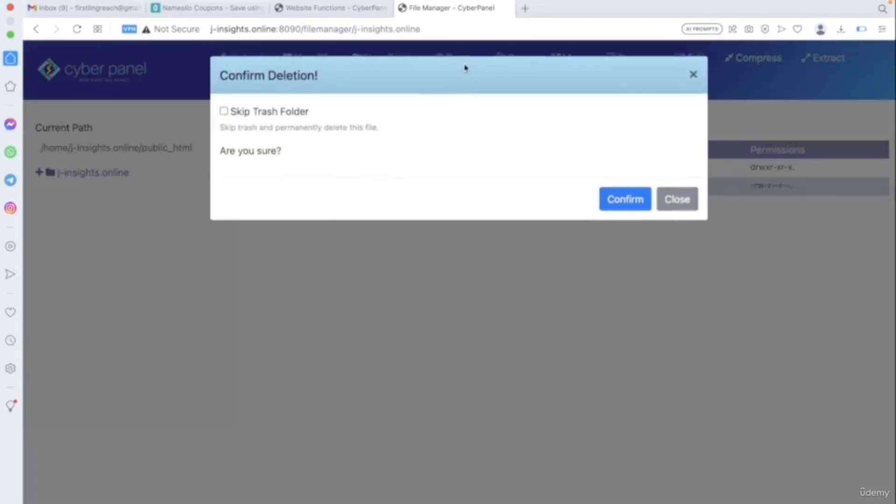
pyautogui.click(224, 115)
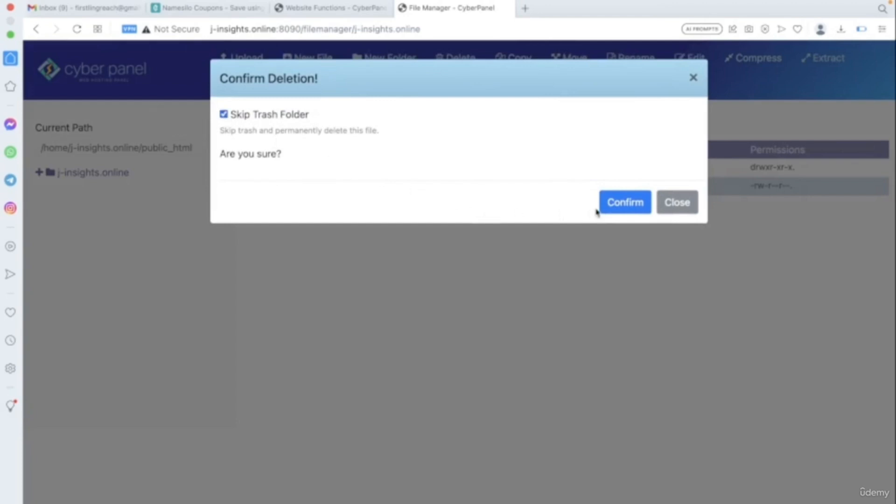
pyautogui.click(628, 209)
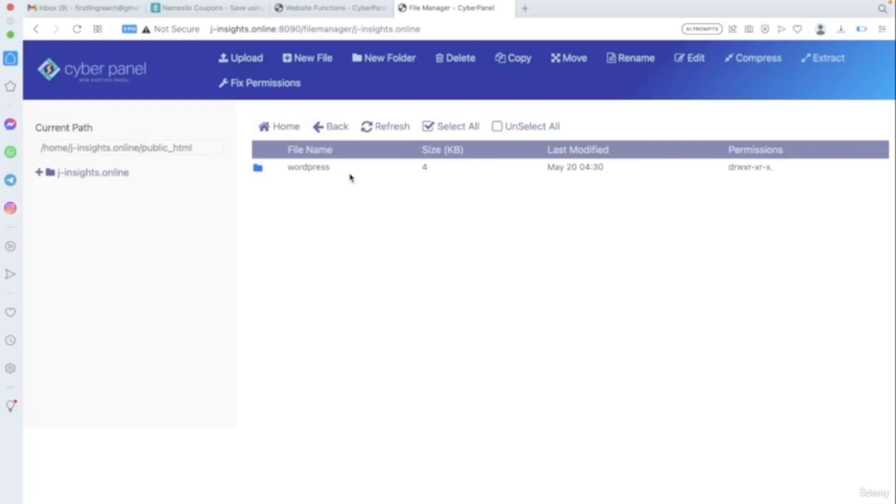
pyautogui.doubleClick(327, 168)
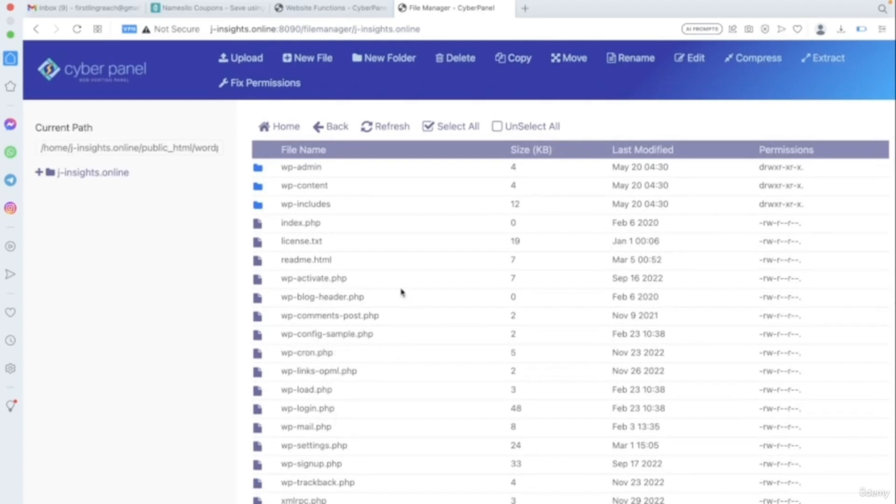
# Browse the wordpress folder's files, go back to public_html, and start a new browser tab.
pyautogui.click(319, 131)
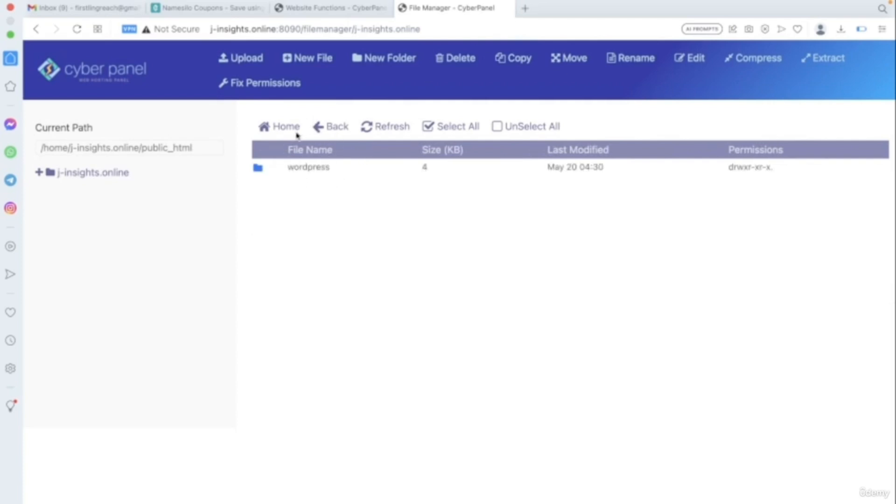
pyautogui.doubleClick(307, 168)
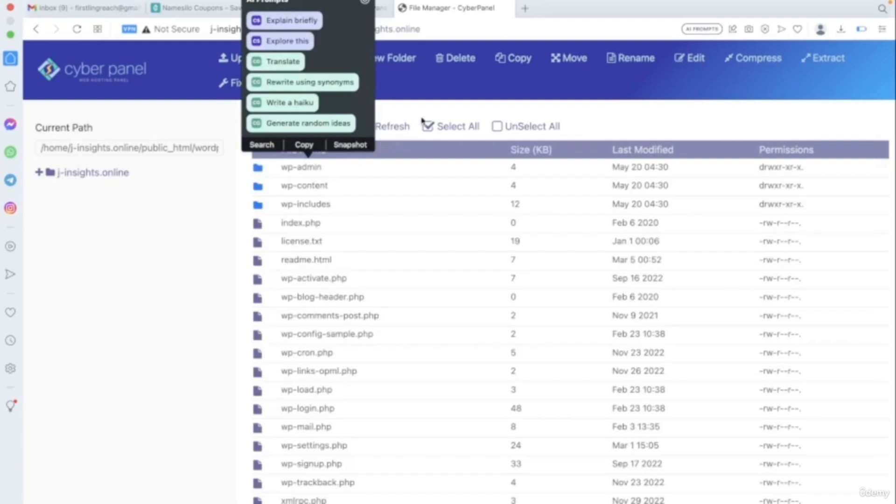
pyautogui.click(437, 92)
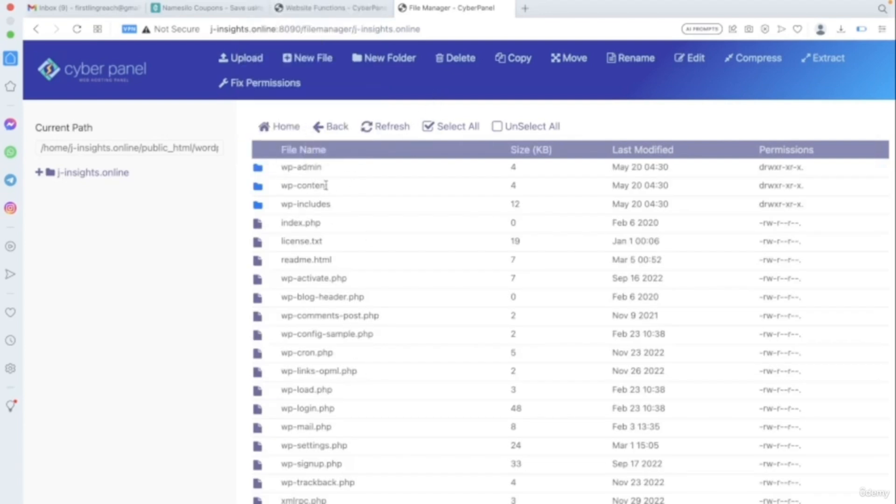
pyautogui.click(318, 127)
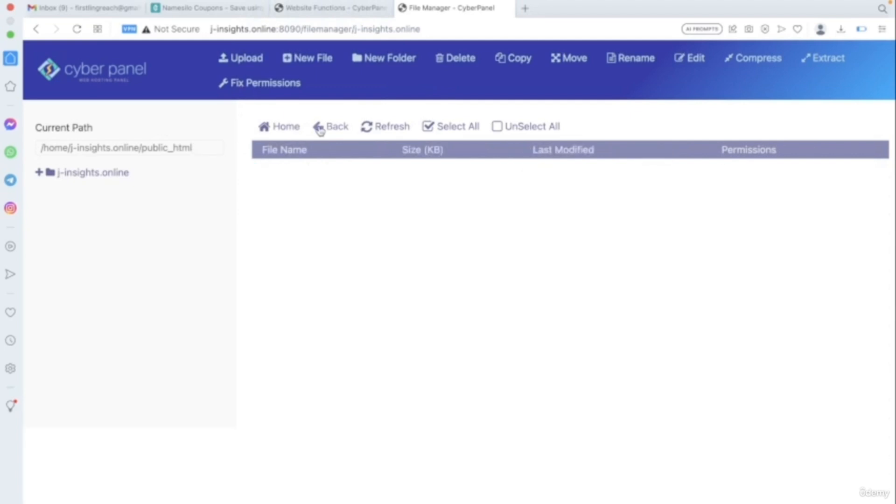
pyautogui.click(524, 10)
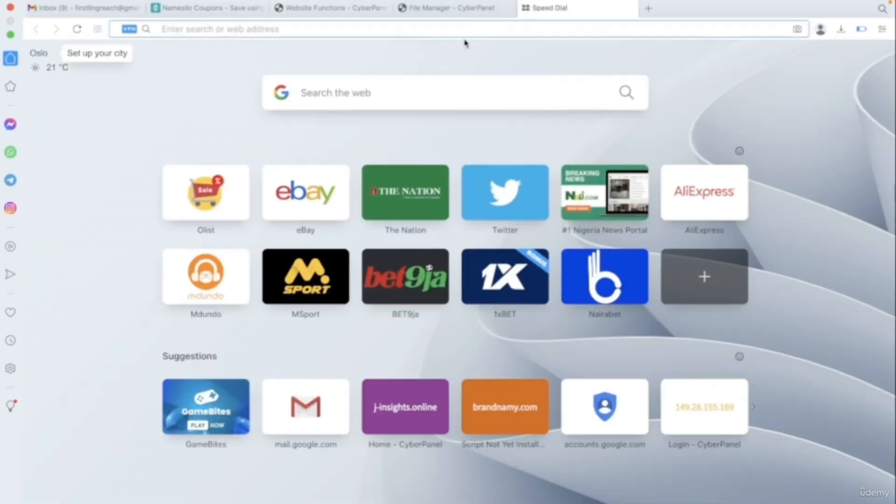
# Load j-insights.online/wordpress to reach the WordPress setup language selection page.
pyautogui.click(466, 31)
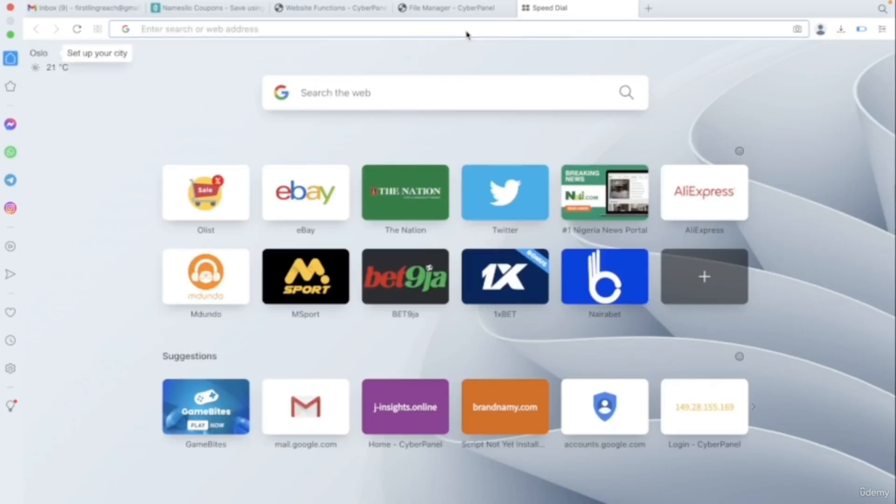
pyautogui.write('j-insights.o')
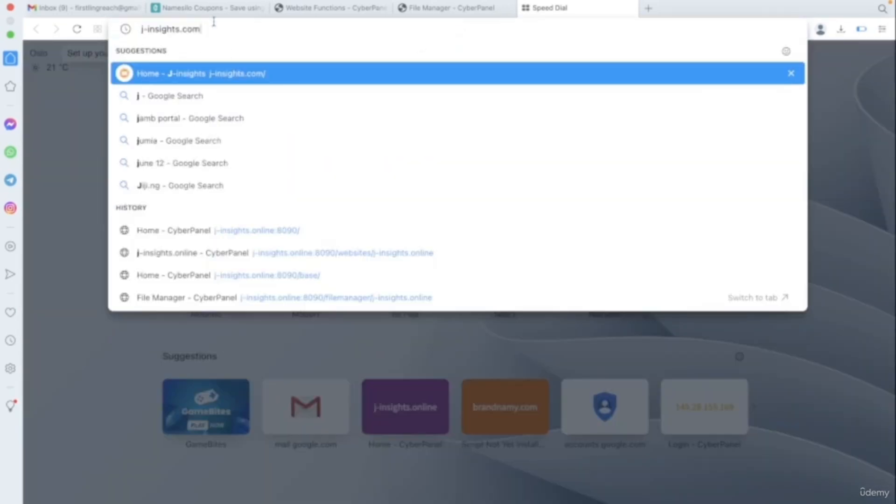
pyautogui.write('nline')
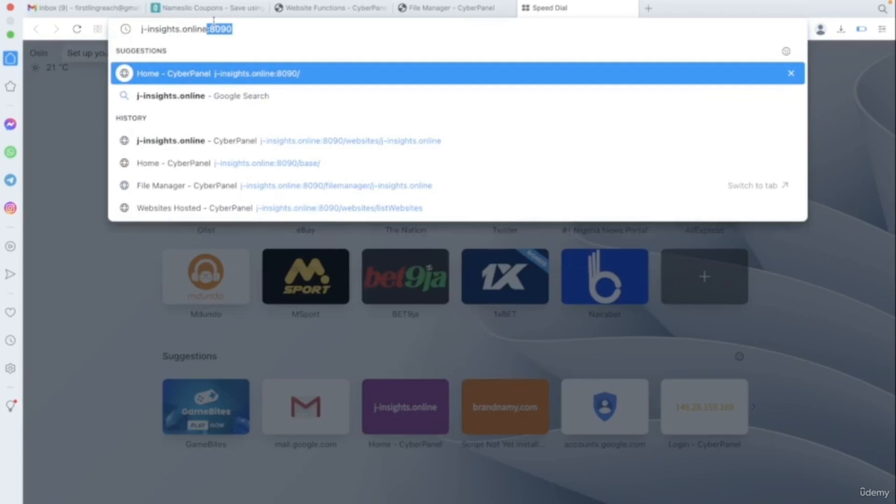
pyautogui.write('/wo')
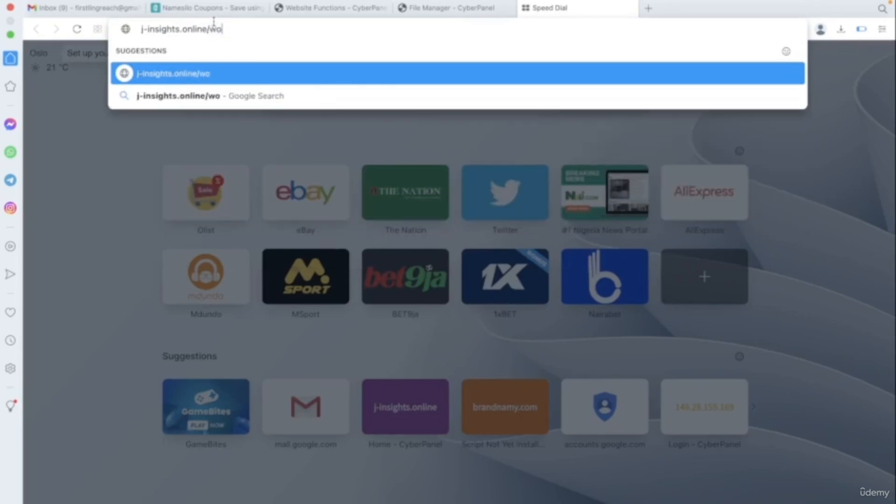
pyautogui.write('rdpress')
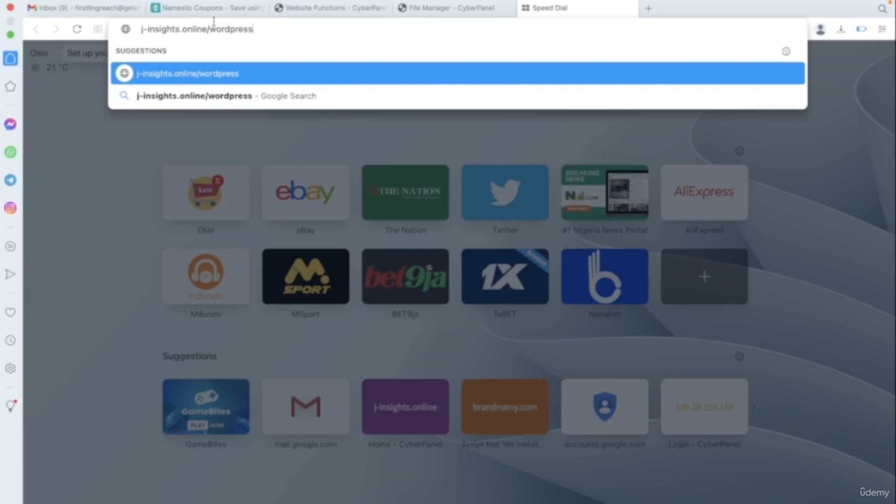
pyautogui.press('Return')
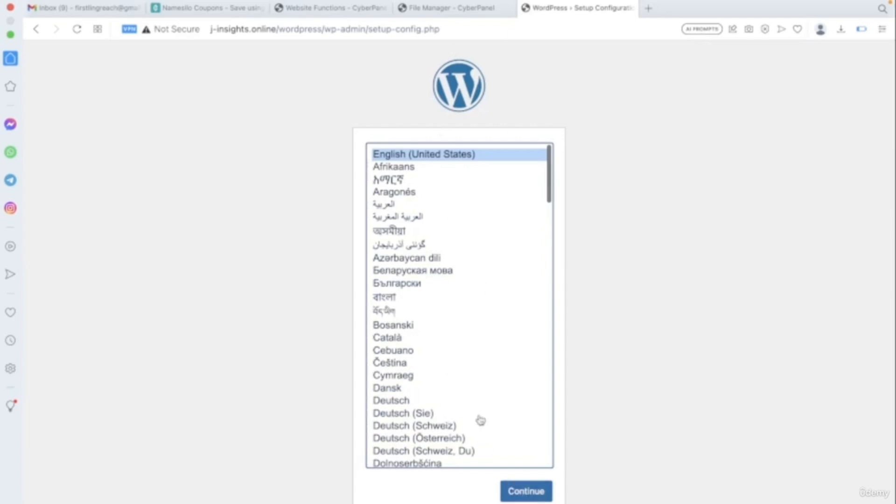
pyautogui.scroll(-3, 481, 420)
pyautogui.scroll(5, 481, 420)
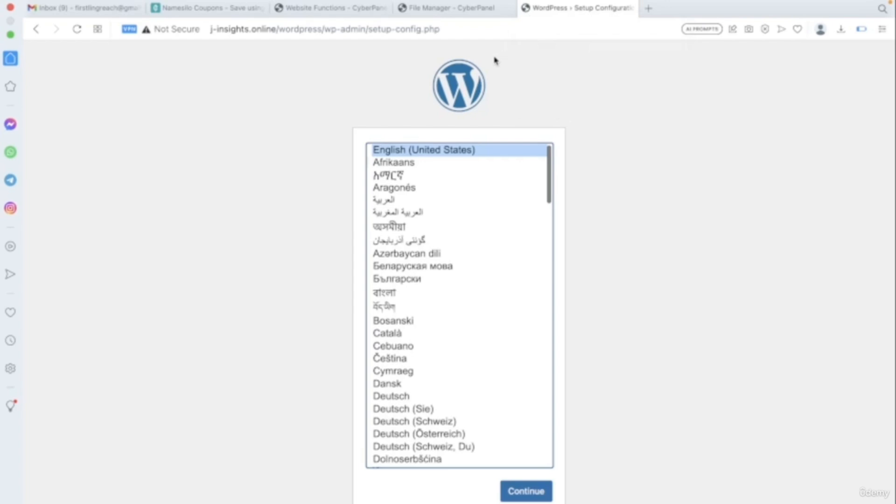
# Move every file and folder inside wordpress up into /home/j-insights.online/public_html/.
pyautogui.click(527, 8)
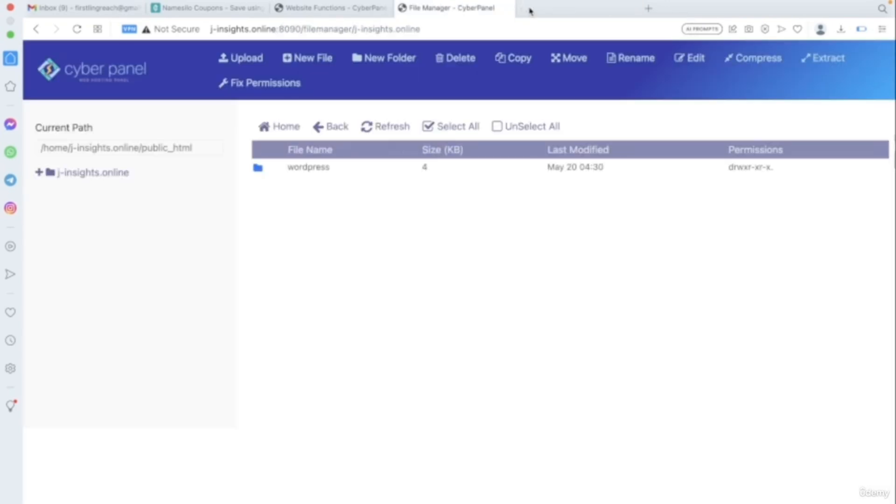
pyautogui.doubleClick(314, 167)
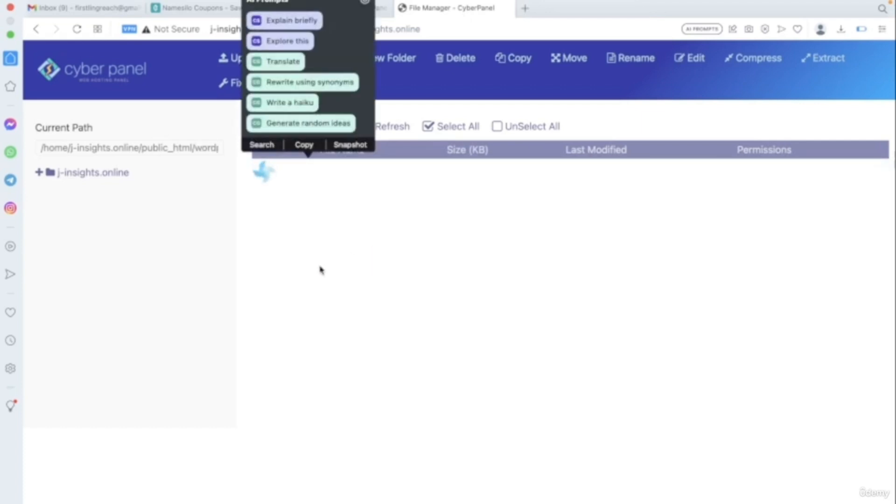
pyautogui.click(280, 286)
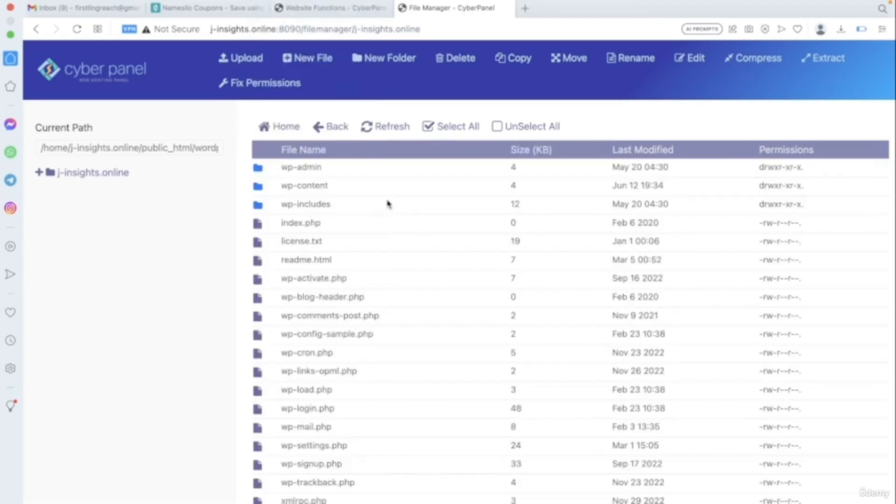
pyautogui.click(451, 130)
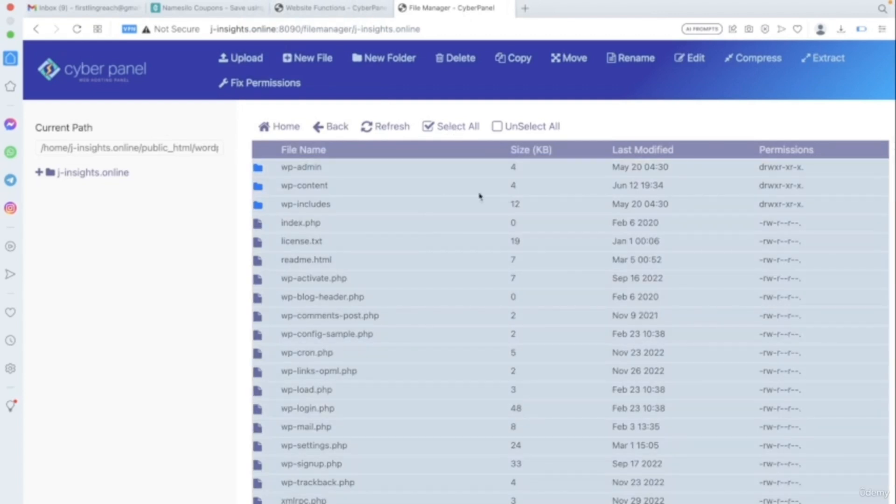
pyautogui.click(574, 63)
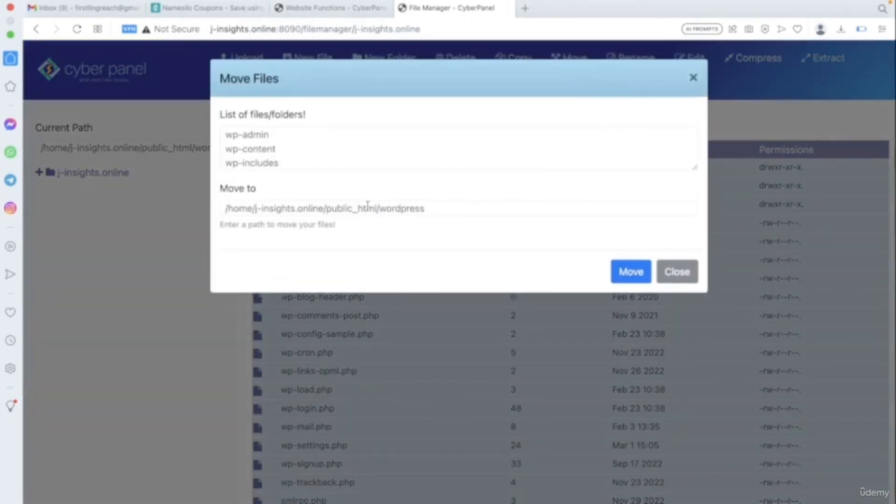
pyautogui.click(438, 210)
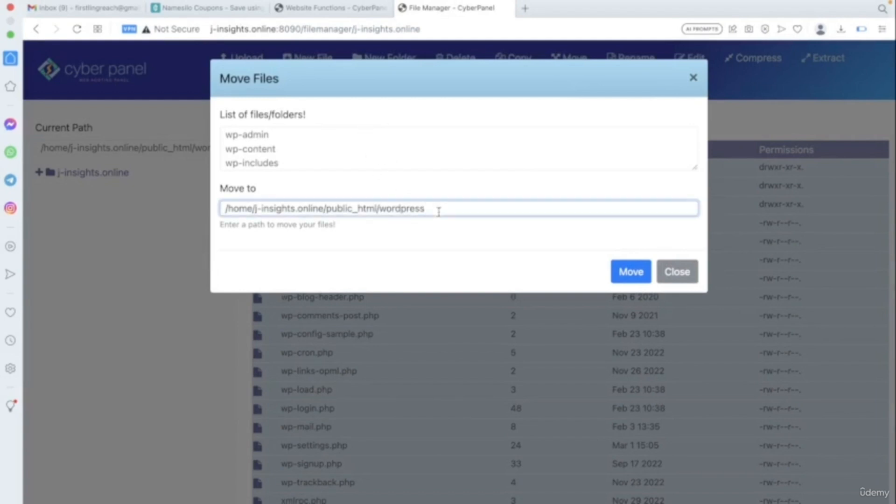
pyautogui.press('BackSpace')
pyautogui.press('BackSpace')
pyautogui.press('BackSpace')
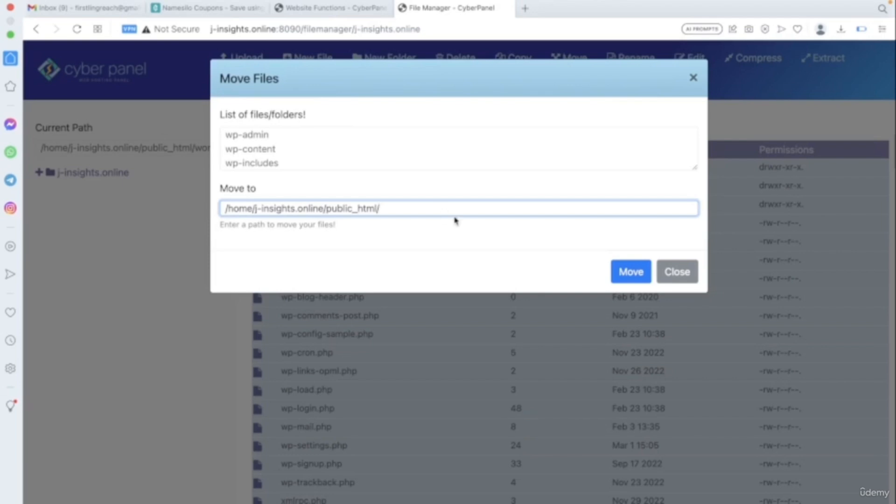
pyautogui.click(630, 275)
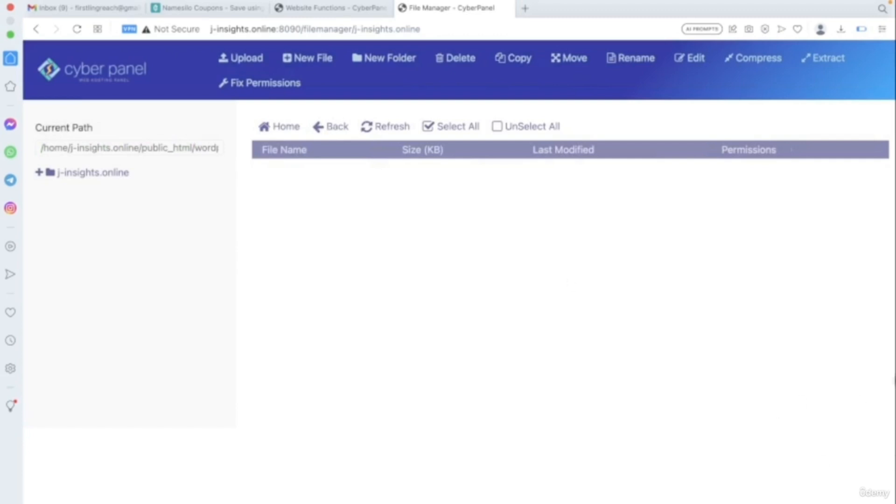
# Check that the wordpress folder is empty, permanently delete it from public_html, and open a new tab.
pyautogui.click(321, 127)
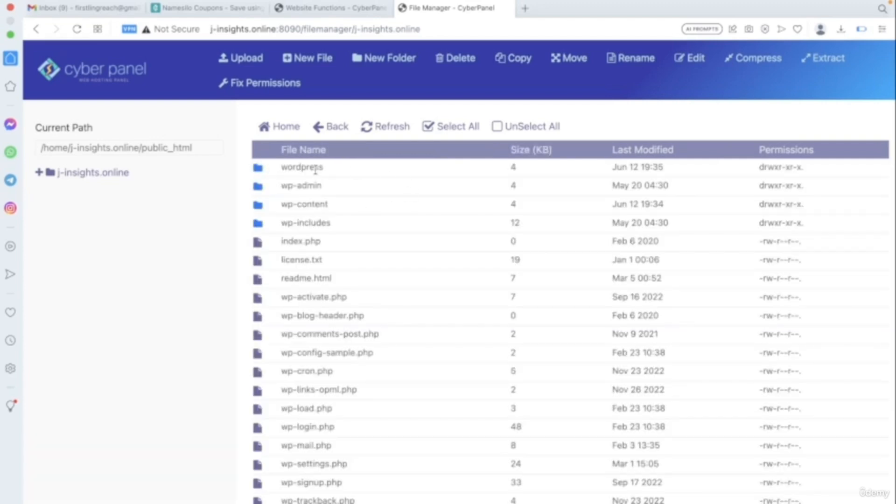
pyautogui.doubleClick(311, 169)
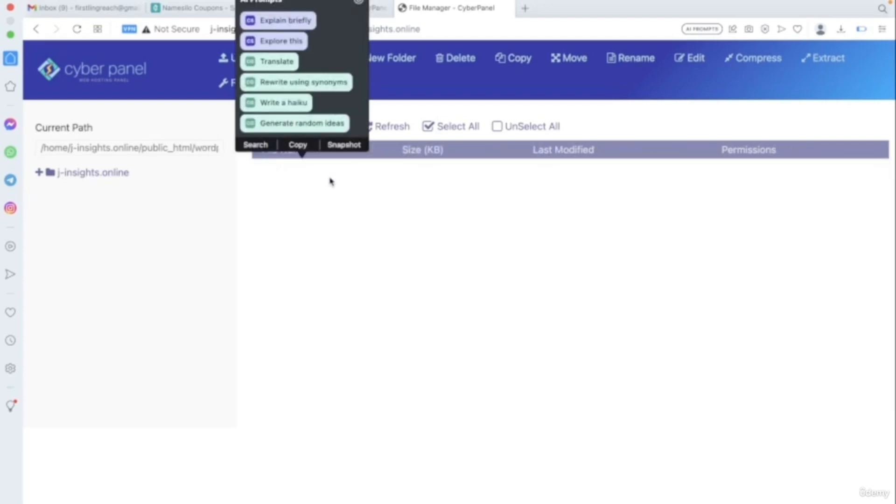
pyautogui.click(420, 161)
pyautogui.click(317, 126)
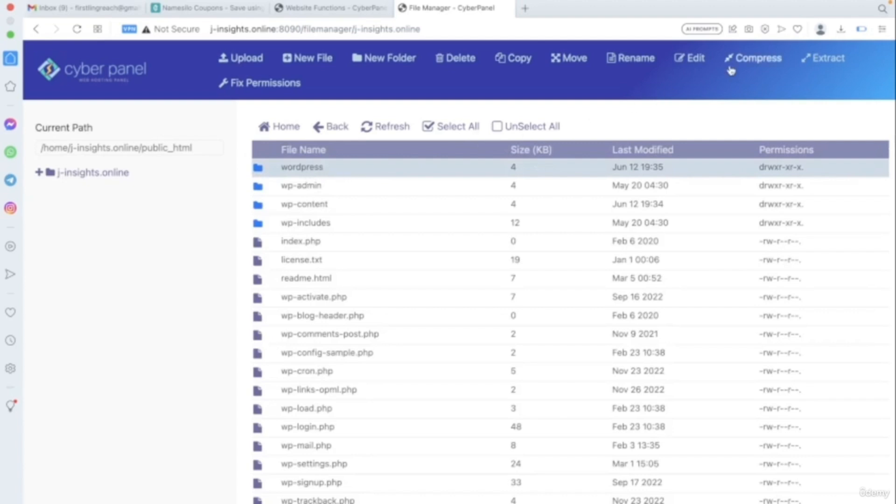
pyautogui.click(460, 61)
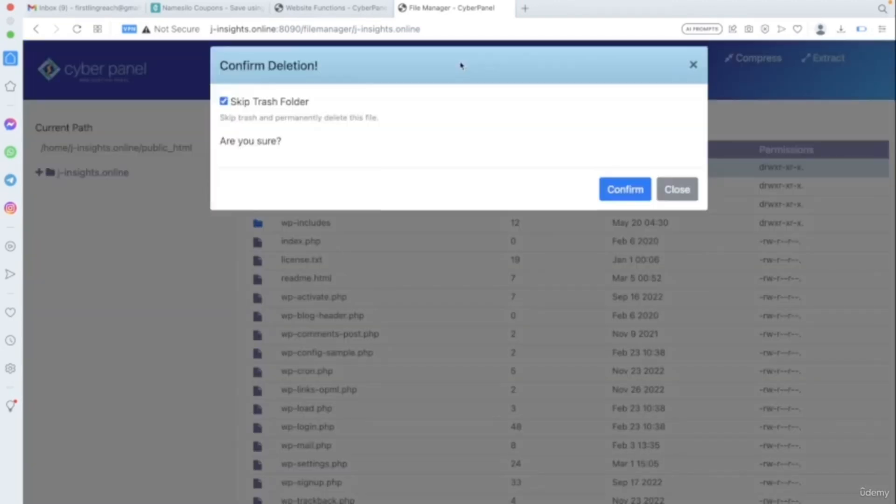
pyautogui.click(626, 202)
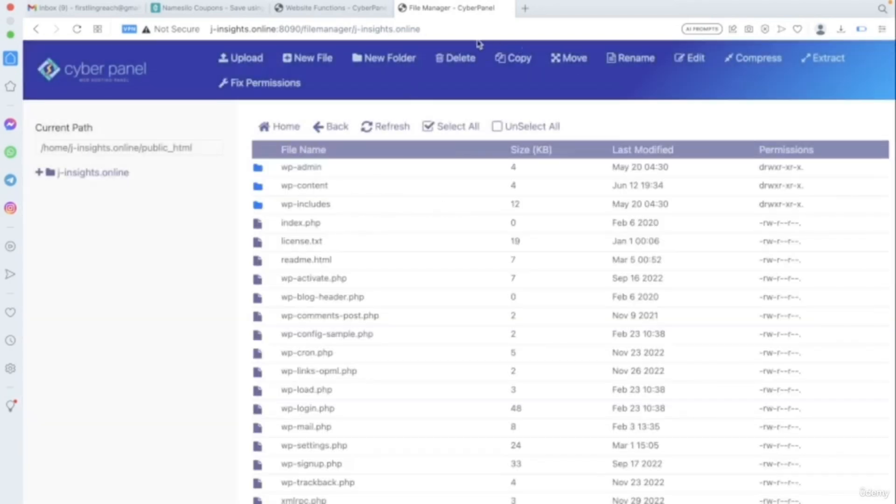
pyautogui.click(525, 9)
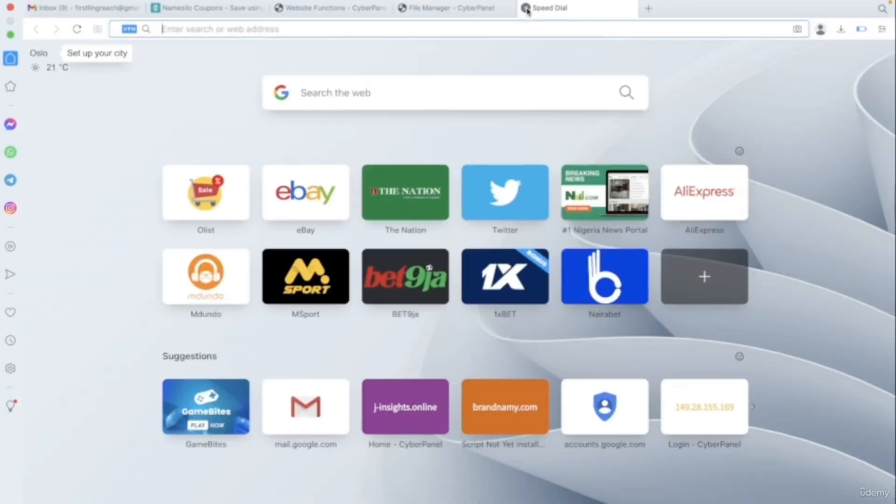
# Load j-insights.online without the .com or :8090 suggestions and keep English (United States) selected.
pyautogui.write('j-insights.com')
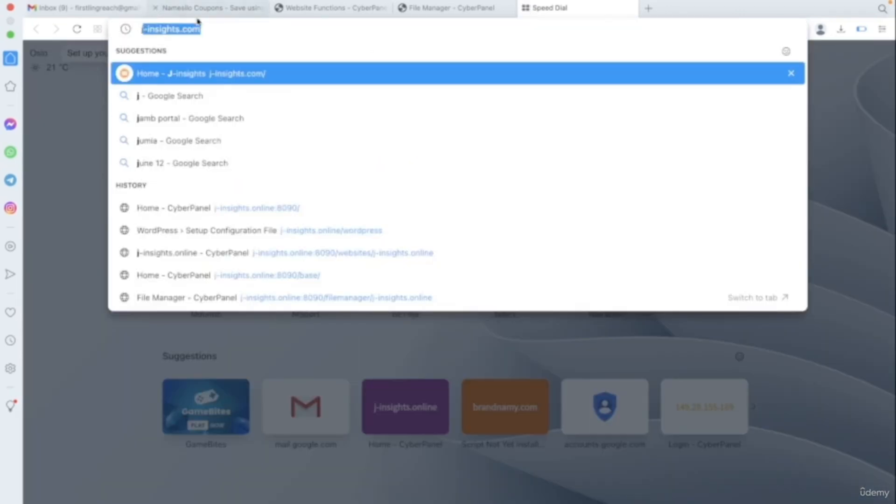
pyautogui.click(214, 35)
pyautogui.press('BackSpace')
pyautogui.press('BackSpace')
pyautogui.press('BackSpace')
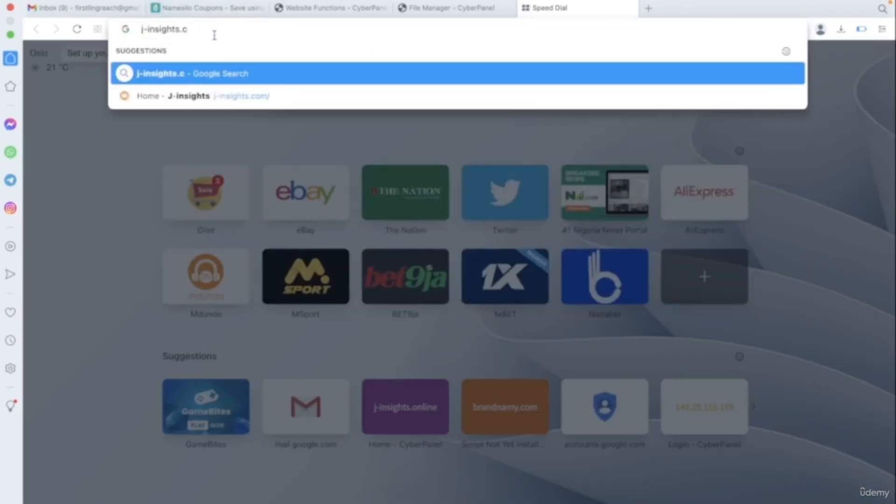
pyautogui.write('online')
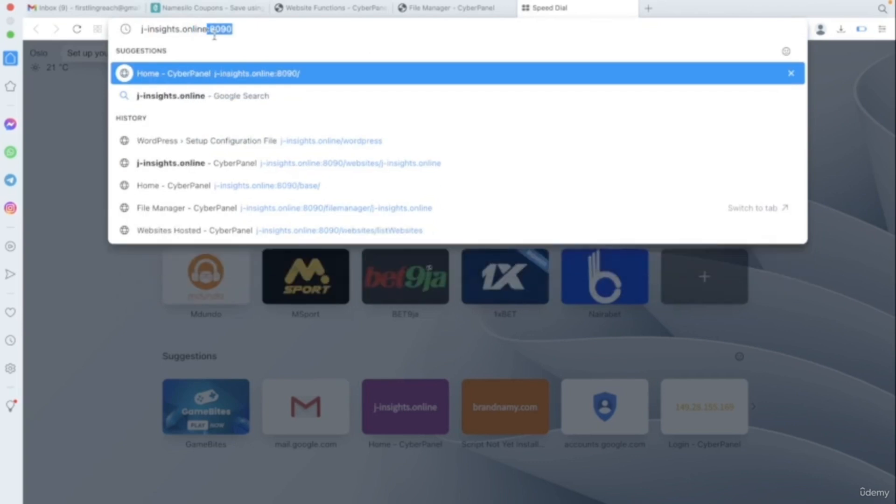
pyautogui.press('BackSpace')
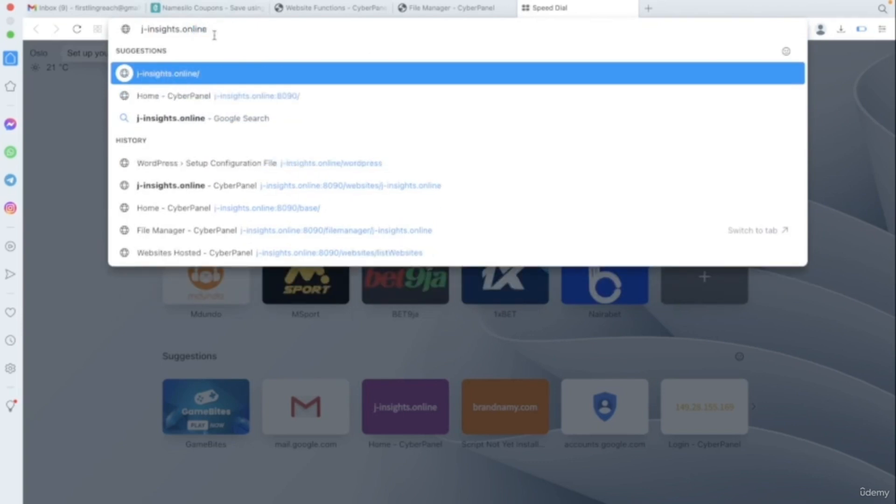
pyautogui.press('Return')
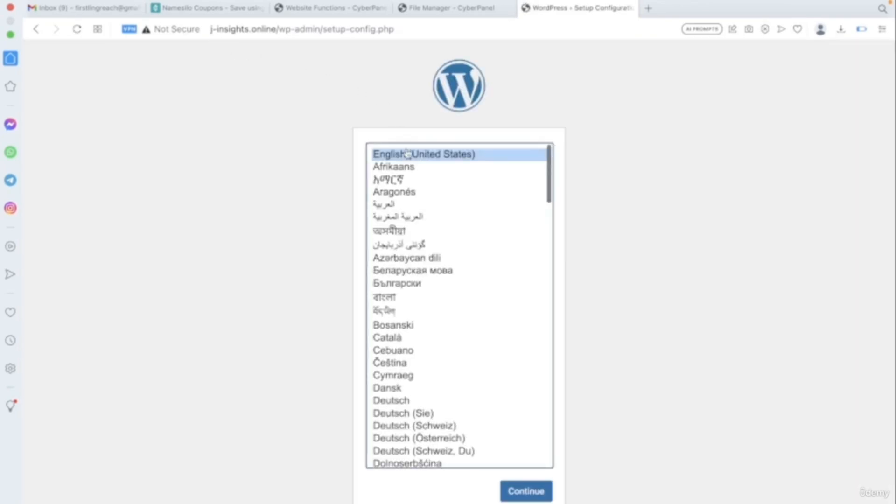
pyautogui.scroll(-15, 445, 284)
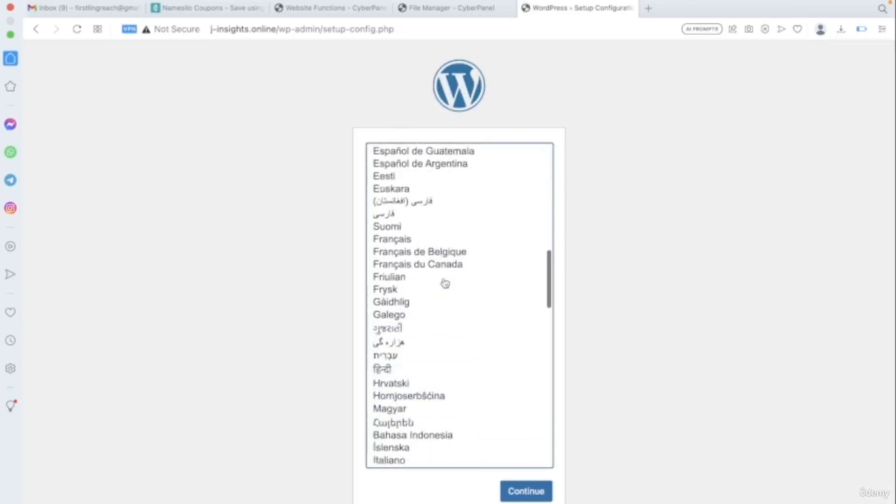
pyautogui.scroll(-15, 444, 284)
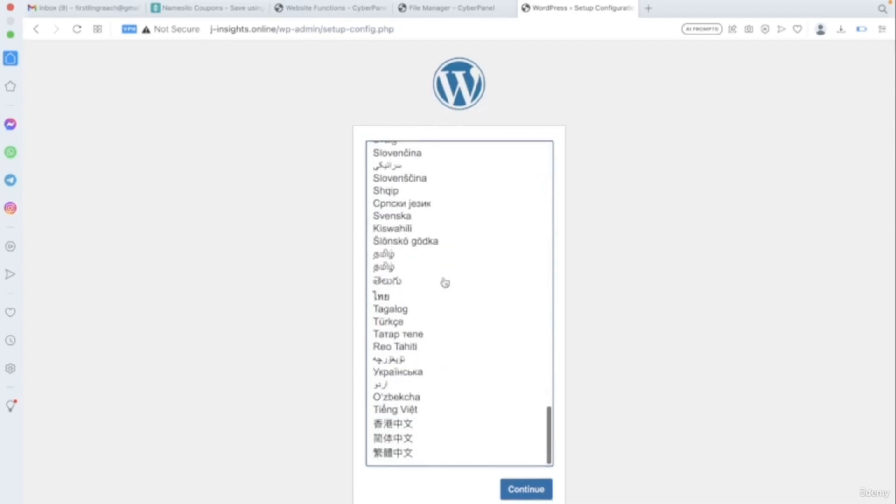
pyautogui.scroll(20, 445, 283)
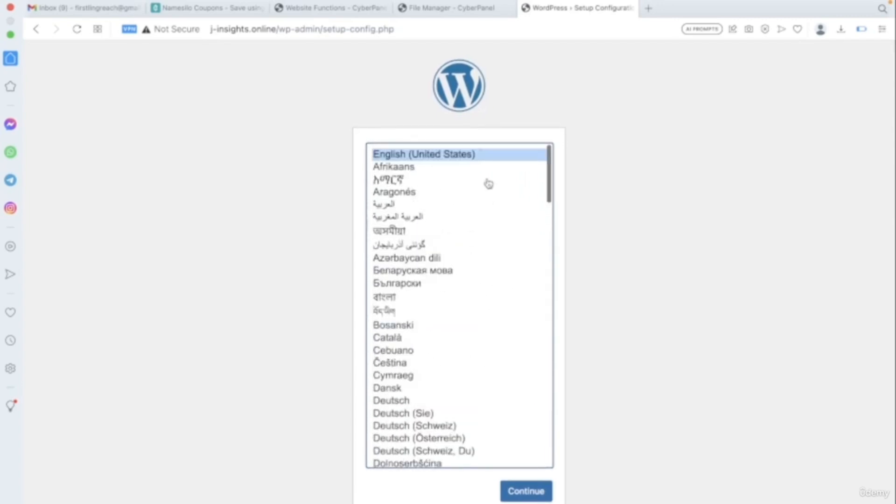
pyautogui.scroll(-4, 433, 362)
pyautogui.scroll(5, 434, 362)
pyautogui.scroll(-1, 435, 355)
pyautogui.scroll(1, 436, 350)
# Continue past the language and Let's go! screens to the database form, then switch back to CyberPanel.
pyautogui.click(522, 496)
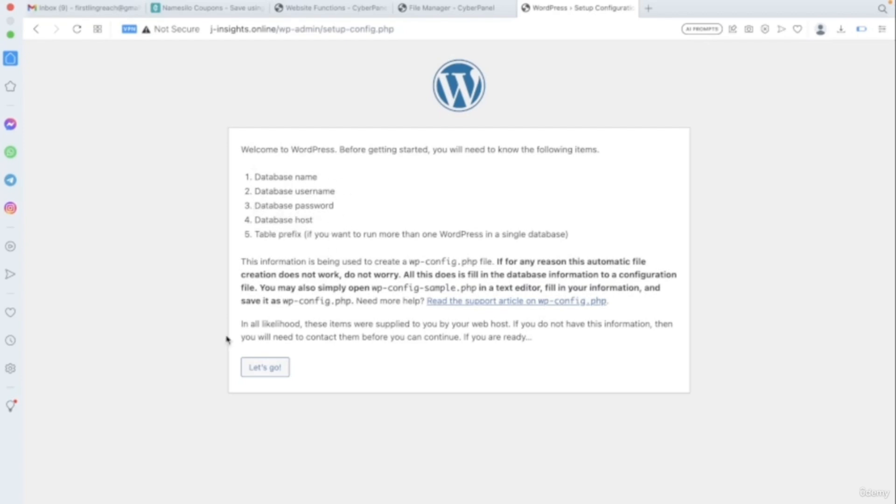
pyautogui.click(268, 372)
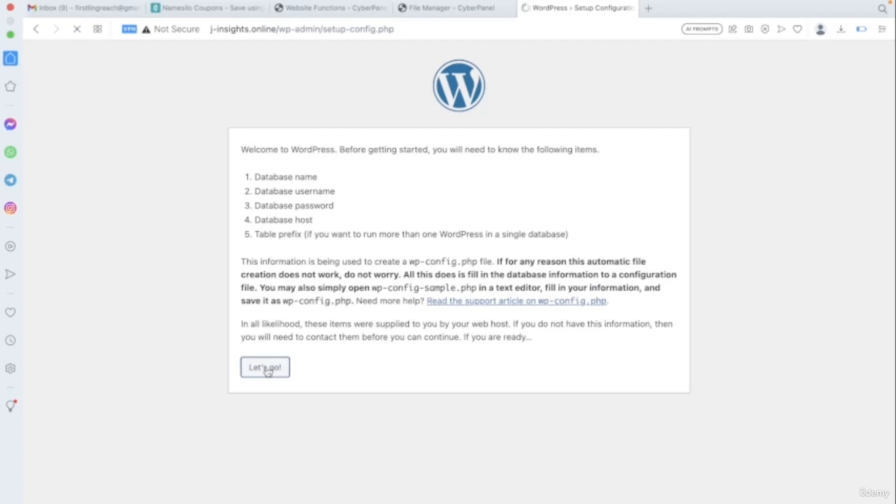
pyautogui.click(493, 14)
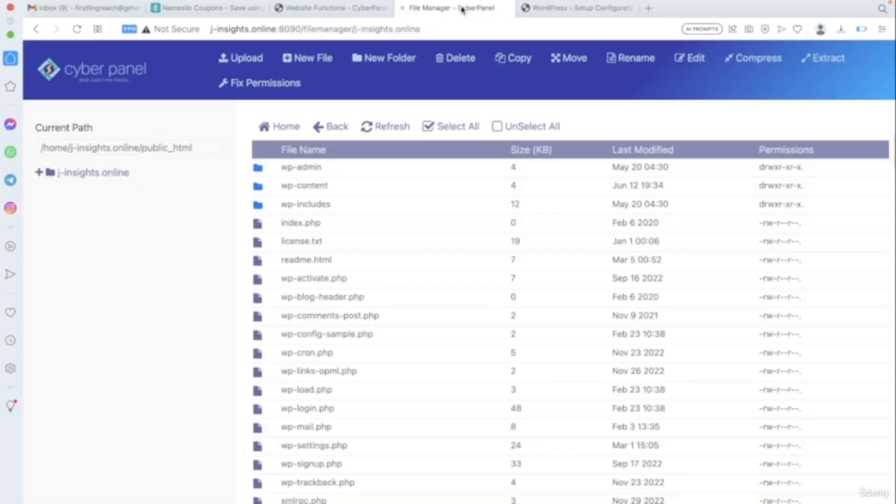
pyautogui.click(338, 6)
# Go to Databases > Create Database in the CyberPanel sidebar.
pyautogui.scroll(-3, 114, 360)
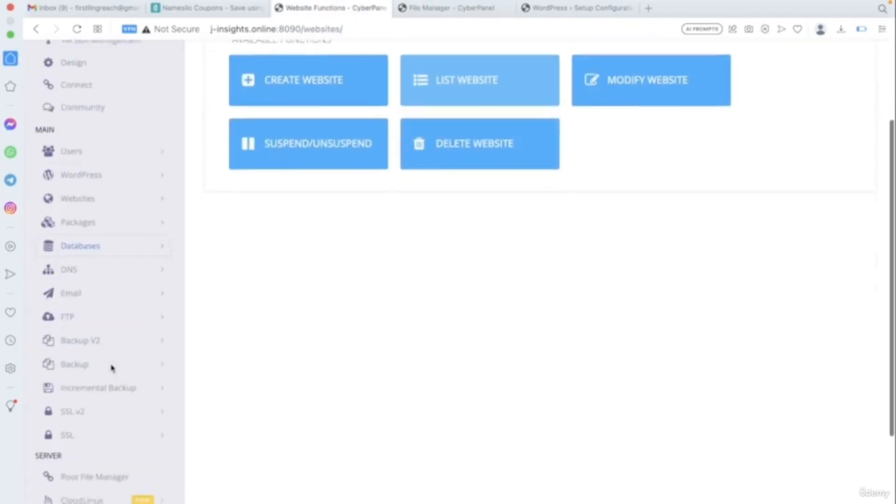
pyautogui.scroll(-3, 112, 368)
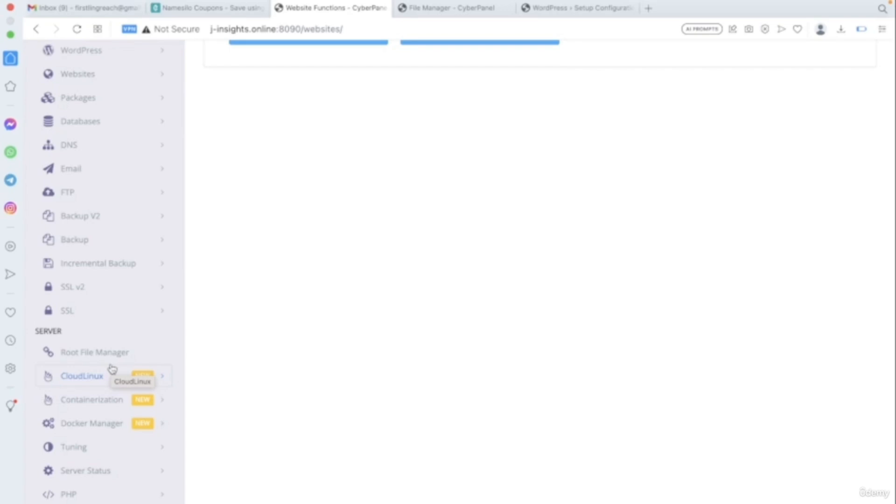
pyautogui.scroll(1, 107, 236)
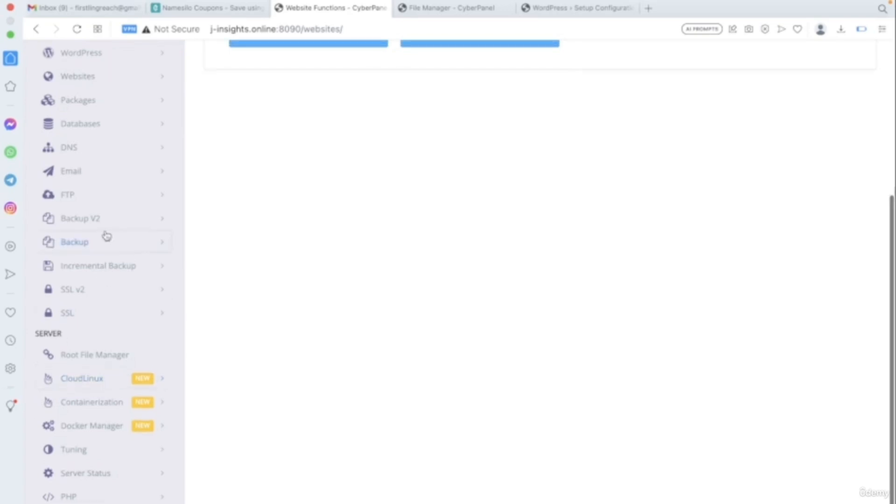
pyautogui.scroll(8, 106, 235)
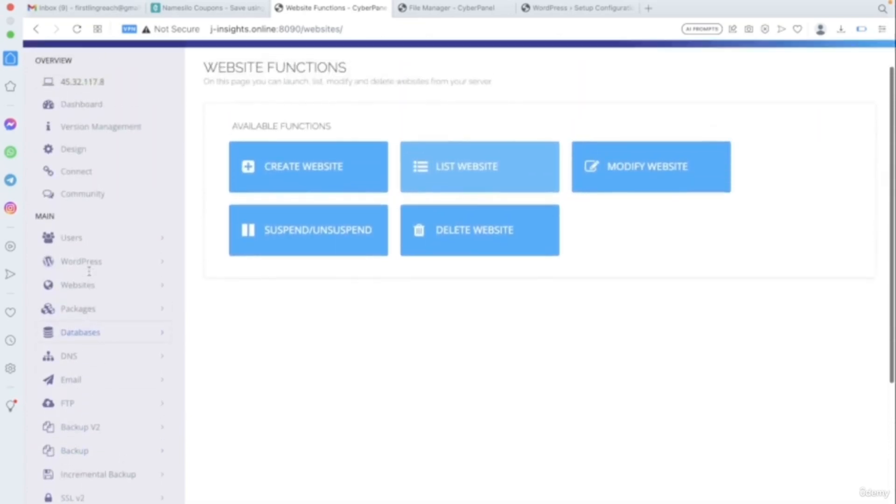
pyautogui.scroll(2, 89, 273)
pyautogui.scroll(-3, 89, 274)
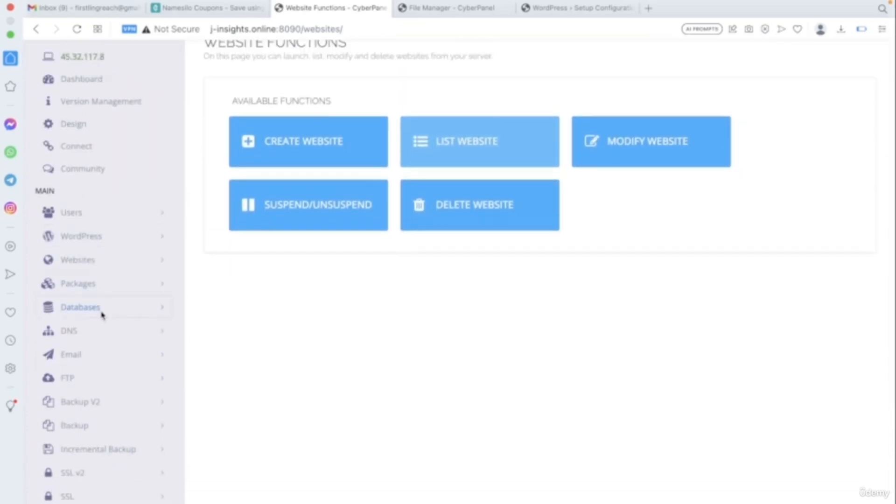
pyautogui.click(101, 314)
pyautogui.click(100, 343)
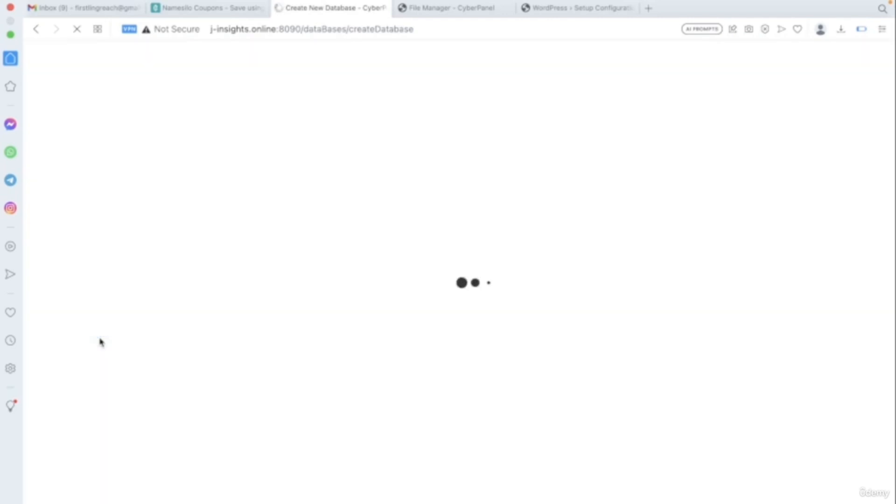
# Create database and user 'wordpress' for j-insights.online, then copy the resulting name jins_wordpress.
pyautogui.click(421, 216)
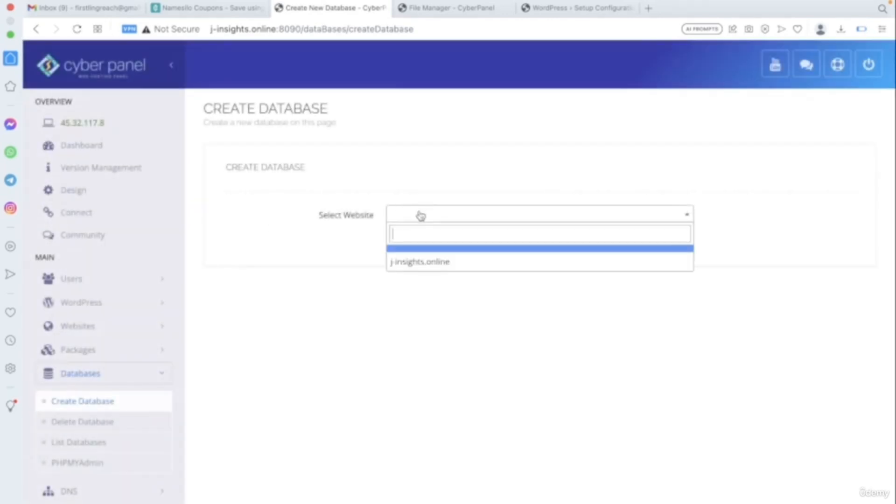
pyautogui.click(419, 270)
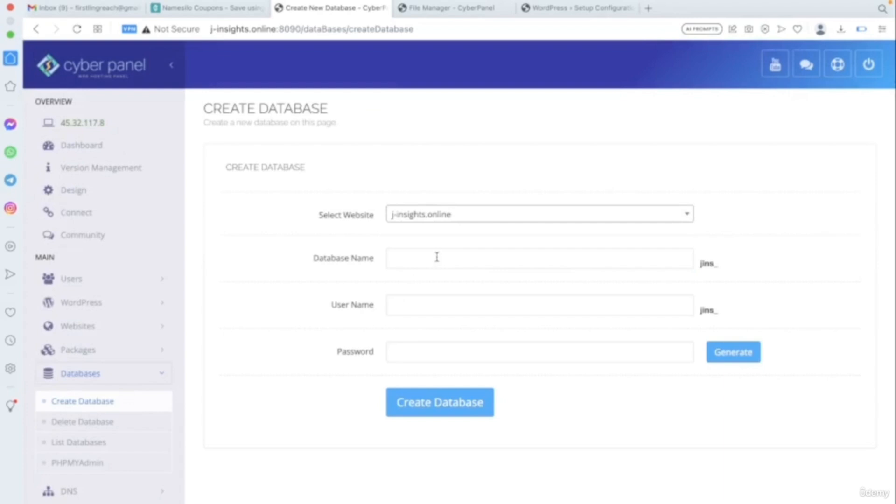
pyautogui.click(437, 257)
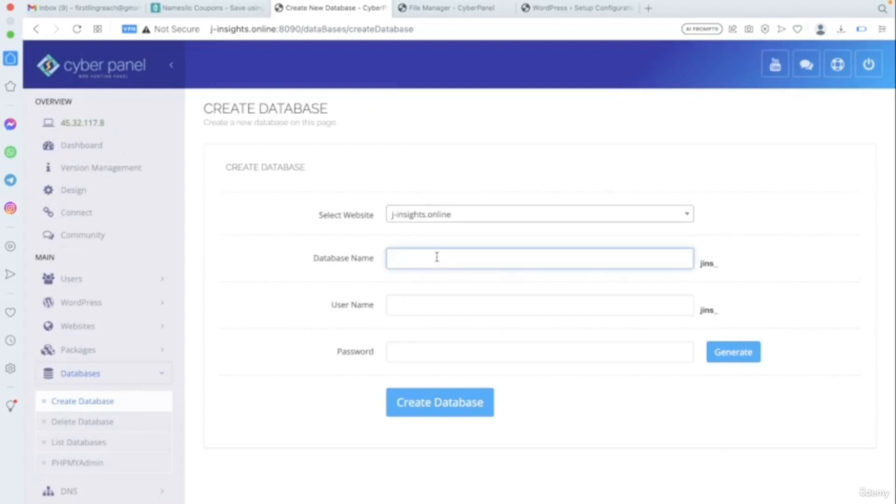
pyautogui.write('wordpress')
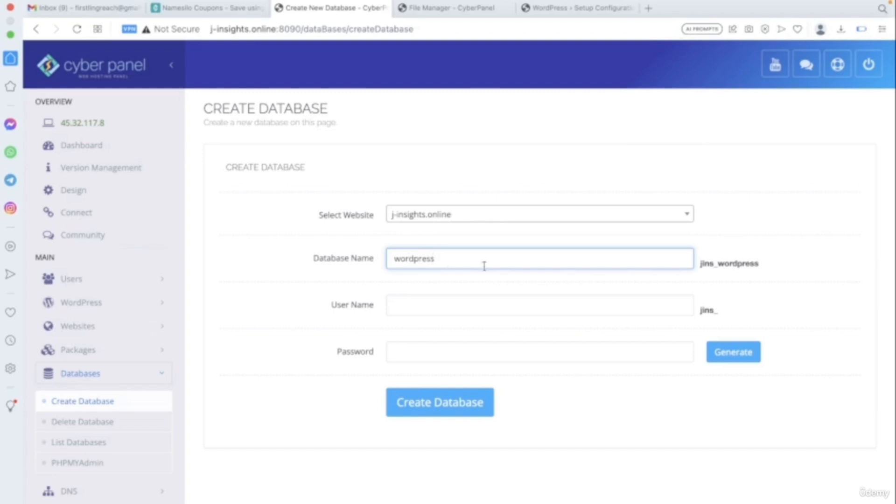
pyautogui.doubleClick(423, 263)
pyautogui.hotkey('ctrl', 'c')
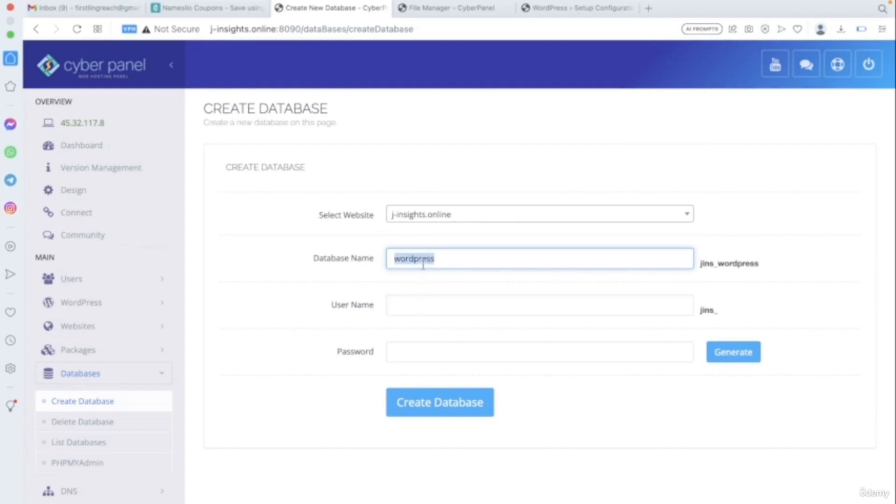
pyautogui.click(407, 304)
pyautogui.hotkey('ctrl', 'v')
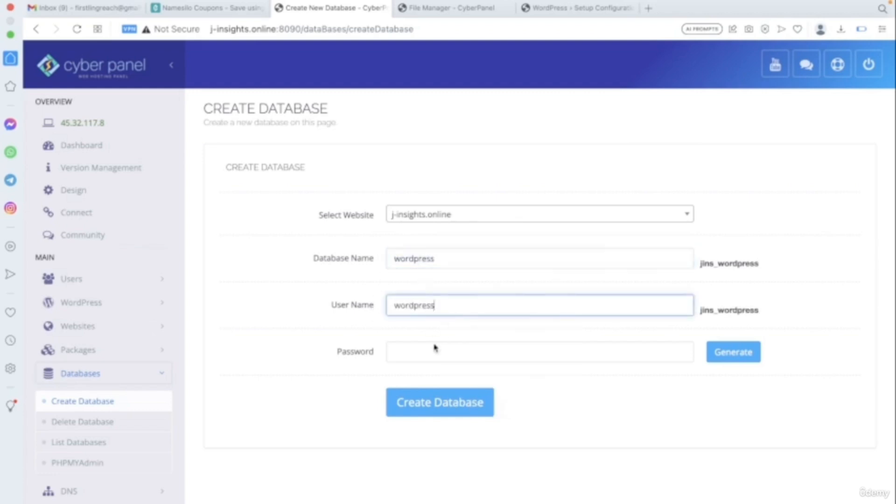
pyautogui.click(412, 357)
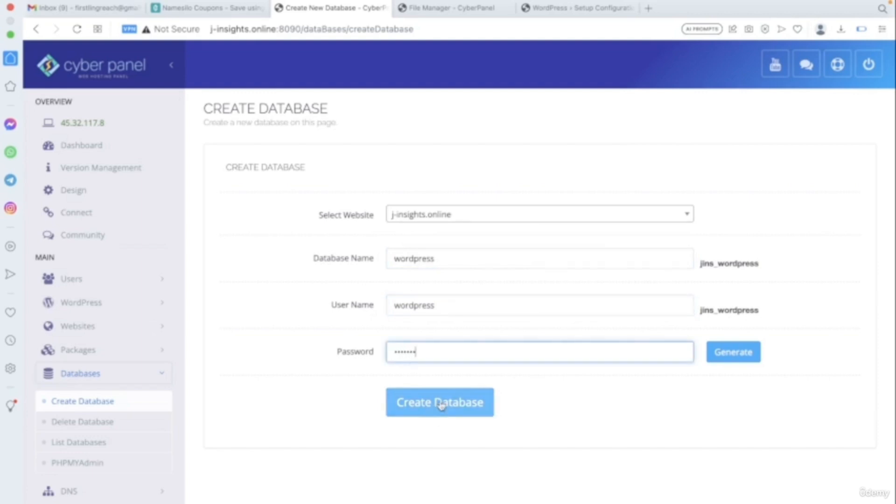
pyautogui.click(441, 404)
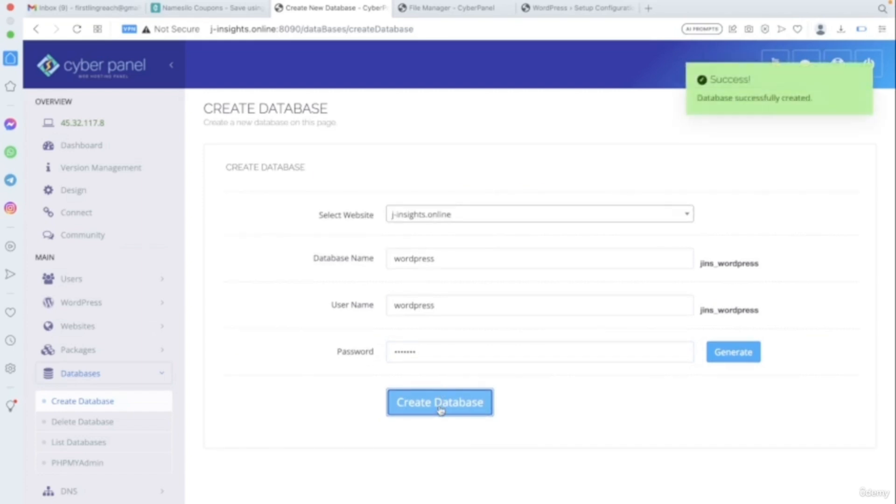
pyautogui.doubleClick(712, 262)
pyautogui.press('super+c')
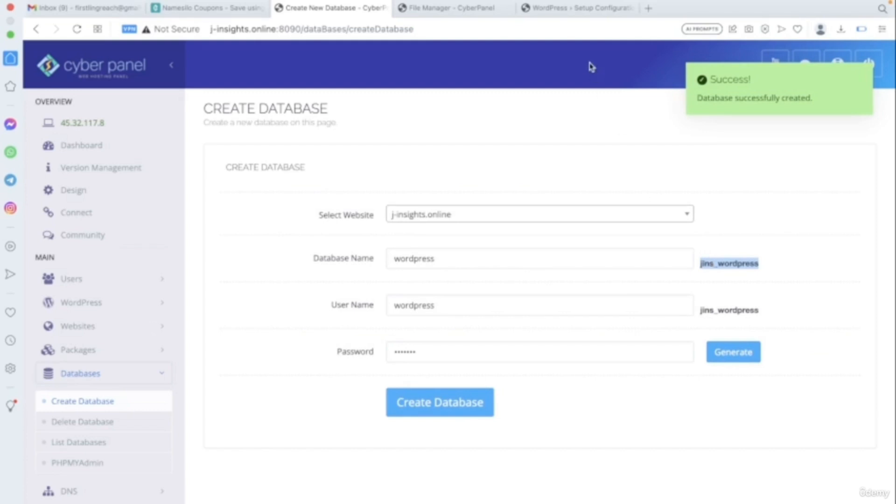
pyautogui.click(570, 8)
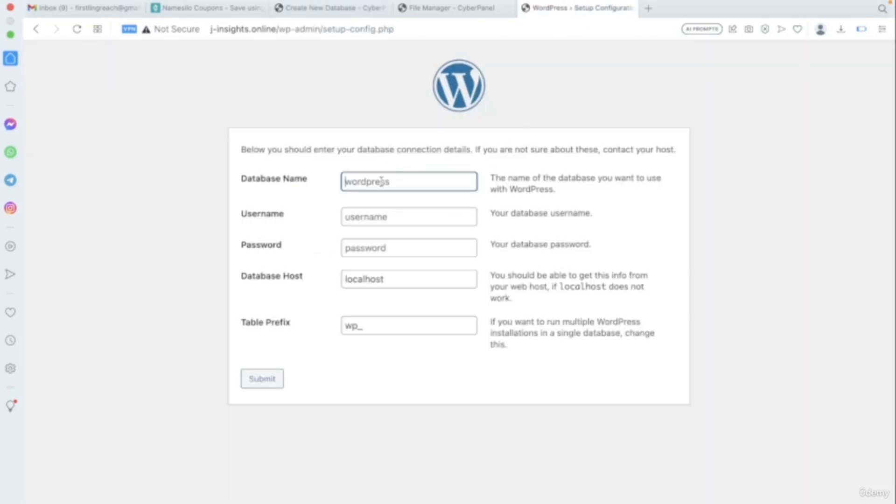
# Enter jins_wordpress as database name and username with the database password, submit, and run the installation.
pyautogui.press('super+v')
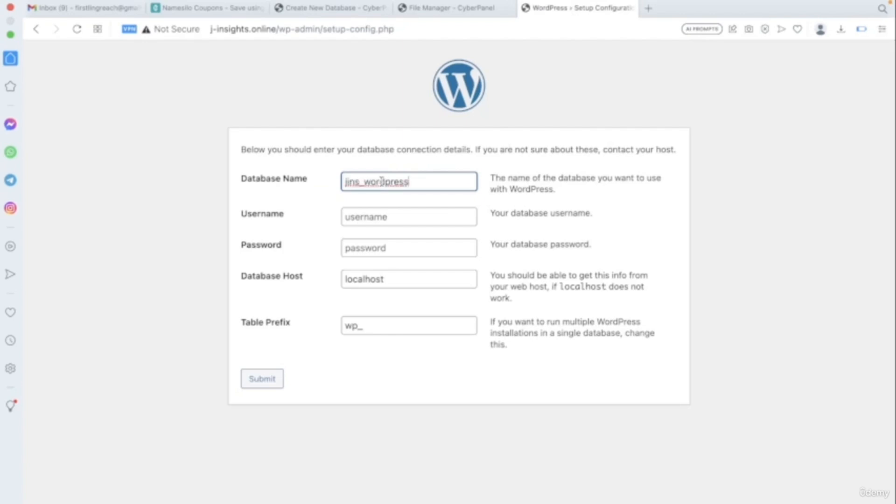
pyautogui.click(363, 215)
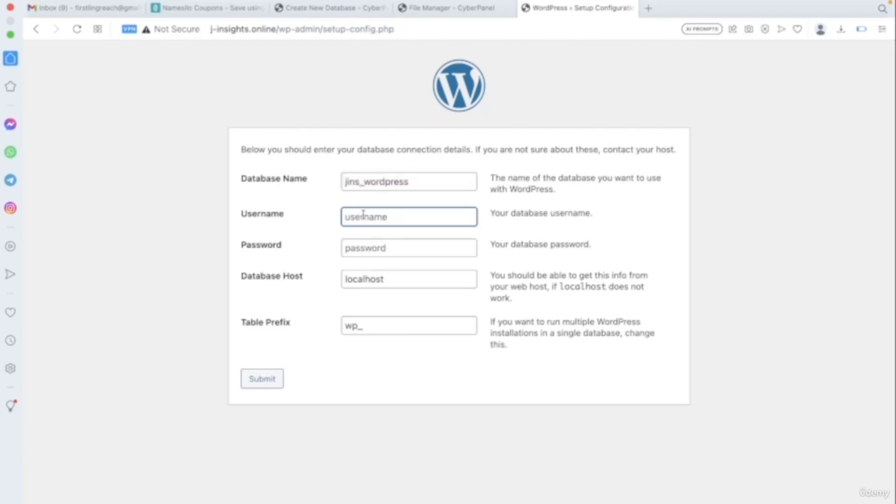
pyautogui.press('super+v')
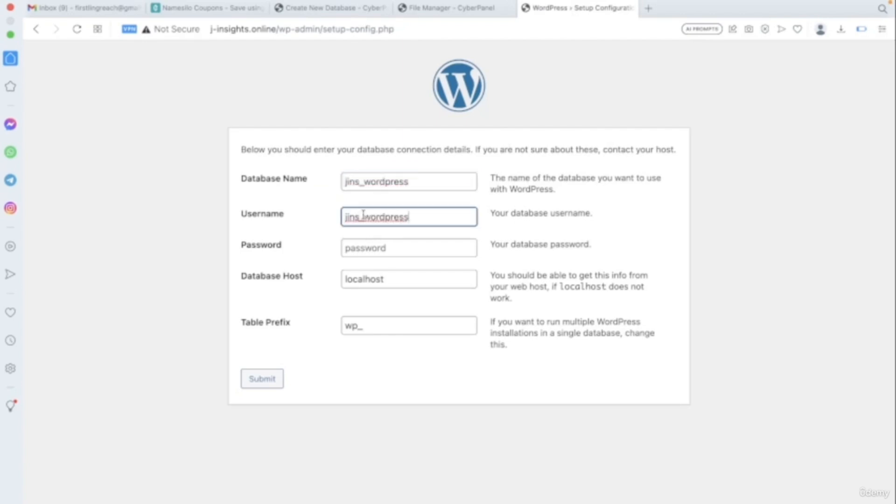
pyautogui.click(372, 253)
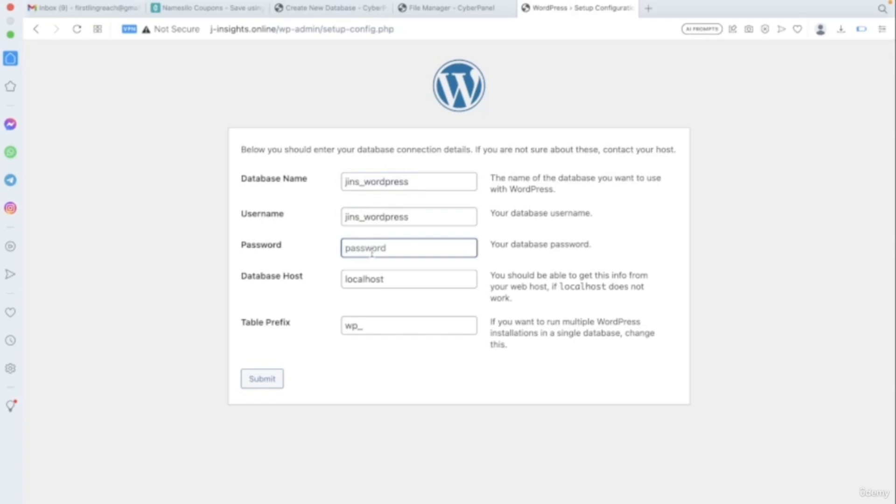
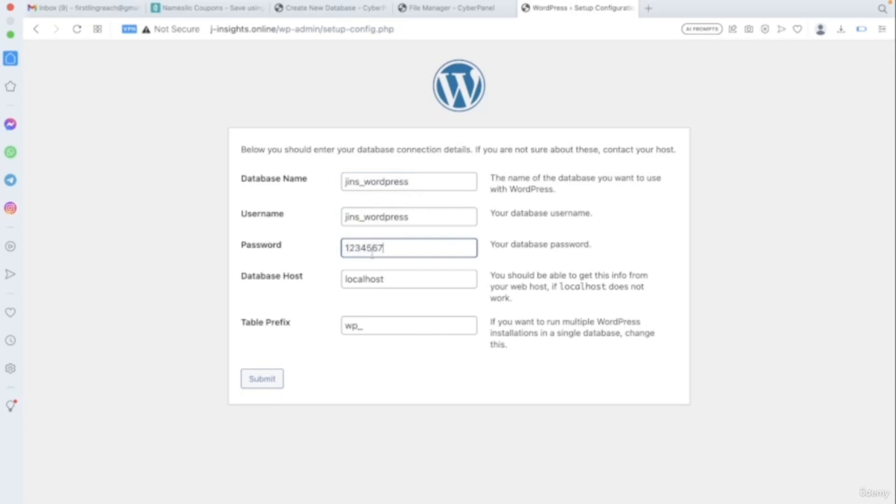
pyautogui.click(266, 380)
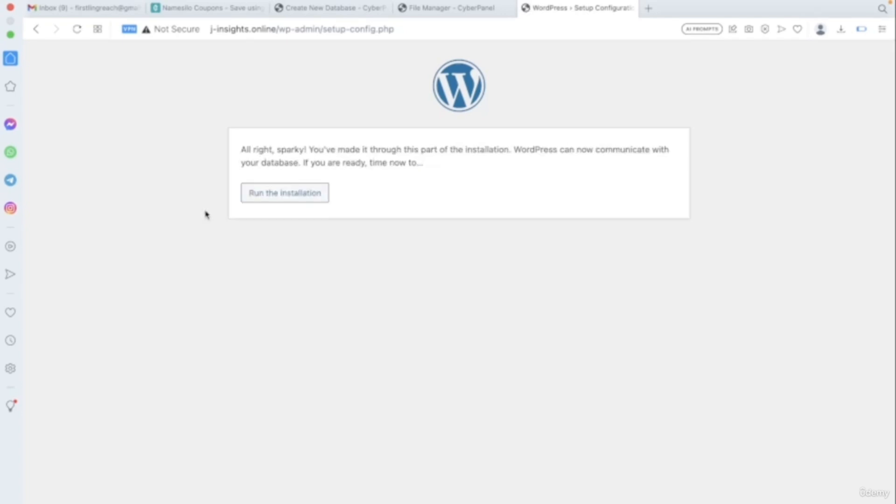
pyautogui.click(266, 196)
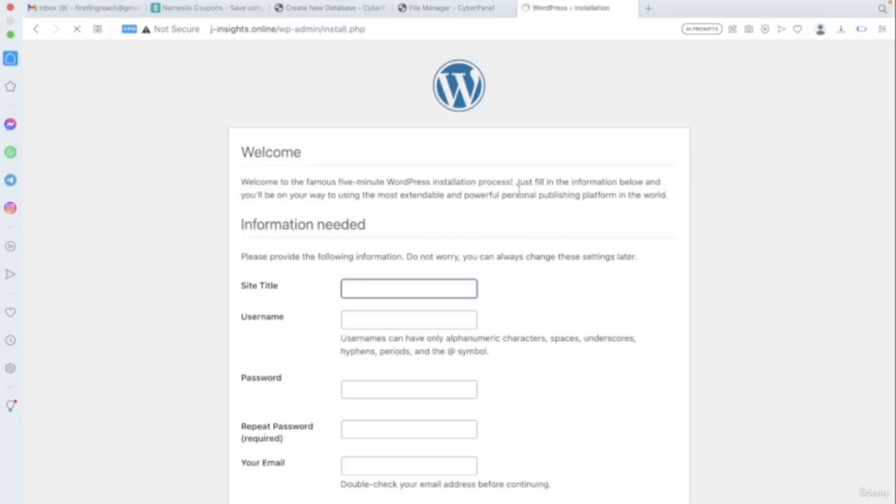
# Enter 'J-insights blog' as the site title and fill in the admin username.
pyautogui.scroll(-1, 471, 270)
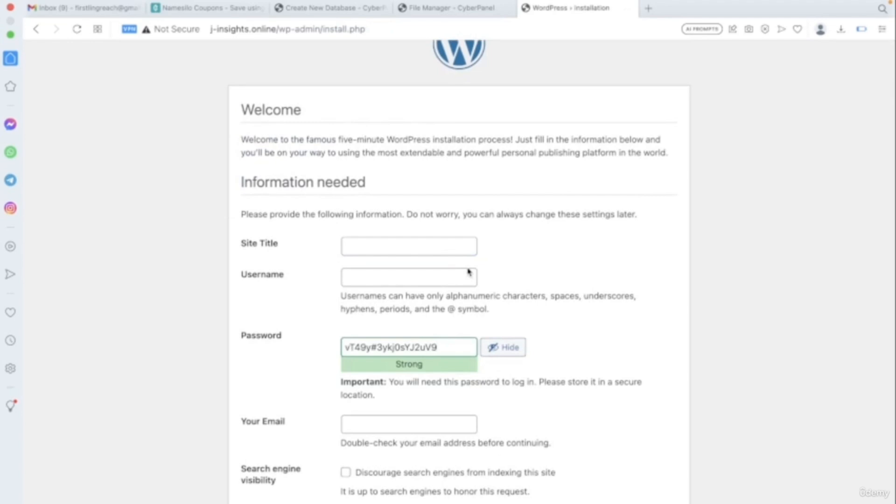
pyautogui.click(430, 248)
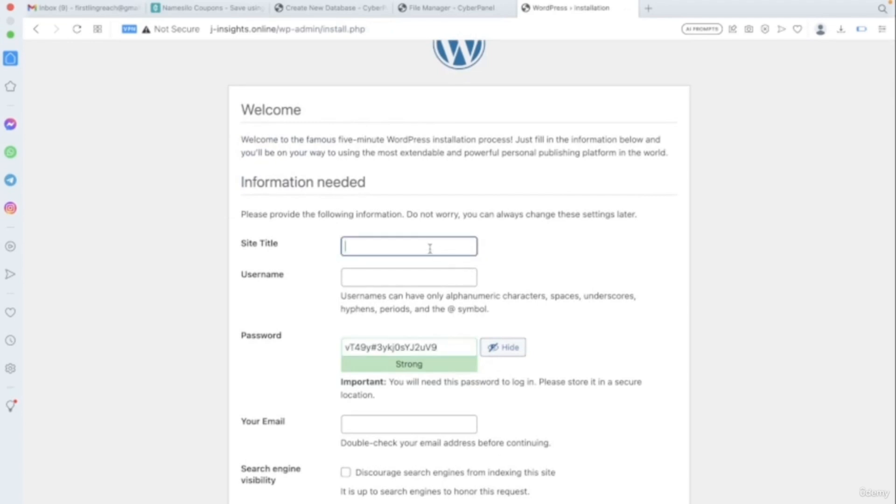
pyautogui.write('J-insights blogf')
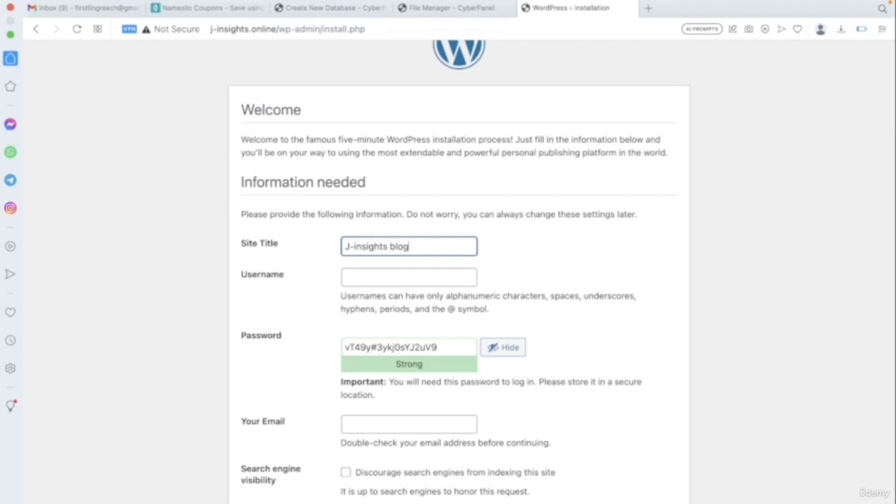
pyautogui.click(391, 279)
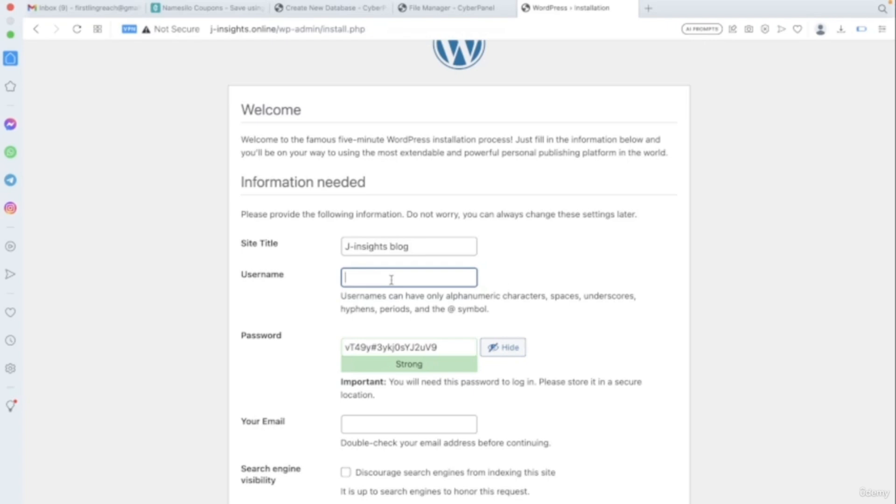
pyautogui.write('john')
# Replace the suggested password with a custom one, add the admin e-mail, and install WordPress.
pyautogui.click(382, 347)
pyautogui.tripleClick(418, 348)
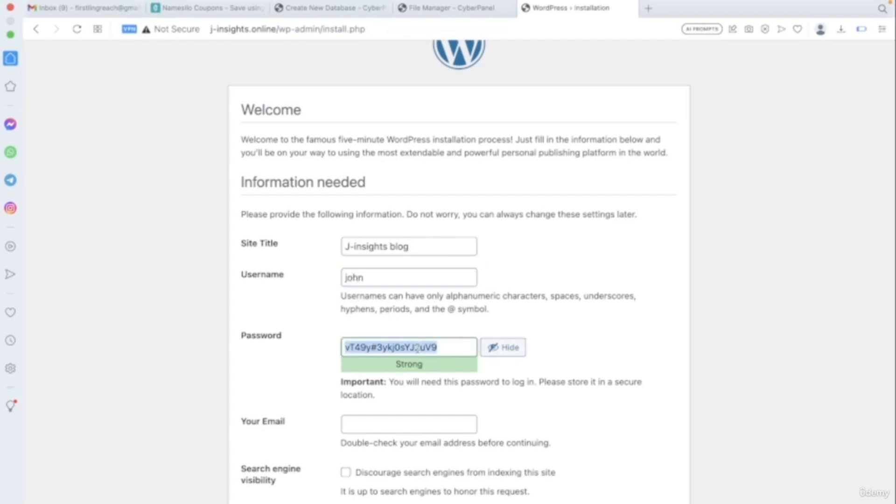
pyautogui.press('BackSpace')
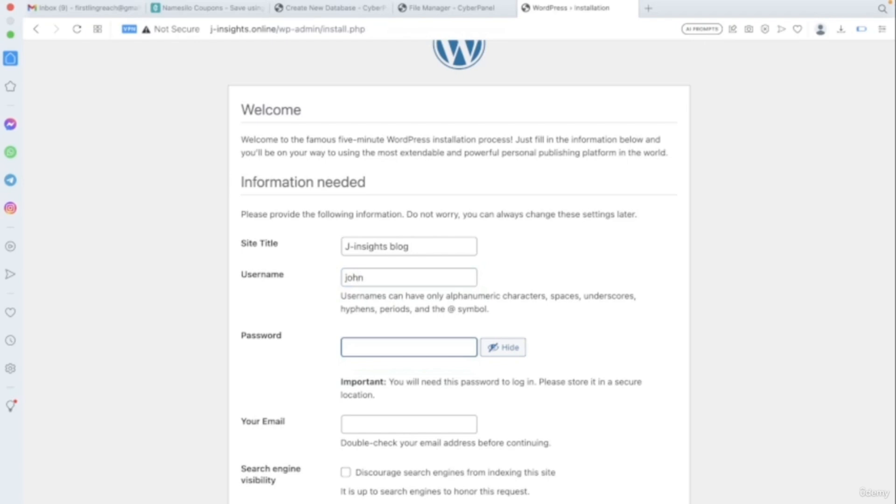
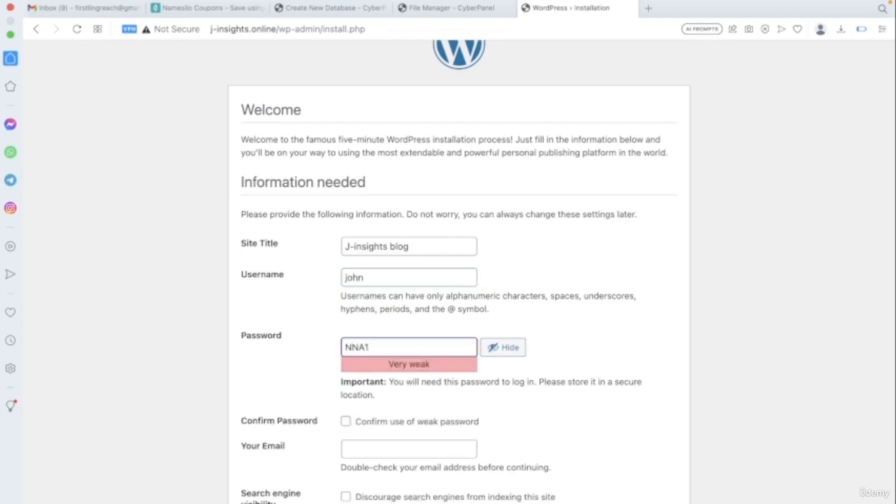
pyautogui.click(502, 347)
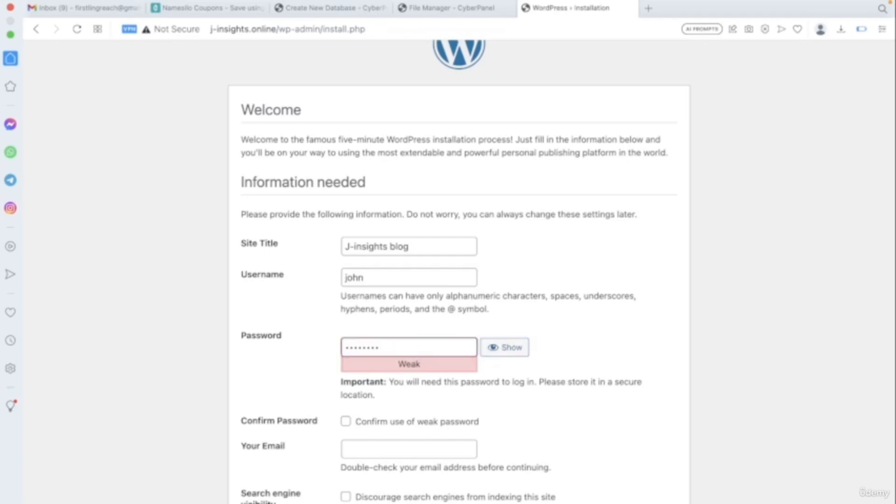
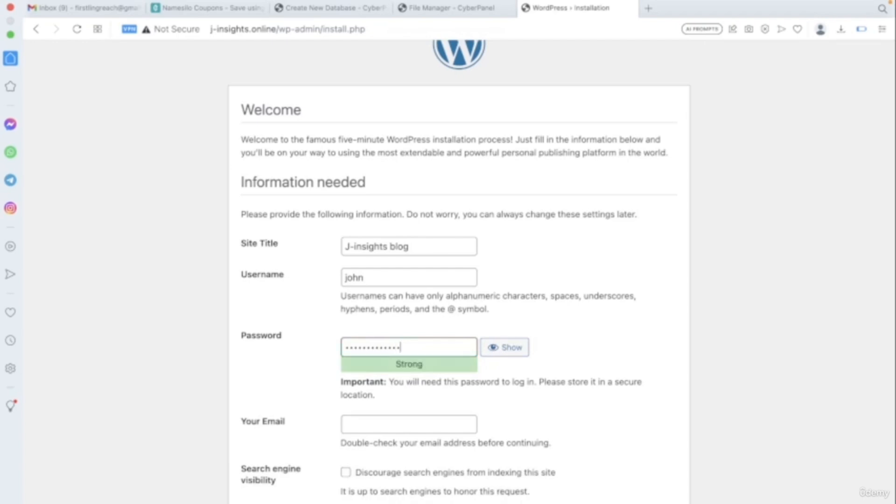
pyautogui.click(358, 420)
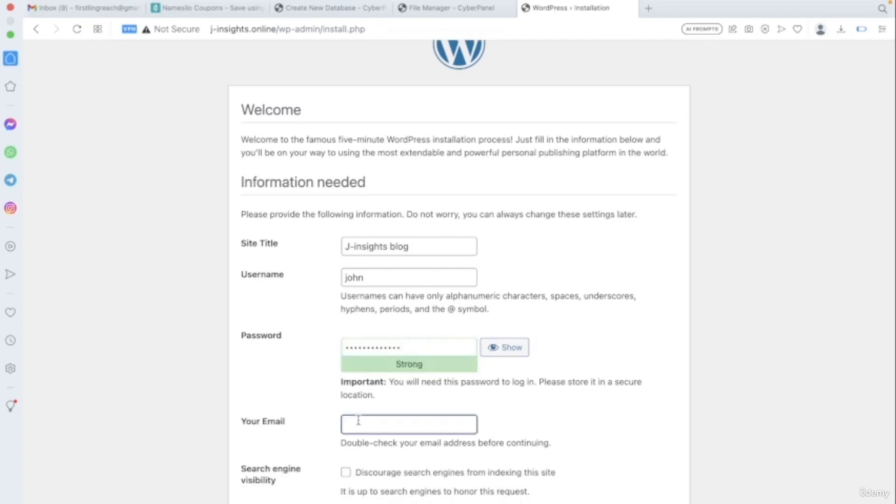
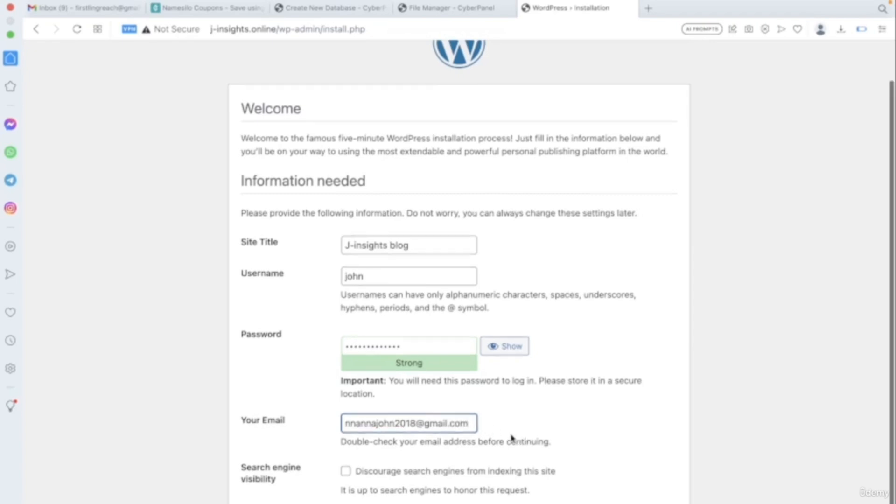
pyautogui.scroll(-1, 513, 434)
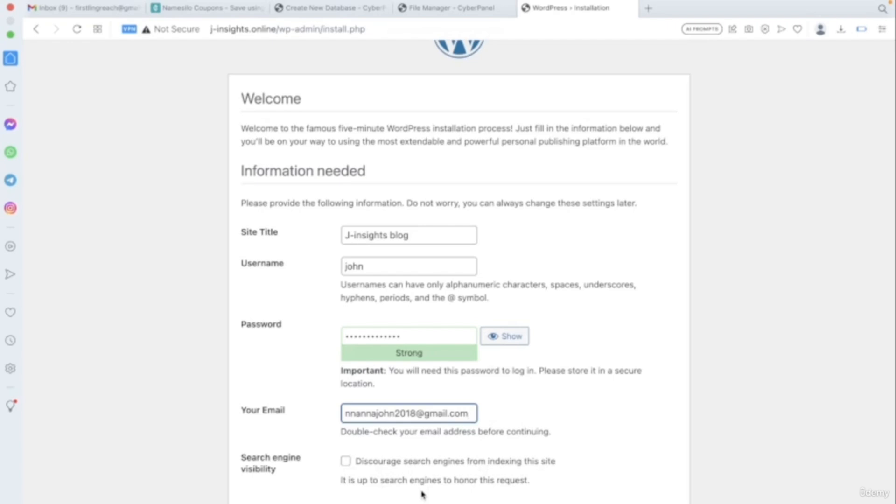
pyautogui.click(280, 503)
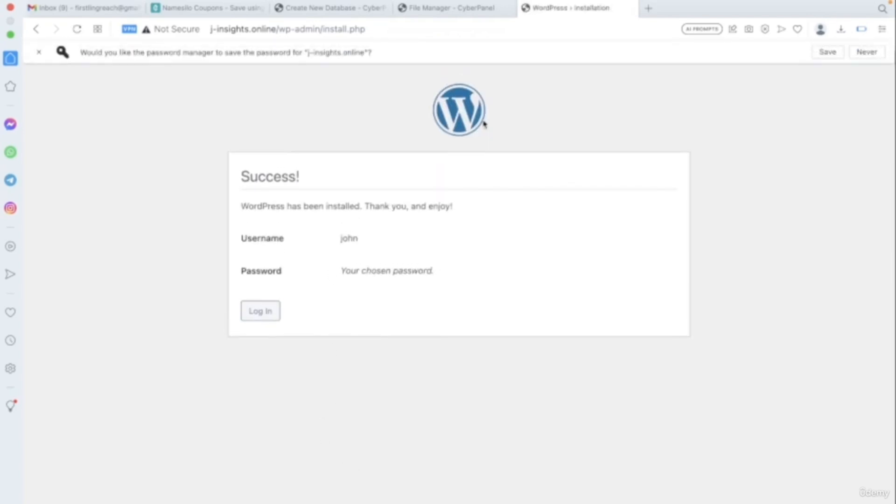
# Log in with the admin username and password and Remember Me ticked, then open a new tab.
pyautogui.click(262, 312)
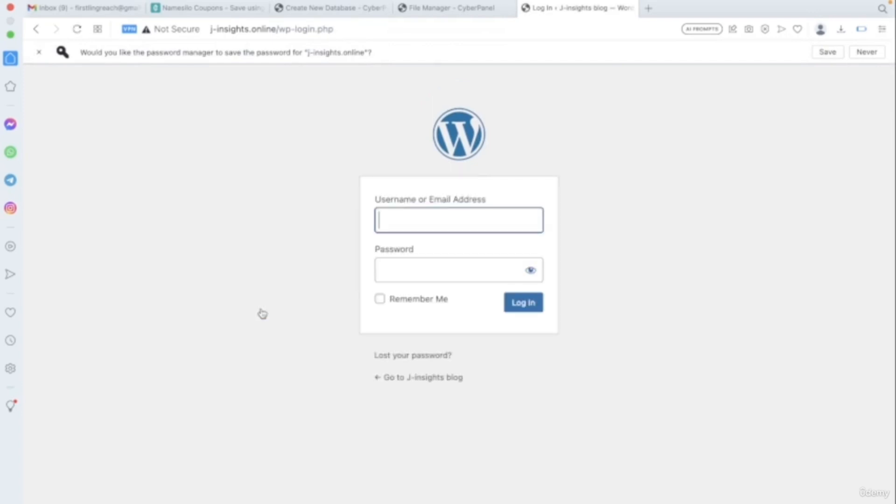
pyautogui.click(408, 224)
pyautogui.write('john')
pyautogui.click(392, 270)
pyautogui.write('p')
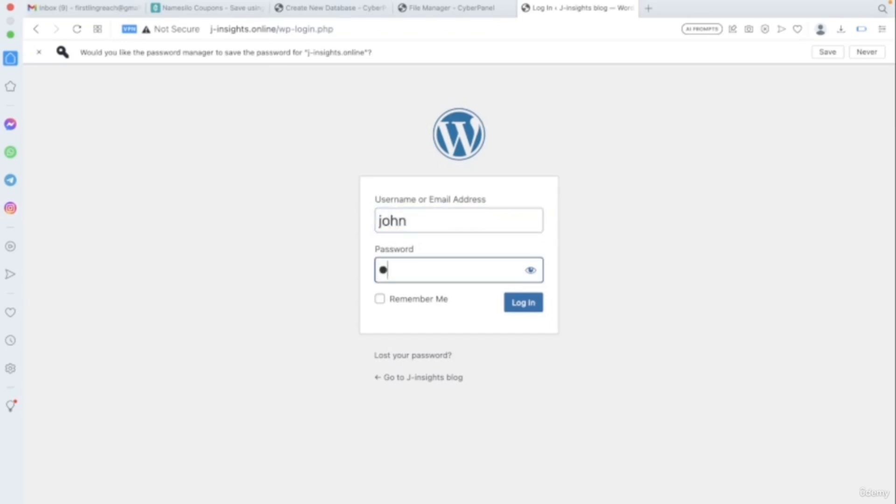
pyautogui.press('BackSpace')
pyautogui.write('••••')
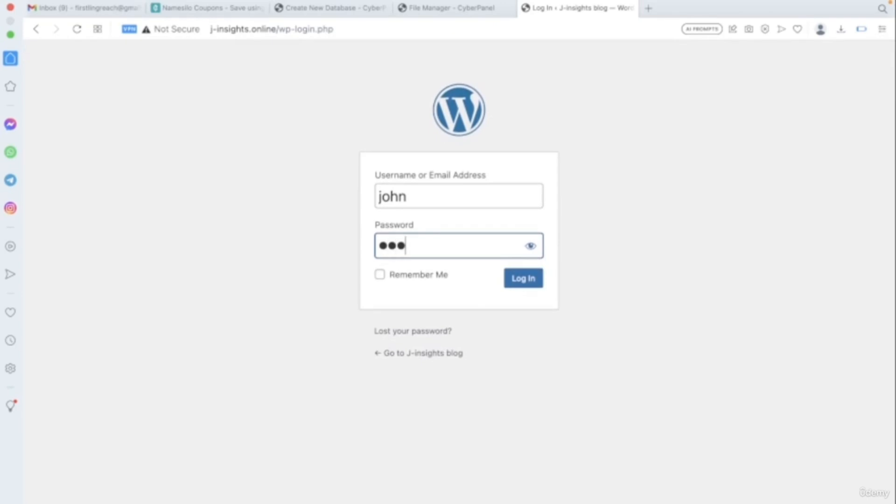
pyautogui.write('•••••')
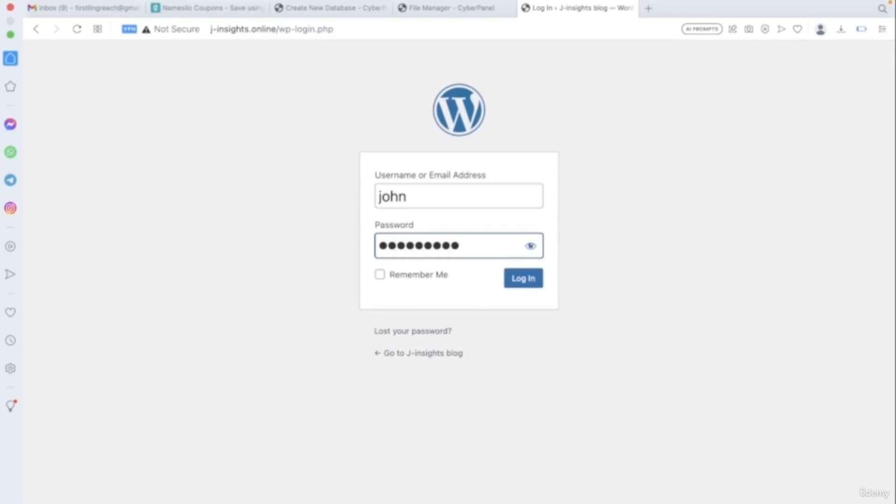
pyautogui.write('••••')
pyautogui.click(379, 278)
pyautogui.click(516, 282)
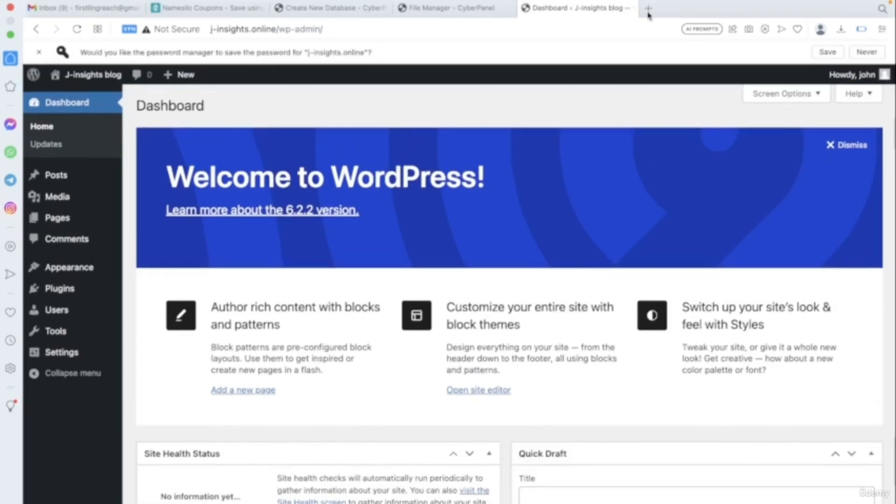
pyautogui.click(648, 10)
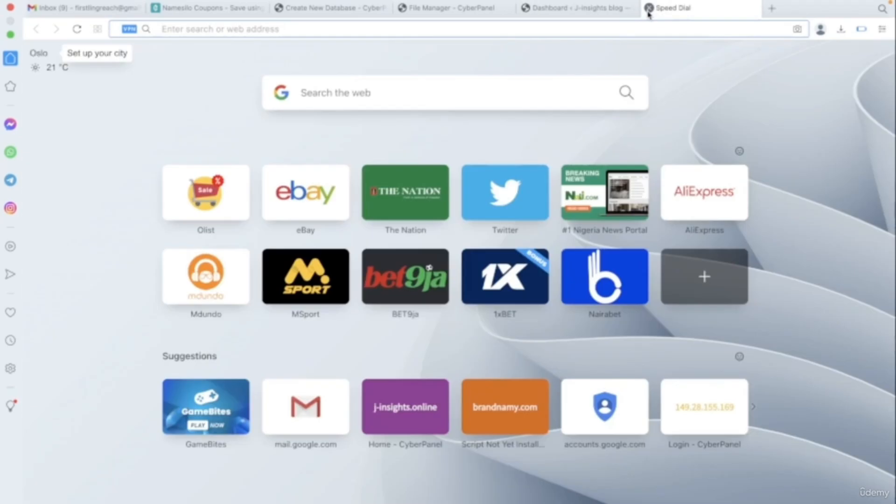
# Load j-insights.online:8090 in the new tab, then delete the 8090 port from the address.
pyautogui.write('j')
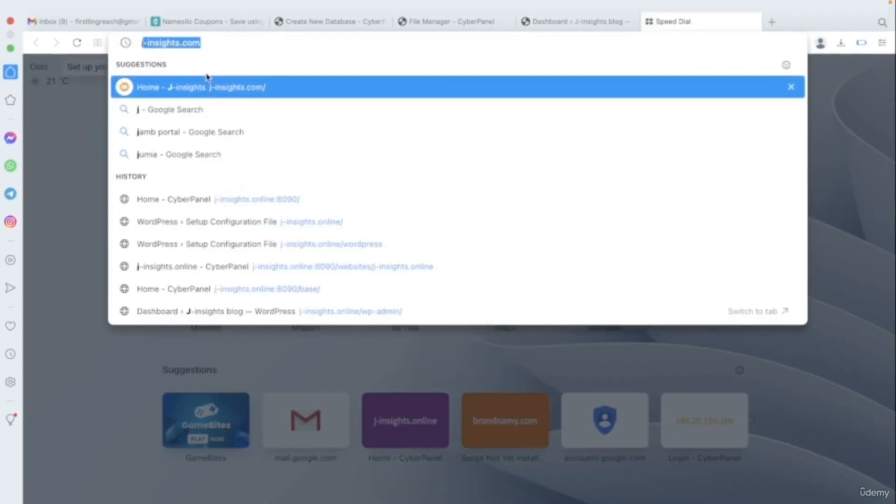
pyautogui.click(216, 31)
pyautogui.press('BackSpace')
pyautogui.press('BackSpace')
pyautogui.press('BackSpace')
pyautogui.press('BackSpace')
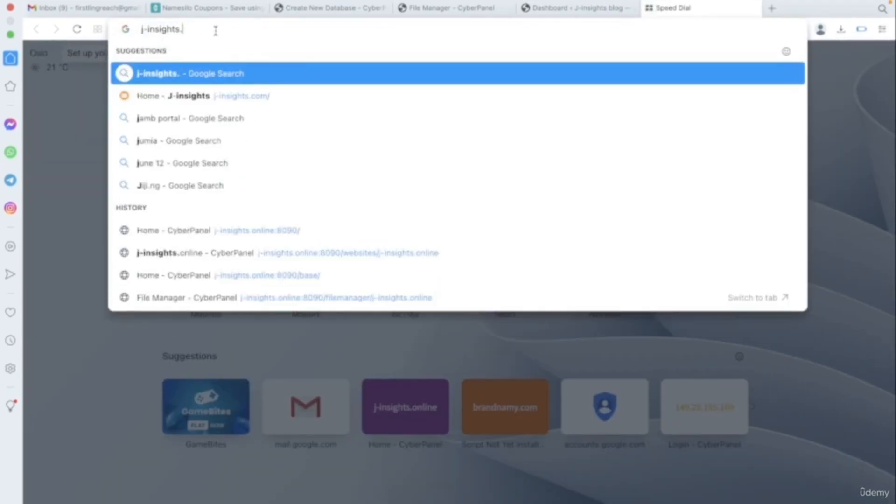
pyautogui.write('.online')
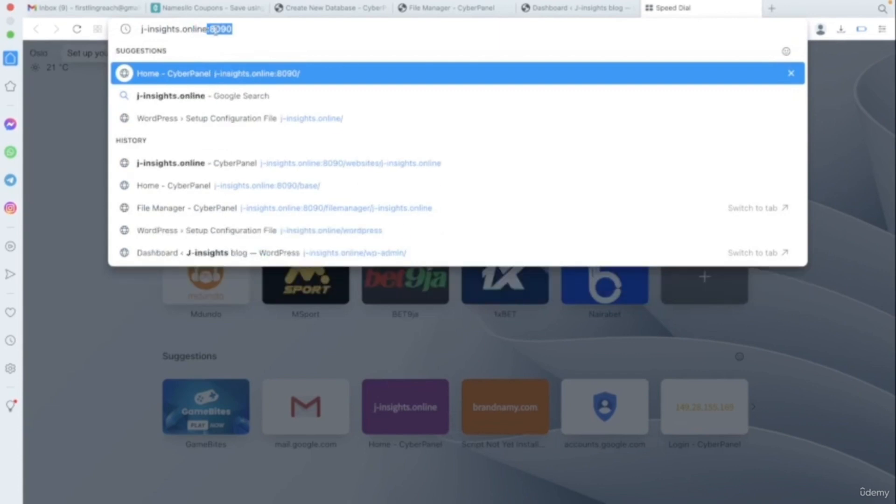
pyautogui.press('Return')
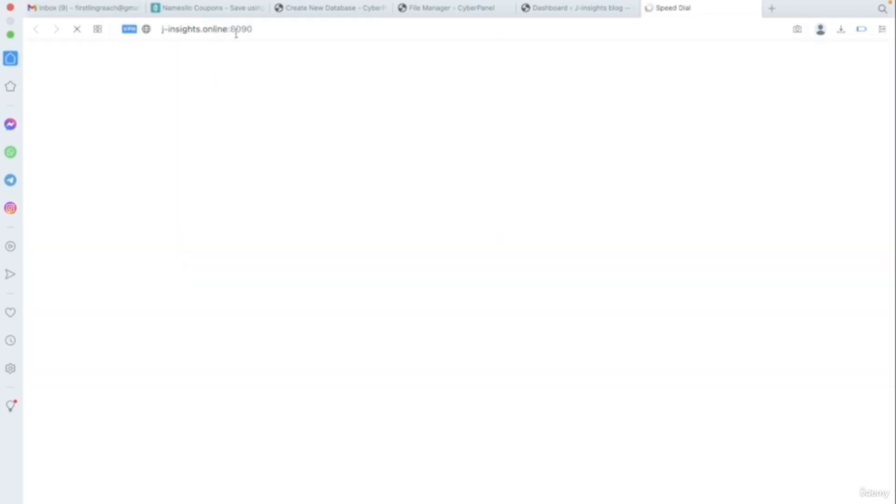
pyautogui.moveTo(230, 30); pyautogui.dragTo(271, 31)
pyautogui.press('BackSpace')
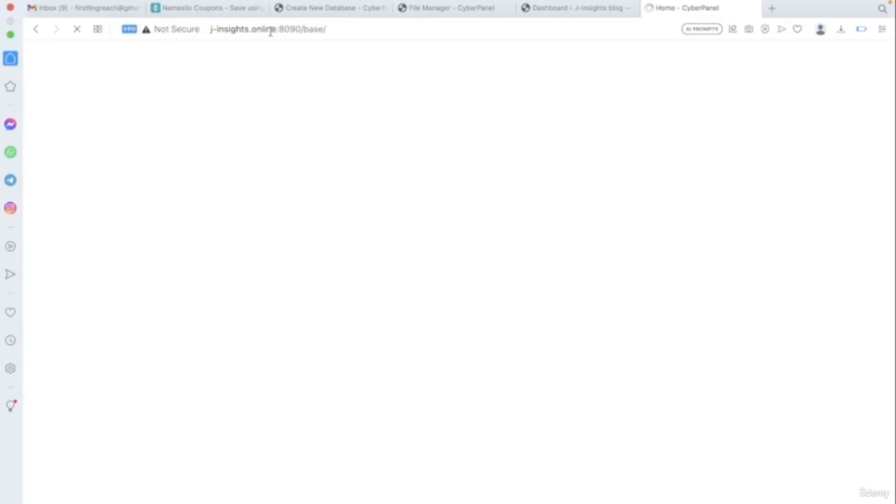
# Load the bare j-insights.online address without port and path, and scroll through the Hello world! front page.
pyautogui.moveTo(279, 31); pyautogui.dragTo(337, 32)
pyautogui.press('BackSpace')
pyautogui.press('BackSpace')
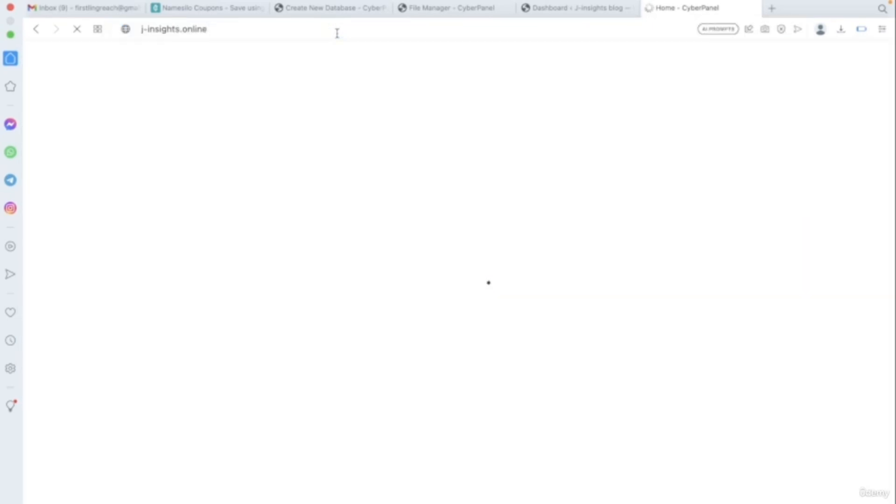
pyautogui.press('Return')
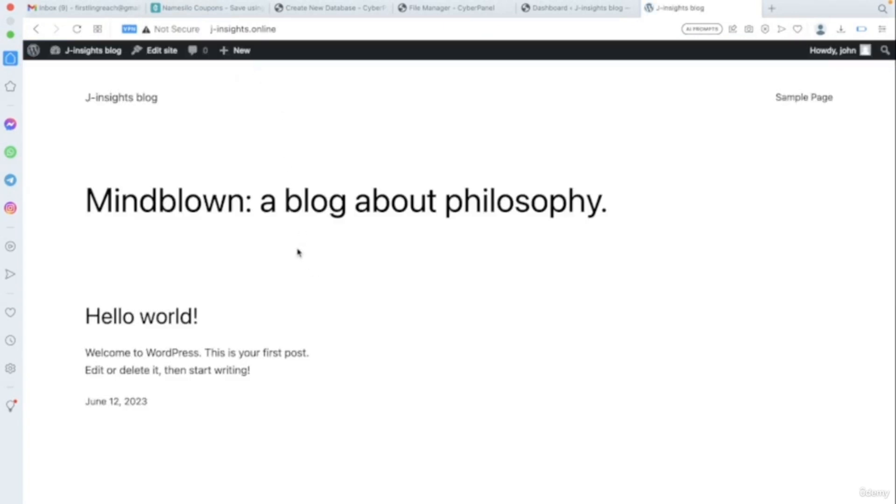
pyautogui.scroll(-5, 196, 108)
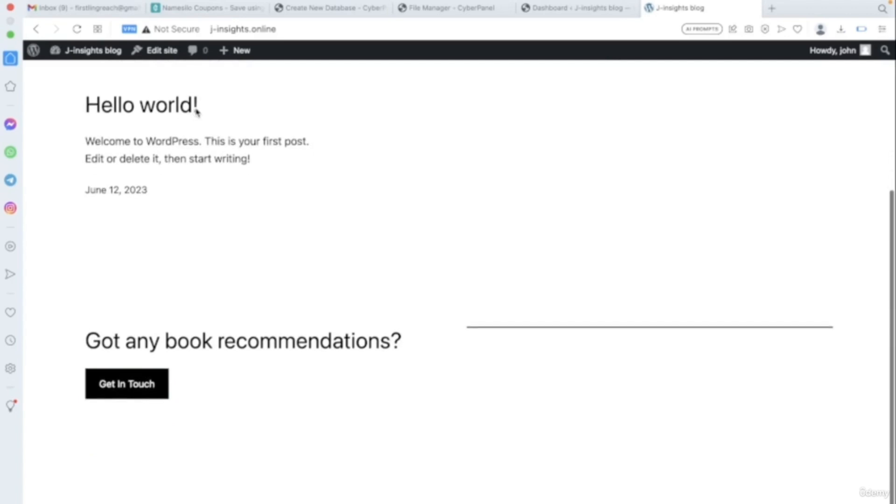
pyautogui.scroll(5, 196, 109)
pyautogui.scroll(-5, 196, 114)
pyautogui.scroll(5, 198, 110)
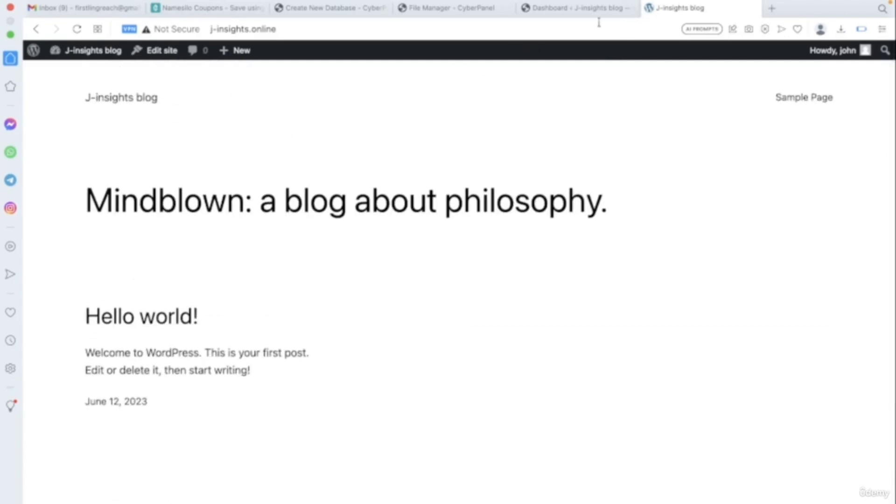
pyautogui.hotkey('ctrl', 'Left')
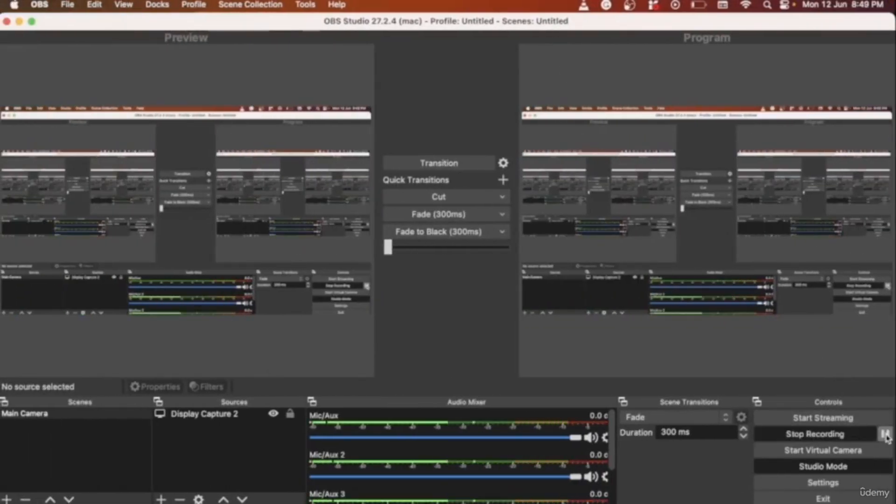
# View the connection details of the site and the J-insights blog tab, both flagged Not Secure.
pyautogui.click(885, 435)
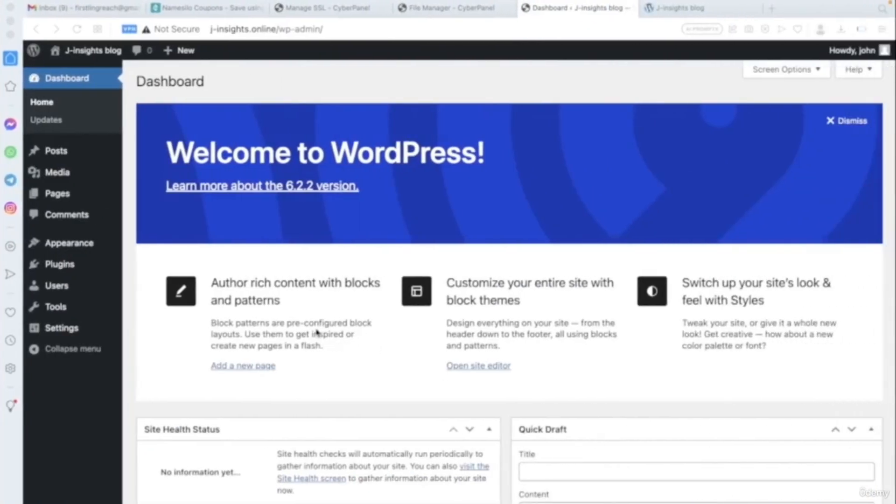
pyautogui.click(146, 30)
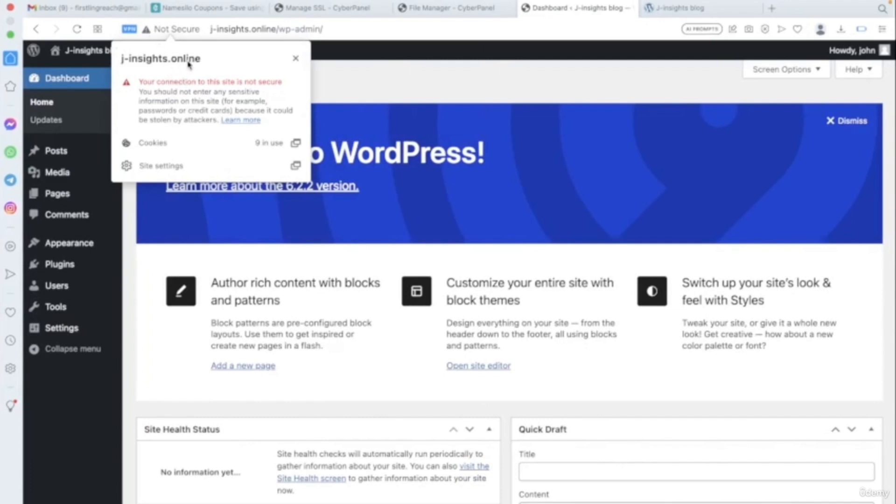
pyautogui.click(685, 9)
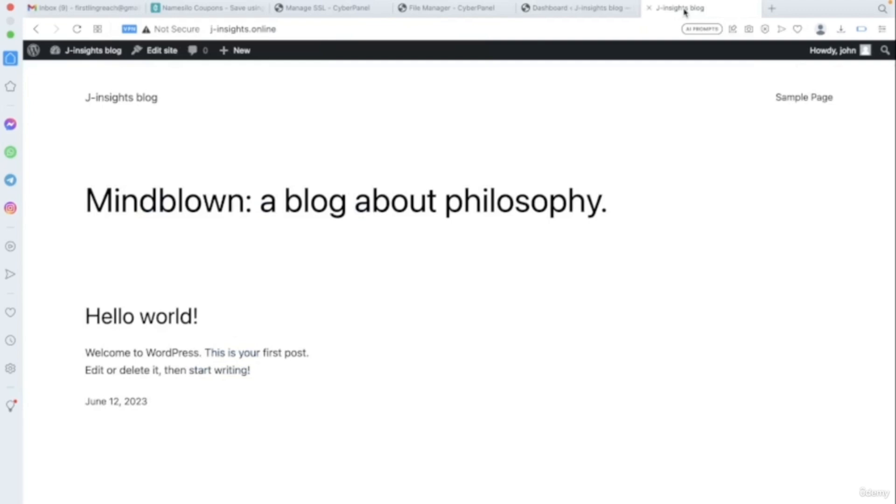
pyautogui.click(147, 30)
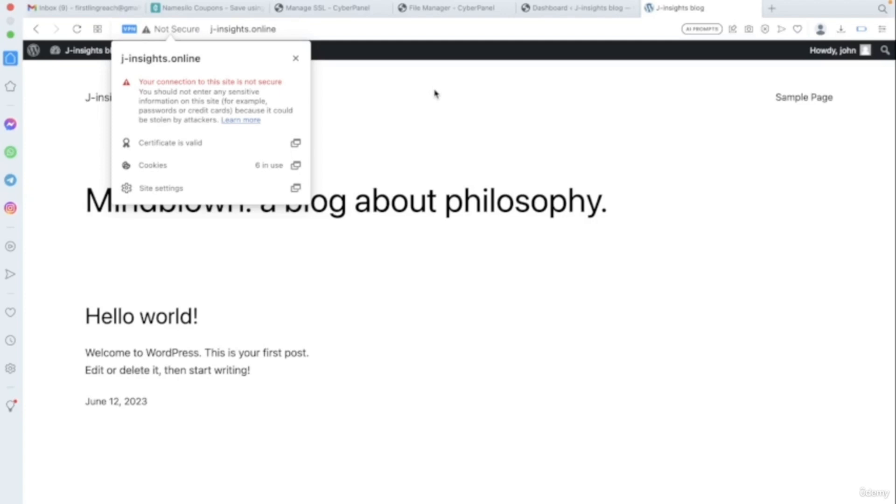
pyautogui.hotkey('ctrl', 'Right')
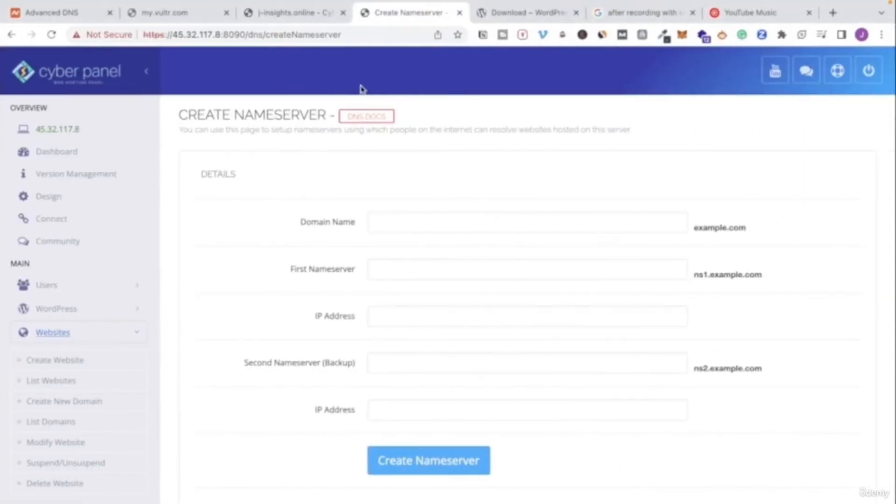
# On CyberPanel's Manage SSL page, select j-insights.online and issue its SSL certificate.
pyautogui.scroll(-3, 59, 314)
pyautogui.scroll(-3, 61, 316)
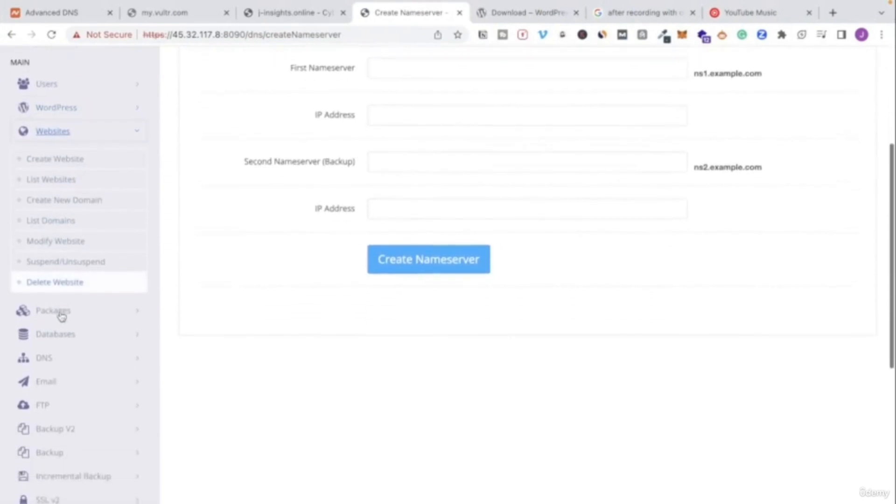
pyautogui.scroll(-2, 60, 316)
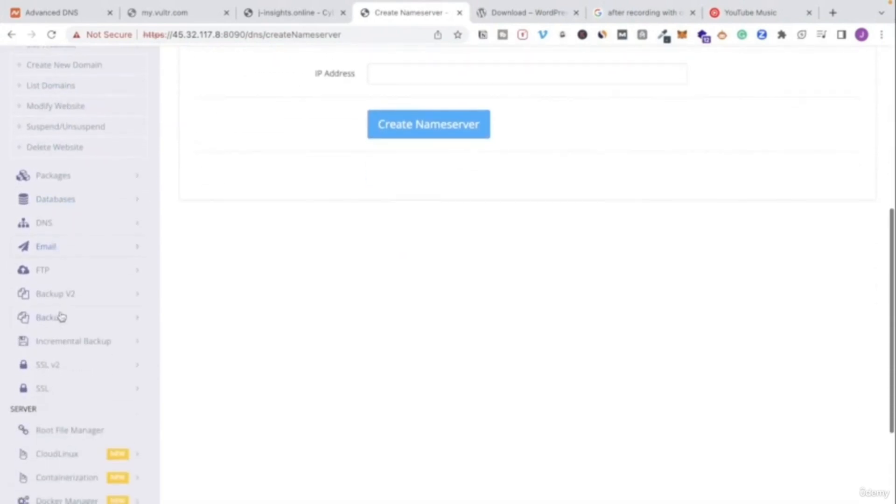
pyautogui.scroll(-1, 57, 342)
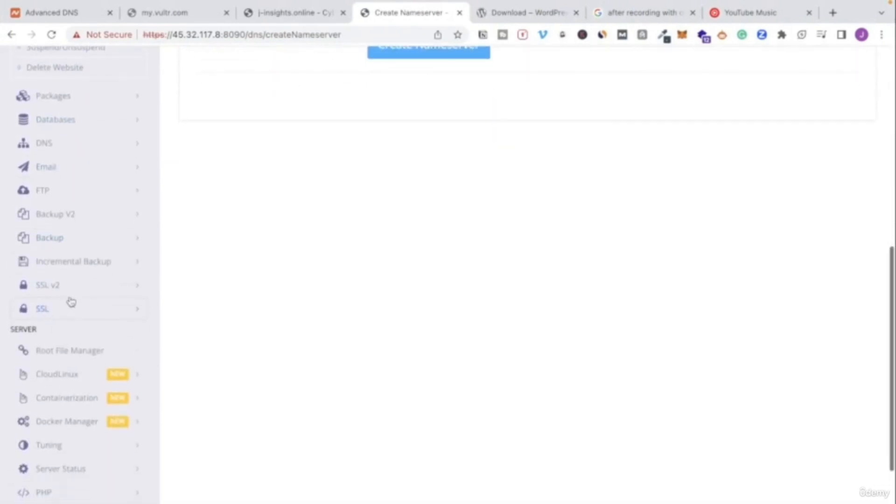
pyautogui.click(96, 311)
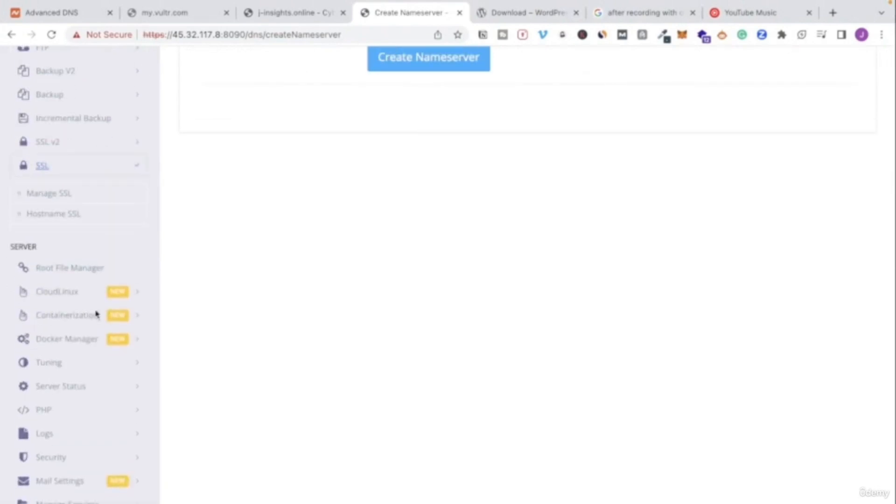
pyautogui.click(66, 194)
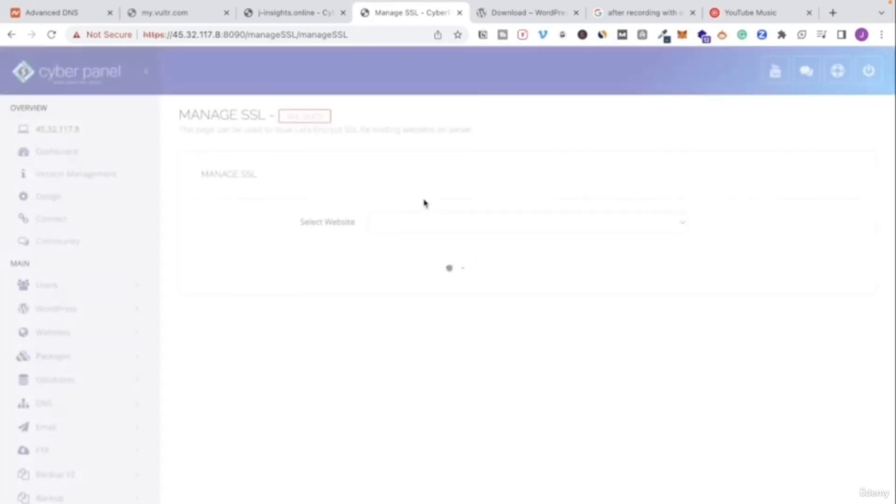
pyautogui.click(371, 222)
pyautogui.click(392, 238)
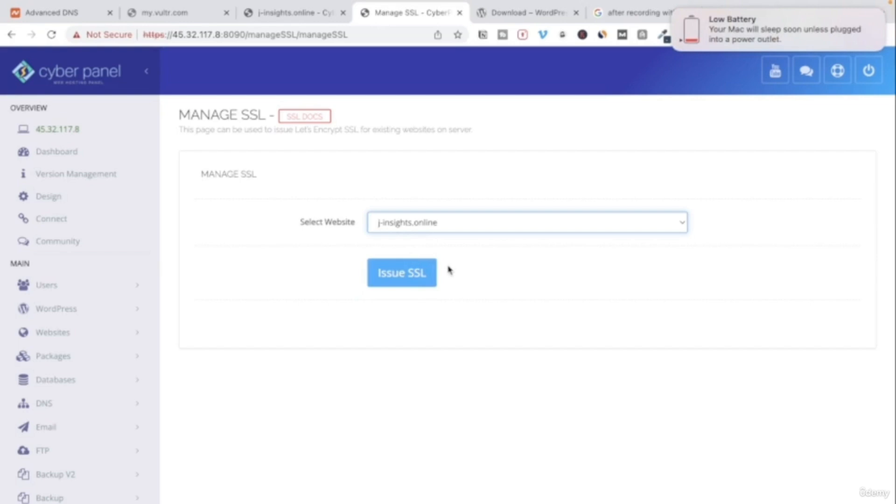
pyautogui.click(403, 276)
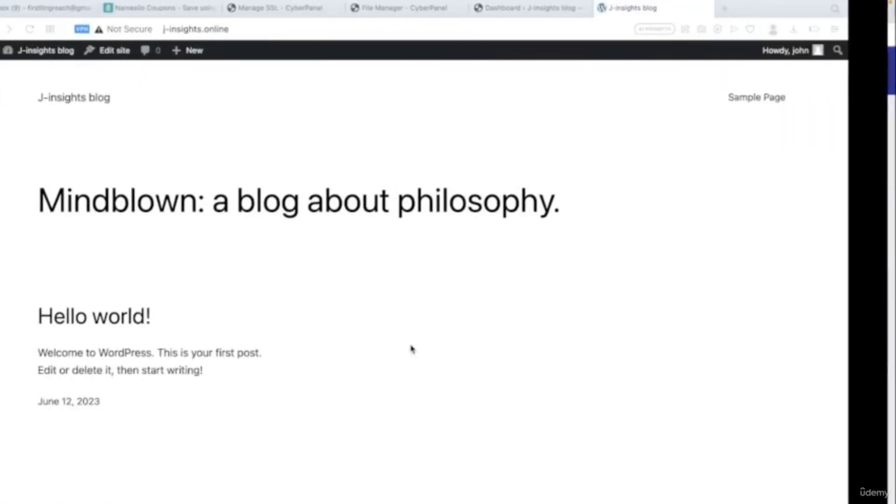
# Reload the blog and load j-insights.online in a new tab without the 8090 port.
pyautogui.click(77, 42)
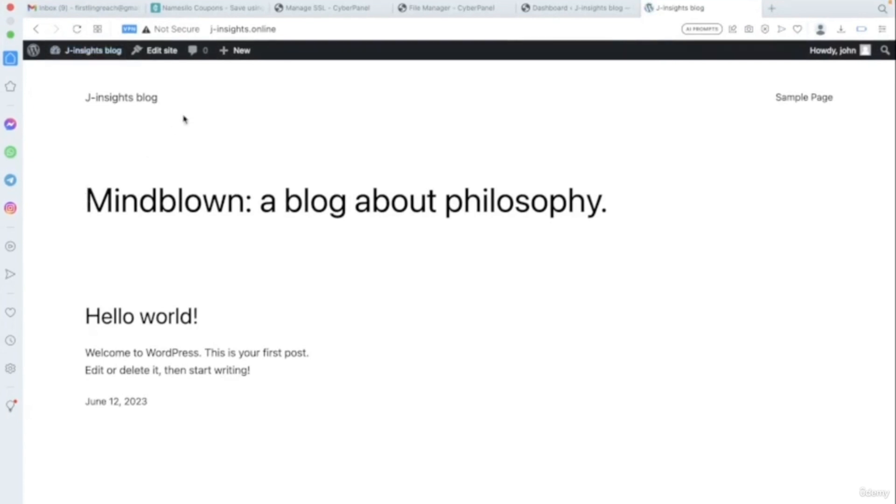
pyautogui.click(772, 10)
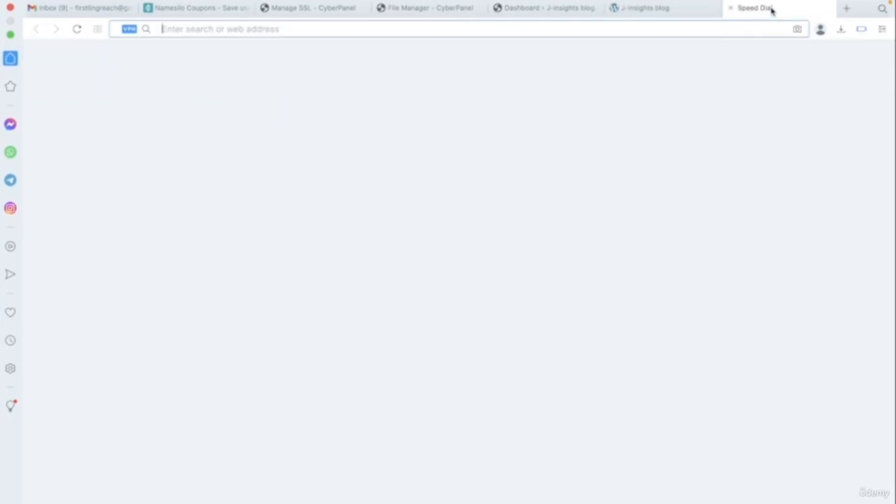
pyautogui.write('j-insights.online:8090')
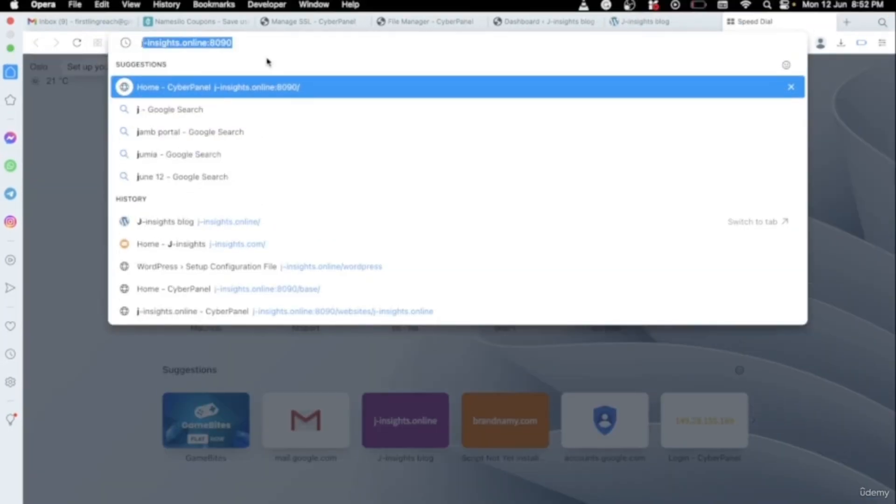
pyautogui.click(236, 32)
pyautogui.press('BackSpace')
pyautogui.press('BackSpace')
pyautogui.press('BackSpace')
pyautogui.press('BackSpace')
pyautogui.press('BackSpace')
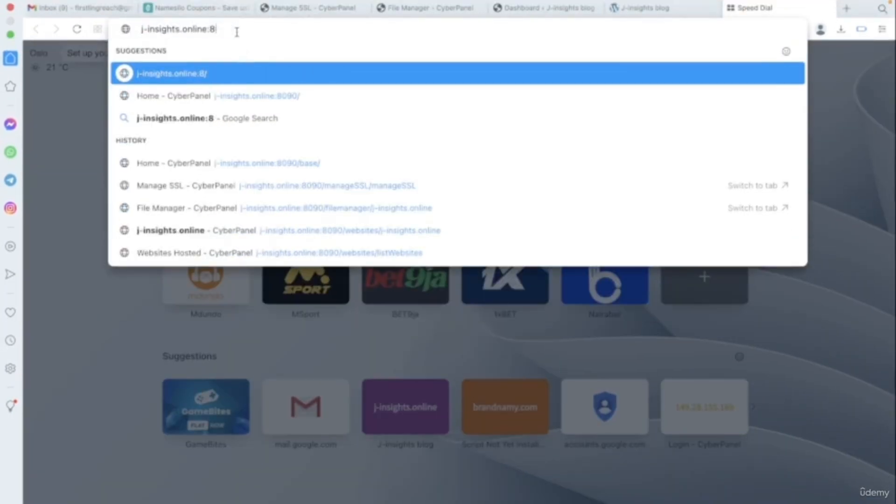
pyautogui.press('Return')
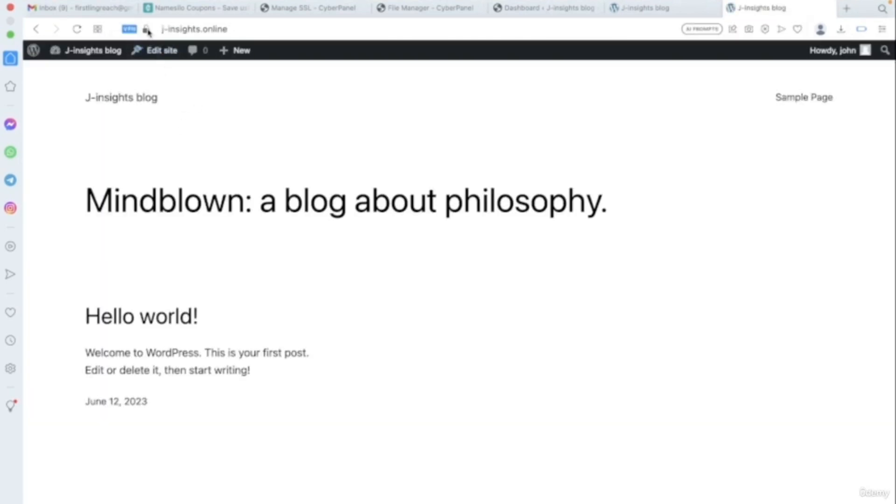
# Check the site's security details, confirming the connection is secure with a valid certificate.
pyautogui.click(148, 31)
pyautogui.click(146, 30)
pyautogui.click(147, 30)
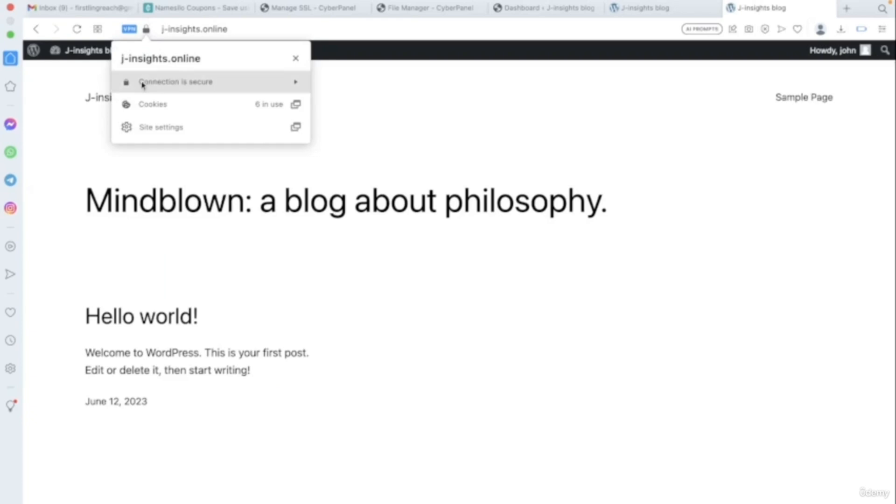
pyautogui.click(163, 82)
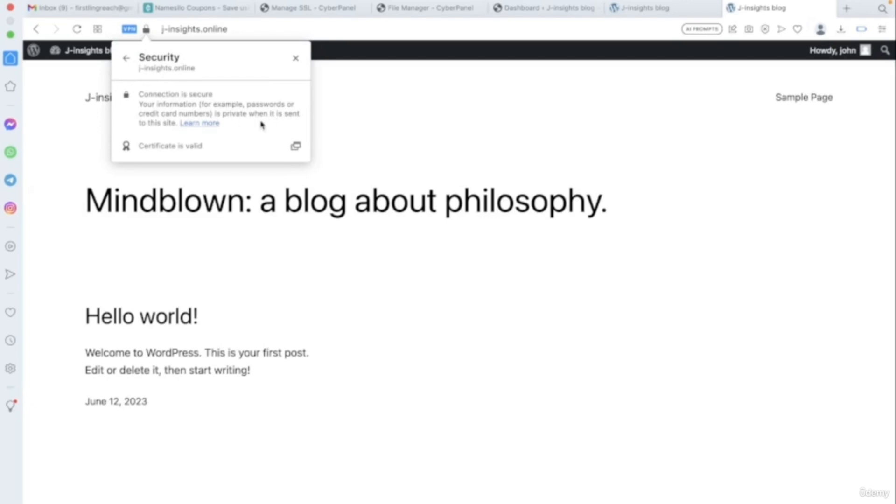
pyautogui.click(296, 58)
pyautogui.moveTo(875, 45)
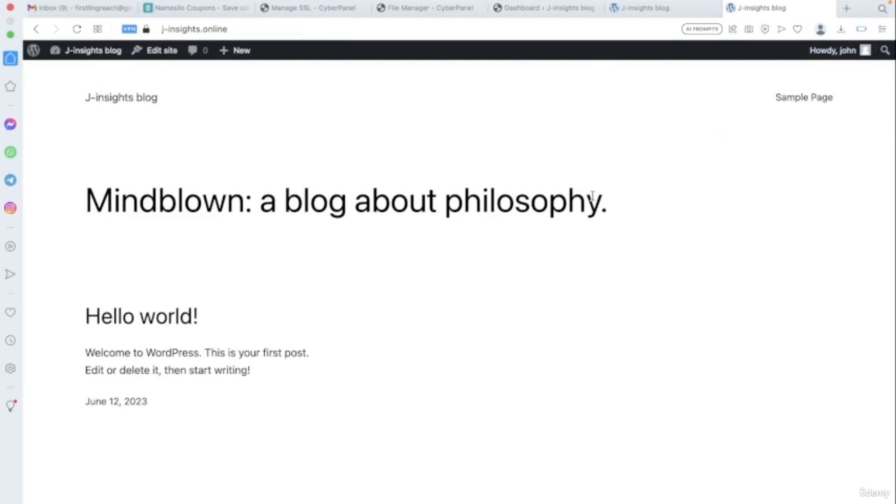
# Load j-insights.online in a private window, verify its secure connection, then return to the main window.
pyautogui.press('super+shift+n')
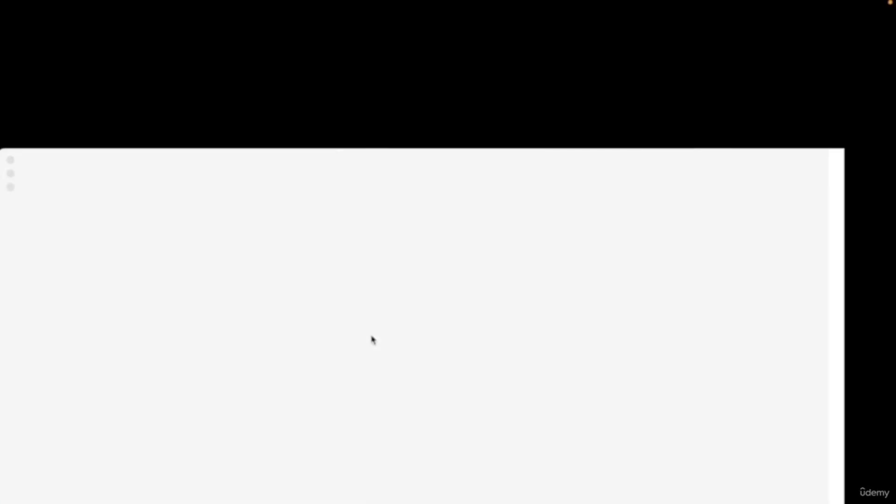
pyautogui.write('j-insights.online')
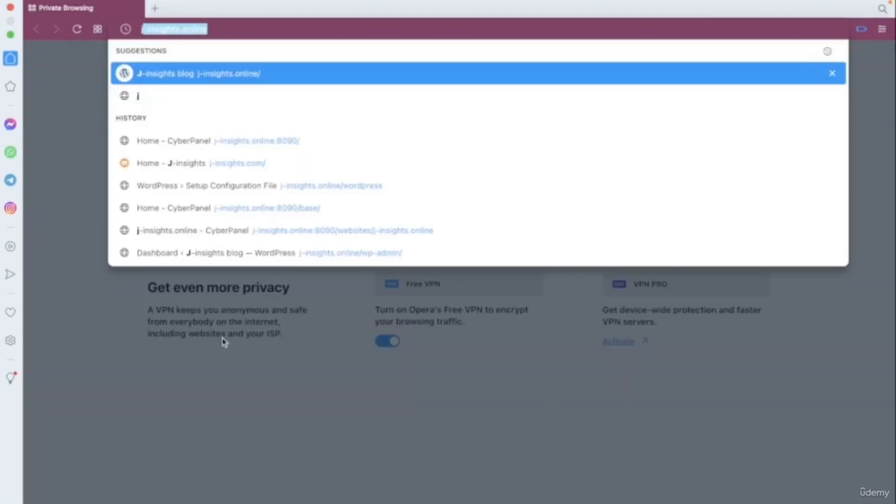
pyautogui.press('Return')
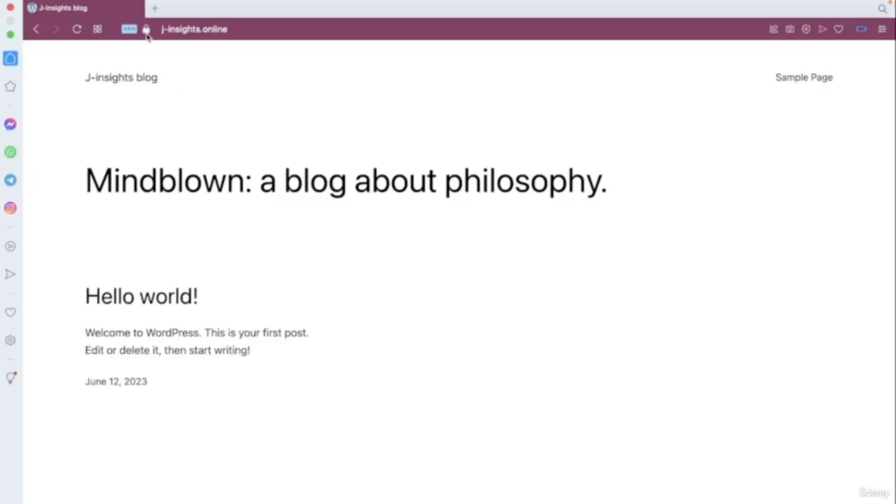
pyautogui.click(146, 30)
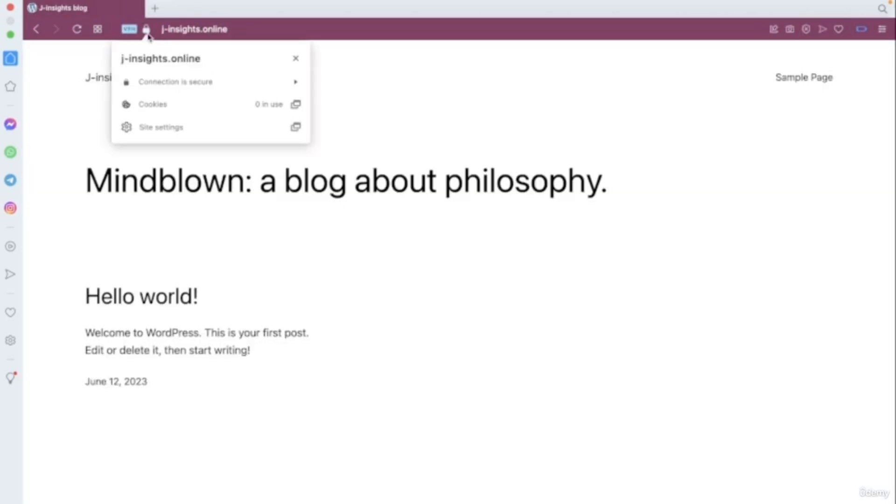
pyautogui.click(146, 31)
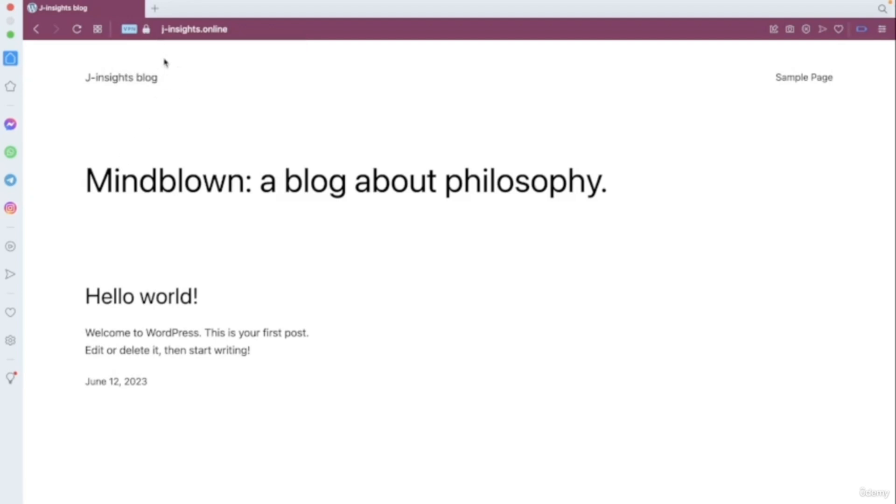
pyautogui.hotkey('ctrl', 'Left')
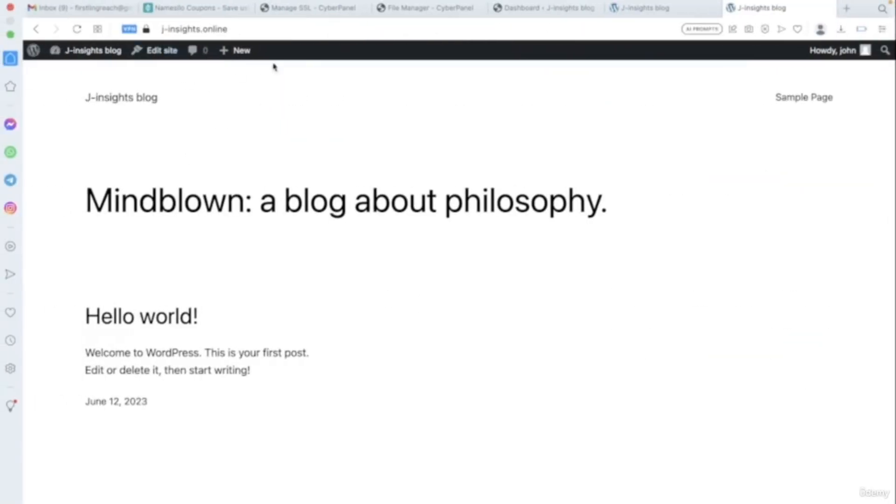
# Log in at wp-login.php with the account credentials and Remember Me checked, over HTTPS.
pyautogui.click(80, 59)
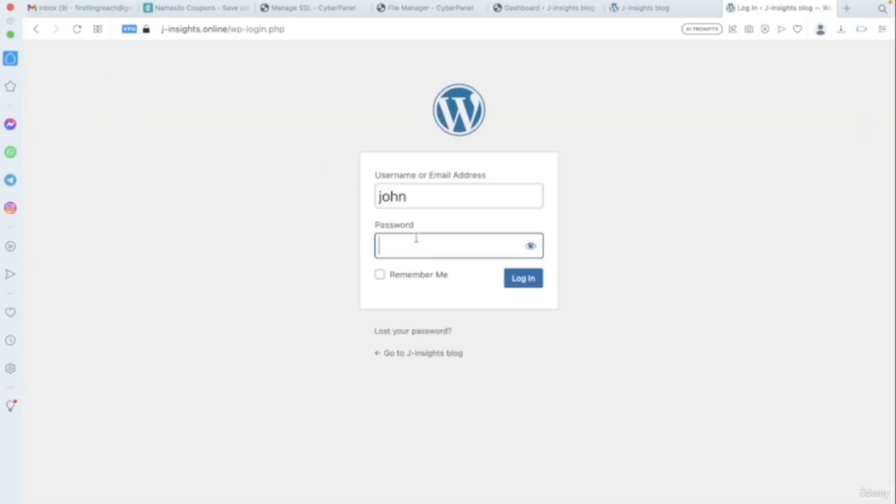
pyautogui.write('•••••••••••••')
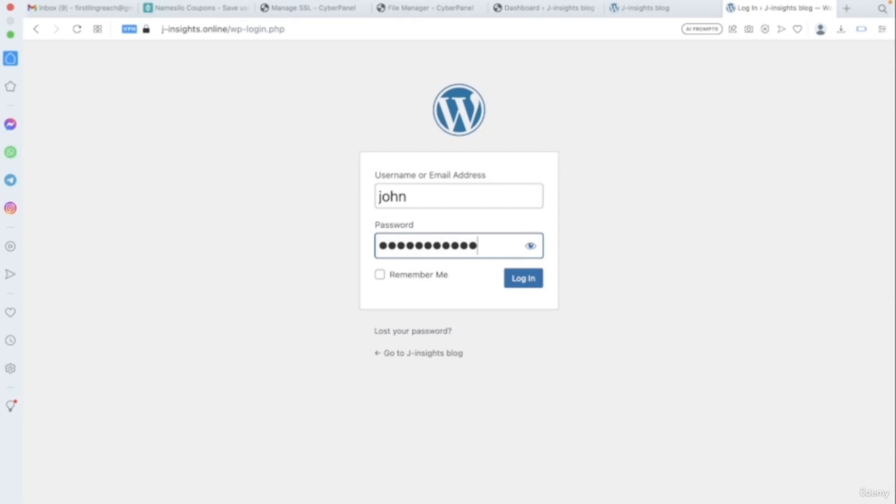
pyautogui.write('•')
pyautogui.click(381, 276)
pyautogui.click(522, 280)
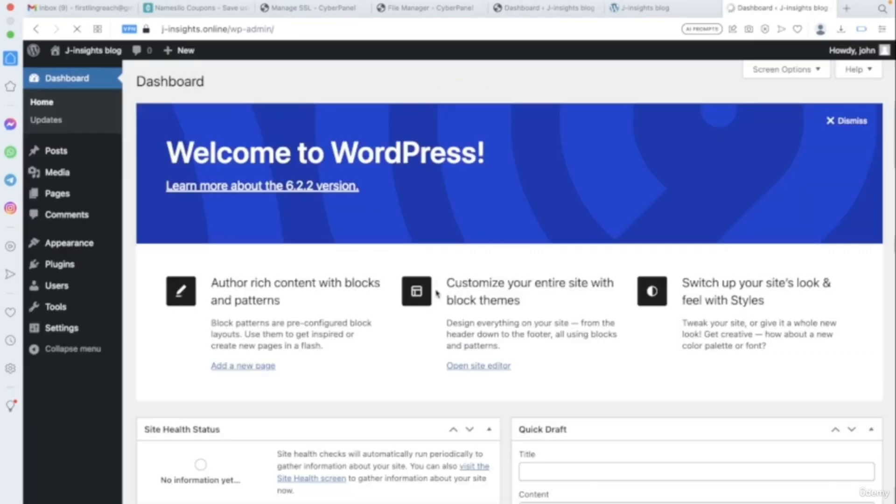
pyautogui.click(145, 43)
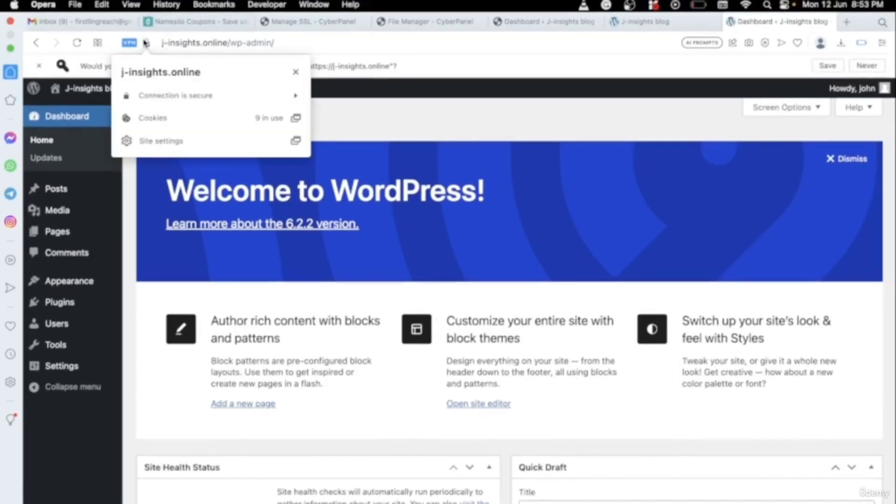
# Glance at the private and CyberPanel windows, then return to the dashboard and go to Plugins.
pyautogui.hotkey('ctrl', 'Right')
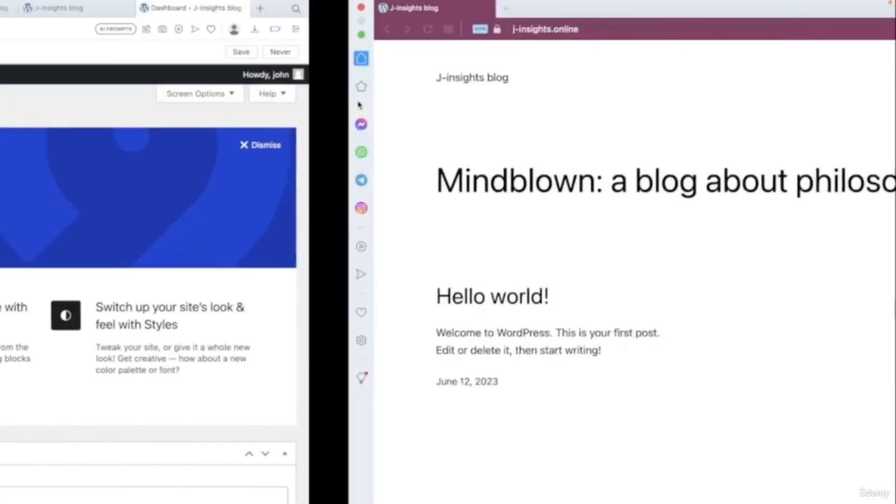
pyautogui.hotkey('ctrl', 'Right')
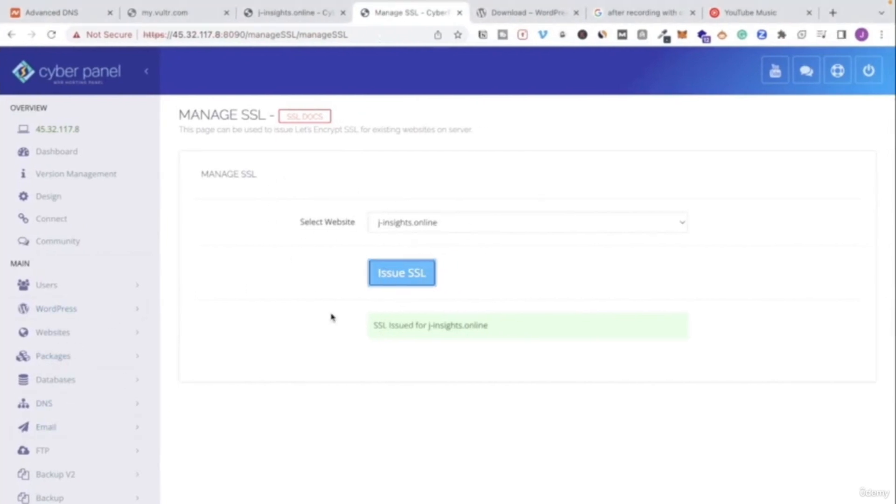
pyautogui.hotkey('ctrl', 'Left')
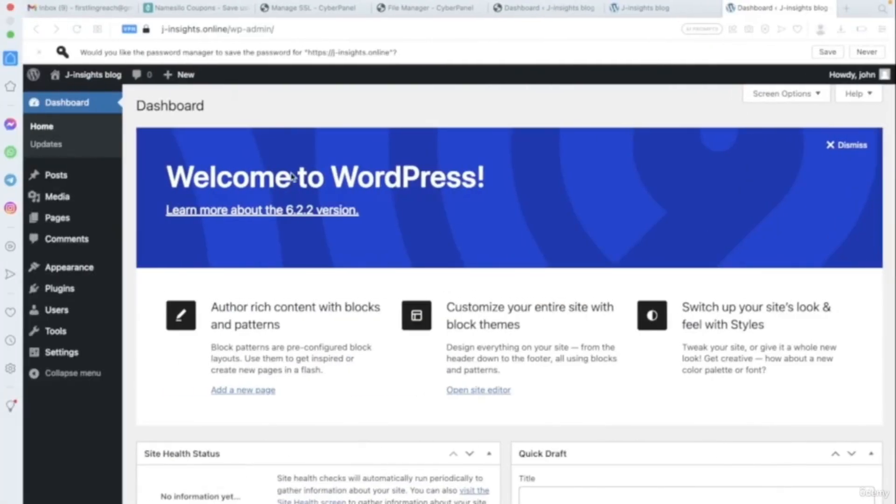
pyautogui.scroll(-2, 220, 322)
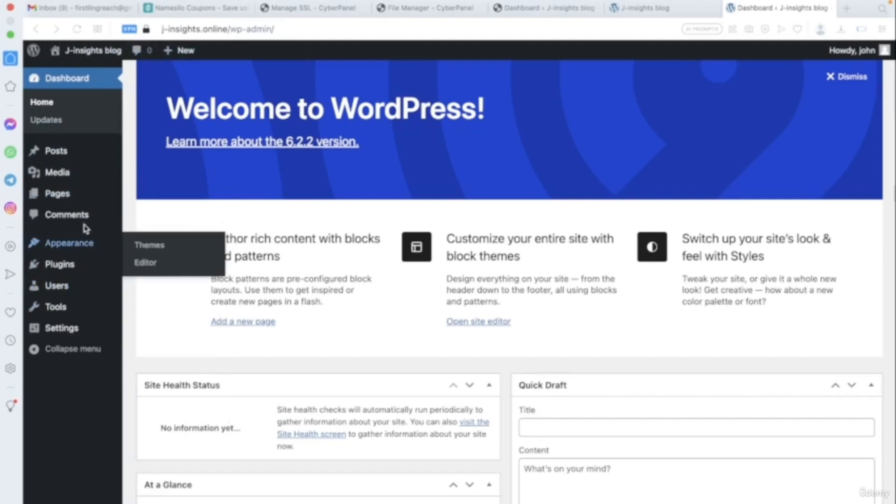
pyautogui.moveTo(61, 195)
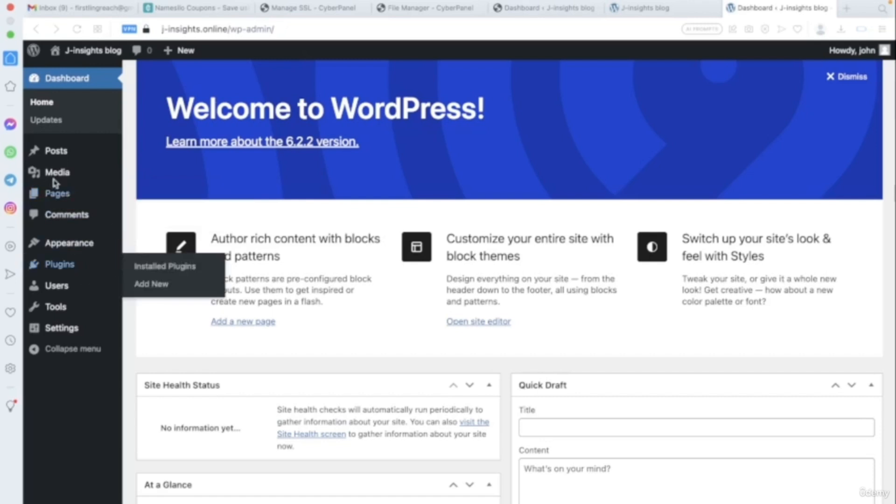
pyautogui.click(59, 264)
# Search Add Plugins for 'upd', then install and activate UpdraftPlus - Backup/Restore.
pyautogui.click(161, 284)
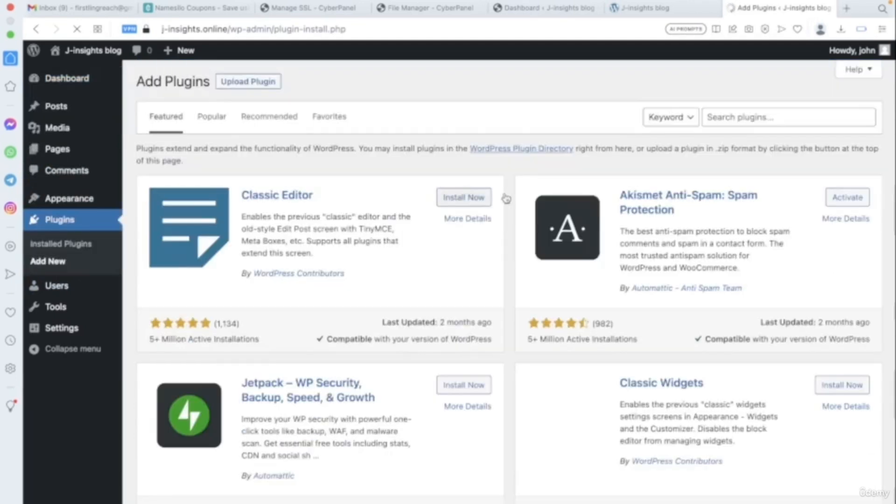
pyautogui.click(752, 117)
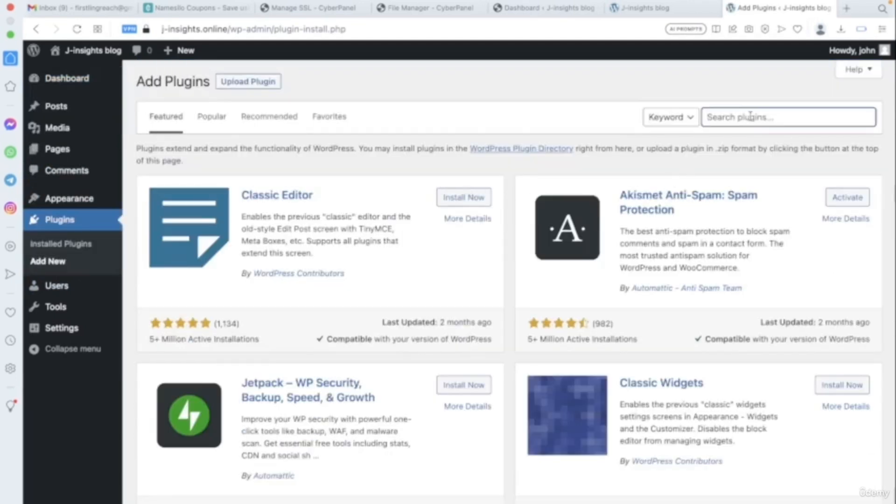
pyautogui.write('up')
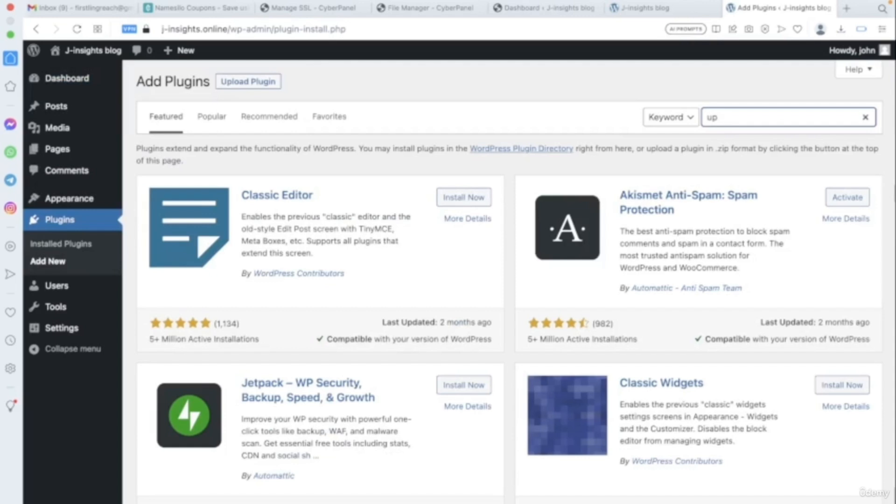
pyautogui.write('draft')
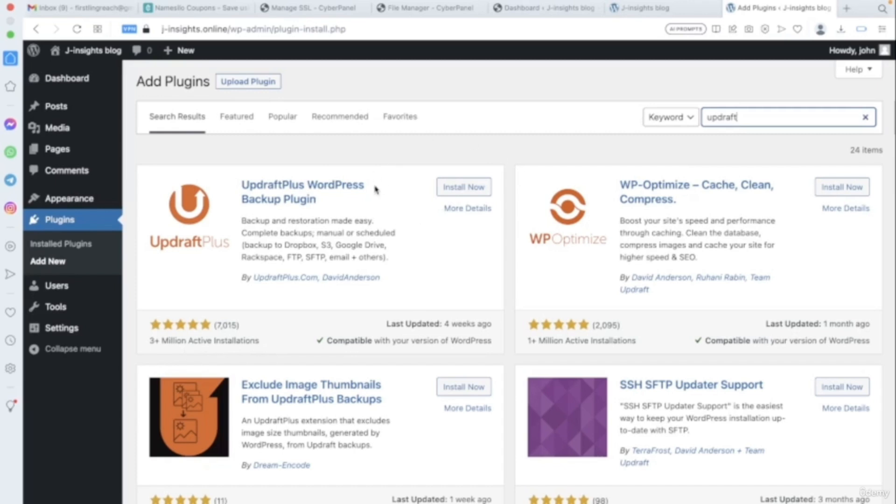
pyautogui.click(464, 191)
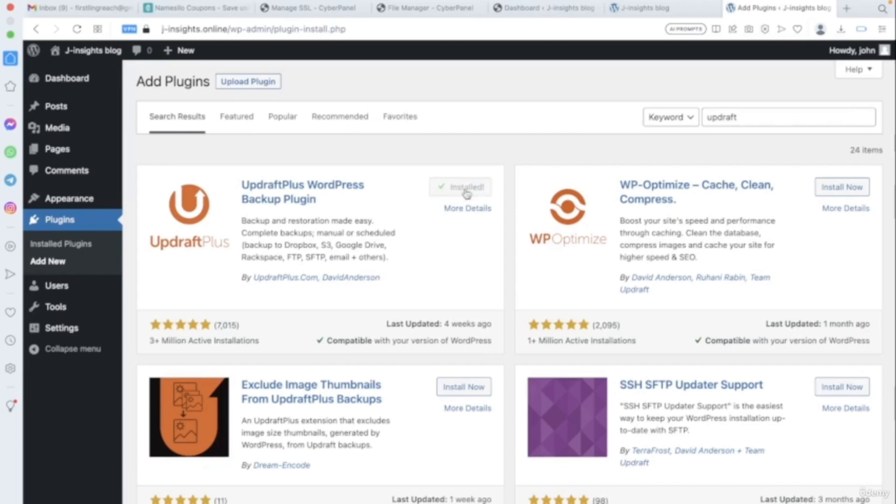
pyautogui.click(465, 191)
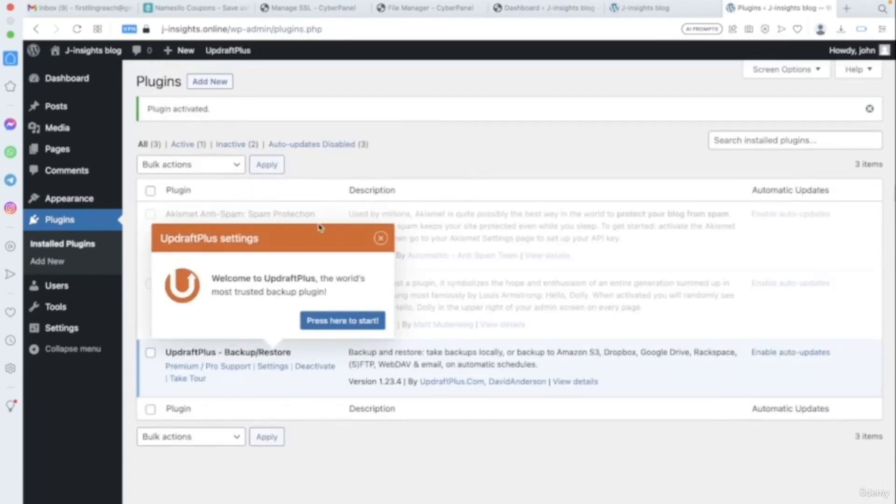
# Close the UpdraftPlus welcome, open its Settings page, and confirm 'Rescan remote storage' with OK.
pyautogui.click(380, 238)
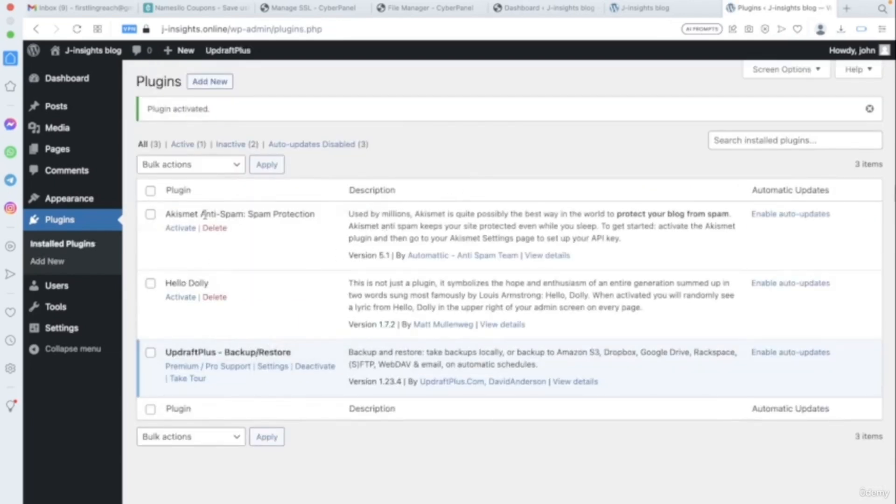
pyautogui.click(277, 368)
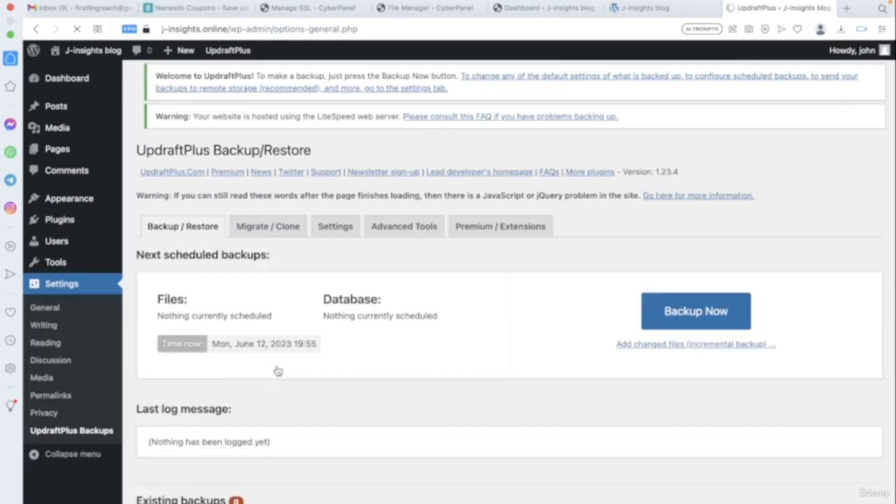
pyautogui.scroll(-2, 380, 259)
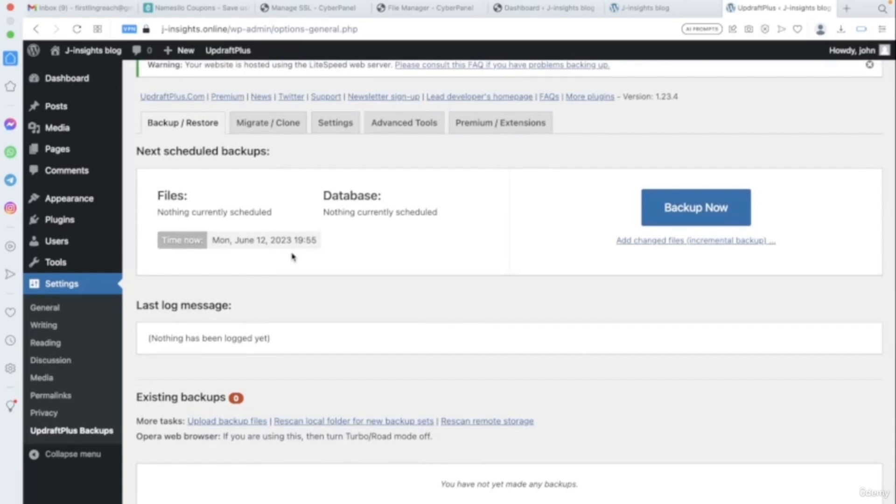
pyautogui.scroll(1, 540, 282)
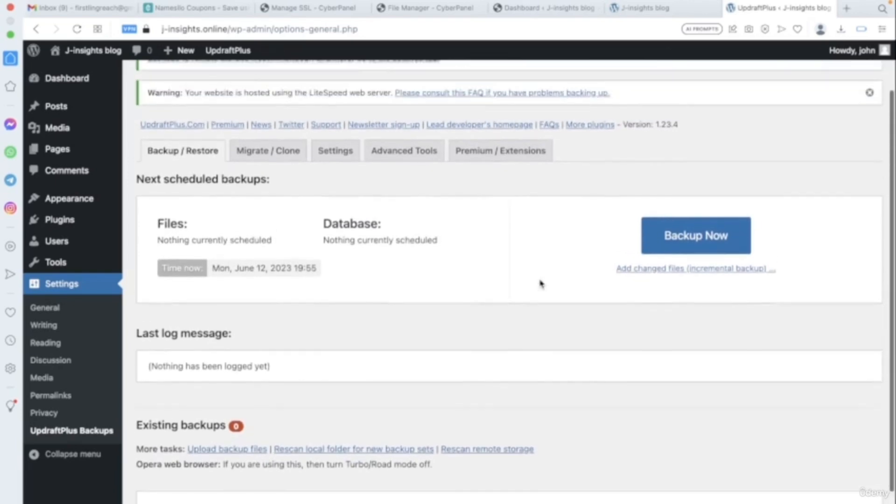
pyautogui.scroll(-3, 541, 282)
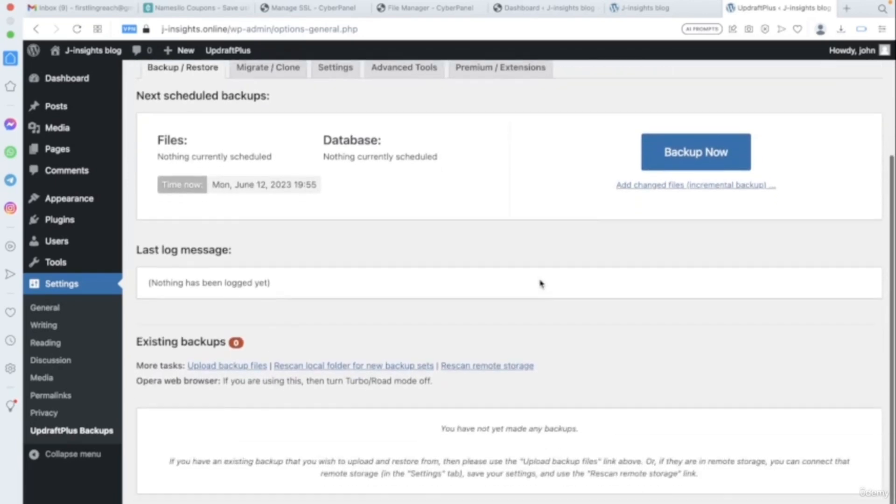
pyautogui.click(473, 369)
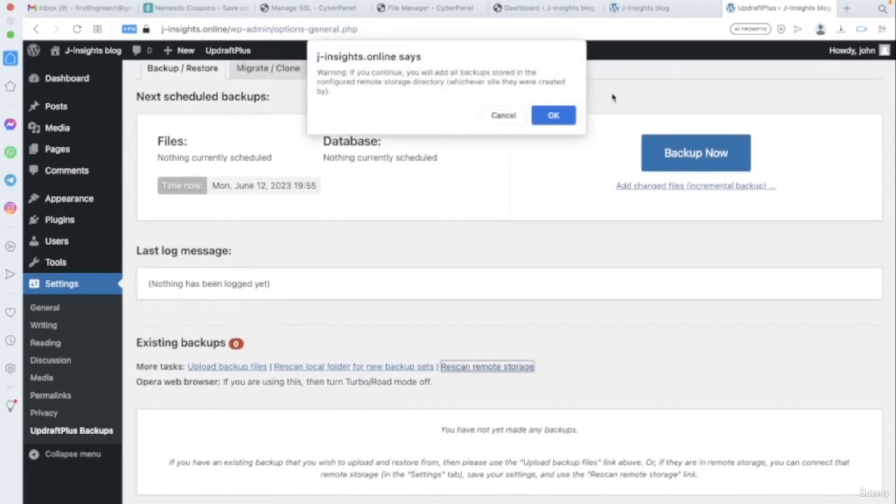
pyautogui.click(553, 114)
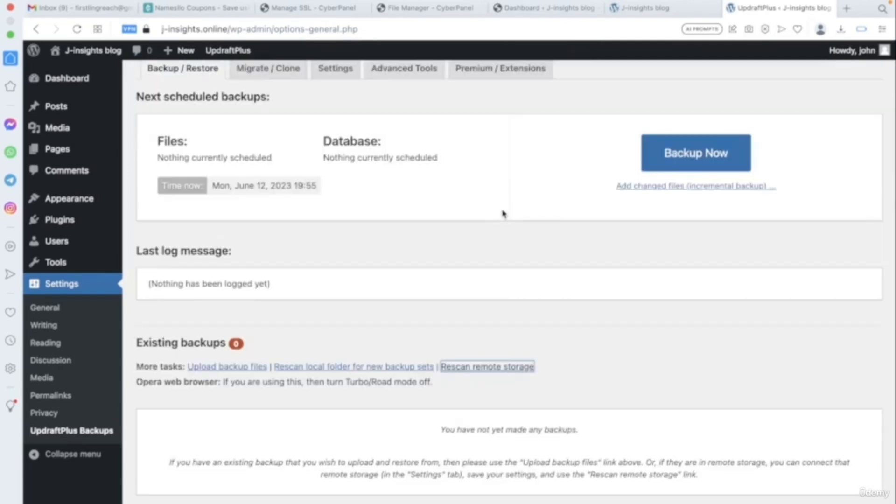
pyautogui.scroll(3, 502, 213)
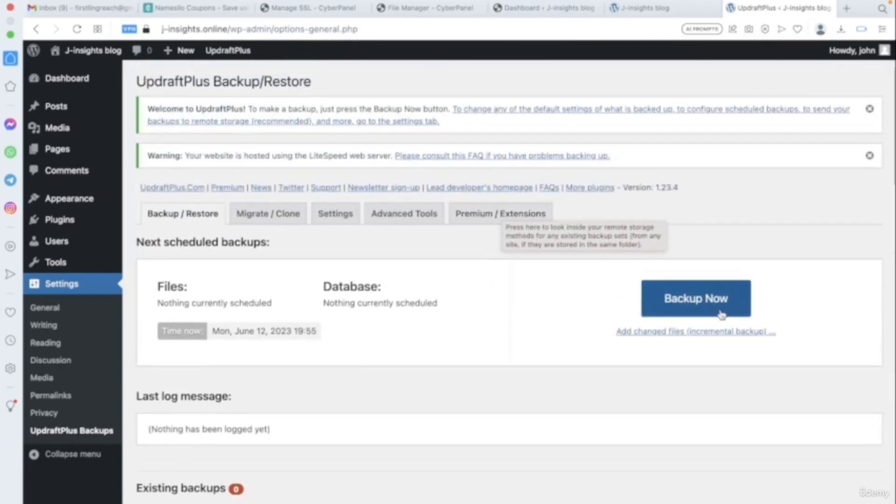
# Run Backup Now with database and files included, then close the completion message.
pyautogui.click(685, 304)
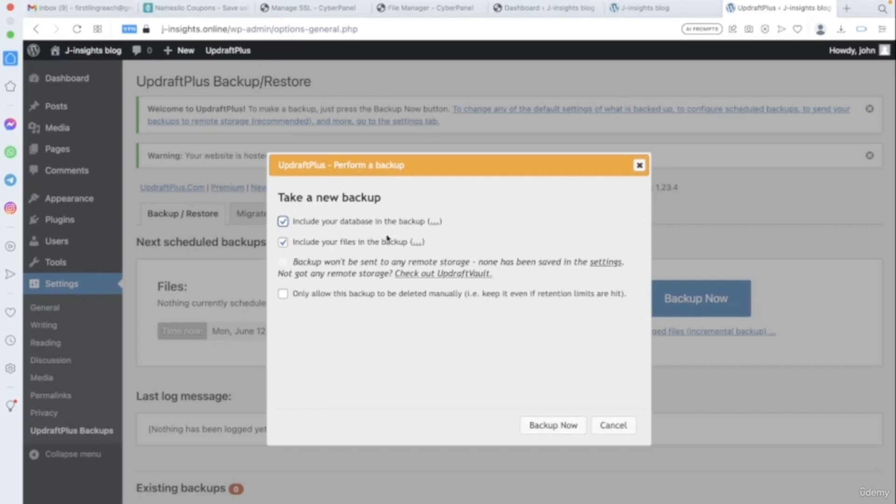
pyautogui.click(550, 426)
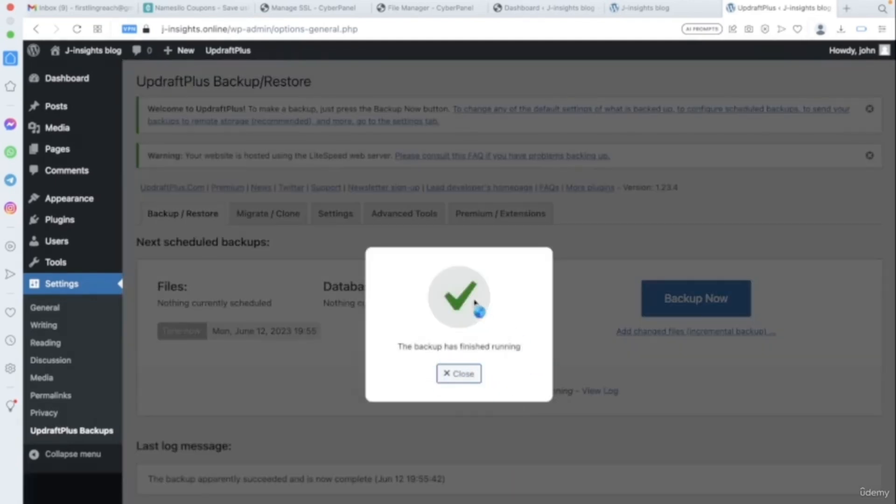
pyautogui.click(462, 375)
pyautogui.scroll(-1, 352, 304)
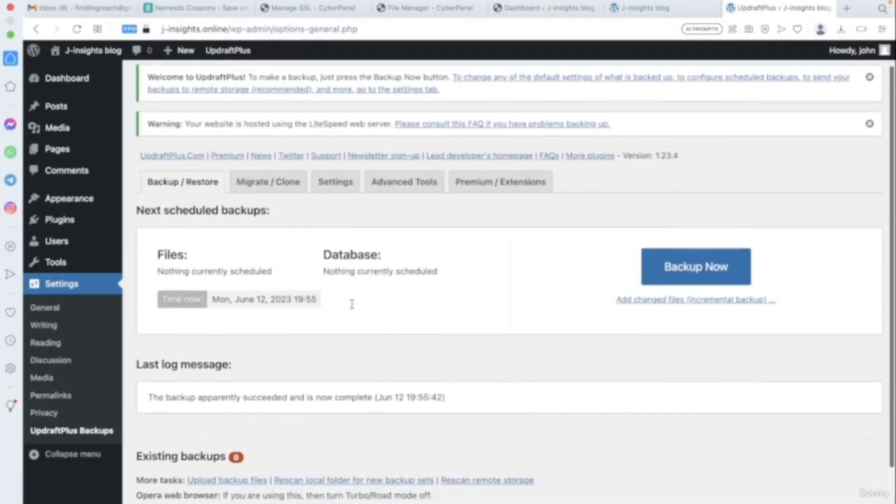
pyautogui.scroll(1, 352, 304)
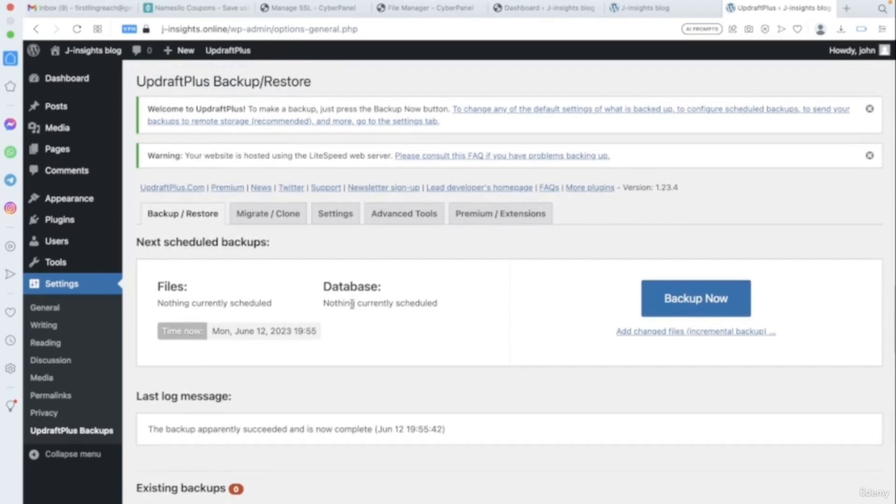
# In the Settings tab, set both the files and database backup schedules to Weekly.
pyautogui.click(326, 220)
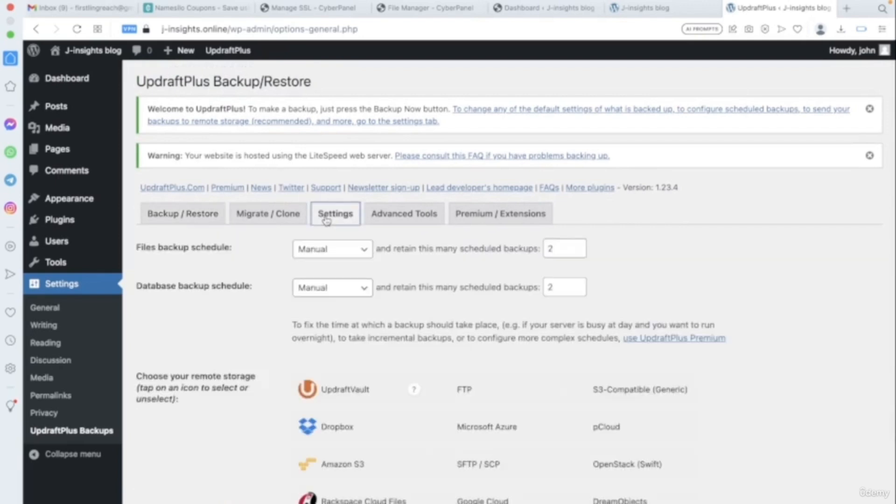
pyautogui.scroll(-1, 354, 393)
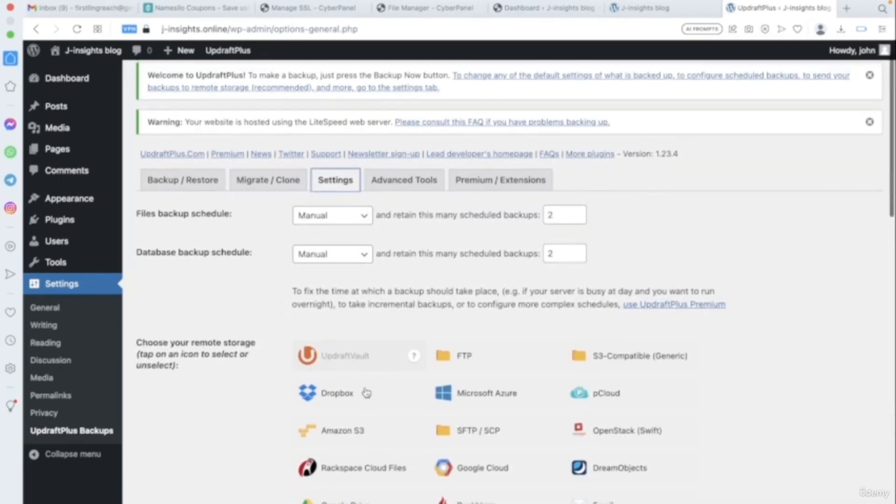
pyautogui.scroll(1, 367, 393)
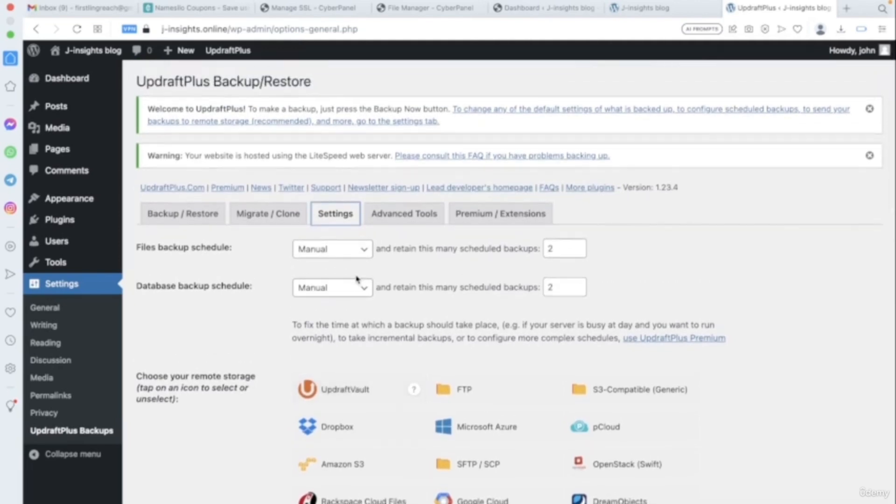
pyautogui.click(356, 250)
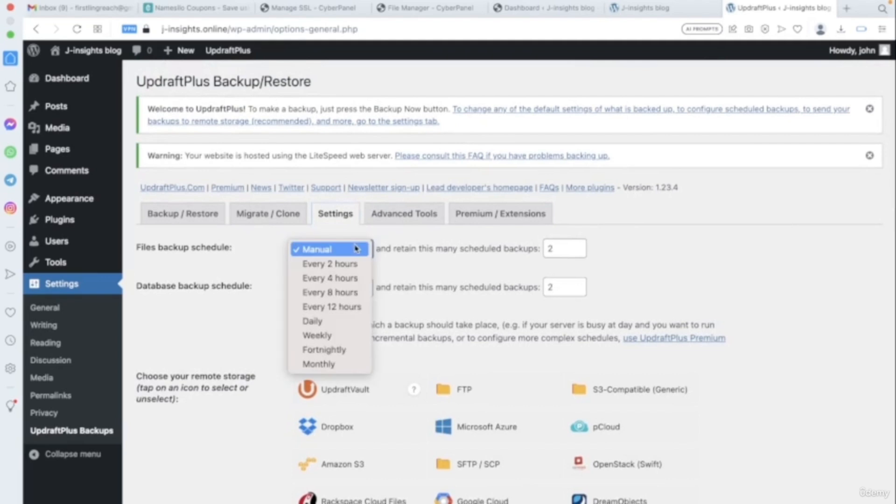
pyautogui.click(357, 250)
pyautogui.click(361, 254)
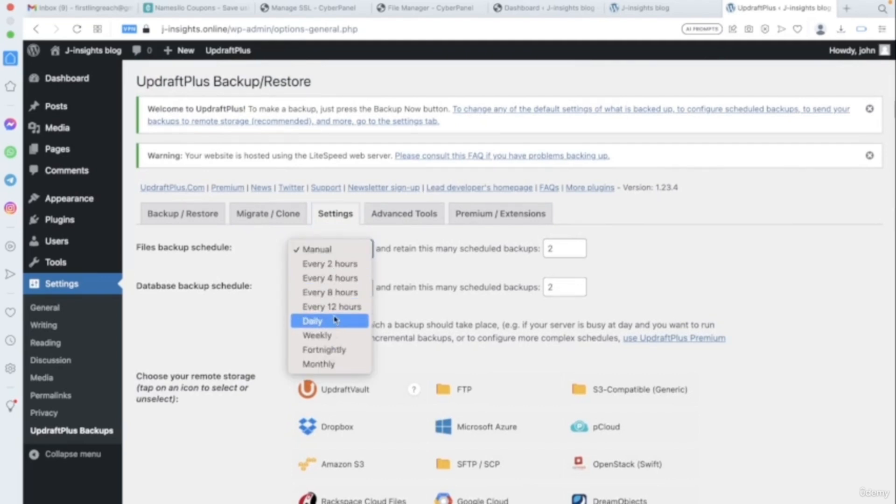
pyautogui.click(328, 340)
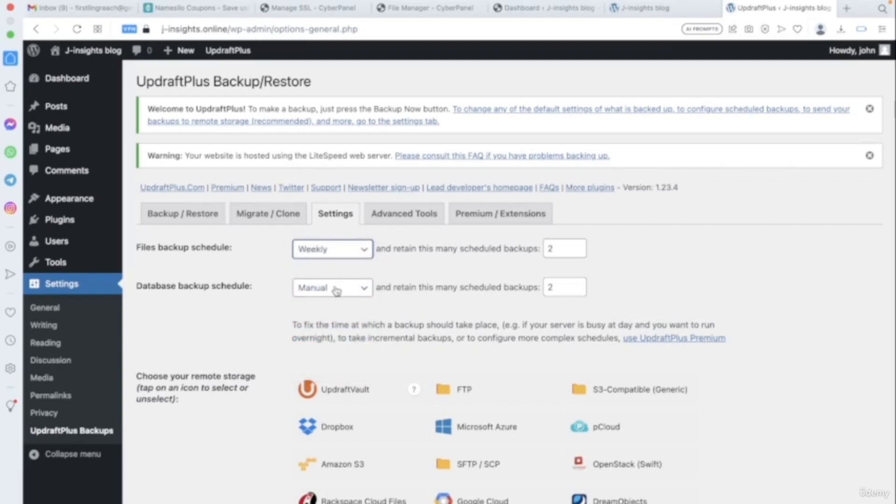
pyautogui.click(337, 288)
pyautogui.click(327, 388)
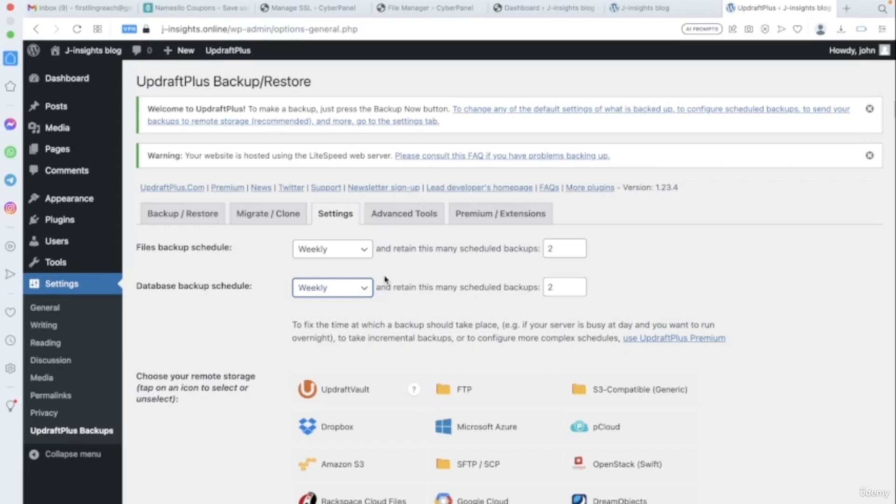
# Choose Google Drive as the remote storage and save the changes.
pyautogui.scroll(-3, 384, 280)
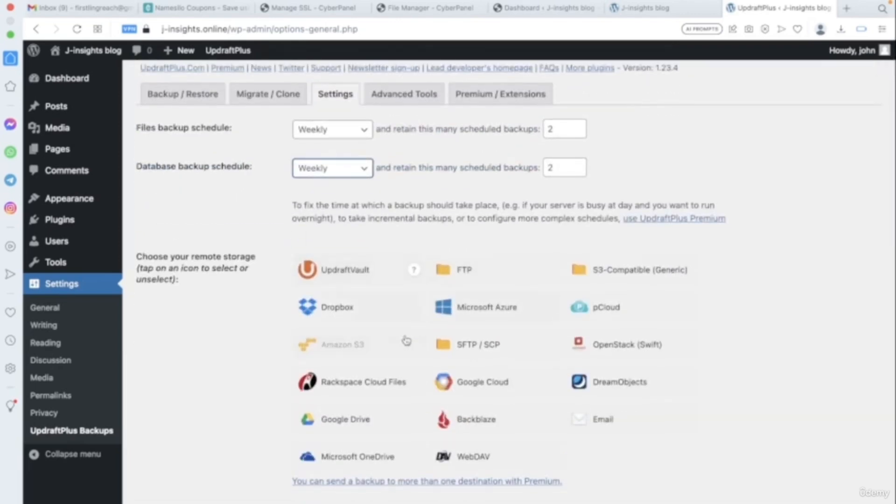
pyautogui.scroll(-2, 513, 340)
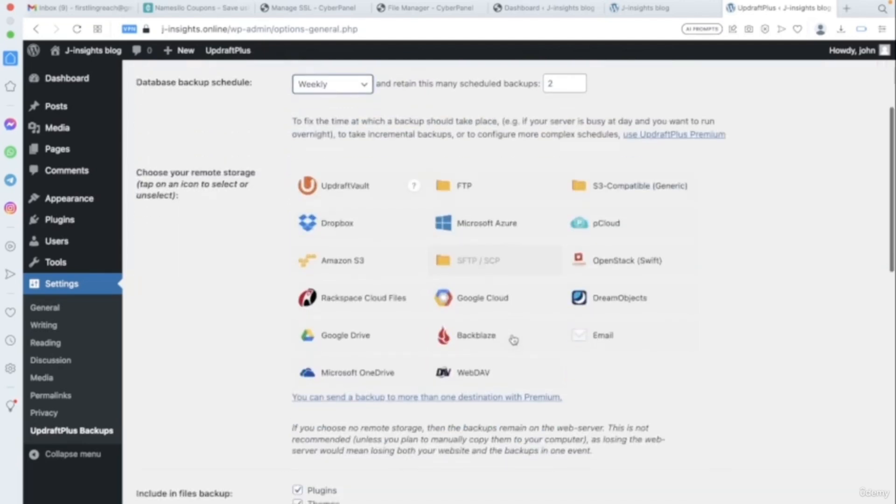
pyautogui.click(341, 336)
pyautogui.scroll(-10, 358, 456)
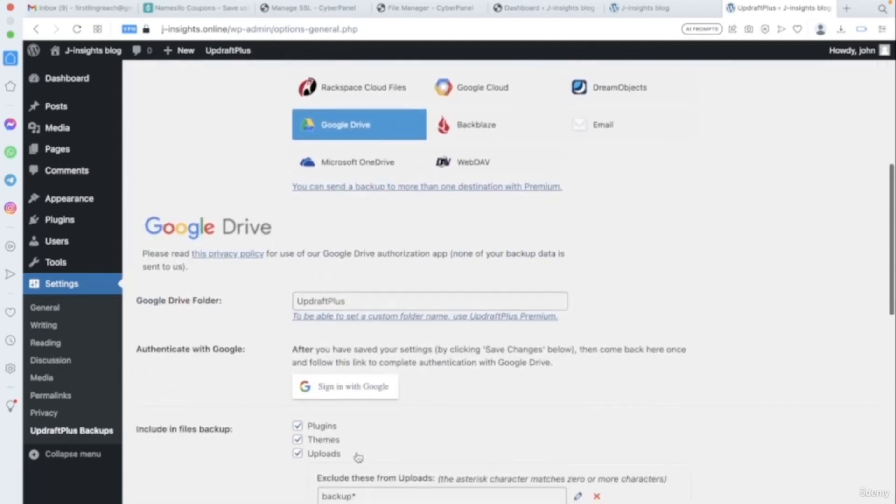
pyautogui.scroll(-15, 357, 452)
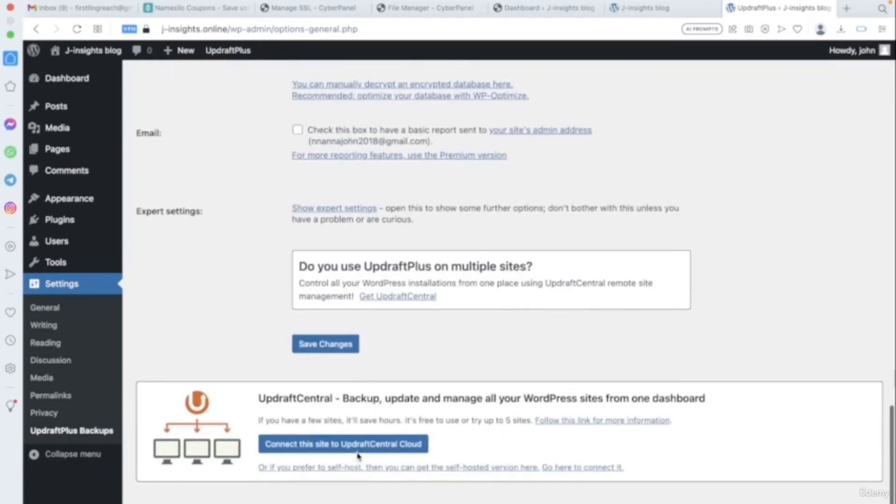
pyautogui.scroll(1, 354, 452)
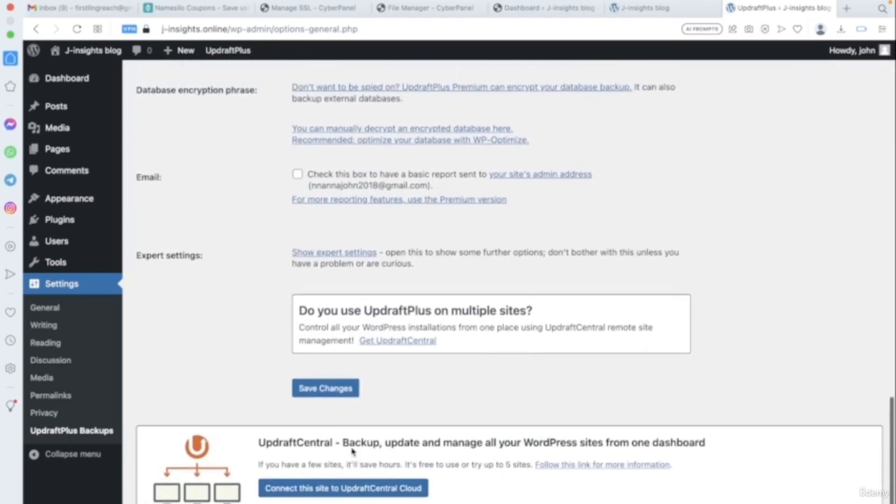
pyautogui.click(323, 394)
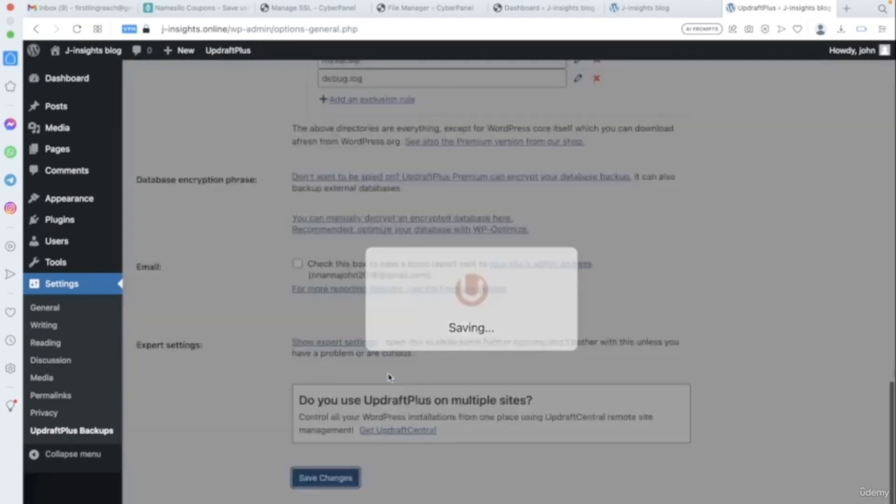